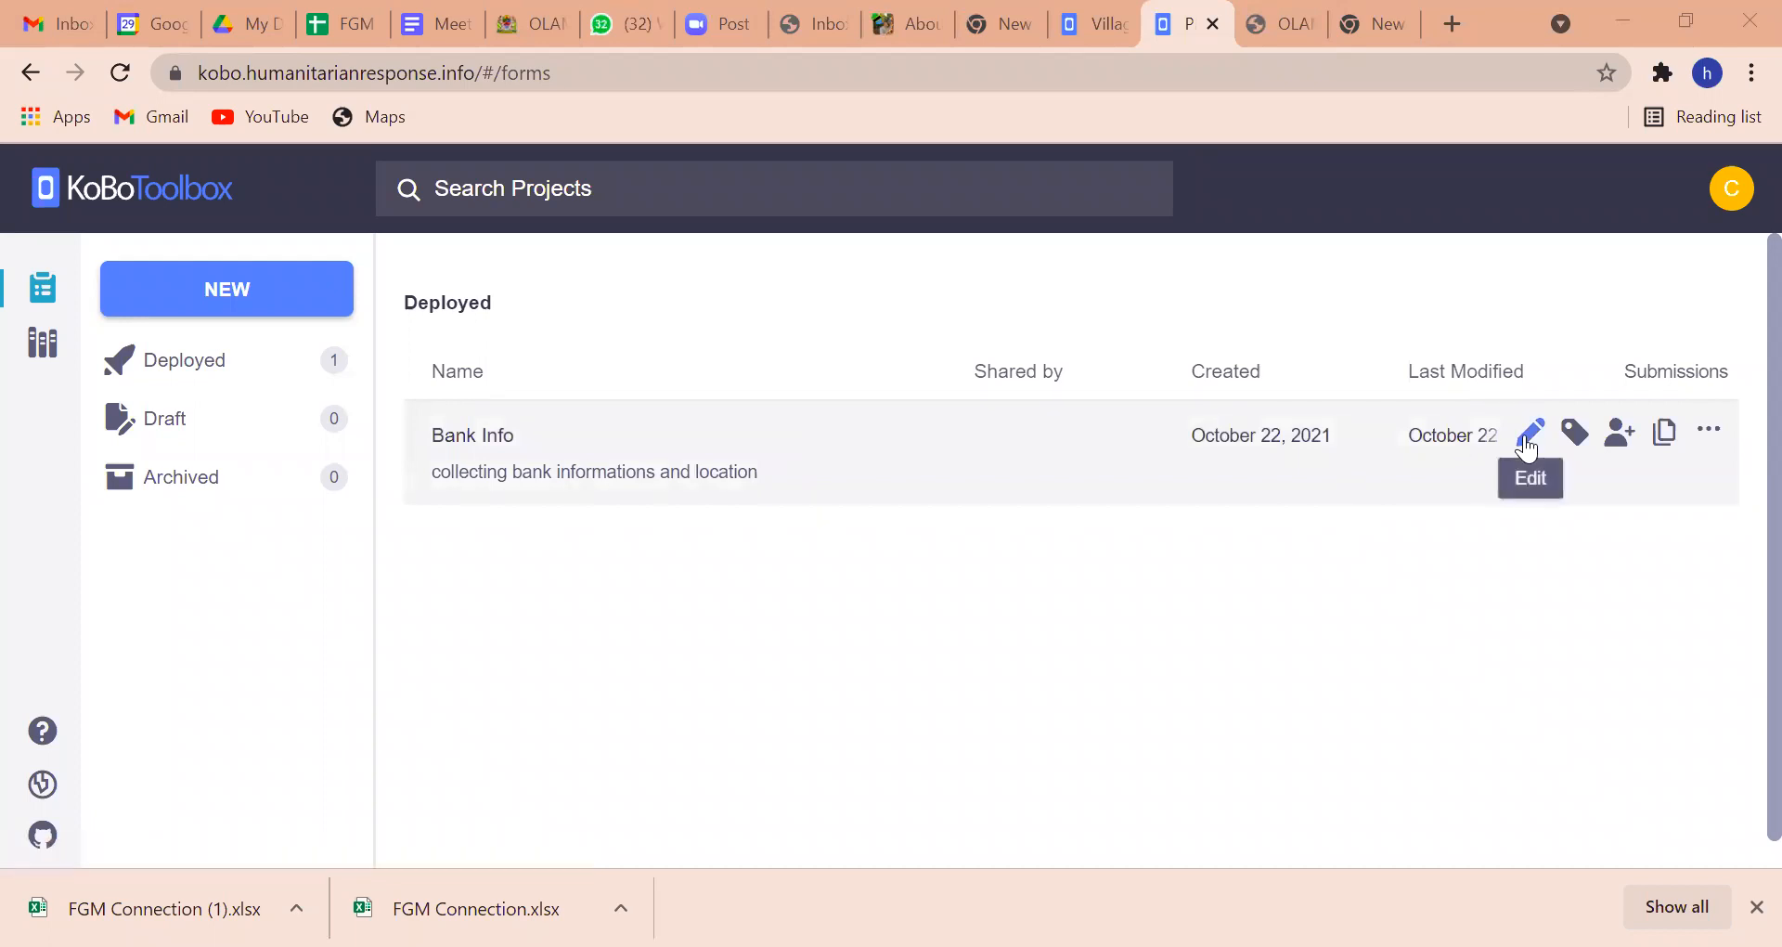
Open the Bank Info form for editing, review all its questions, and return to the project list.
click(1527, 449)
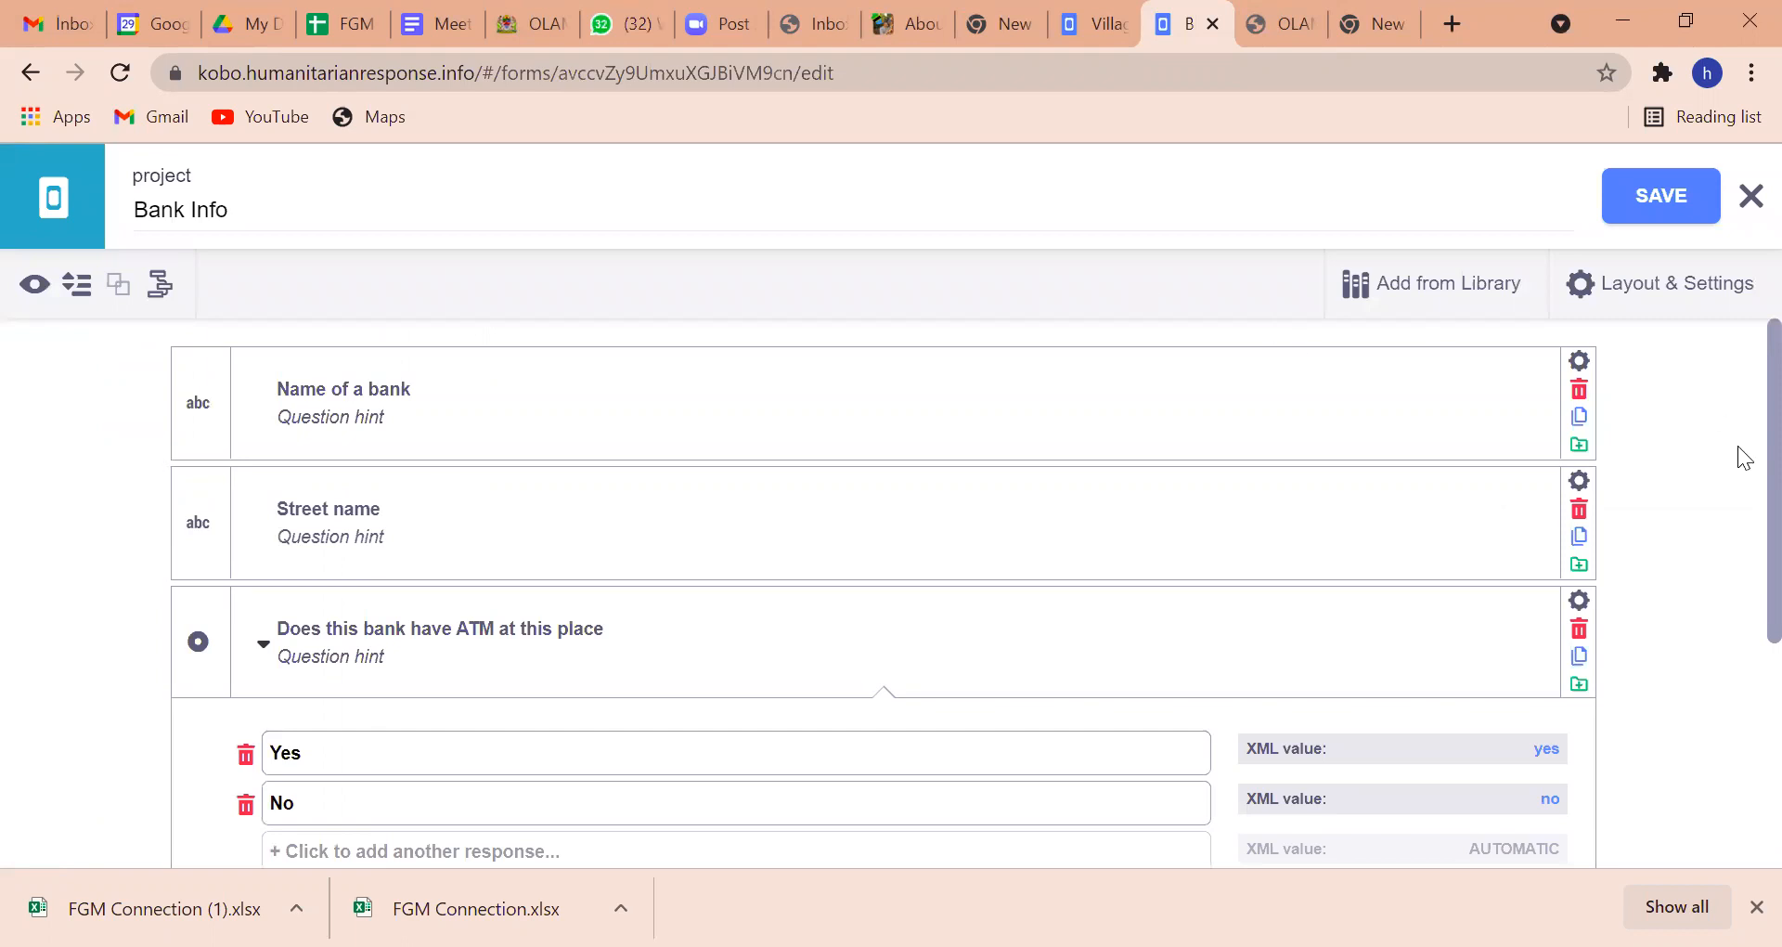
scroll(1743, 487, down, 2)
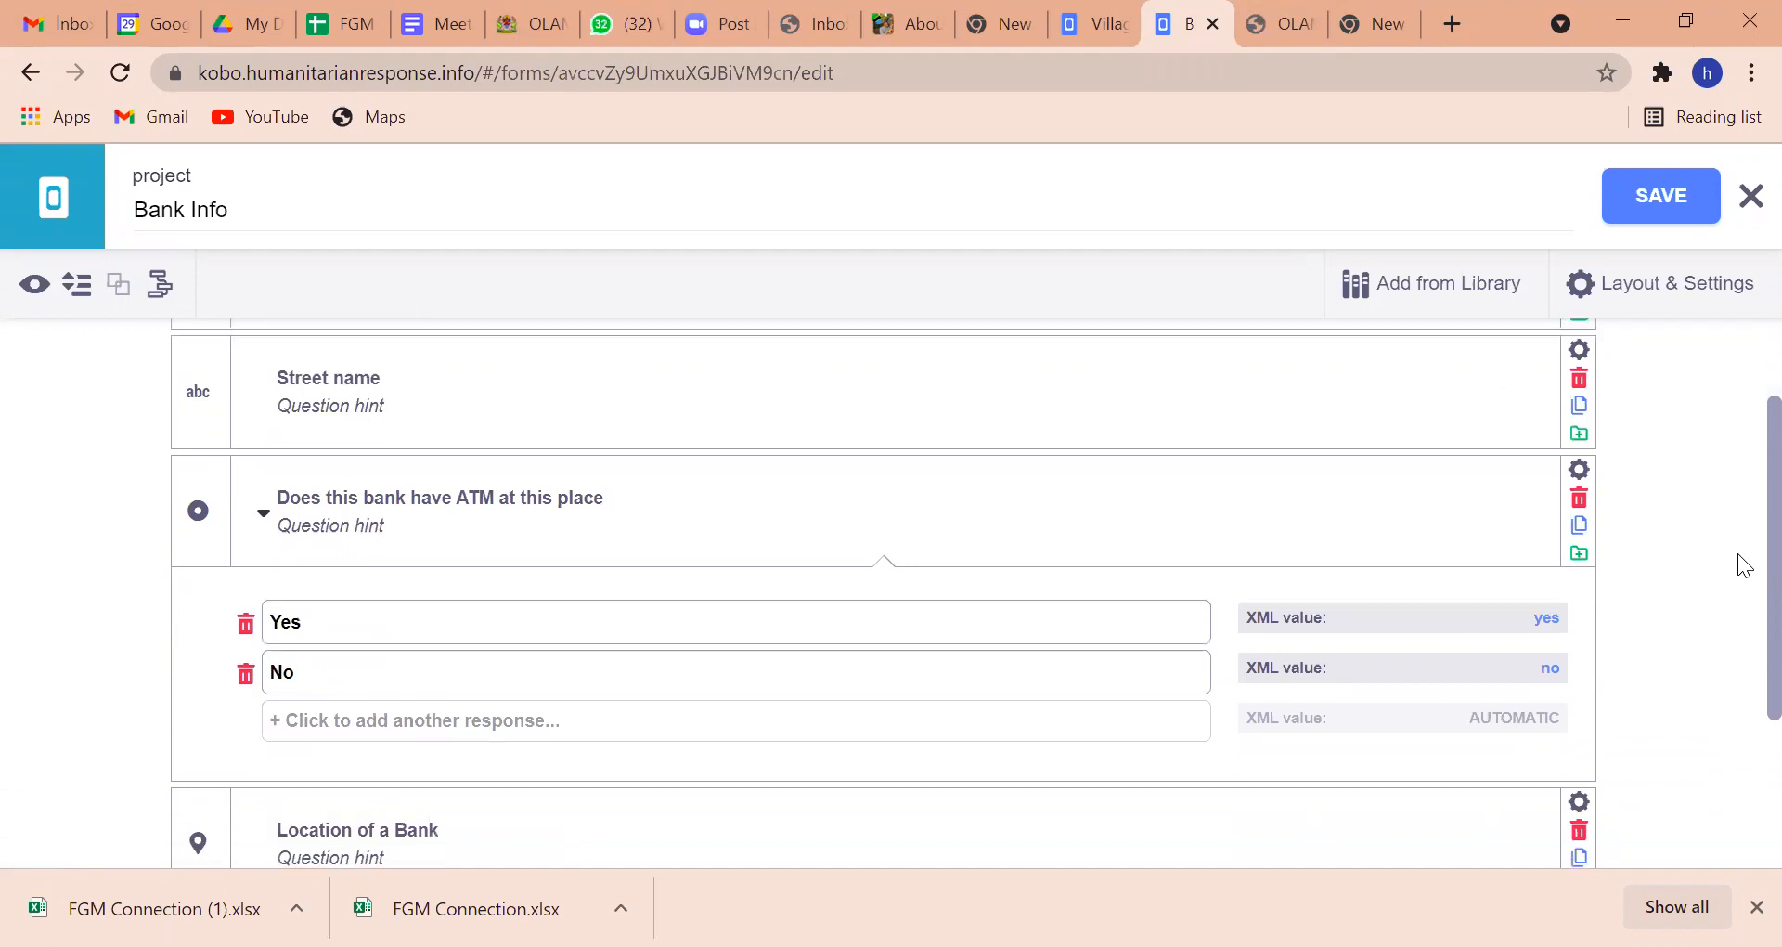
scroll(1744, 566, down, 3)
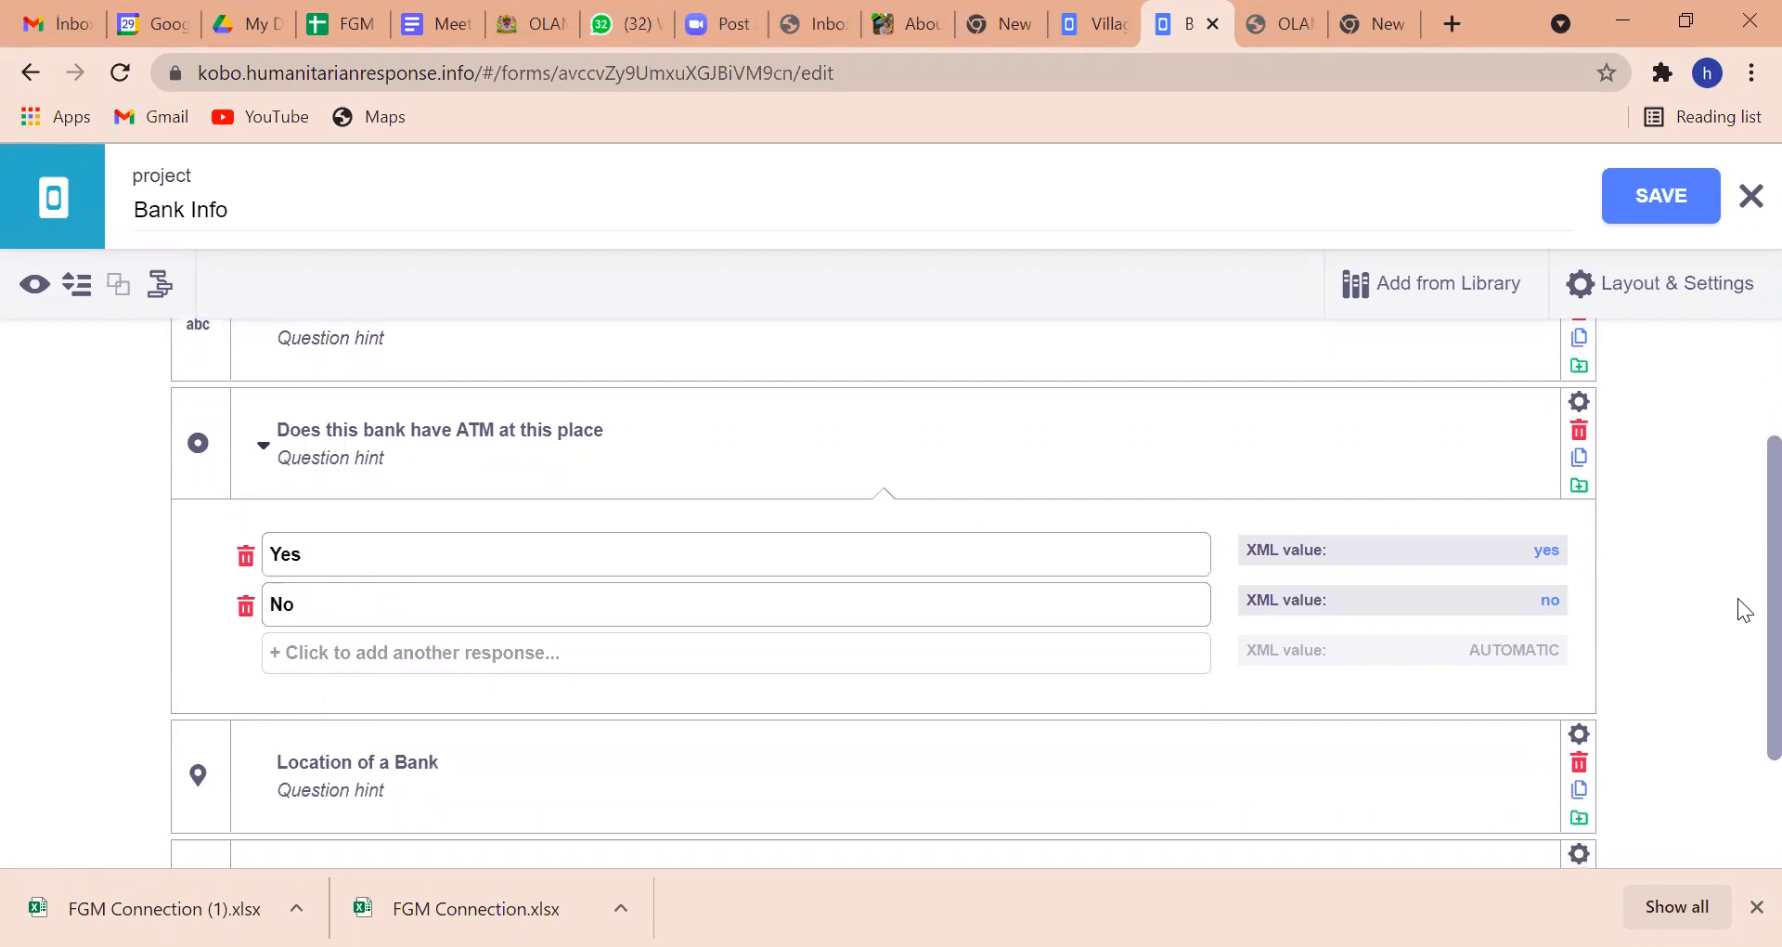
drag(1738, 699, 1738, 714)
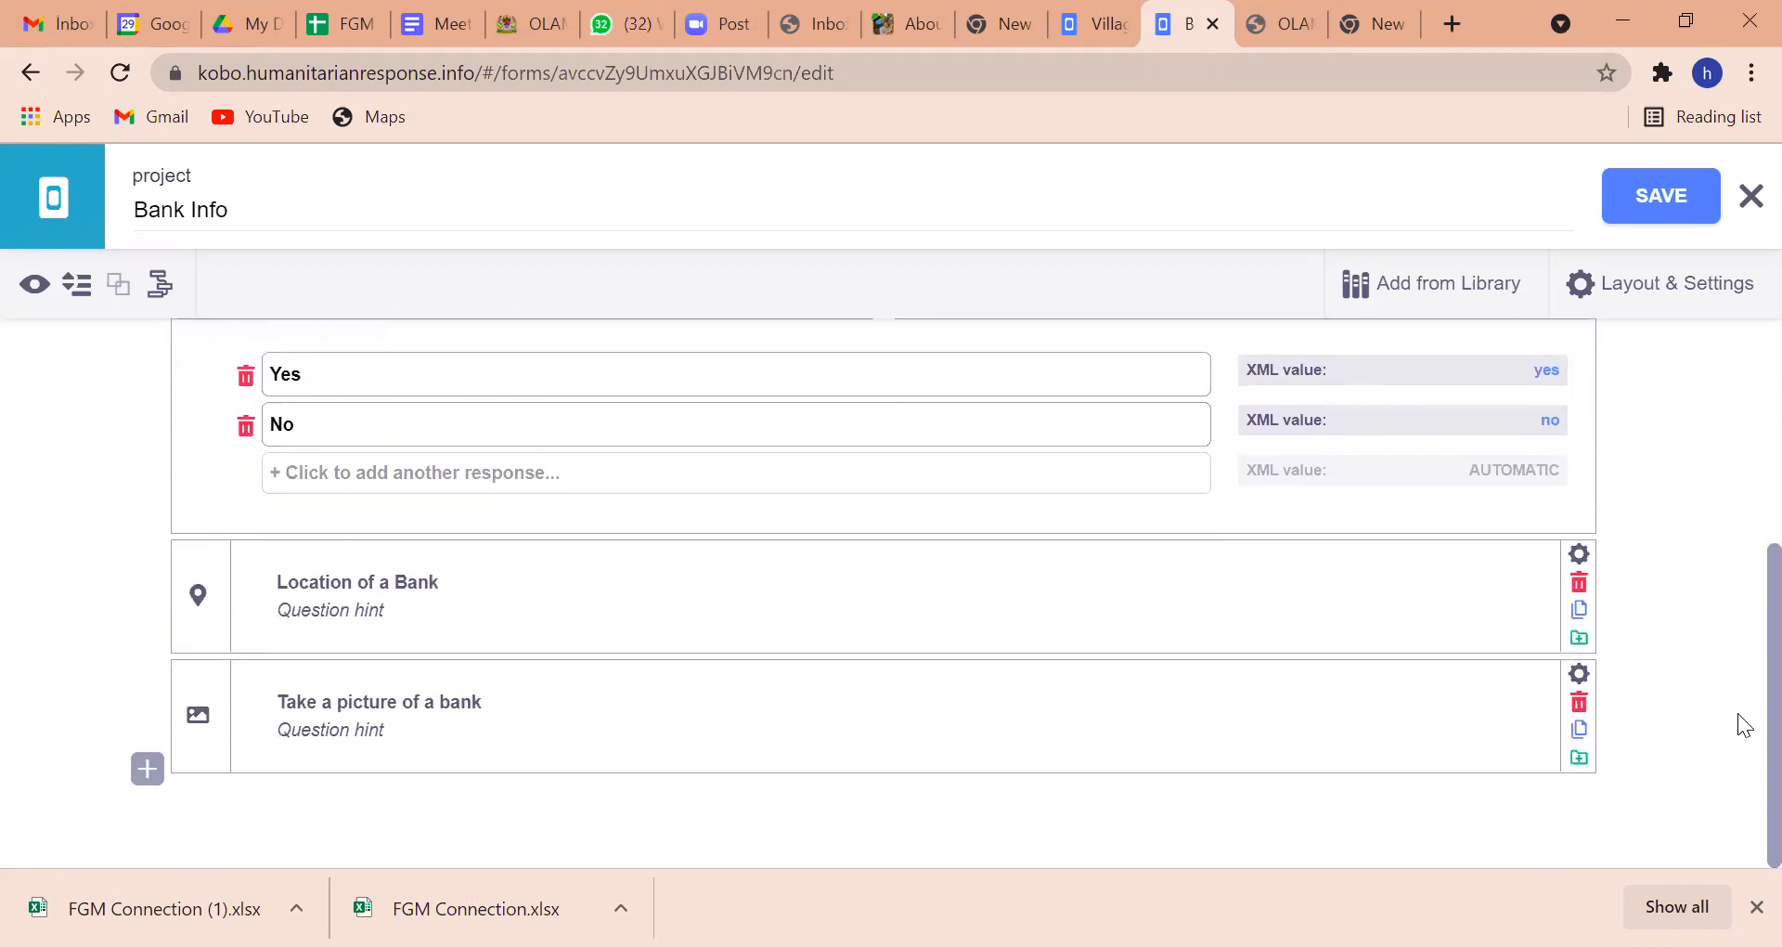
scroll(1742, 669, up, 2)
scroll(1742, 557, up, 3)
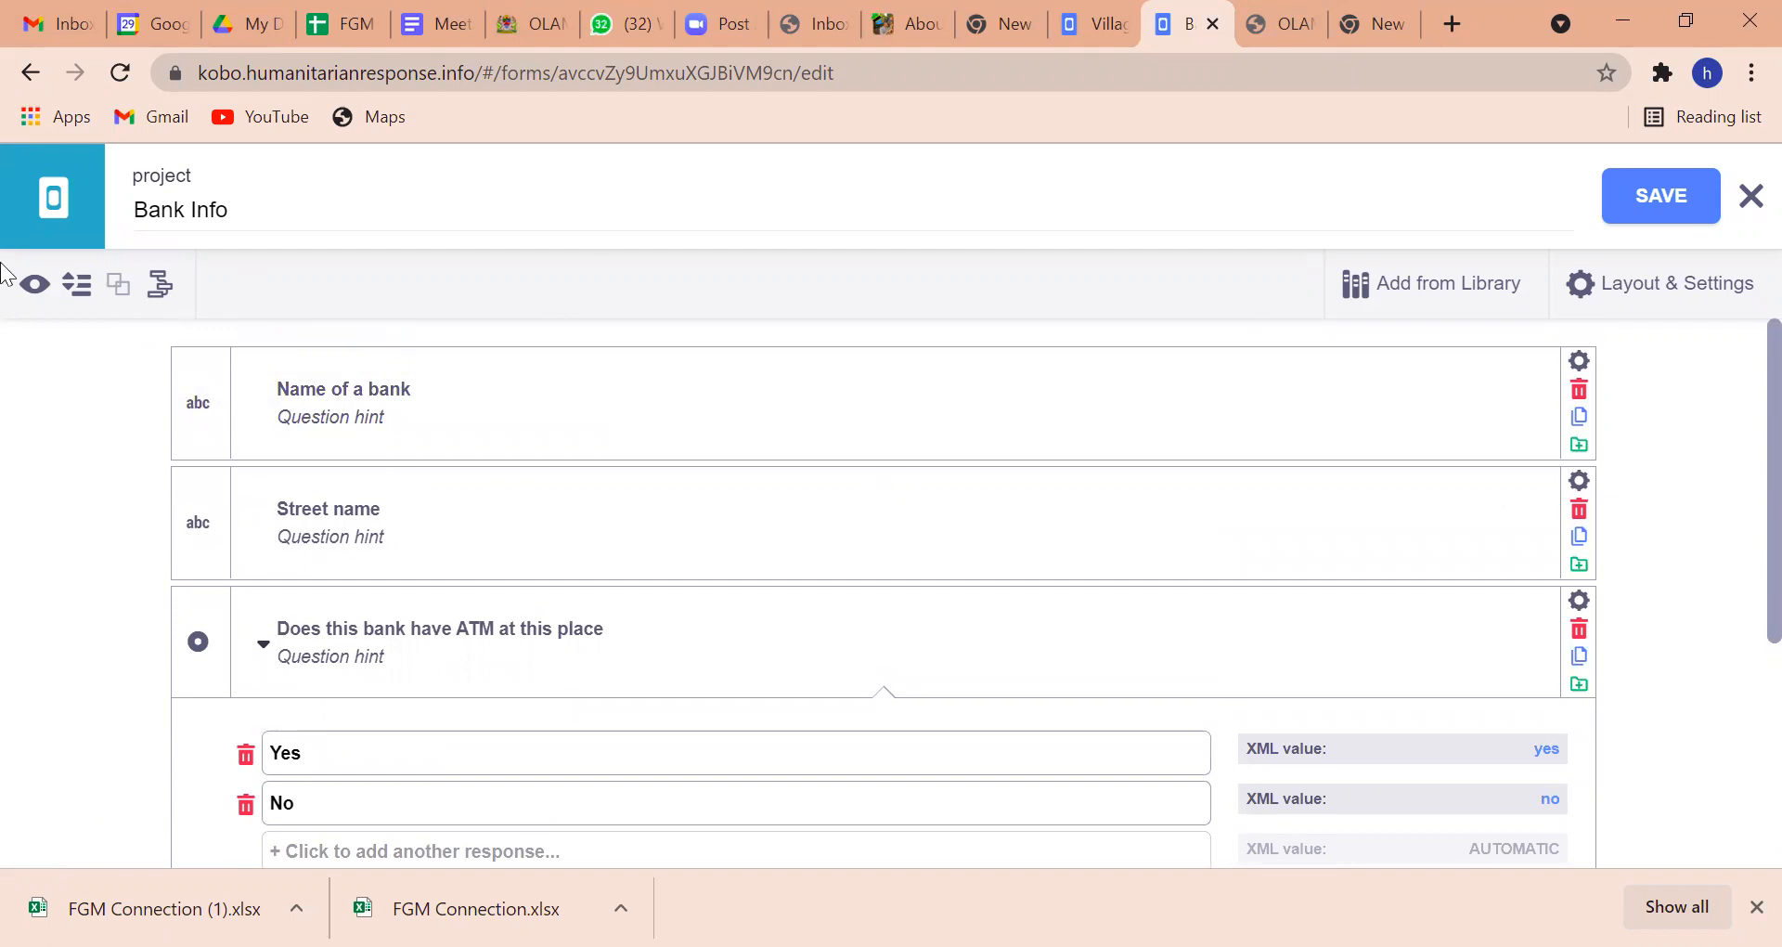
click(49, 195)
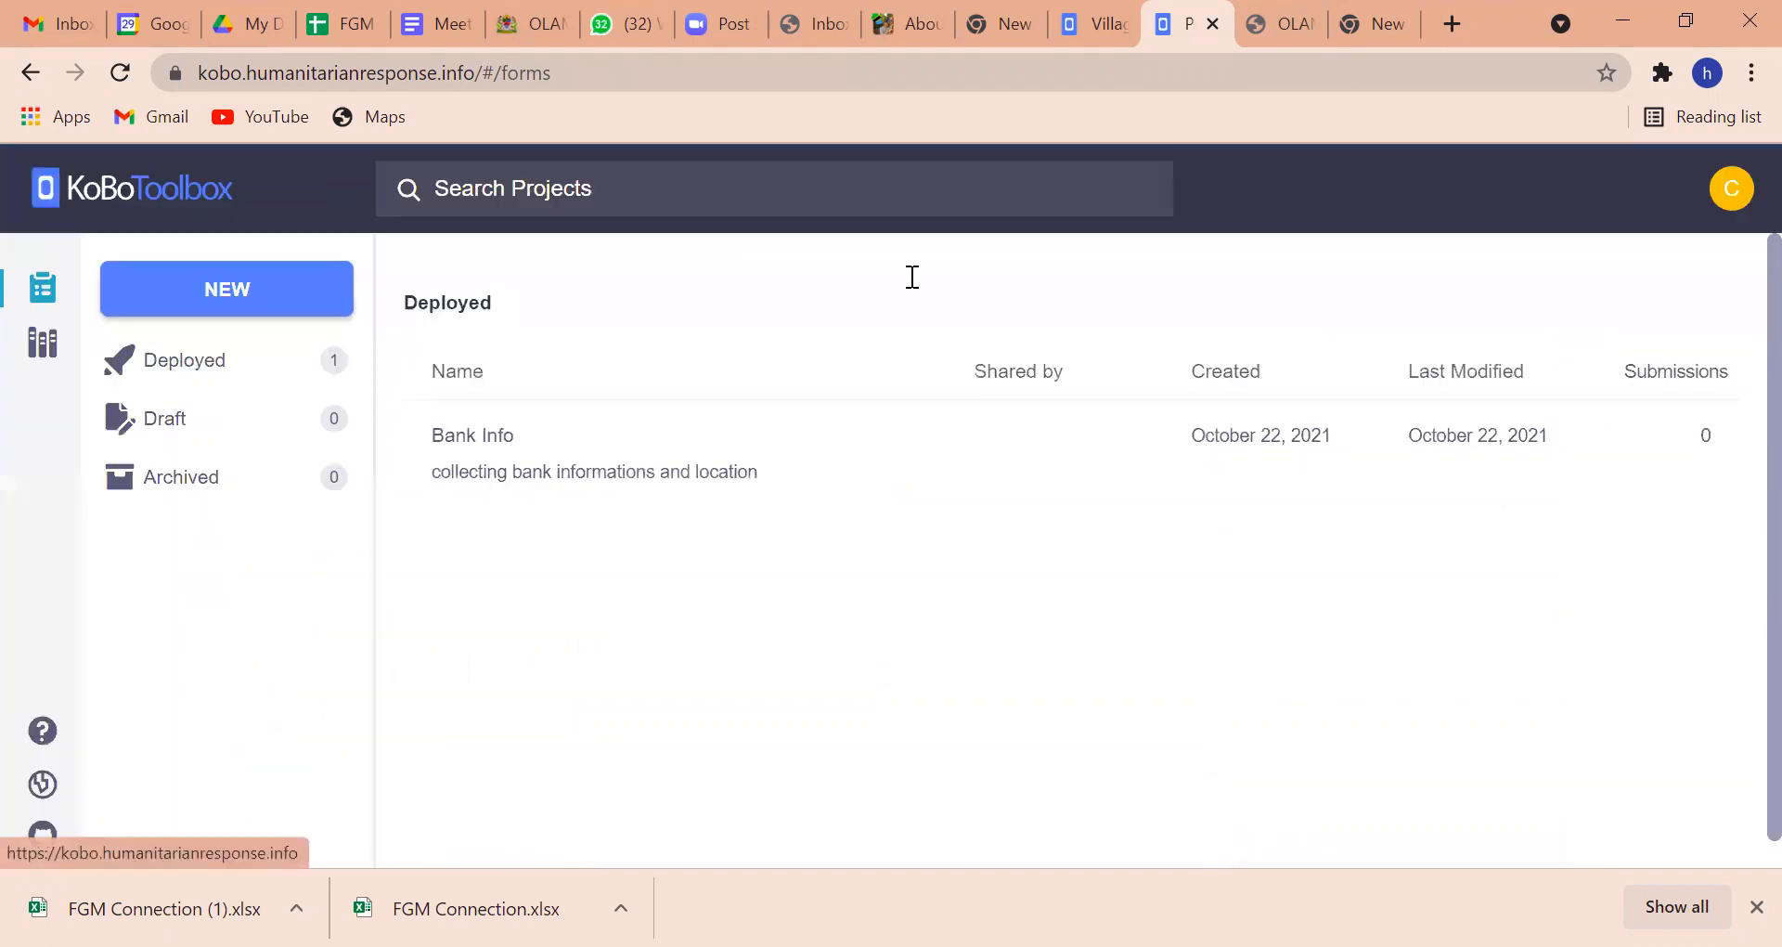
Examine the Swahili translations of the Bank Info project's questions and responses, and close the translations table.
mouse_move(1631, 468)
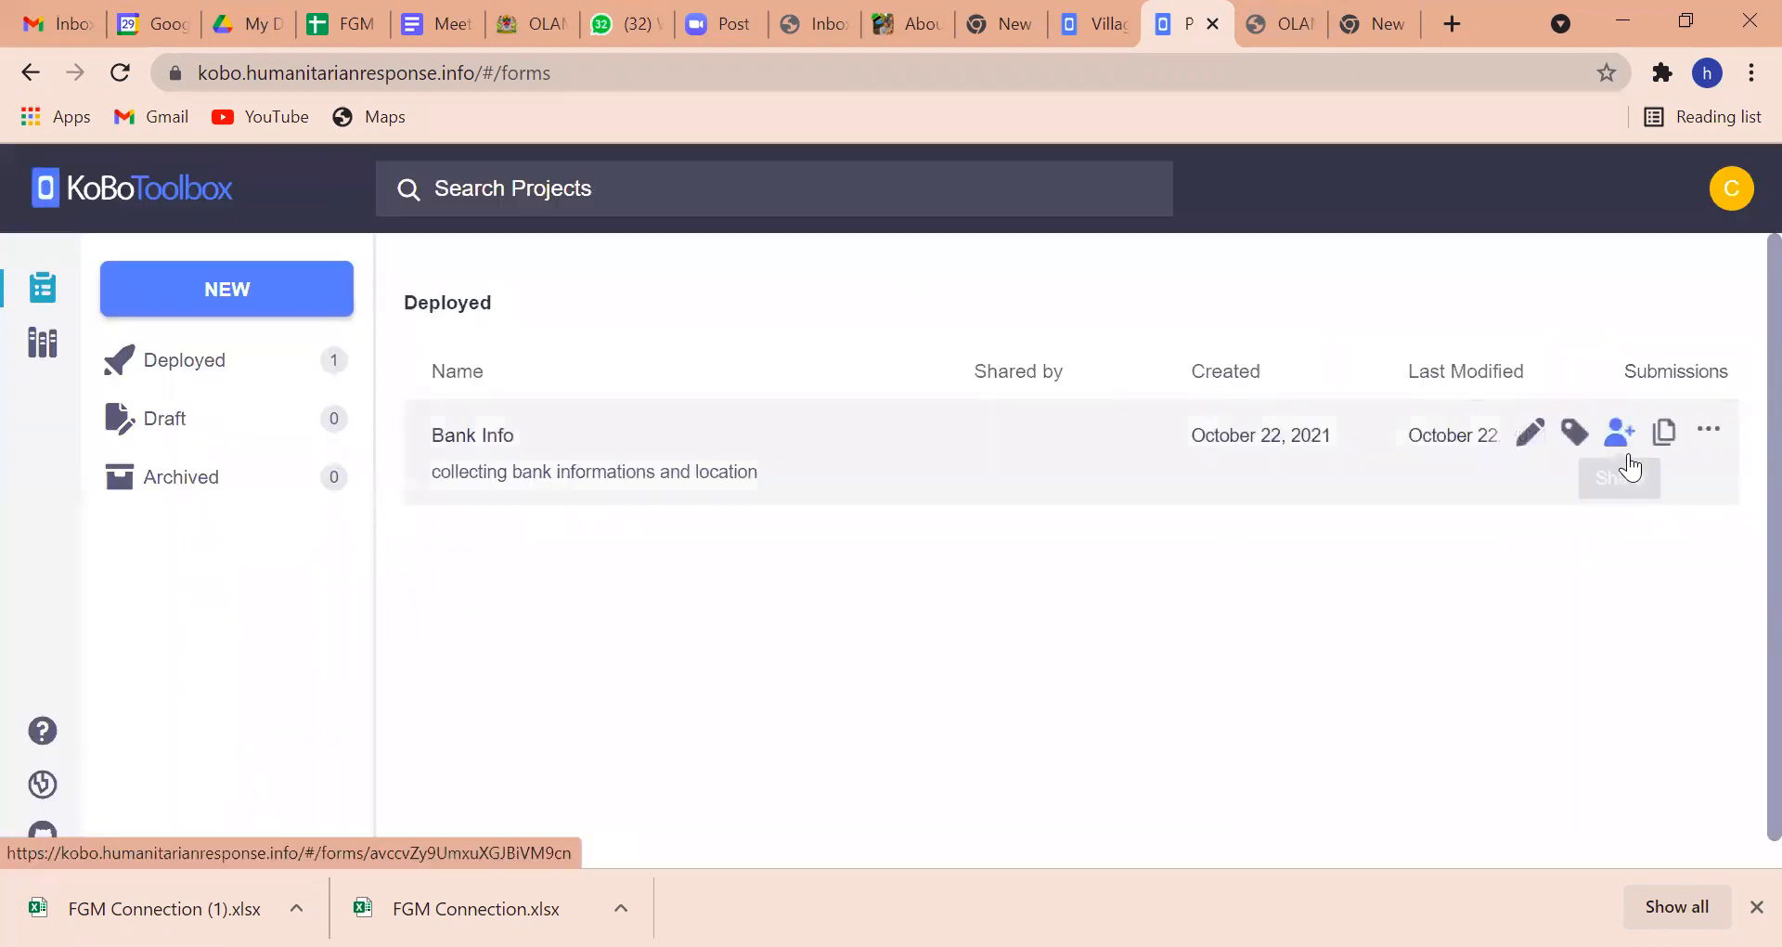
click(1709, 432)
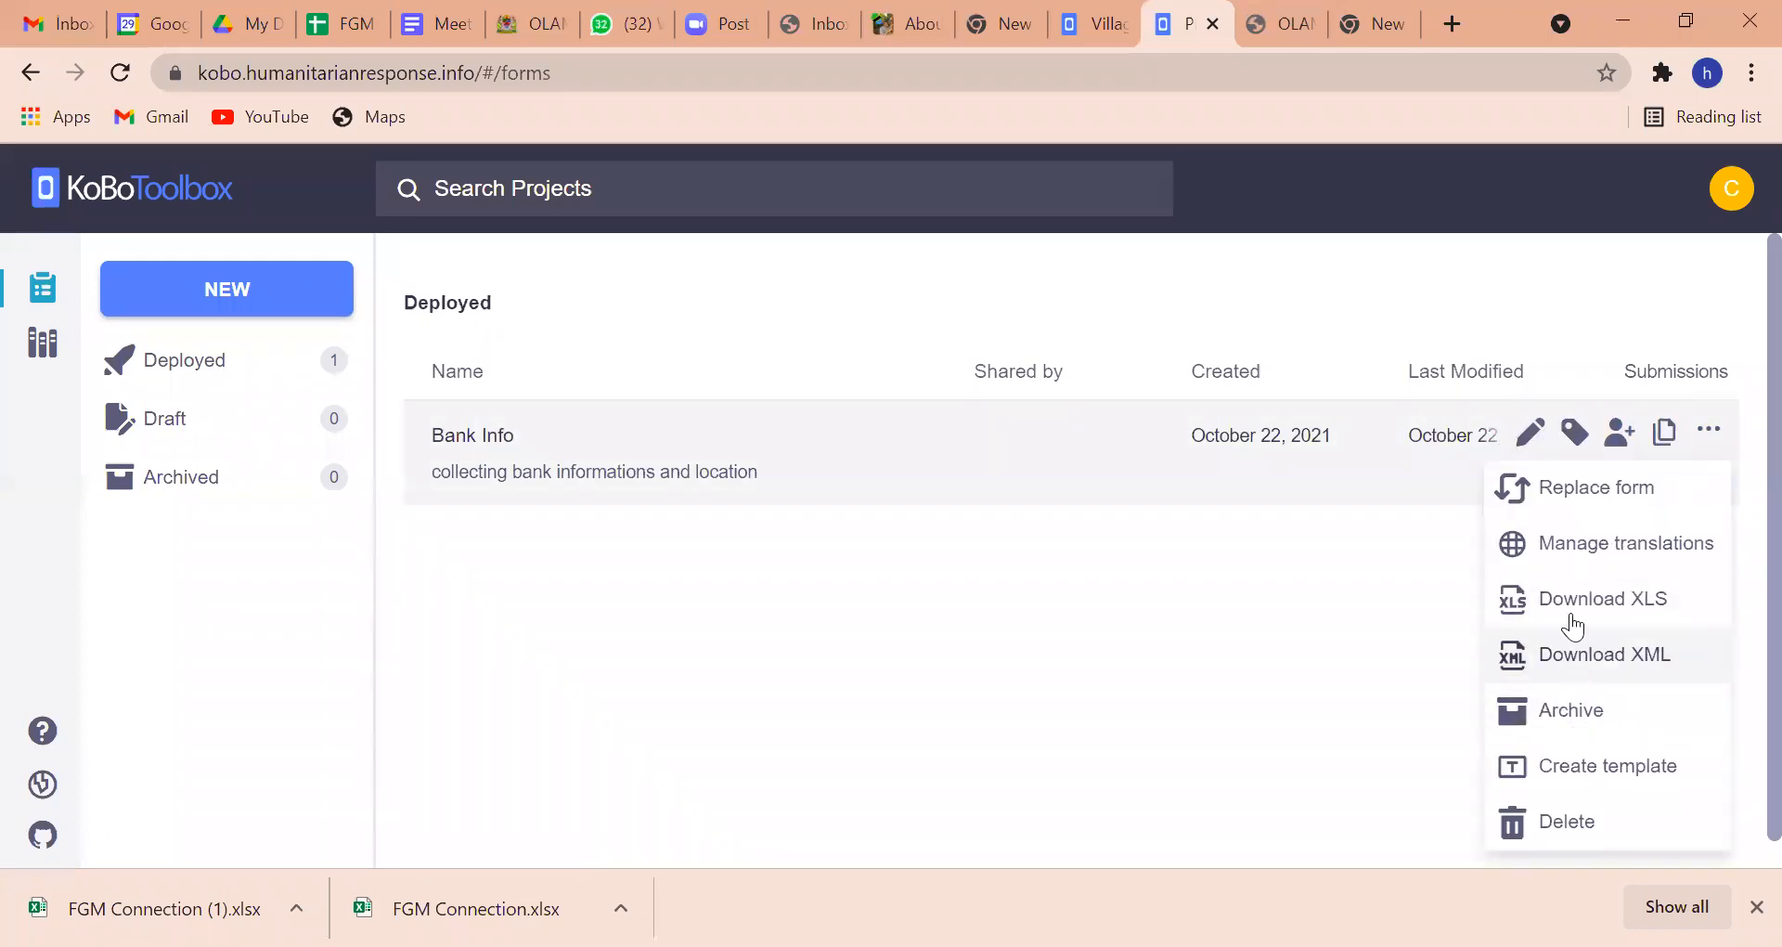
click(1559, 557)
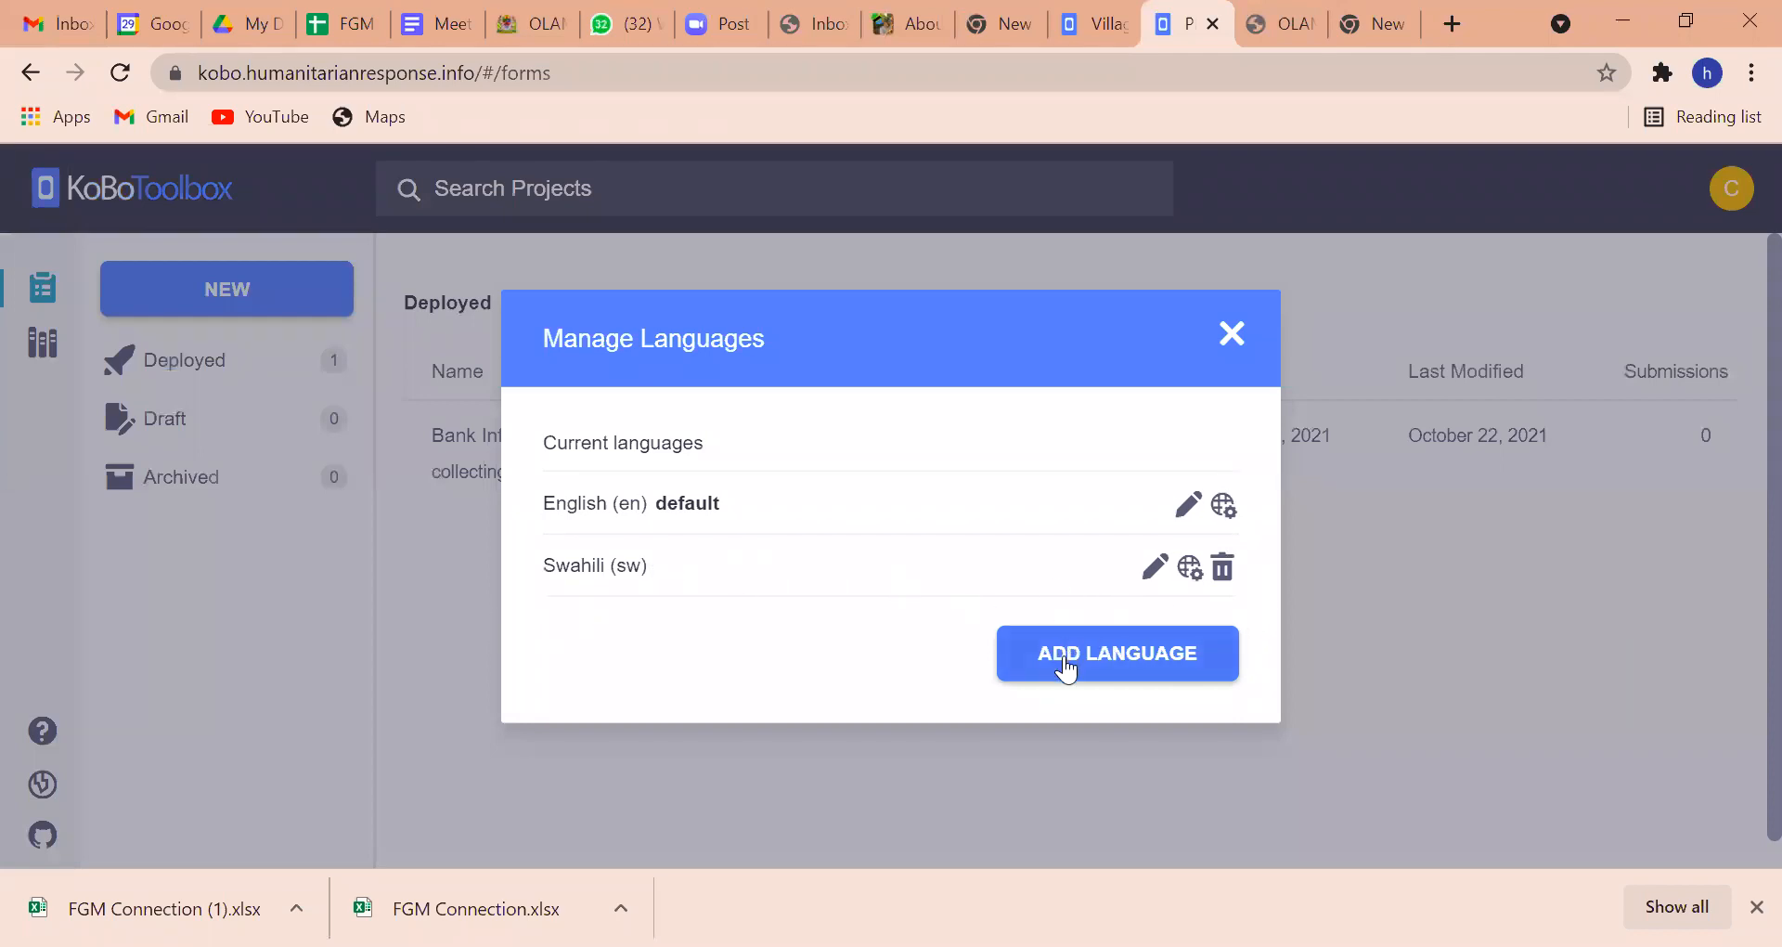
click(1189, 567)
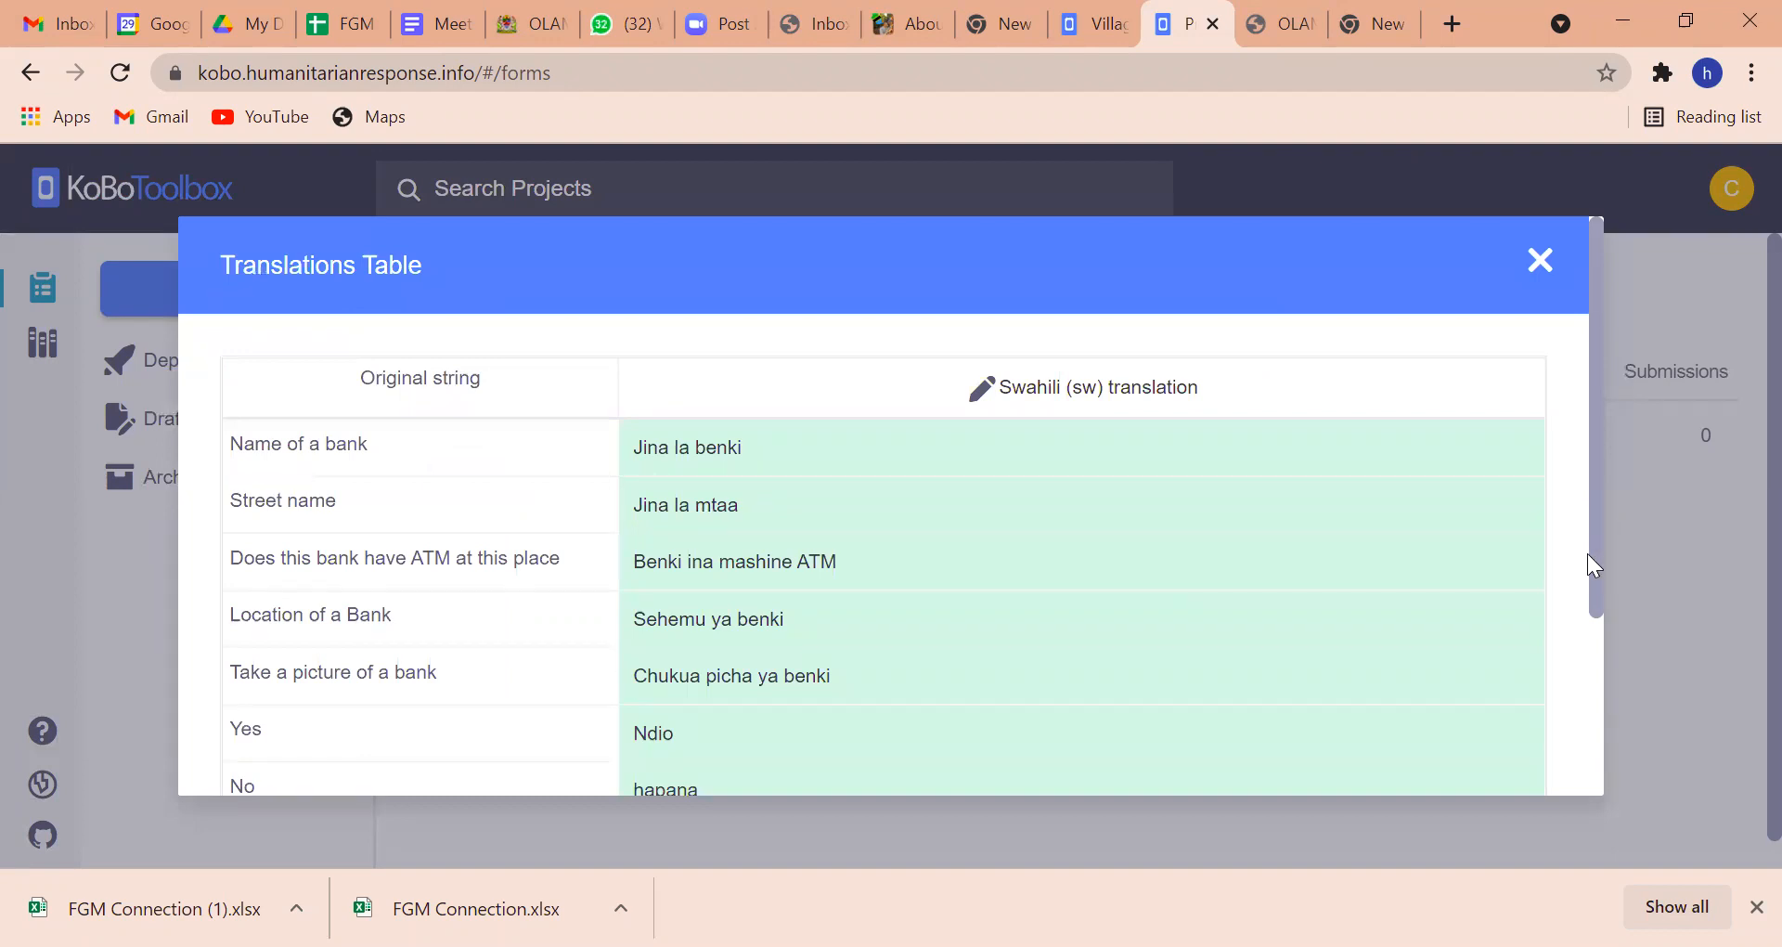
scroll(1588, 594, down, 2)
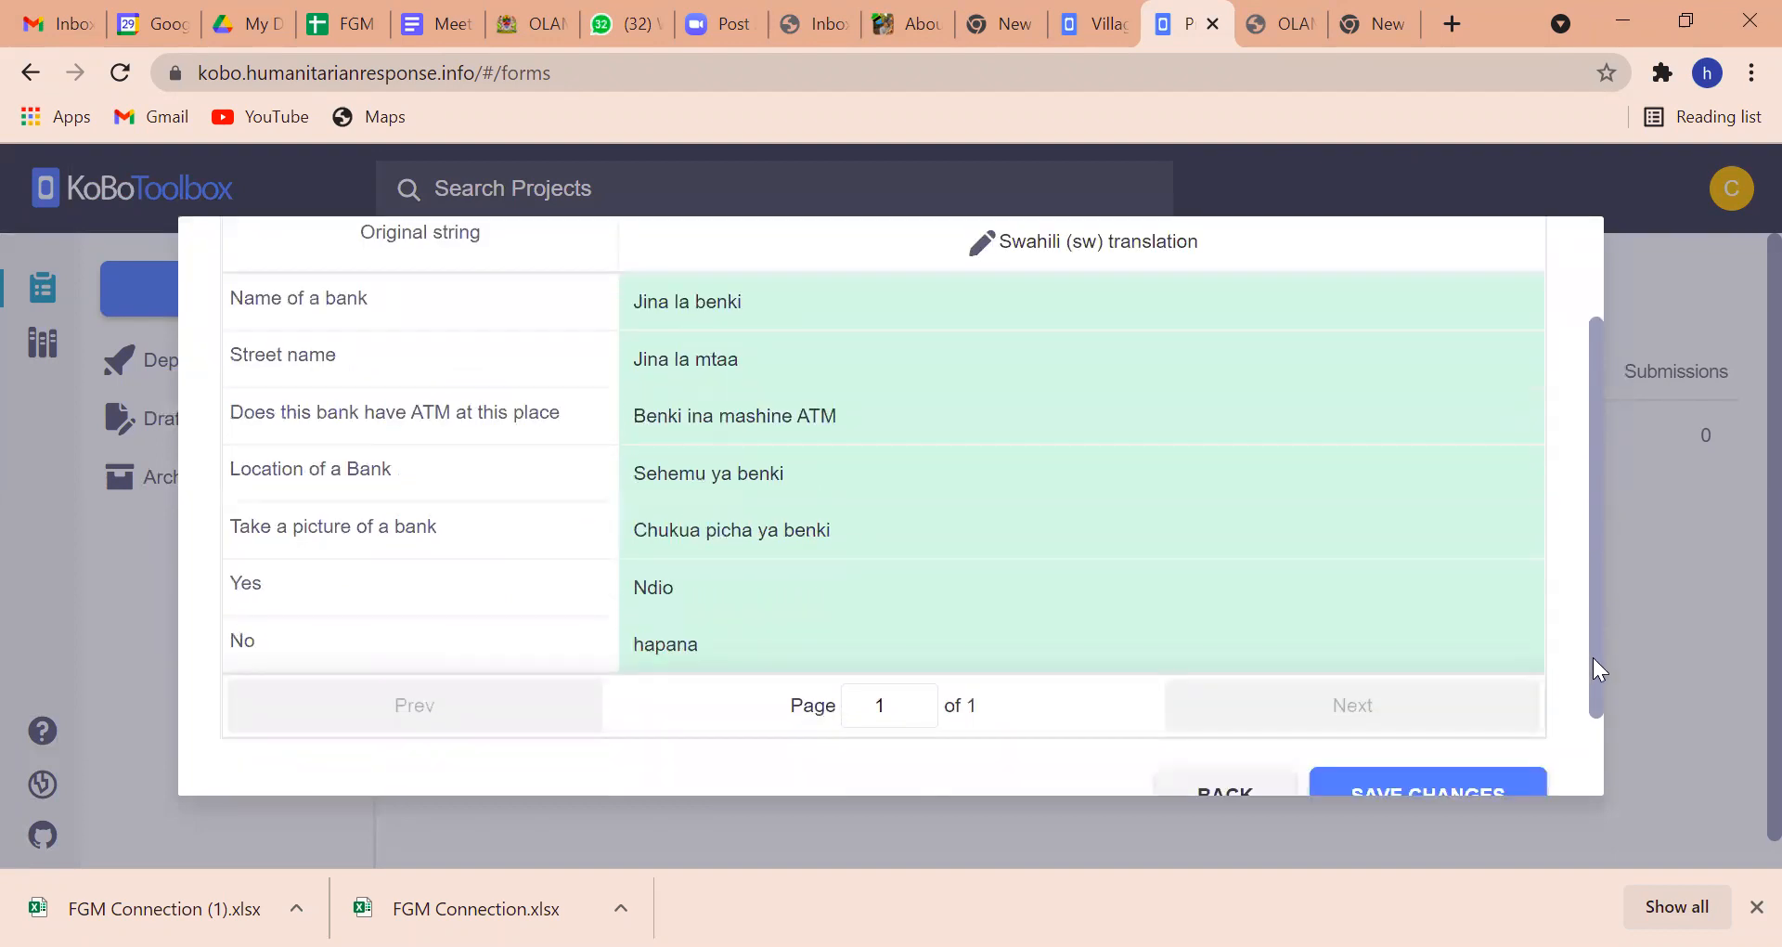
drag(1593, 657, 1595, 754)
scroll(1565, 498, up, 3)
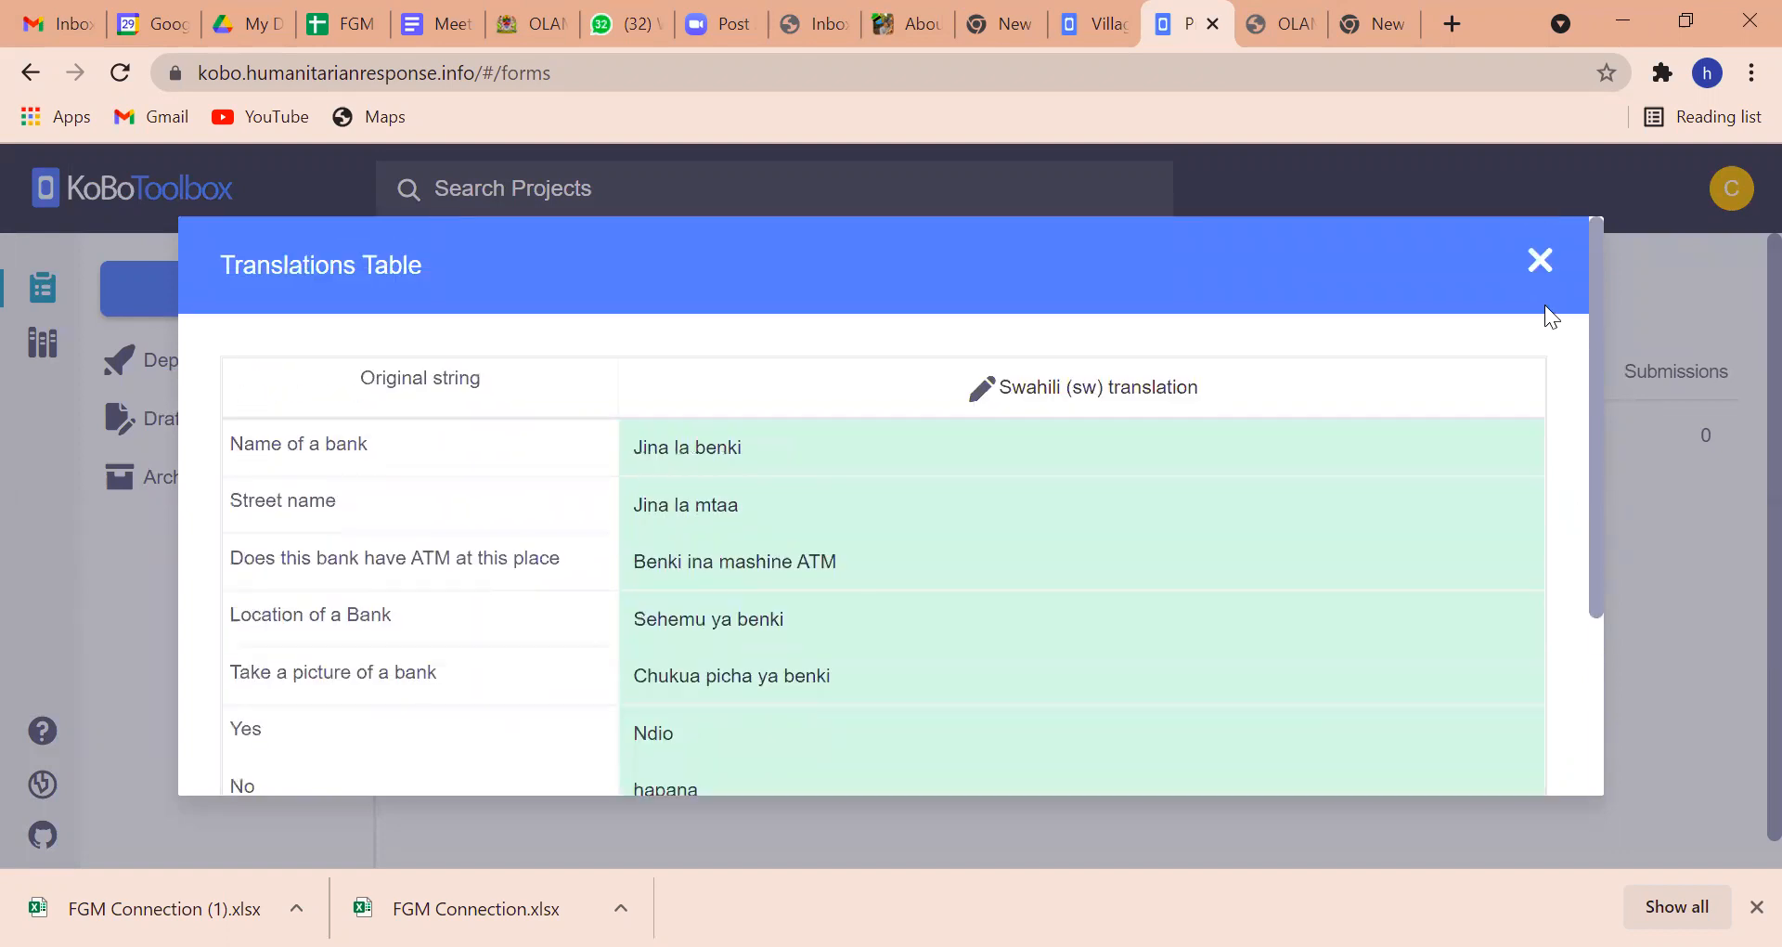
click(1539, 263)
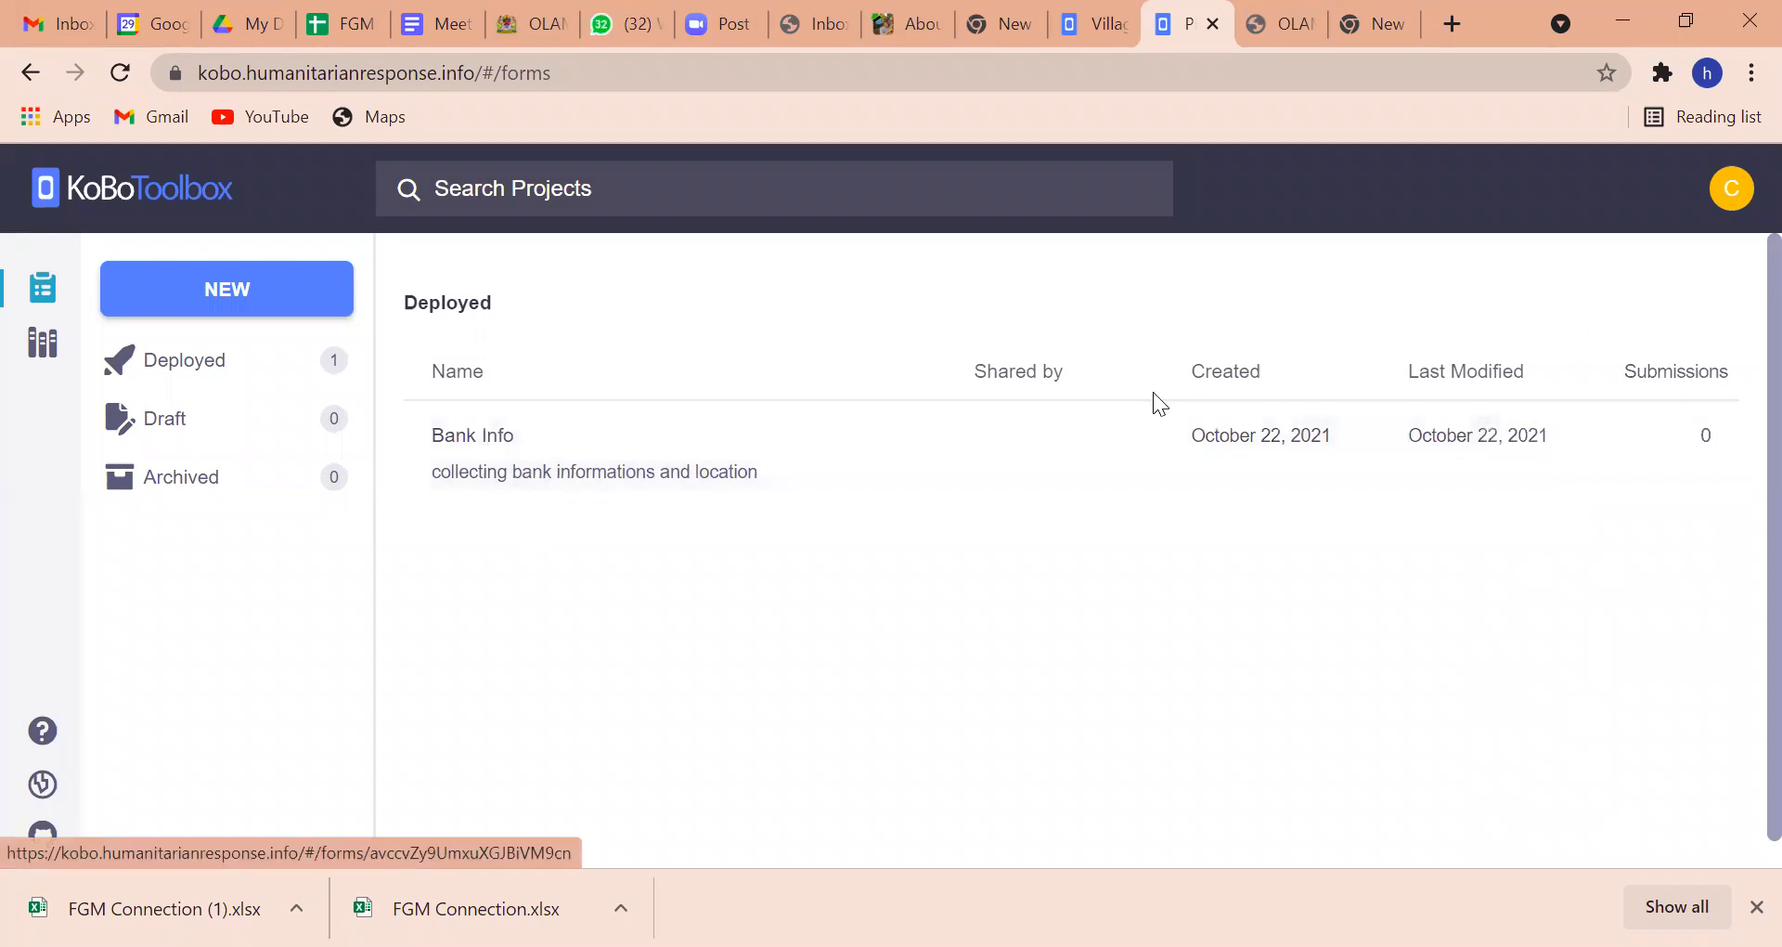
Open the Bank Info form for editing, set the "Name of a bank" question's Mandatory Response to Yes, and save the form.
click(1525, 450)
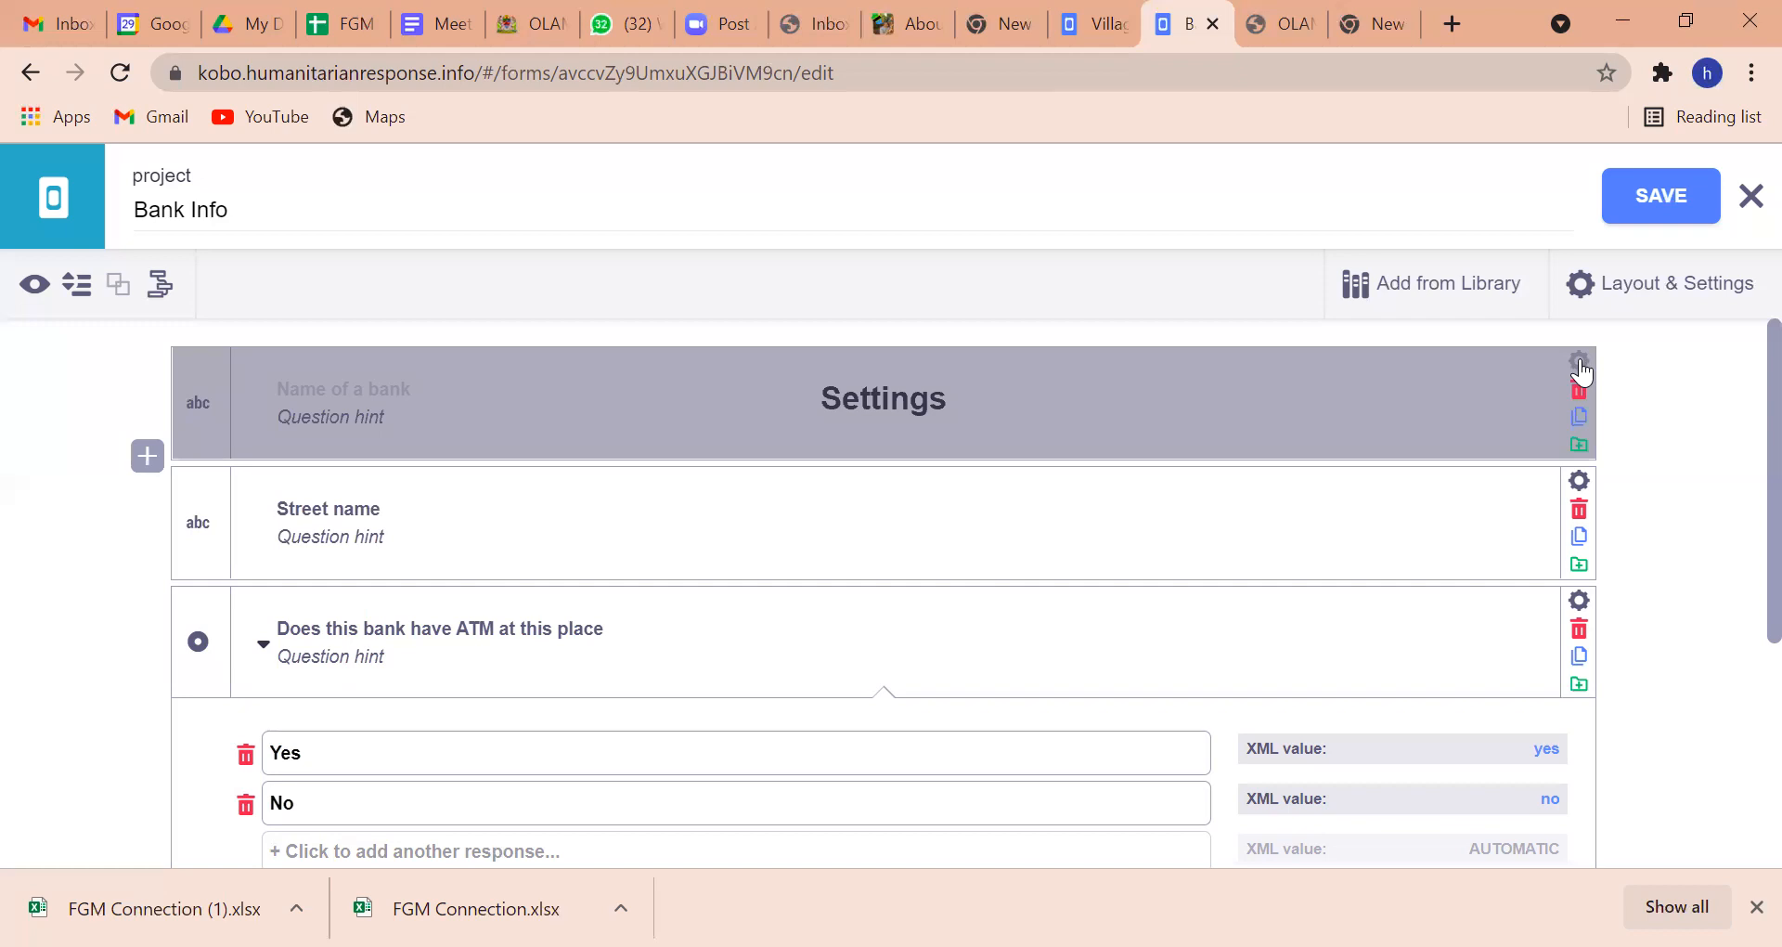
click(1578, 362)
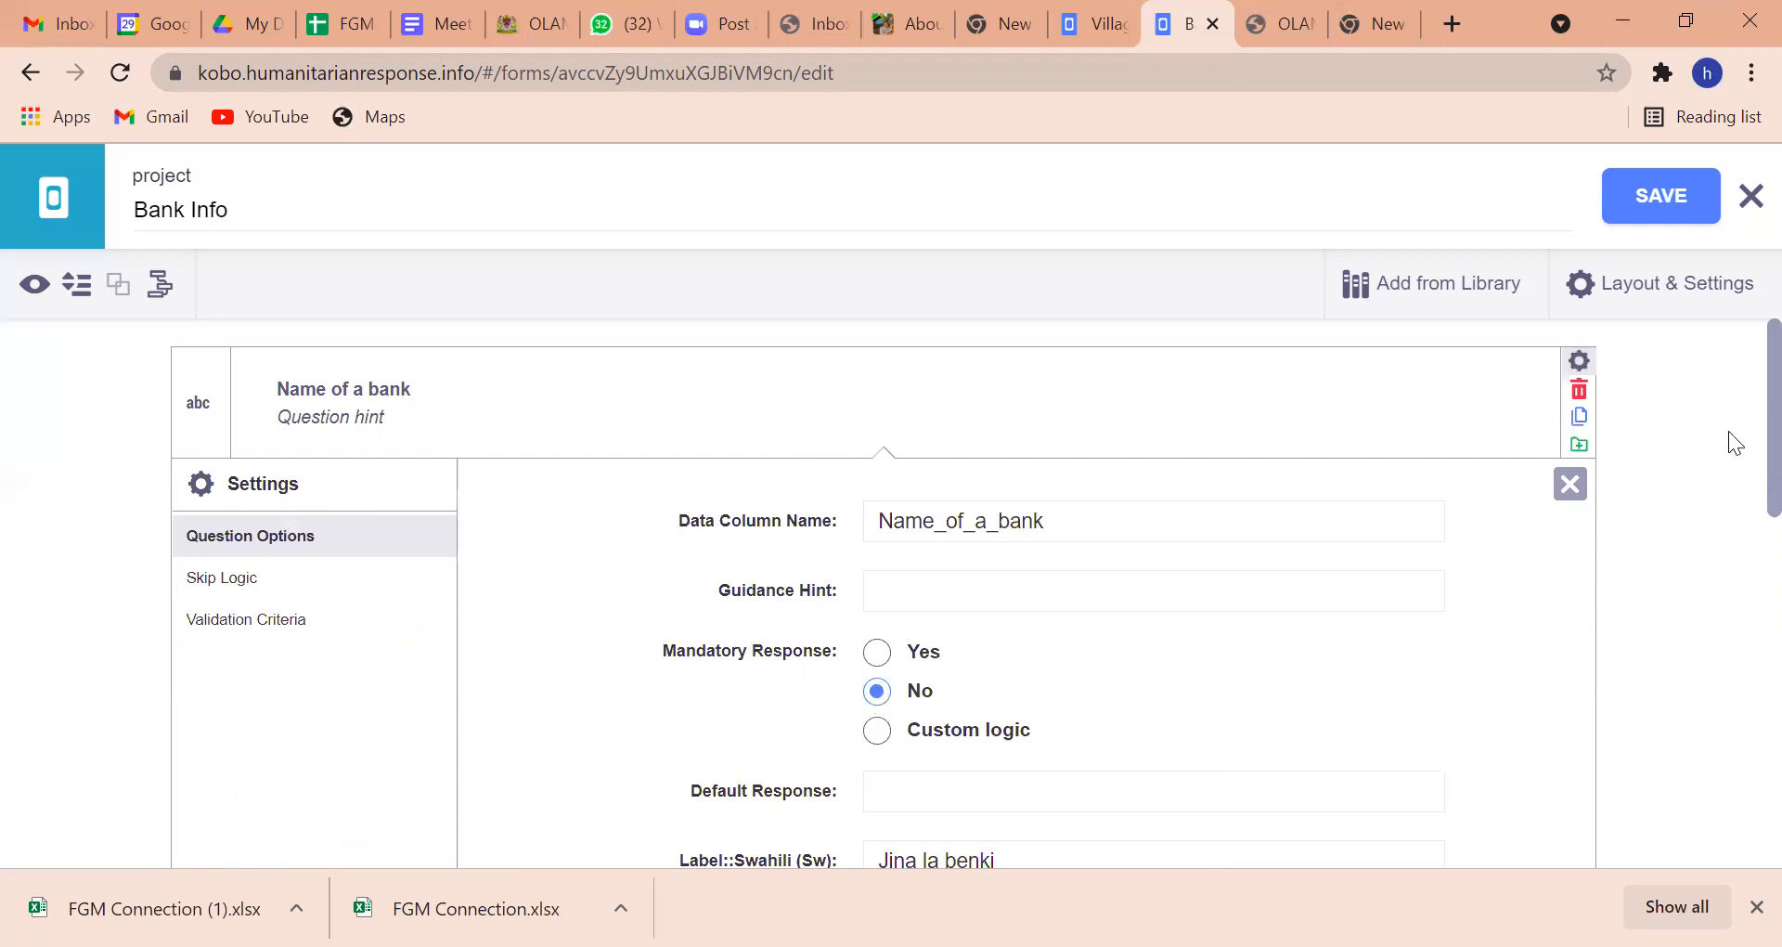
scroll(1737, 464, down, 3)
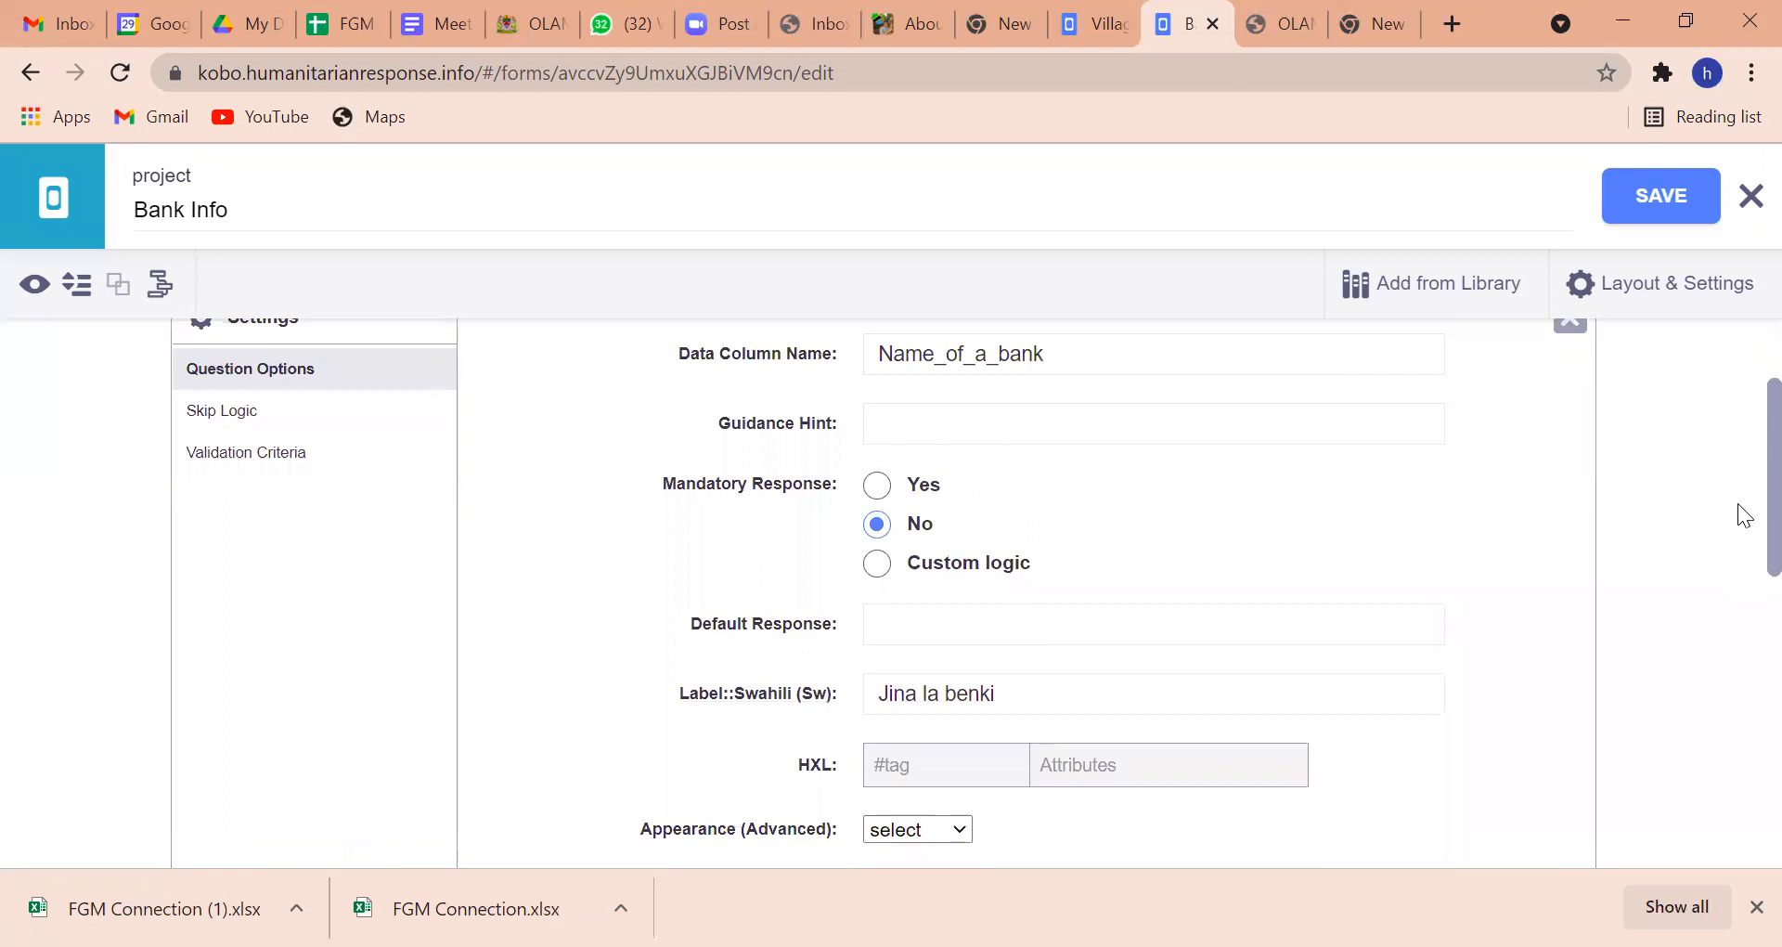
scroll(1737, 464, up, 2)
scroll(1738, 473, down, 2)
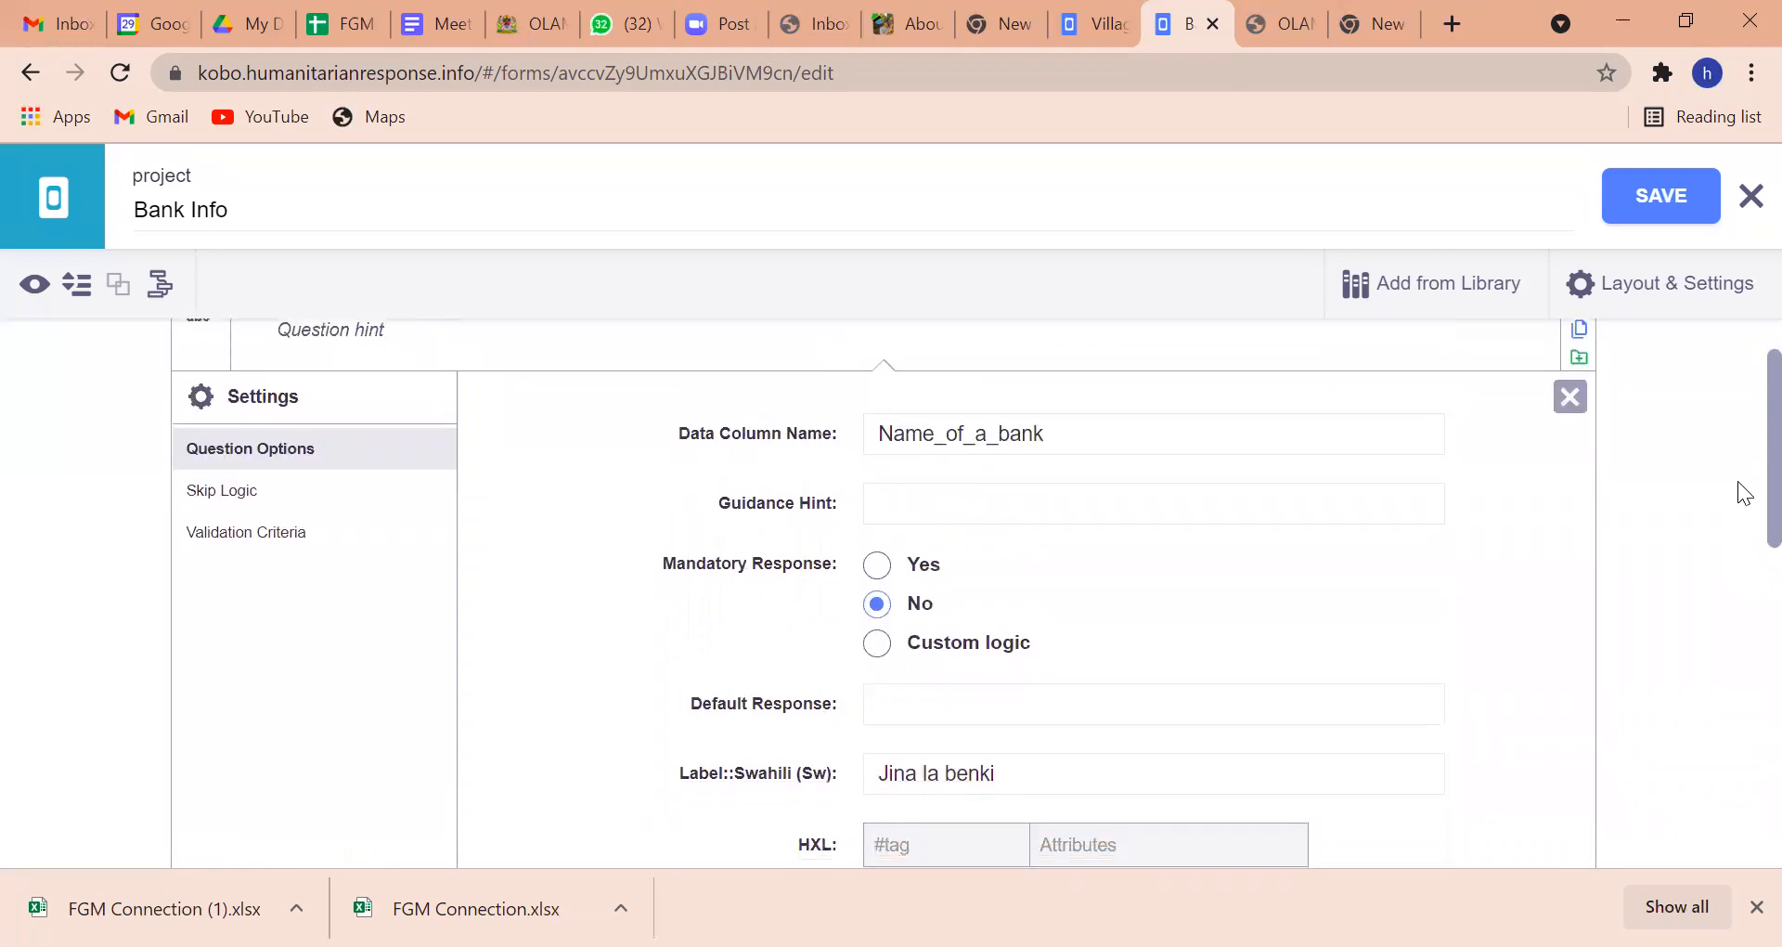
scroll(1738, 537, down, 4)
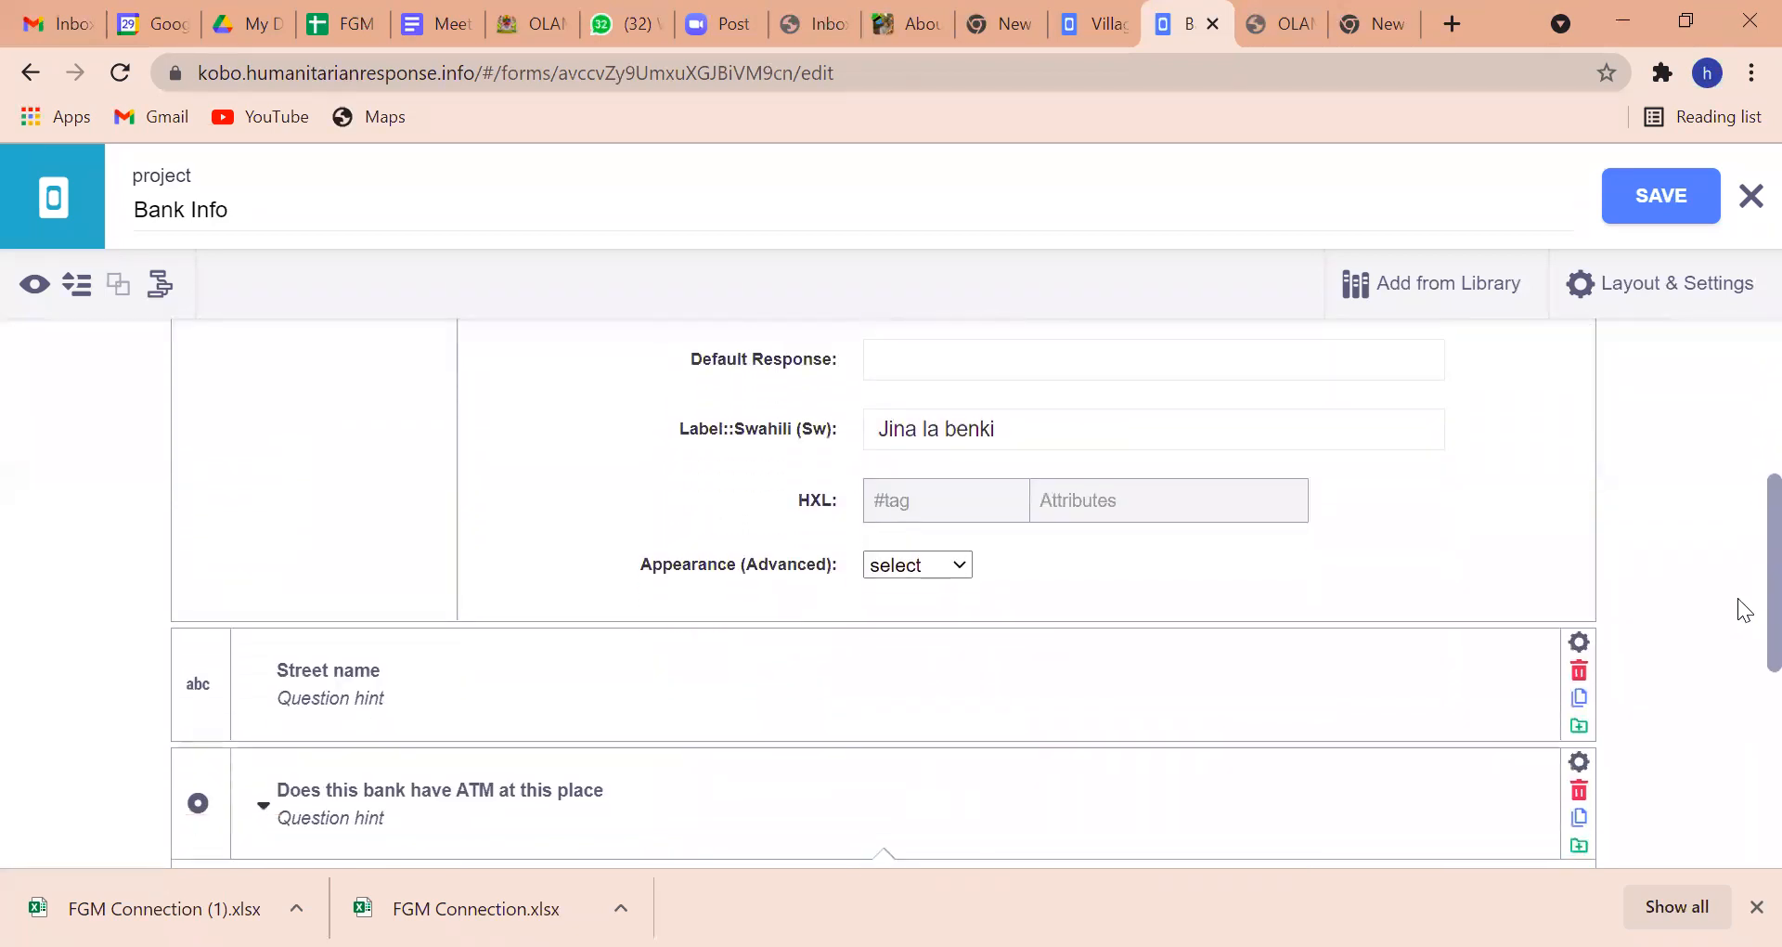
scroll(1738, 604, up, 5)
mouse_move(1738, 482)
mouse_down()
mouse_move(1738, 576)
mouse_move(1738, 493)
mouse_up()
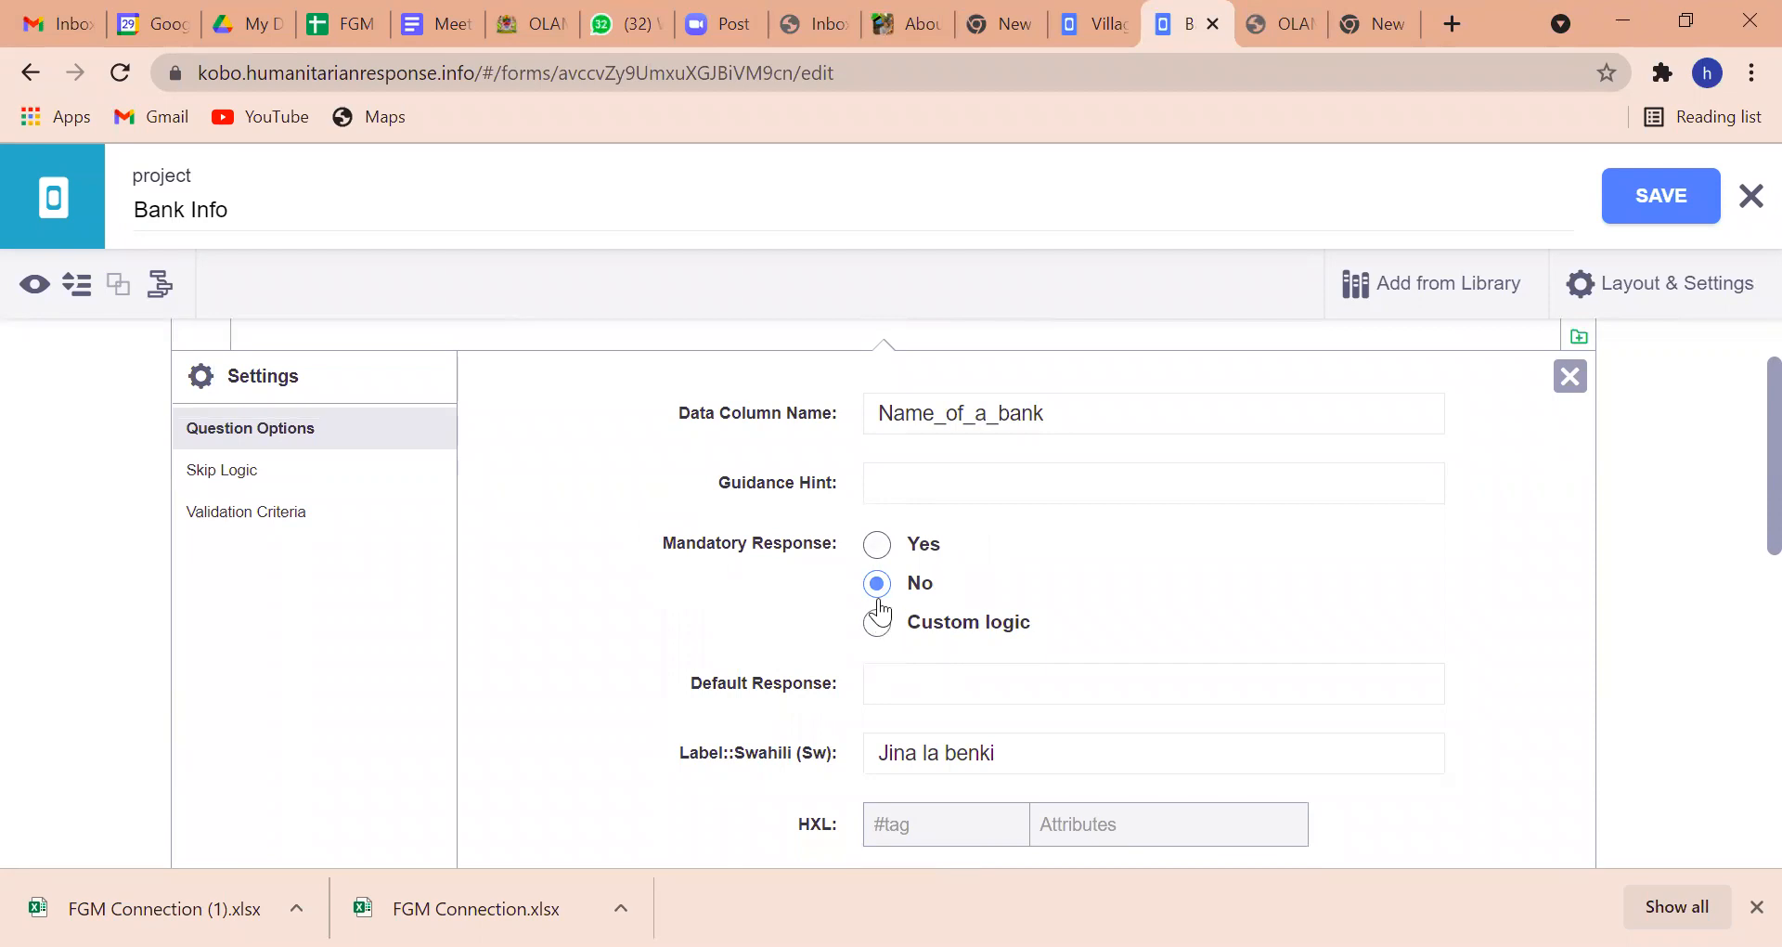
click(880, 555)
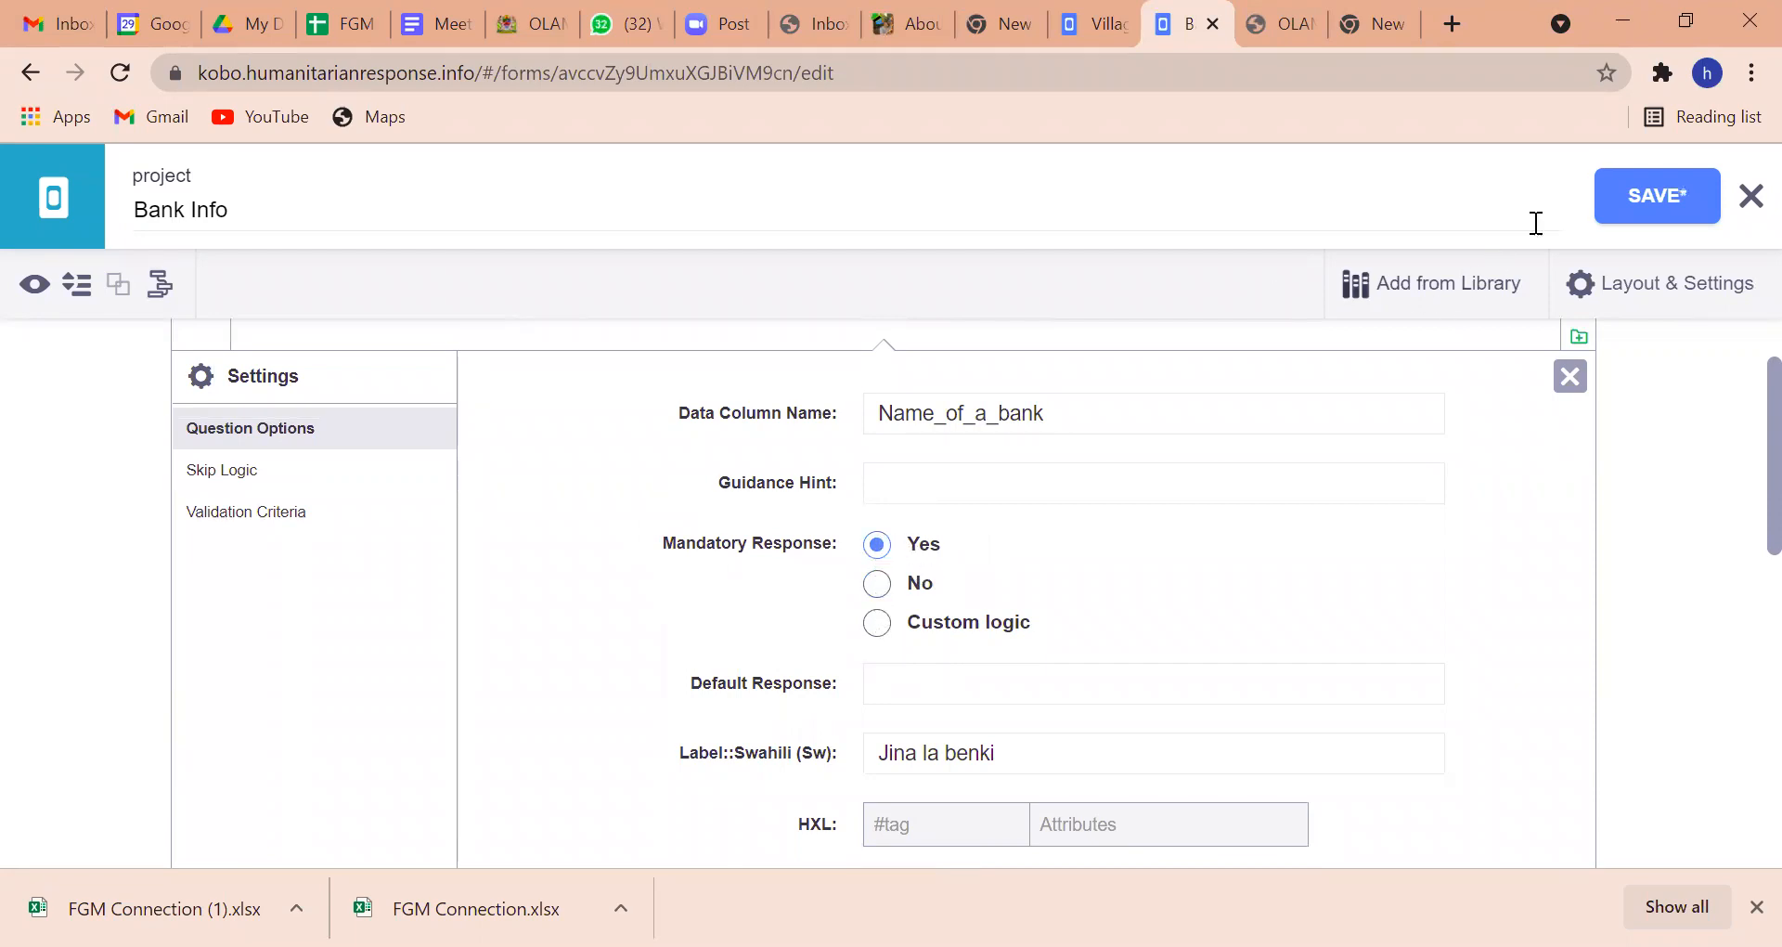
click(1644, 206)
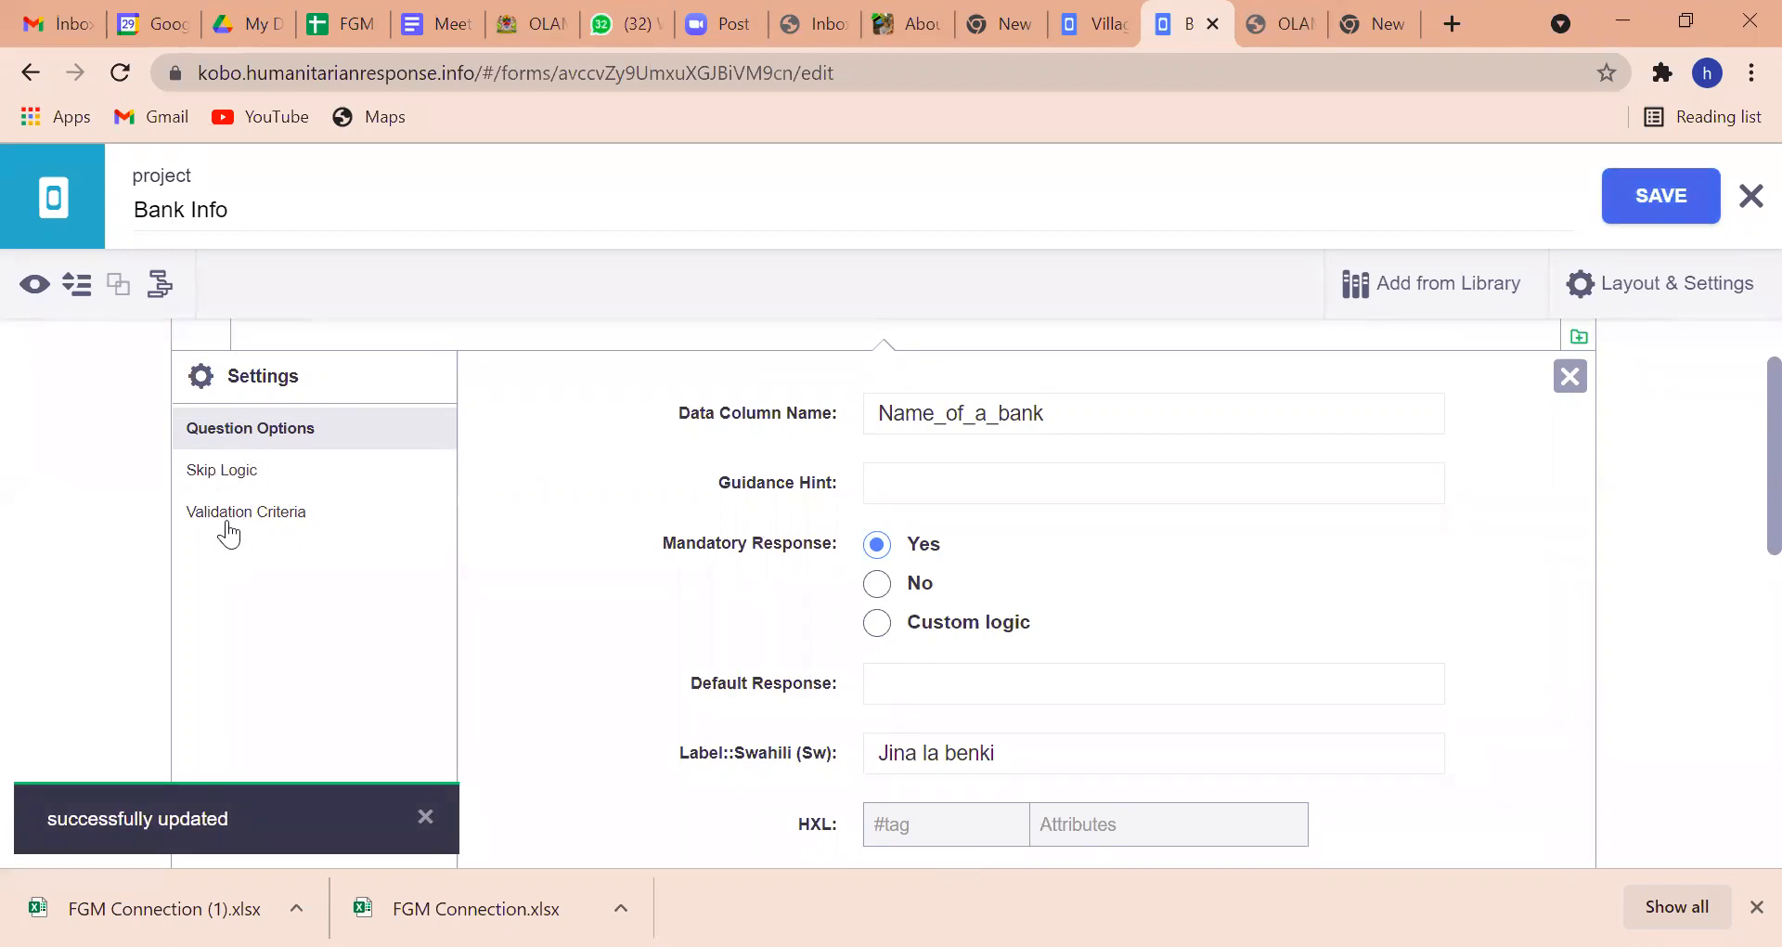
Try to add a skip logic condition to the "Name of a bank" question, remove it, and close the question's settings.
click(217, 473)
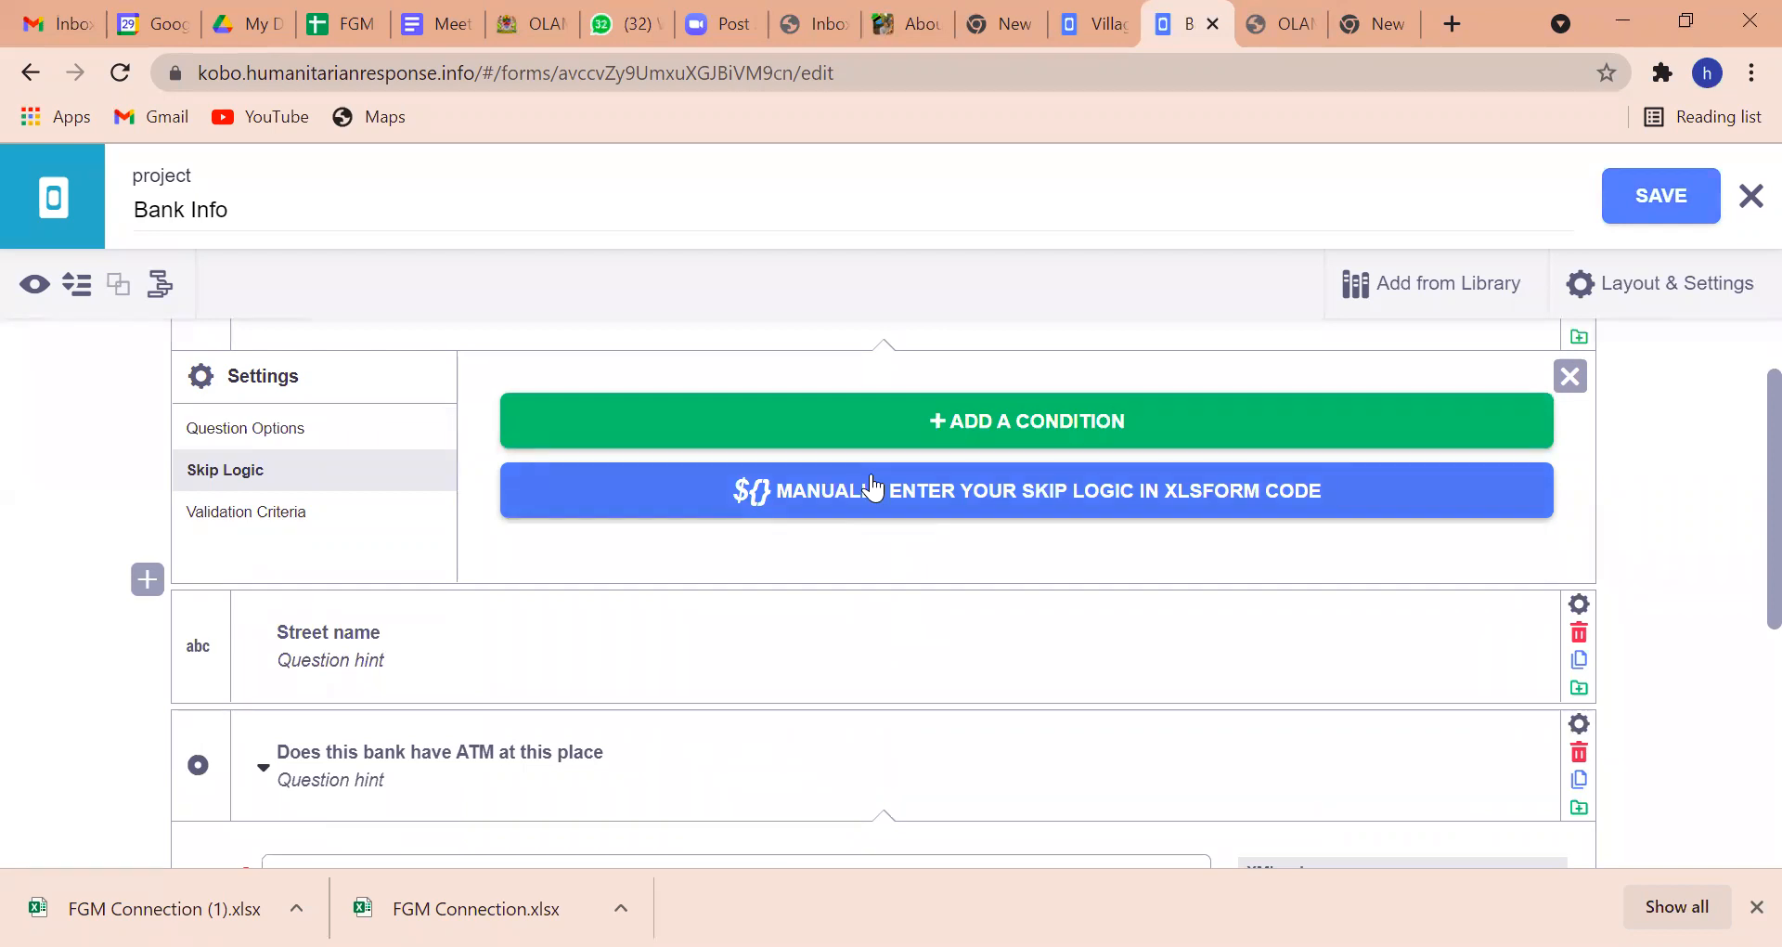
click(896, 435)
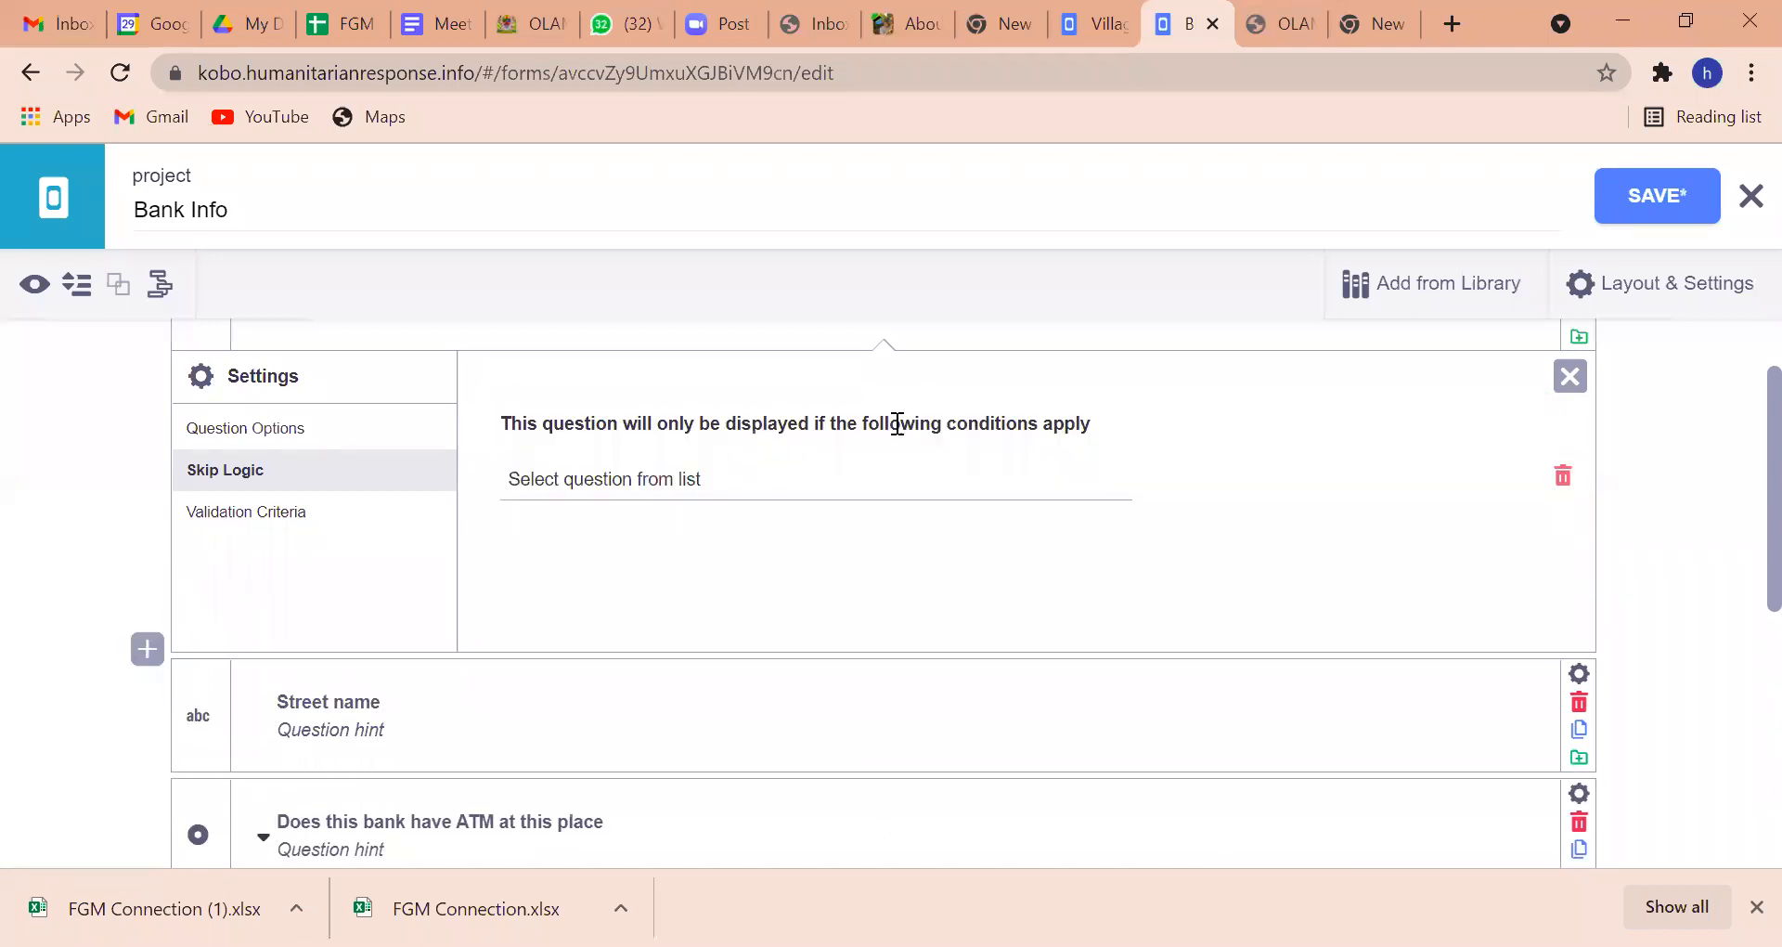
click(707, 492)
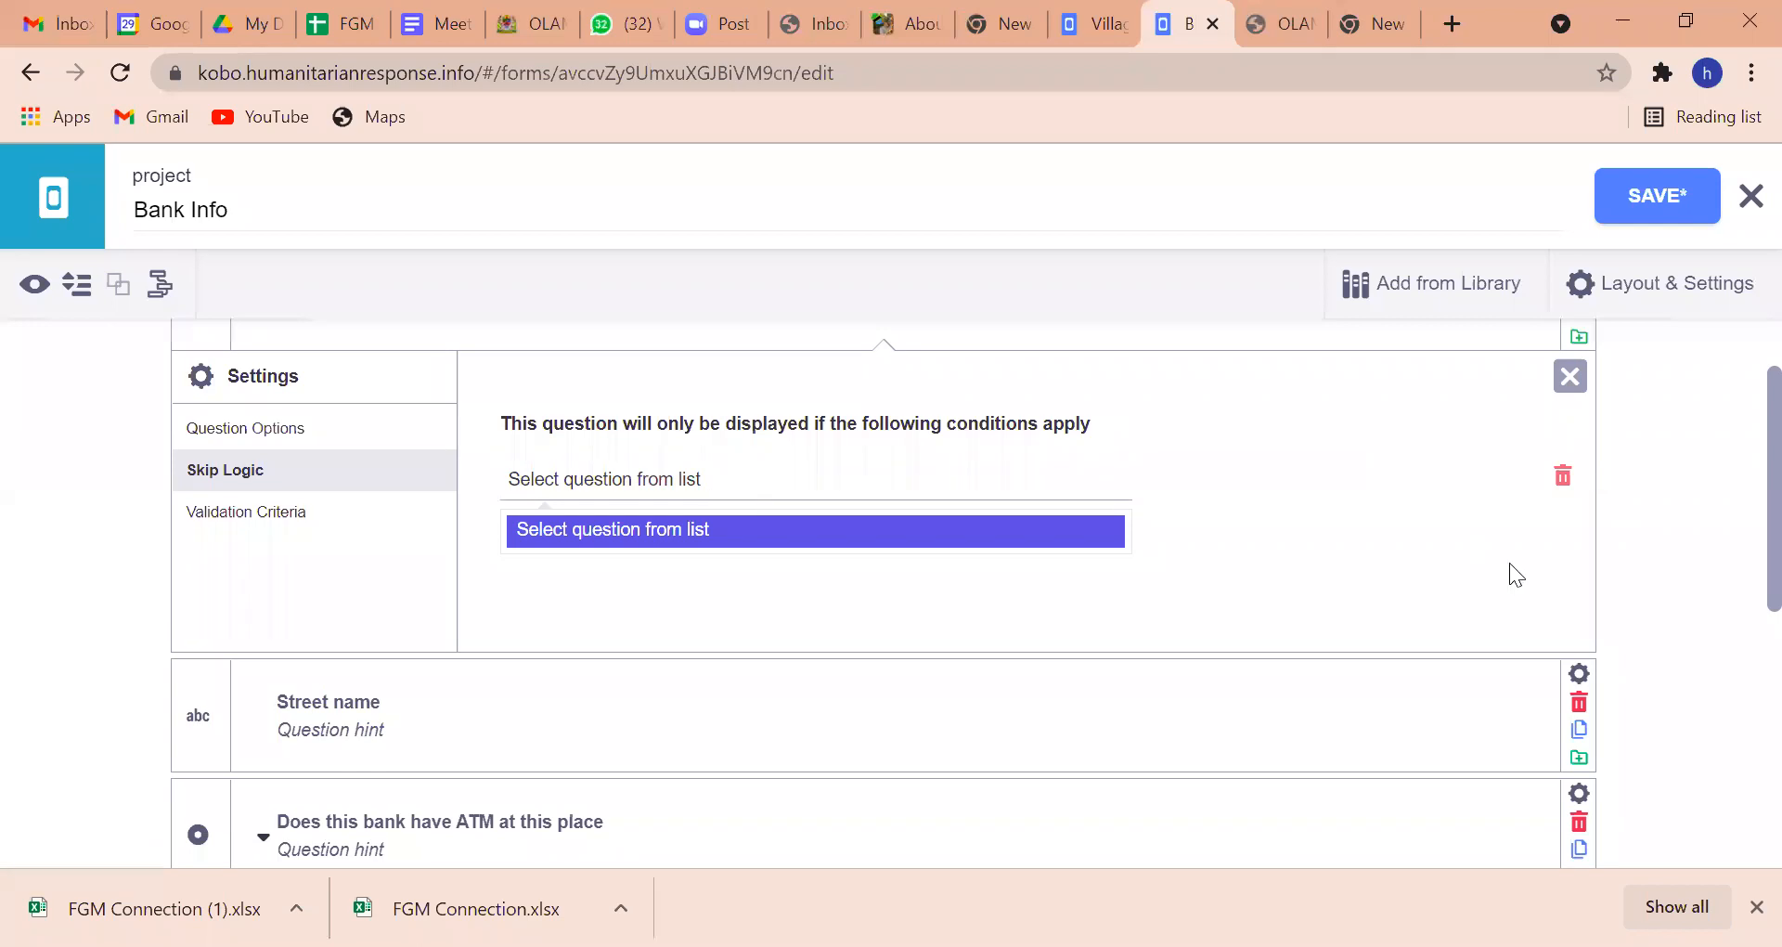
click(1562, 481)
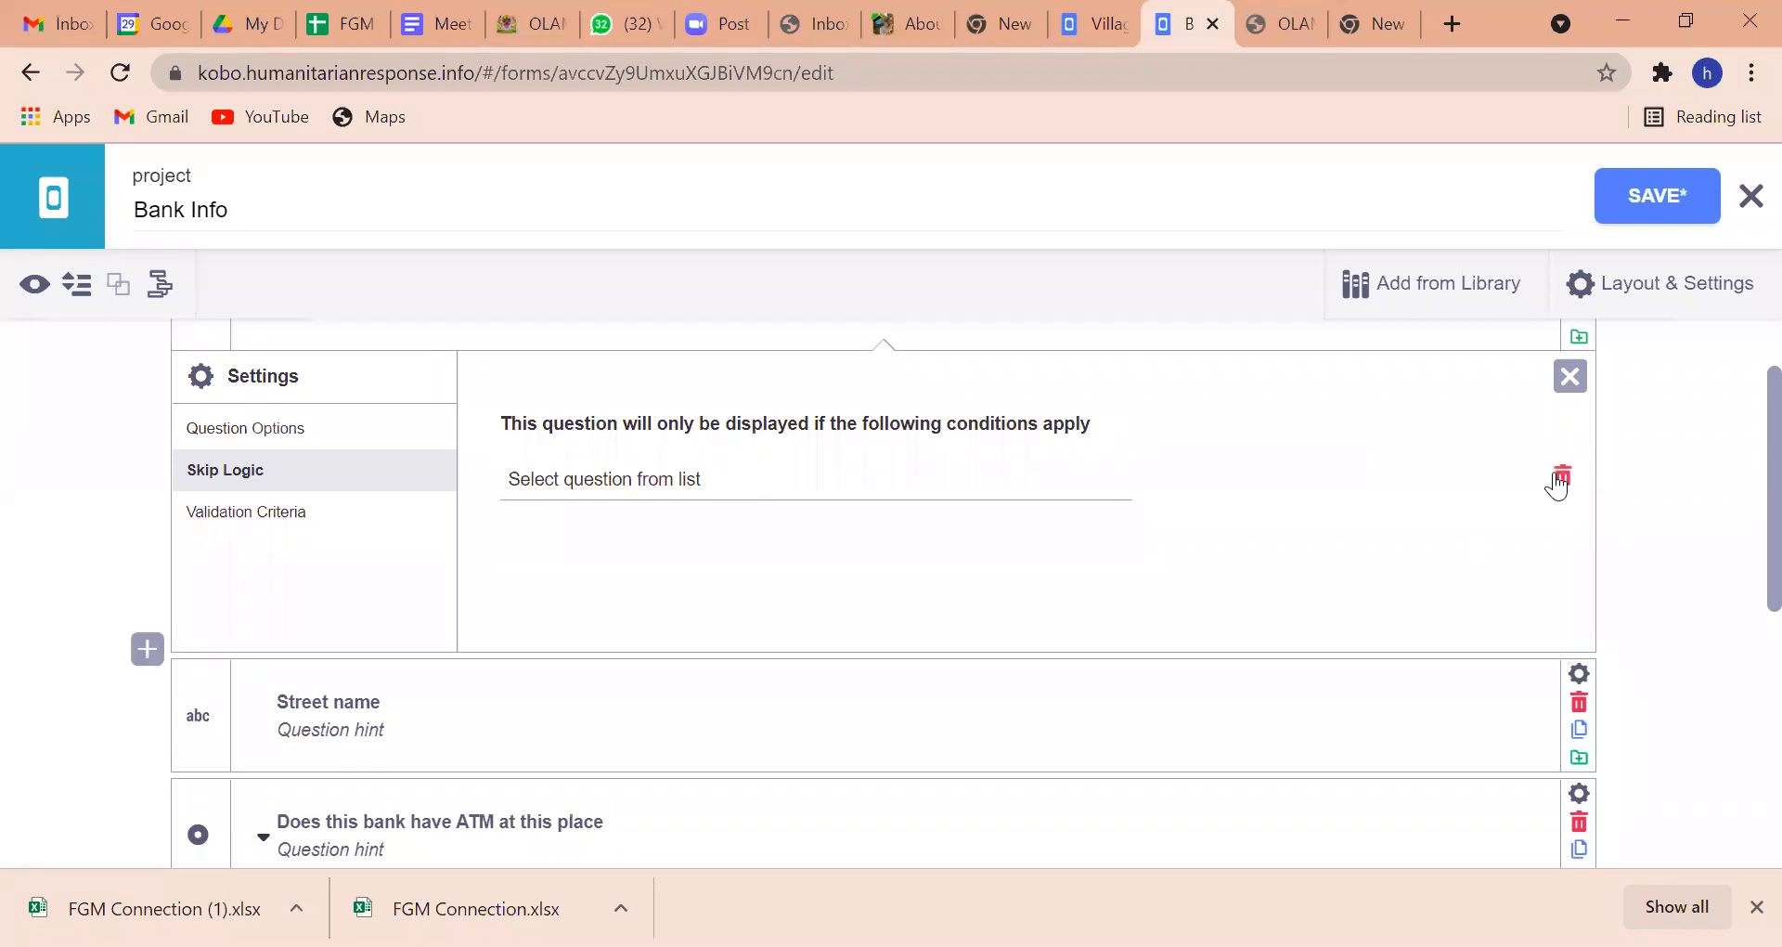
click(1565, 478)
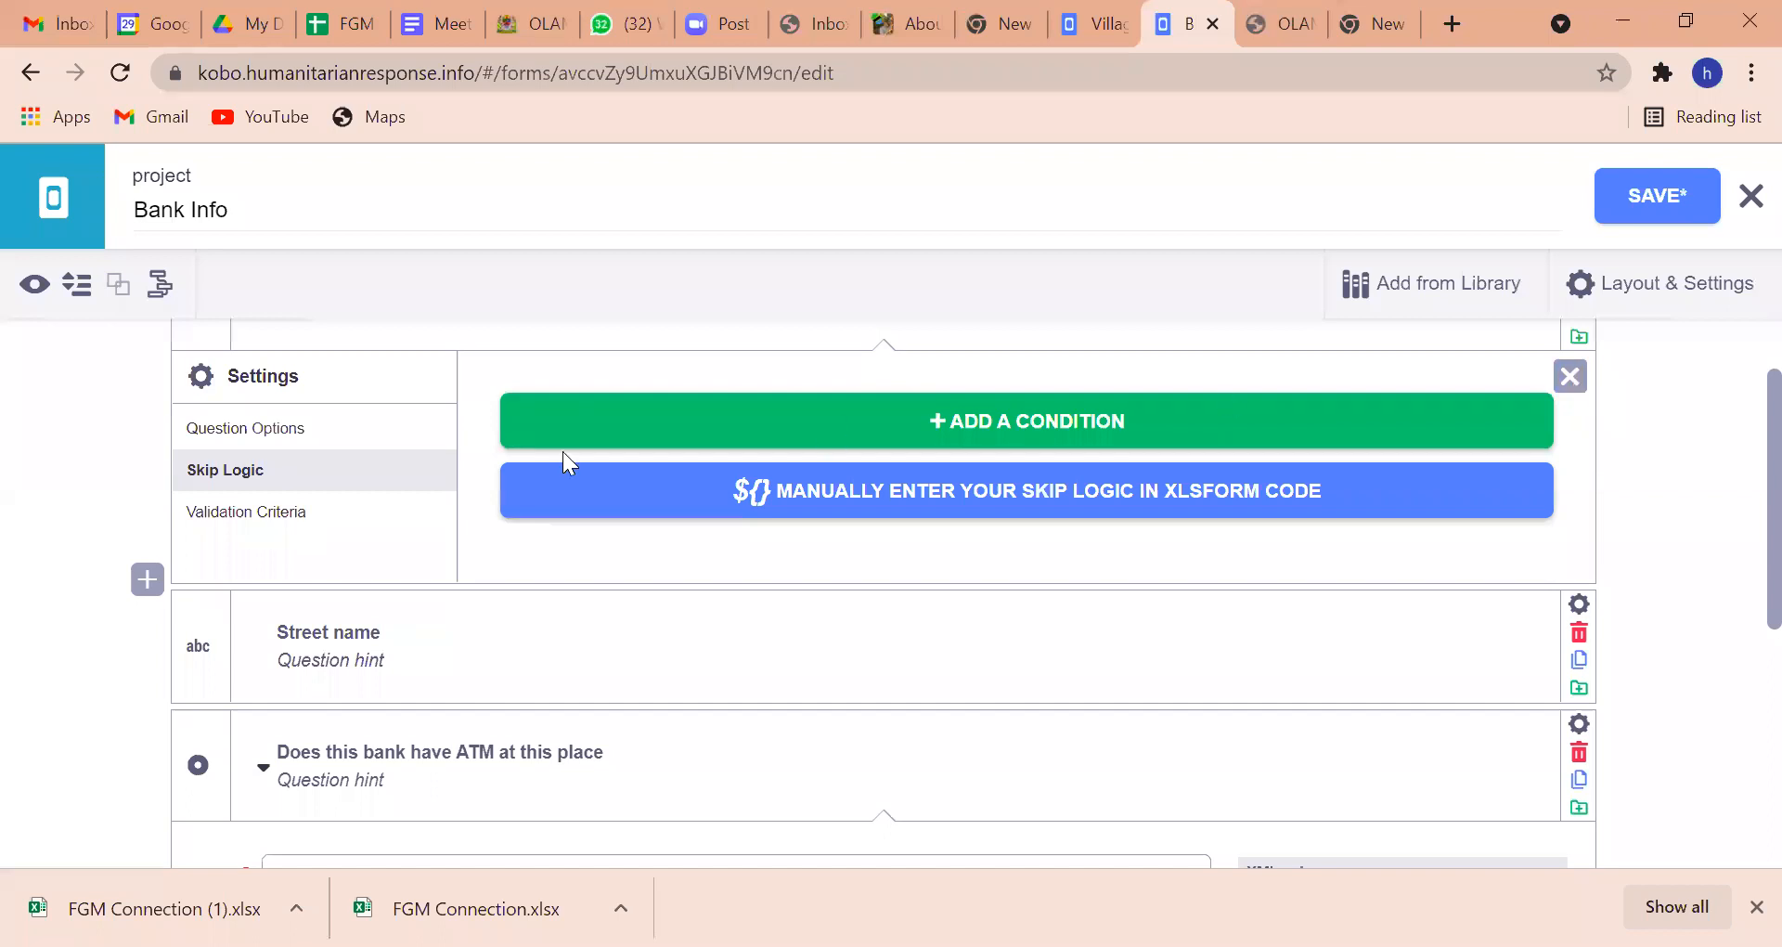
click(1569, 377)
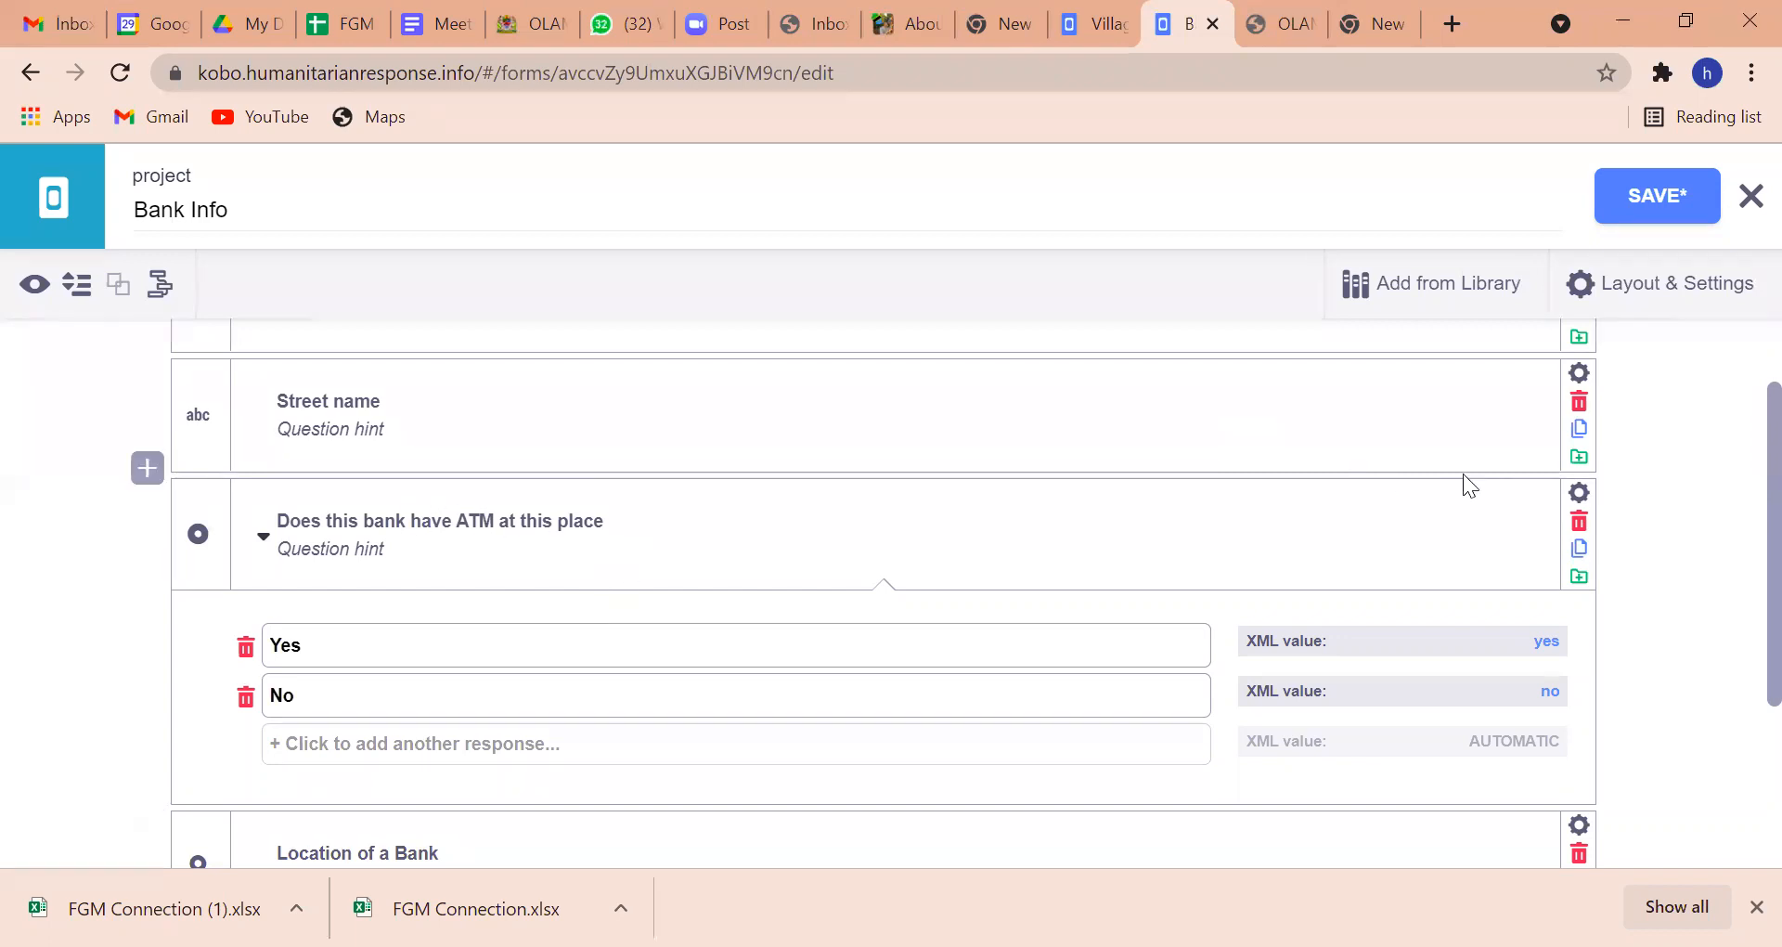
Set Mandatory Response to Yes for the "Does this bank have ATM at this place" question.
click(1578, 493)
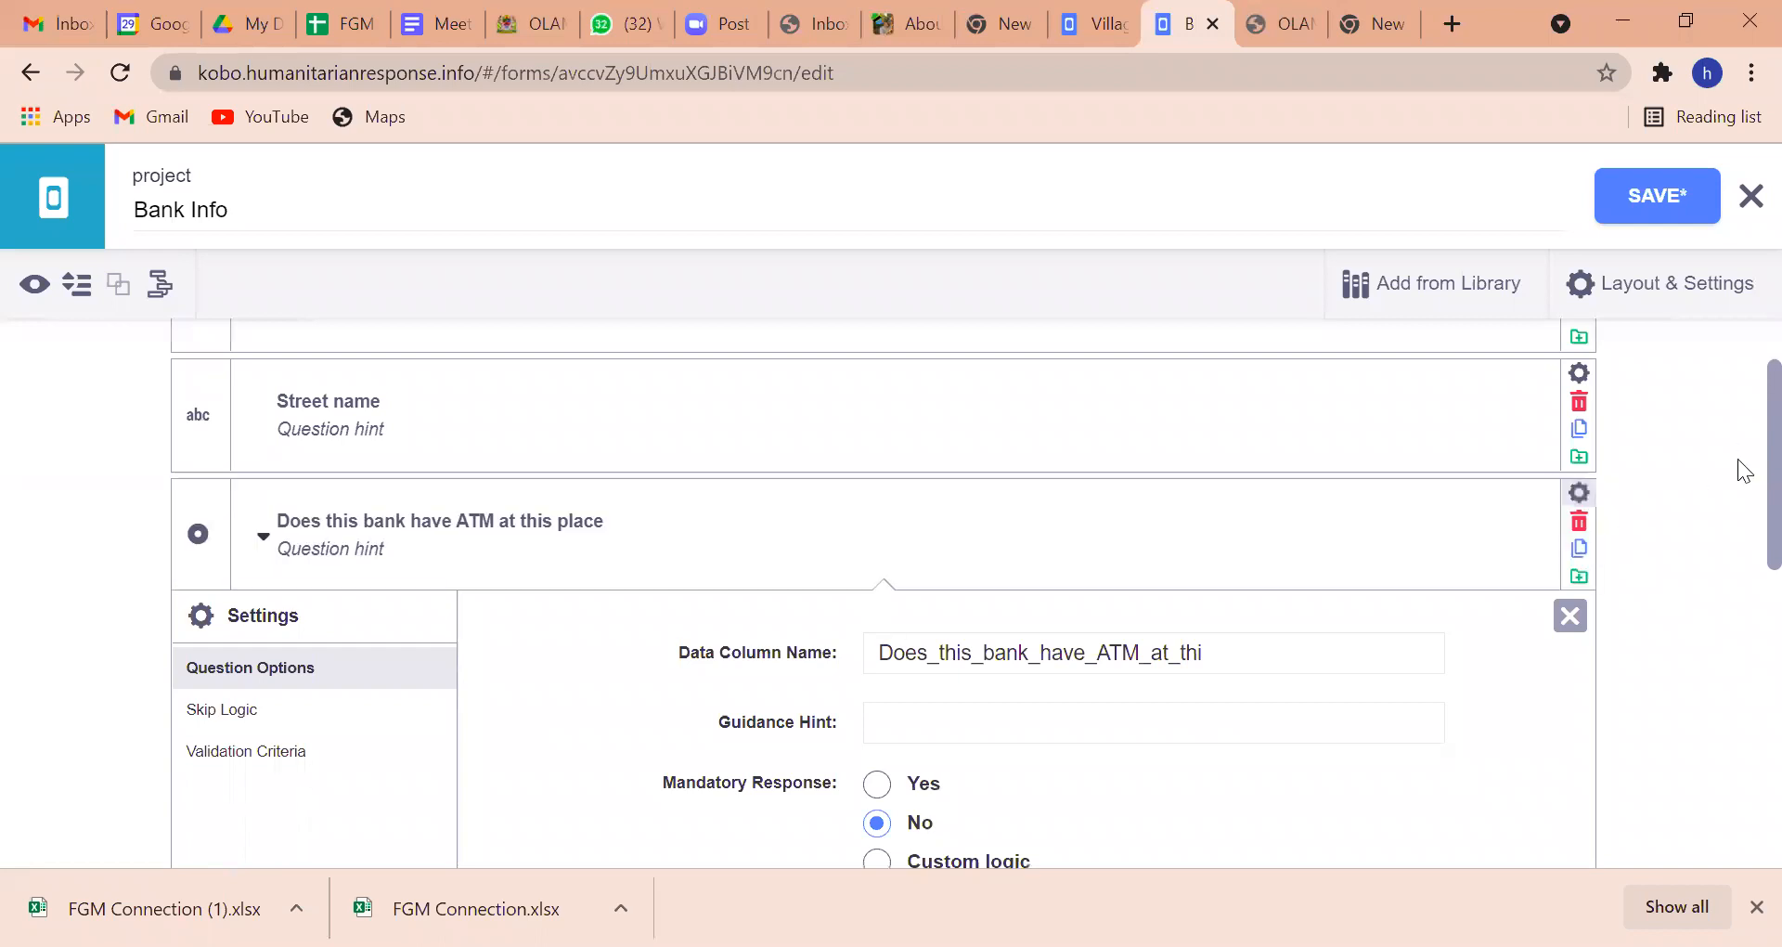
drag(1738, 459, 1738, 552)
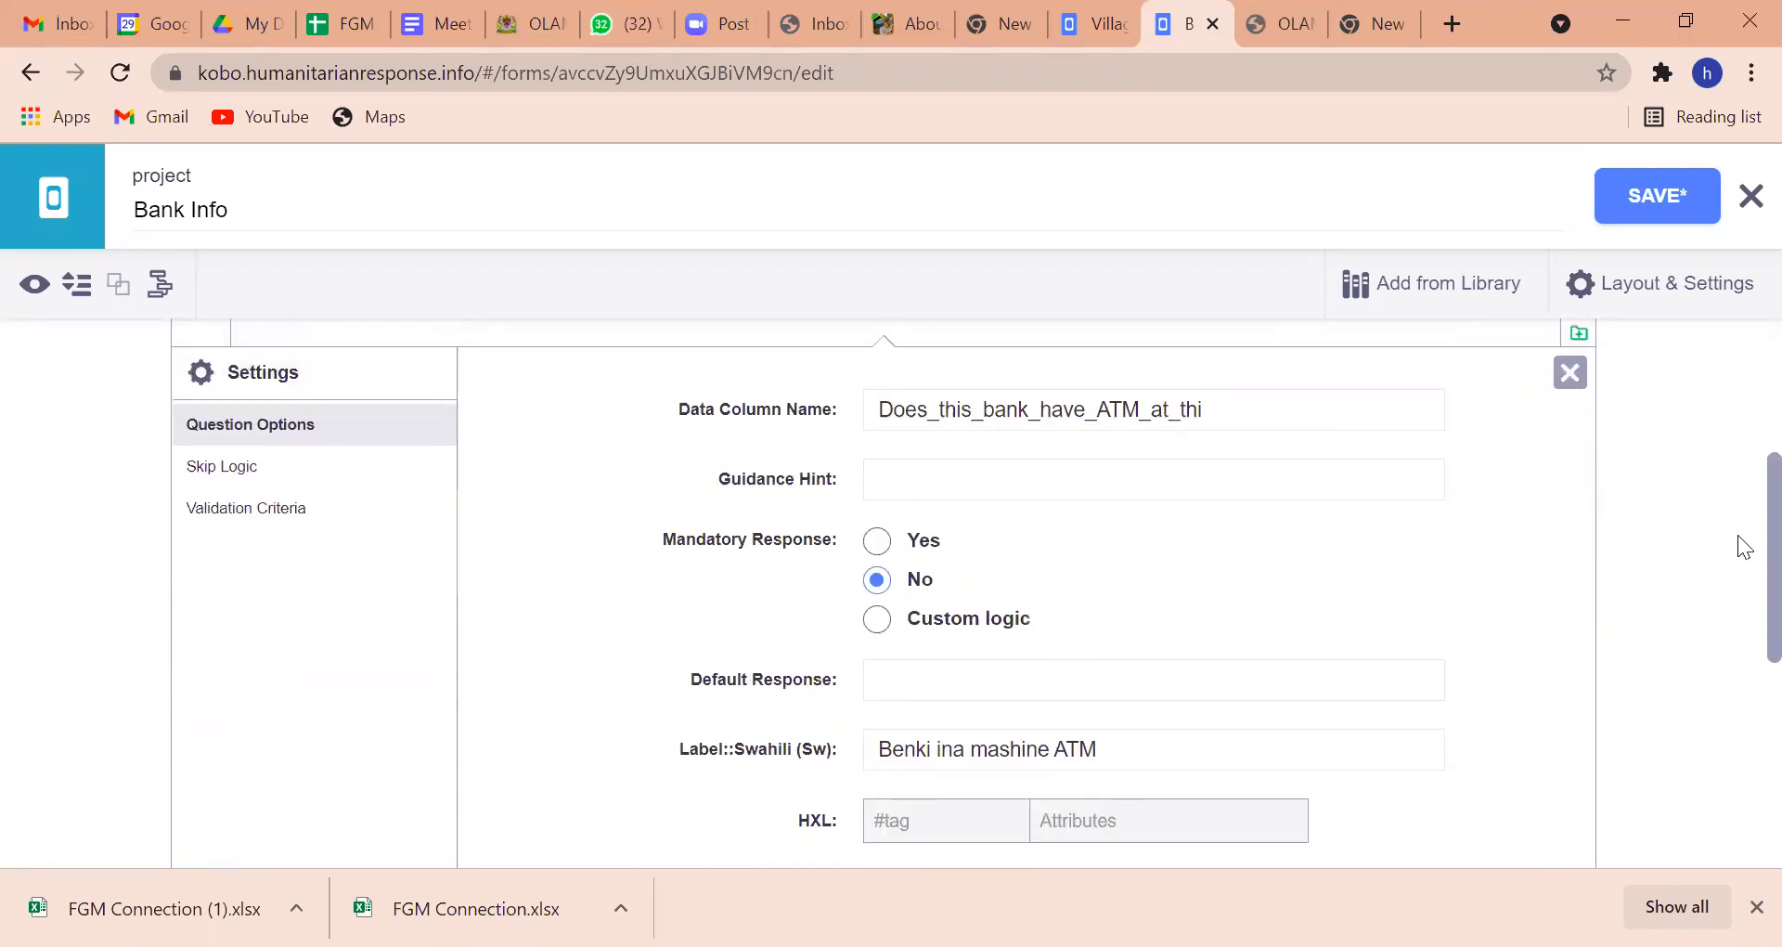
click(876, 544)
Set Mandatory Response to Yes for the "Location of a Bank" question and save the form.
scroll(1741, 522, down, 6)
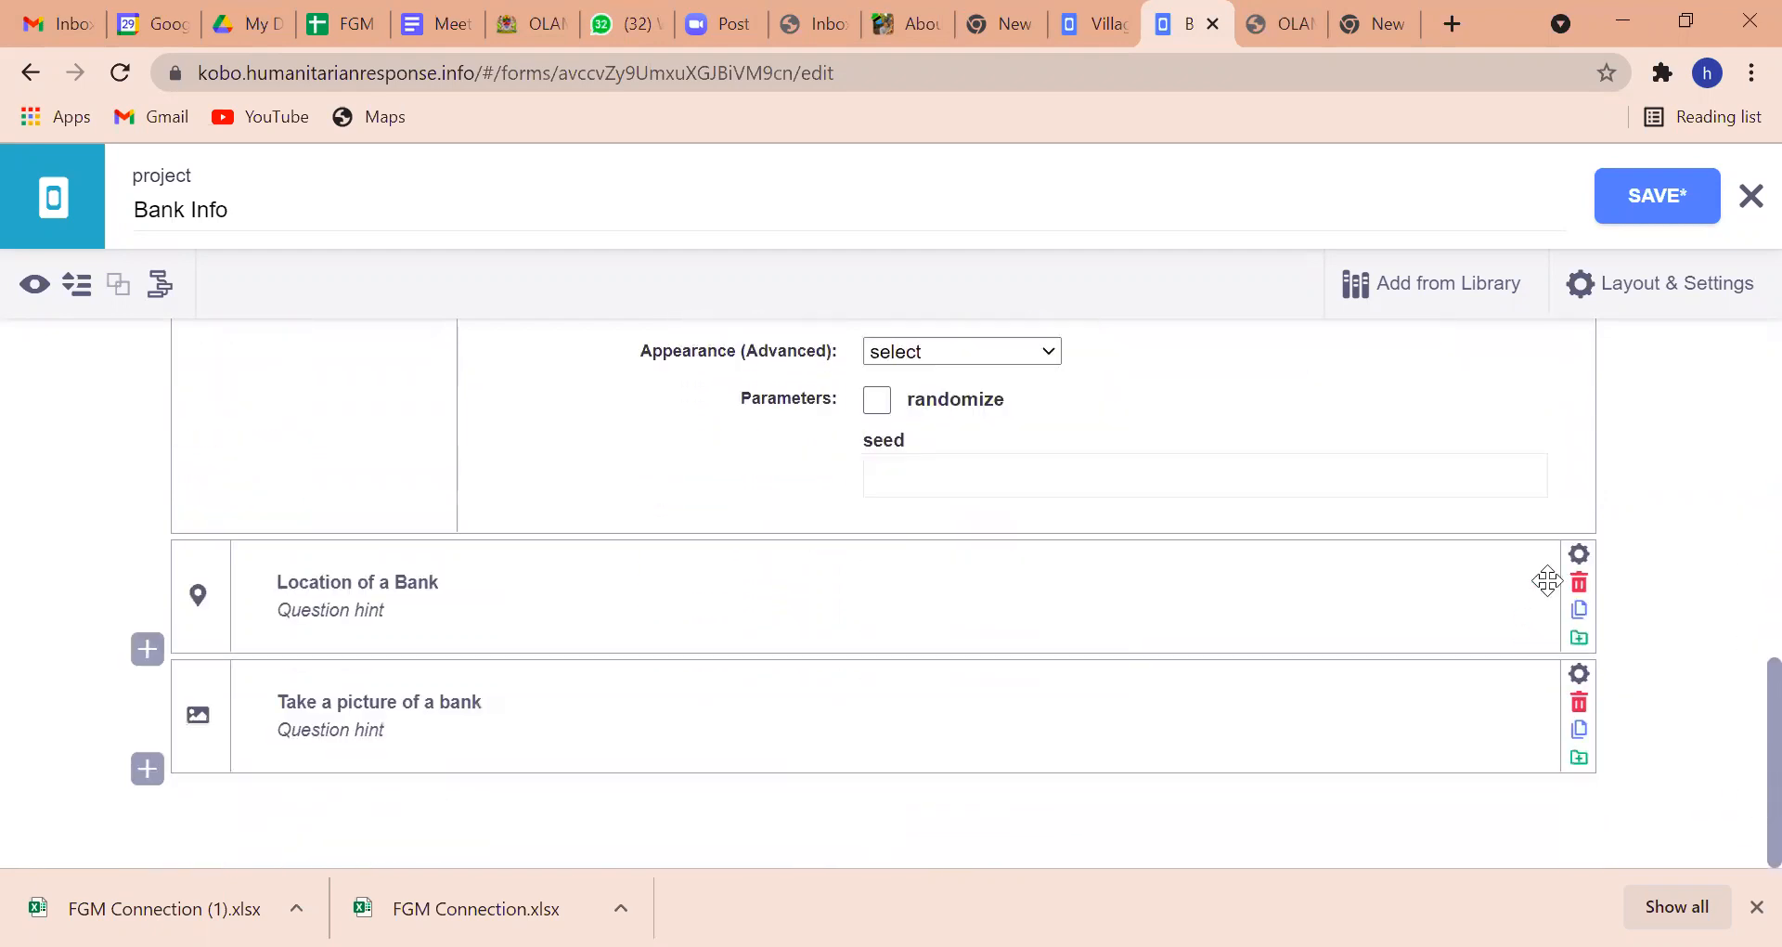
click(1579, 555)
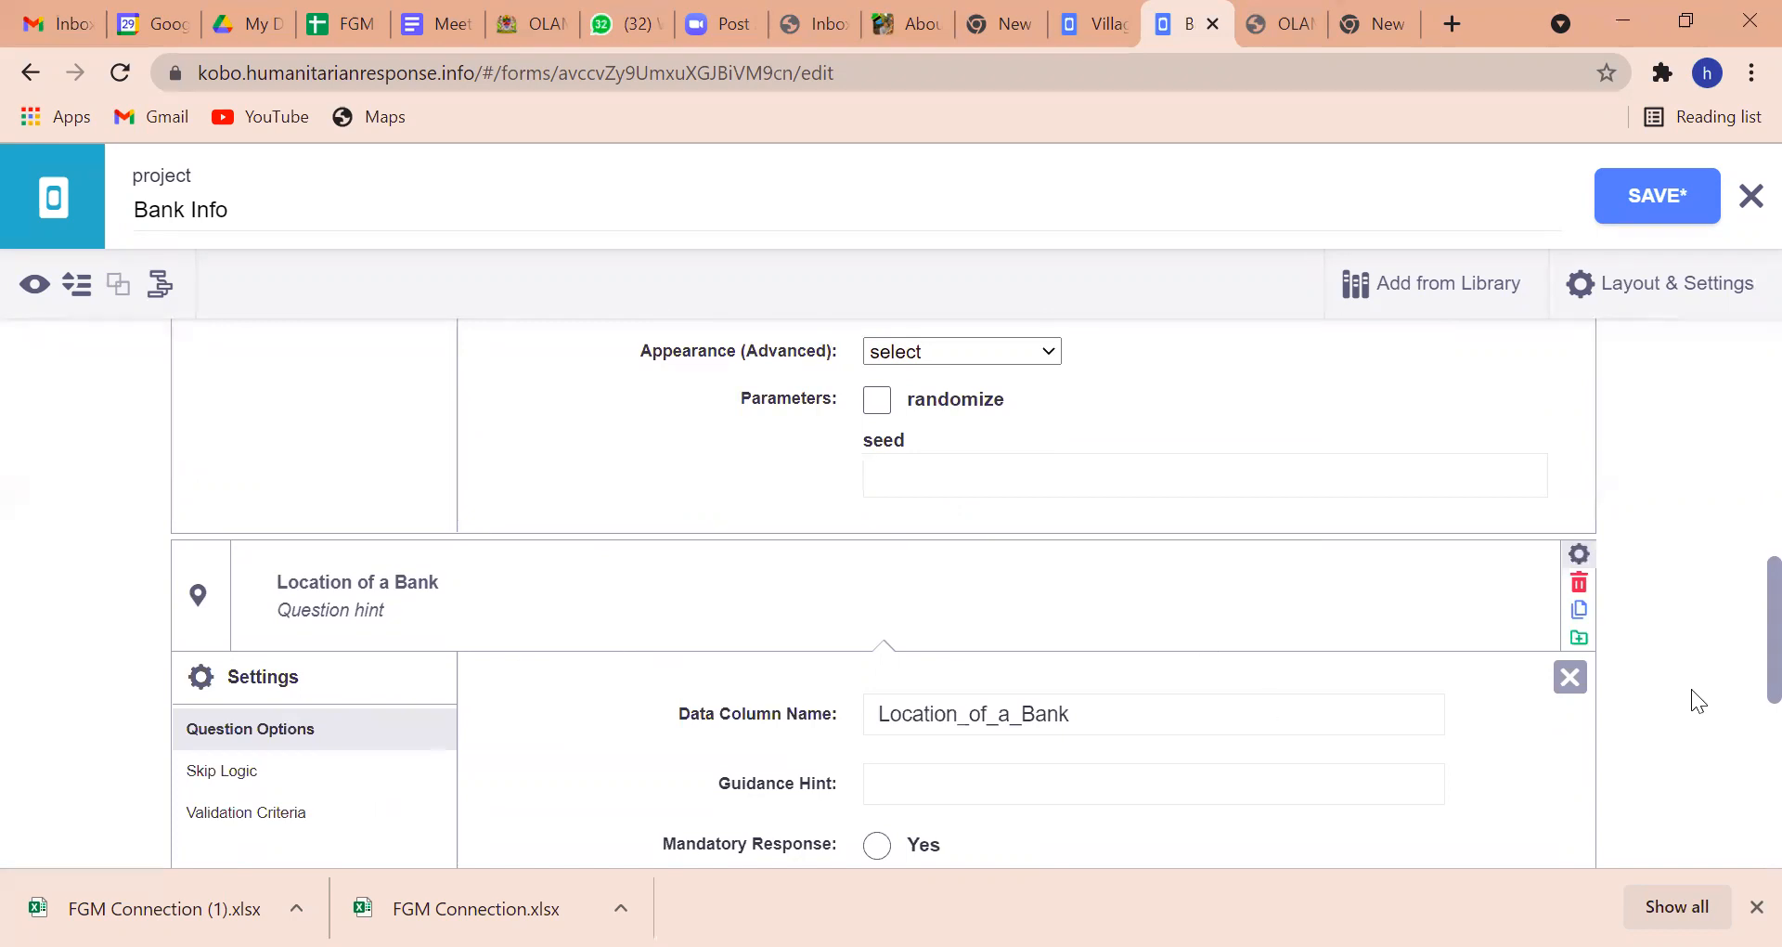
scroll(1737, 637, down, 5)
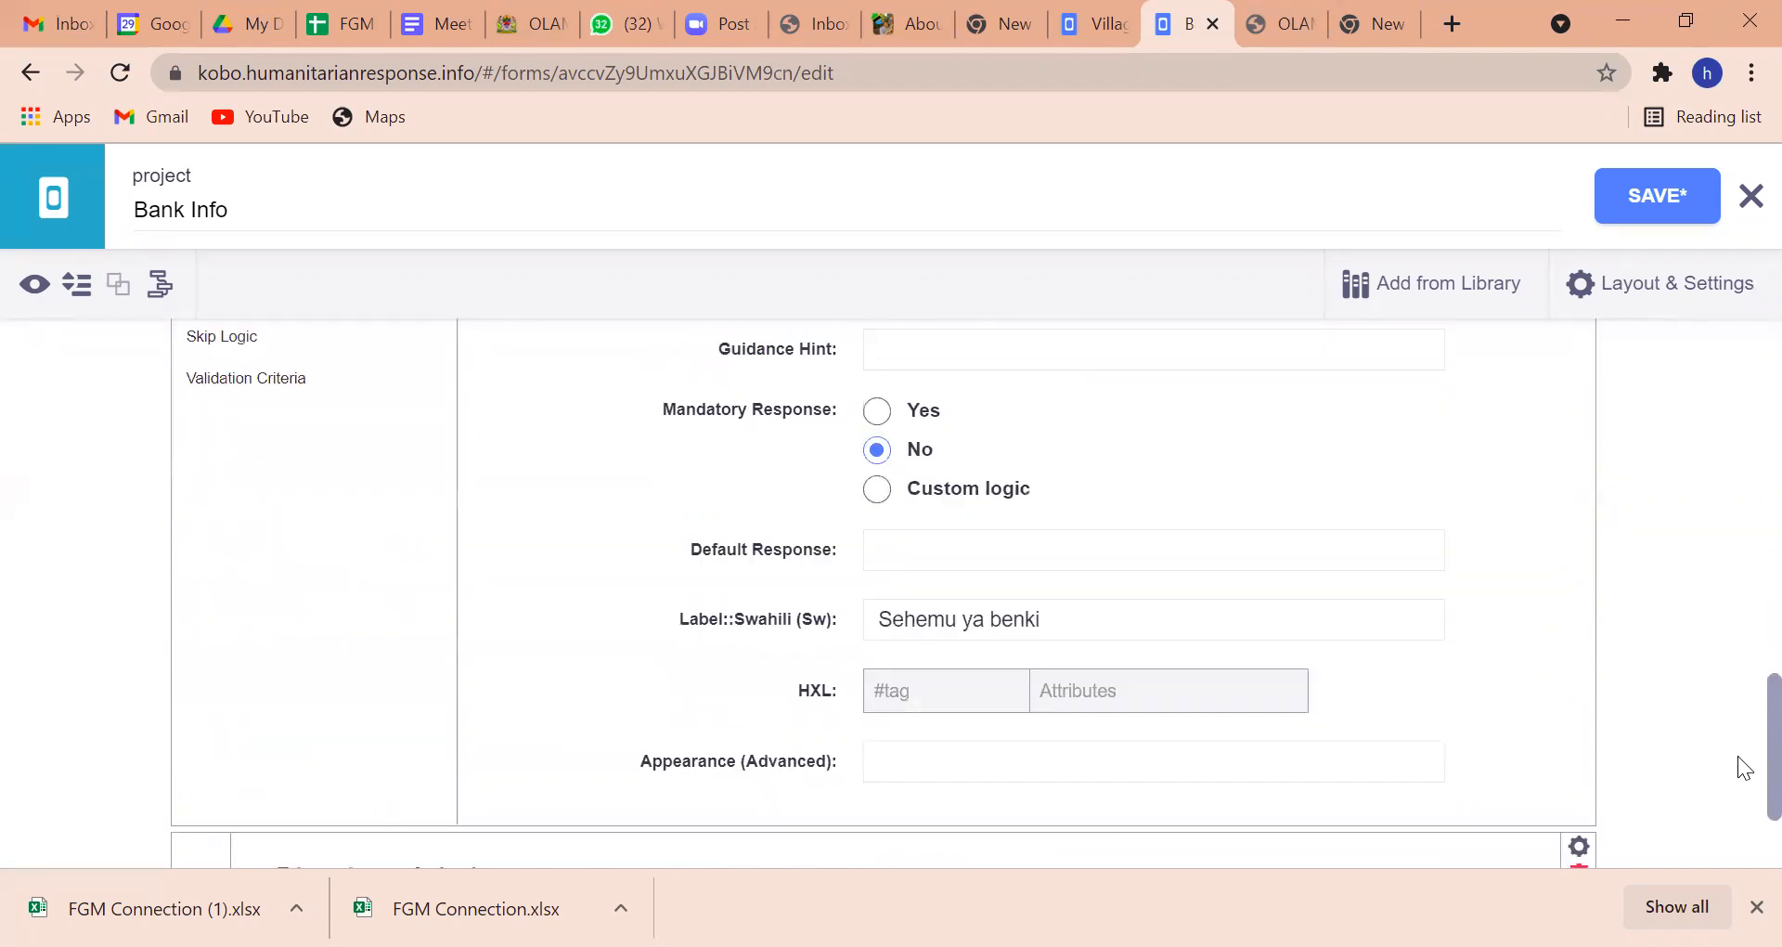
click(876, 415)
scroll(1742, 788, down, 2)
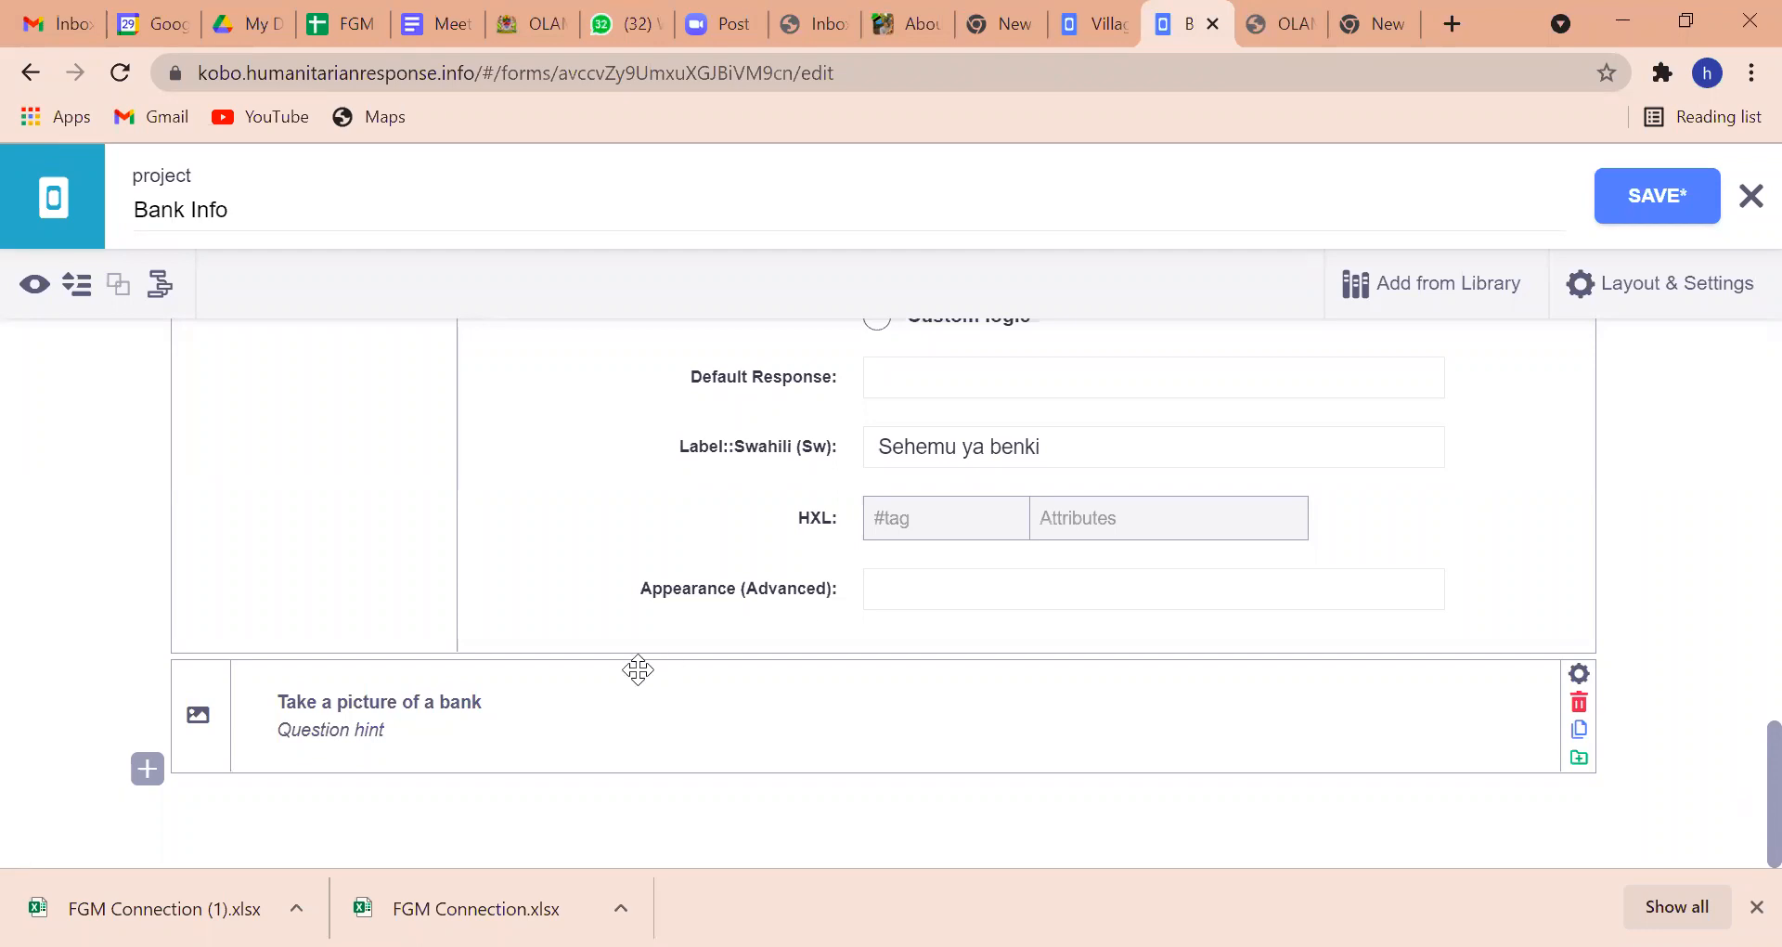
click(1658, 196)
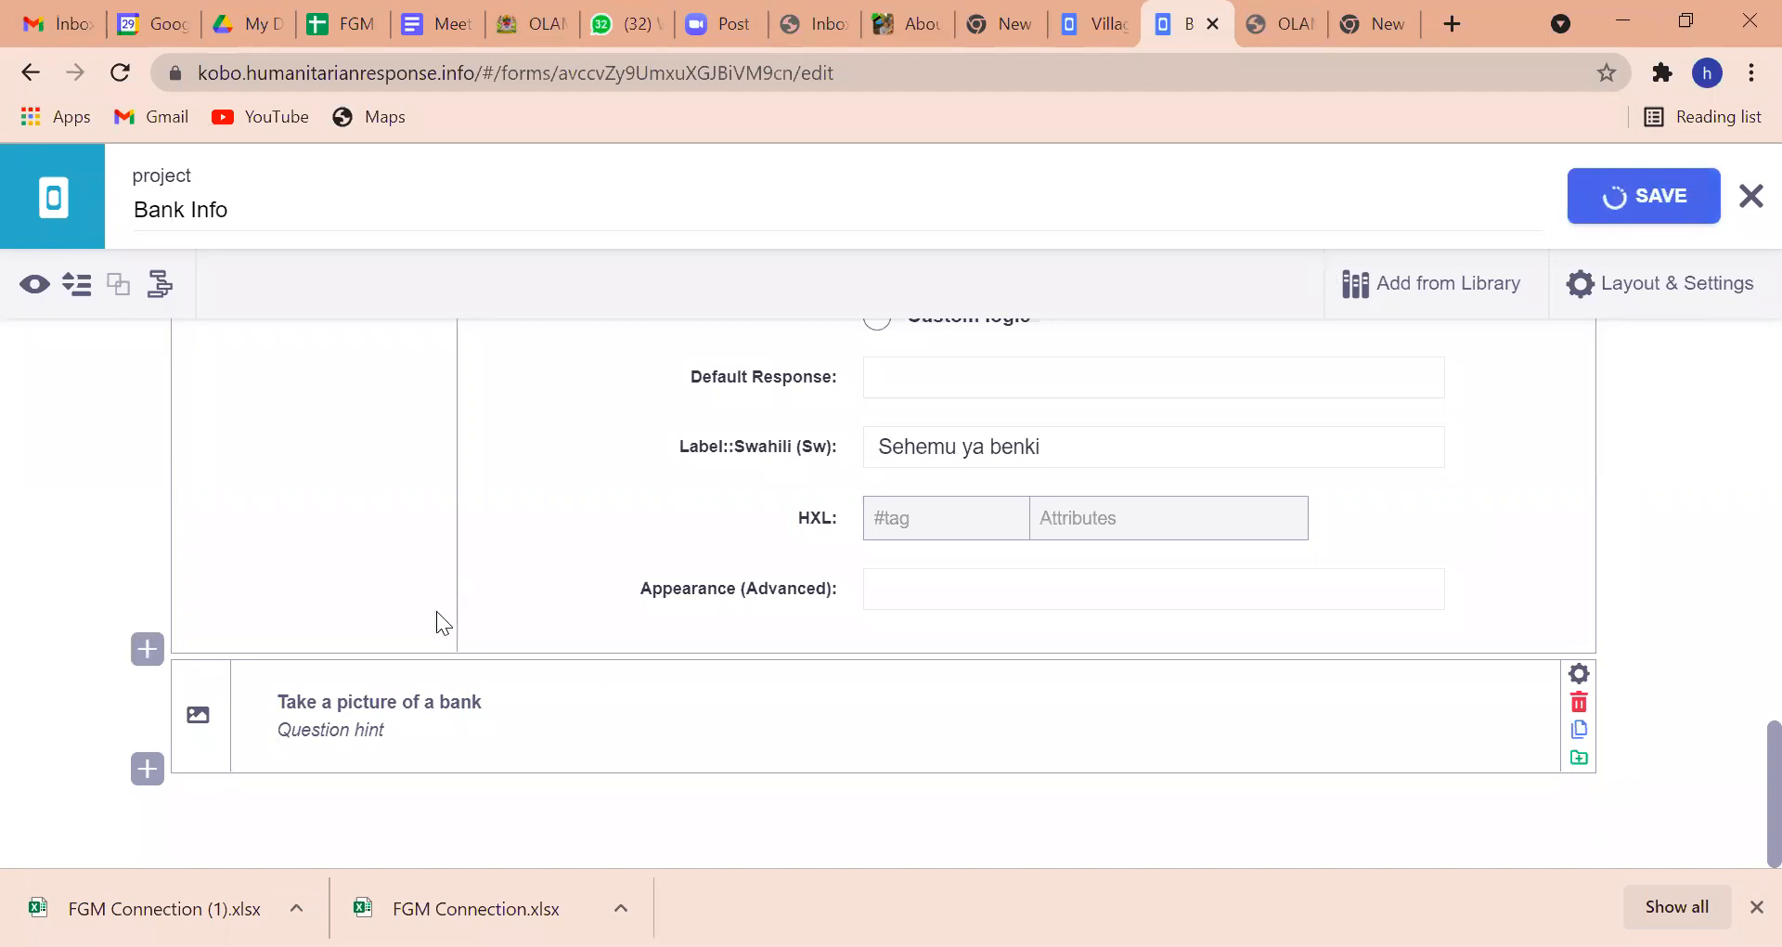
Add a Select One question "Does the ATM machine use mastercard" below the "Take a picture of a bank" question.
click(111, 772)
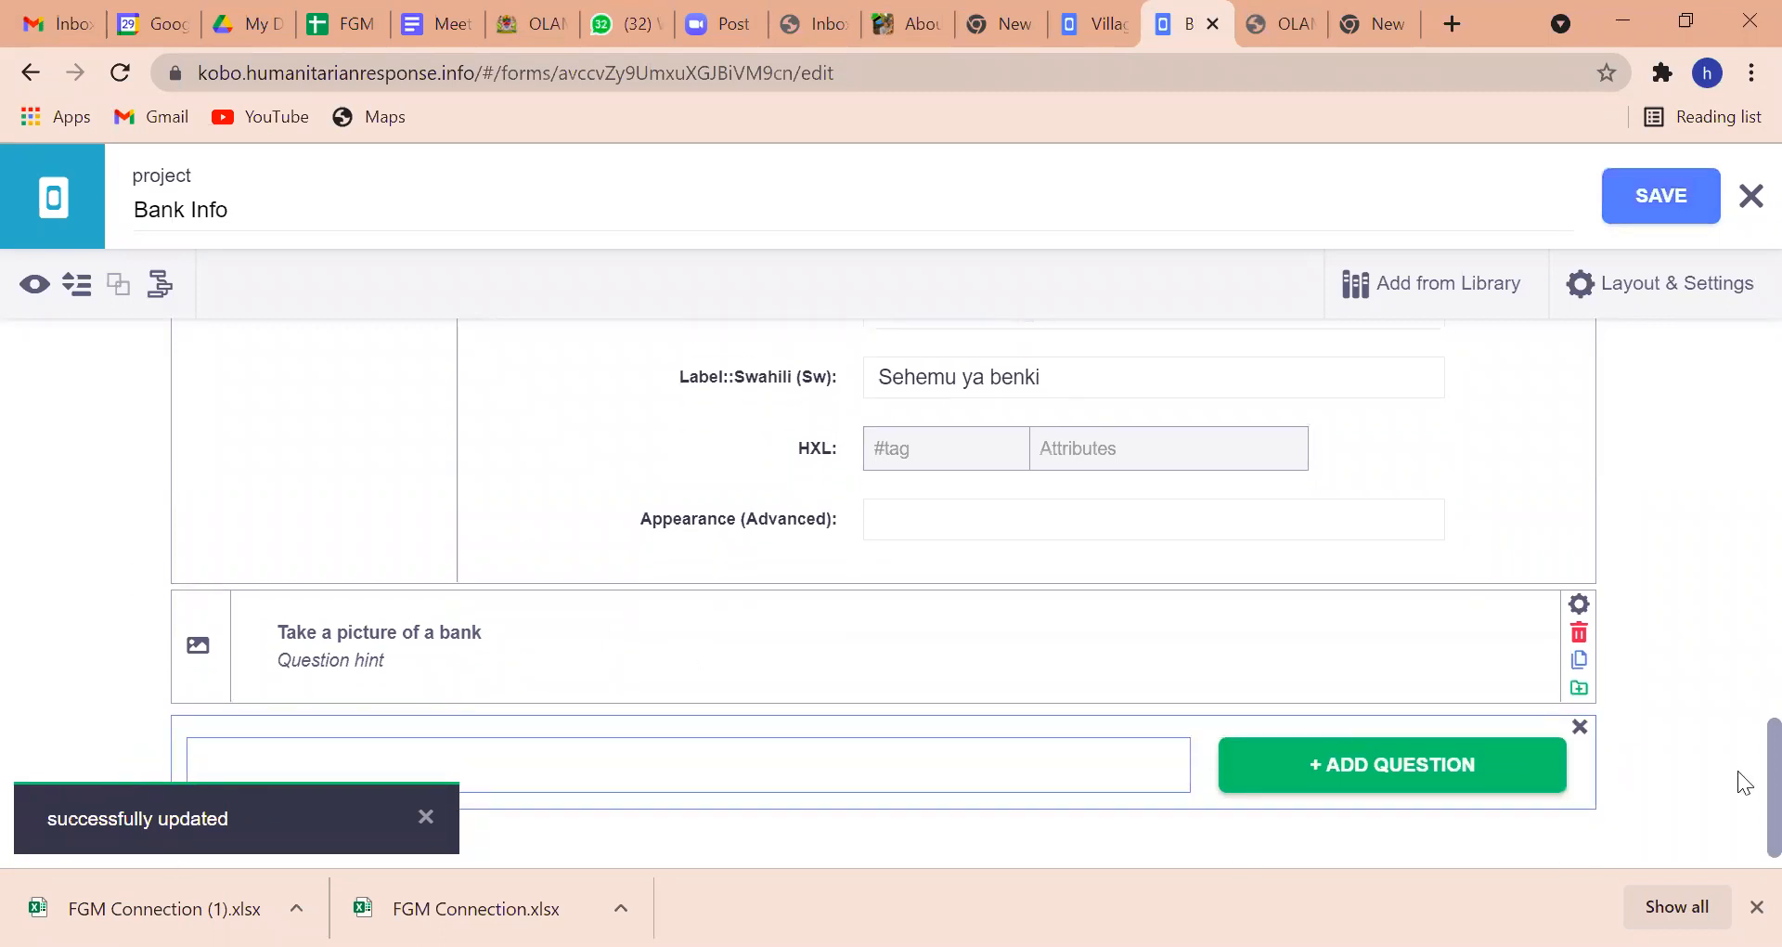
scroll(1737, 817, down, 1)
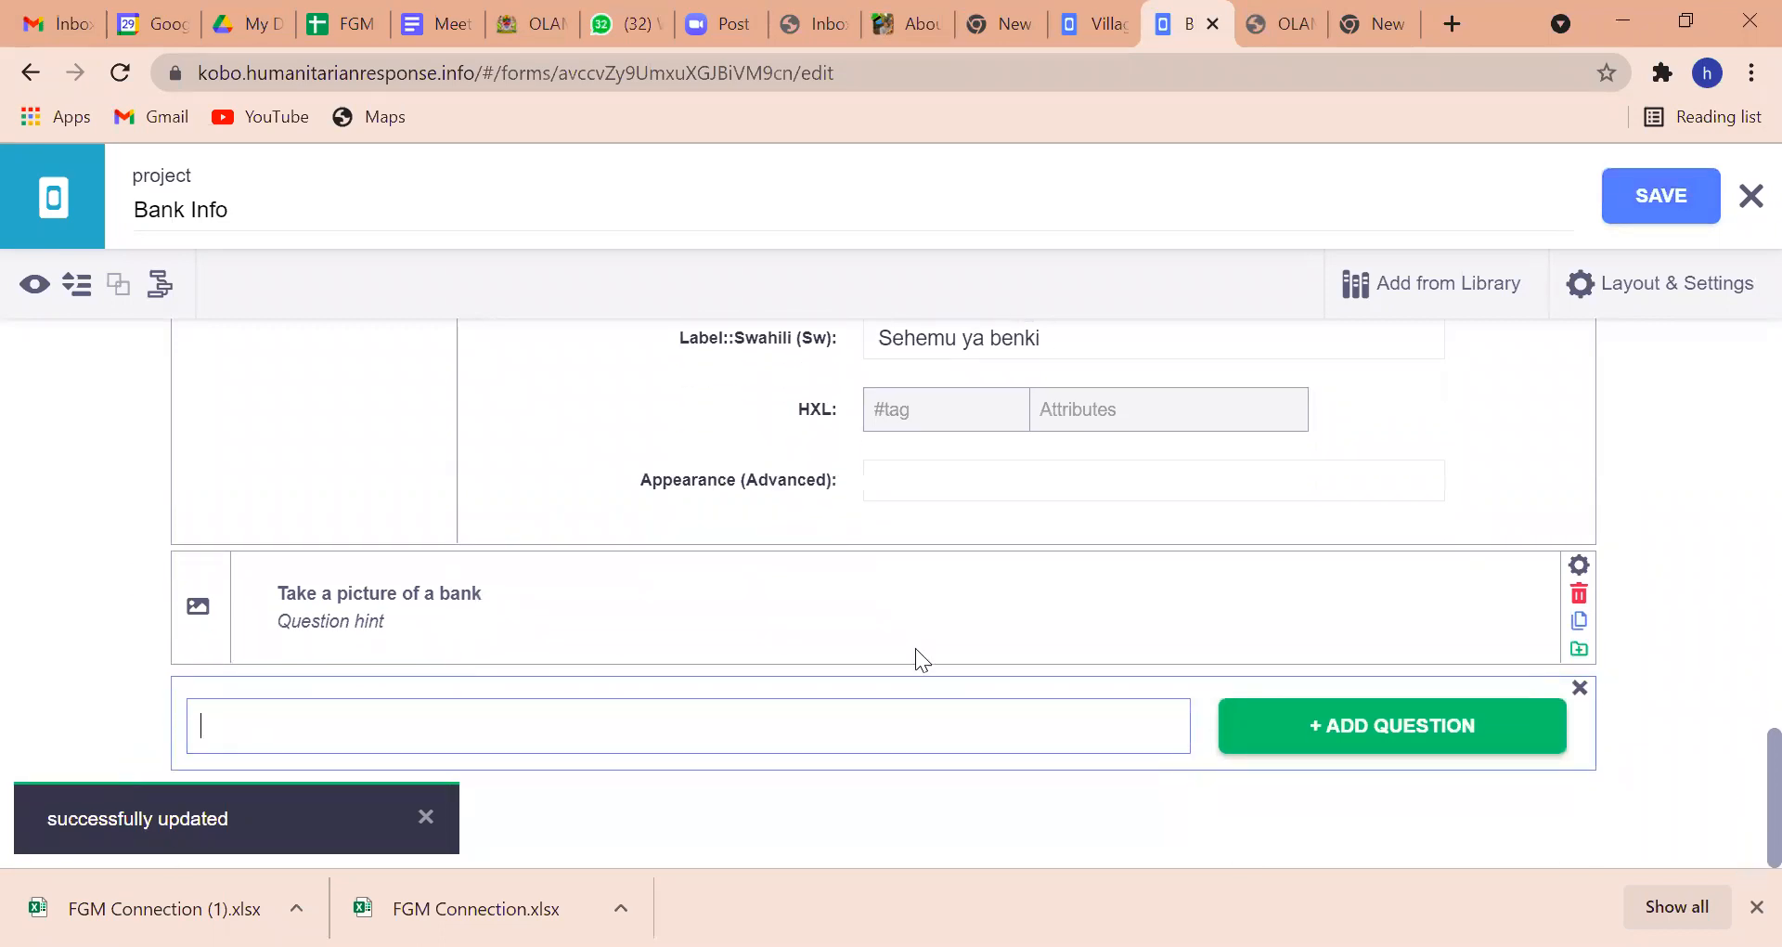
text(Does)
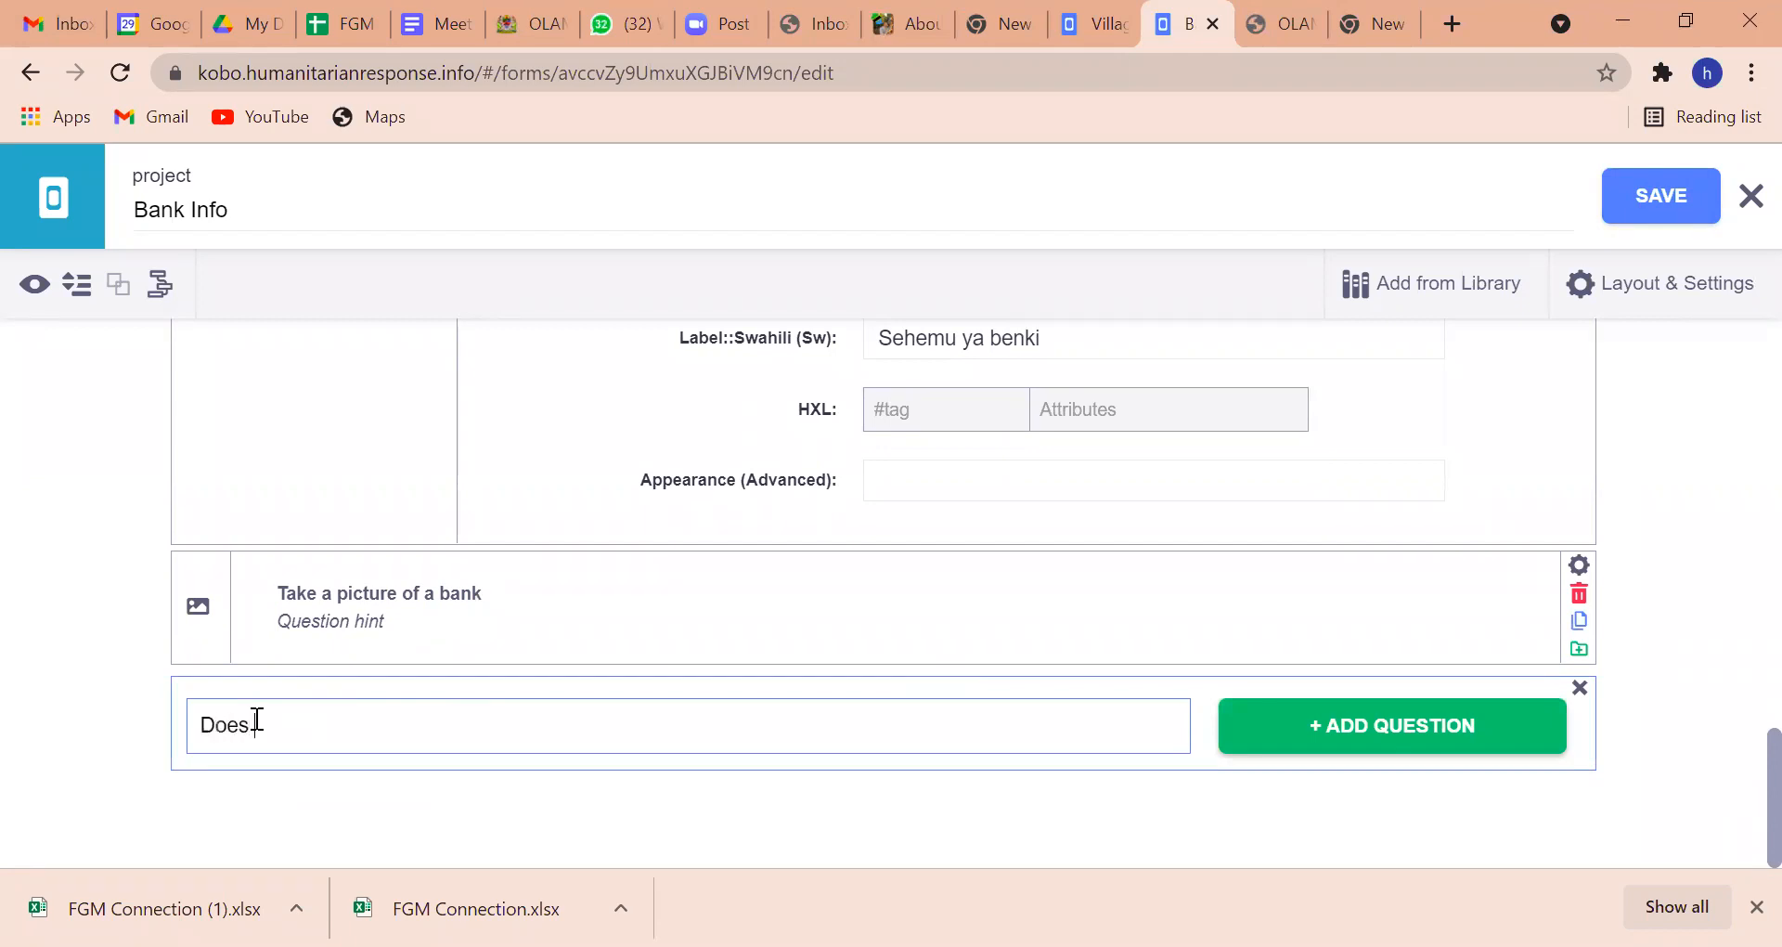
text( the )
text(bank h)
text(ave)
key(BackSpace)
key(BackSpace)
key(BackSpace)
key(BackSpace)
key(BackSpace)
key(BackSpace)
key(BackSpace)
key(BackSpace)
key(BackSpace)
key(BackSpace)
key(BackSpace)
key(BackSpace)
key(BackSpace)
key(BackSpace)
text(the ATM )
text(machine)
text( use)
text(all)
key(BackSpace)
key(BackSpace)
key(BackSpace)
key(BackSpace)
key(BackSpace)
key(BackSpace)
key(BackSpace)
text(use mastercard)
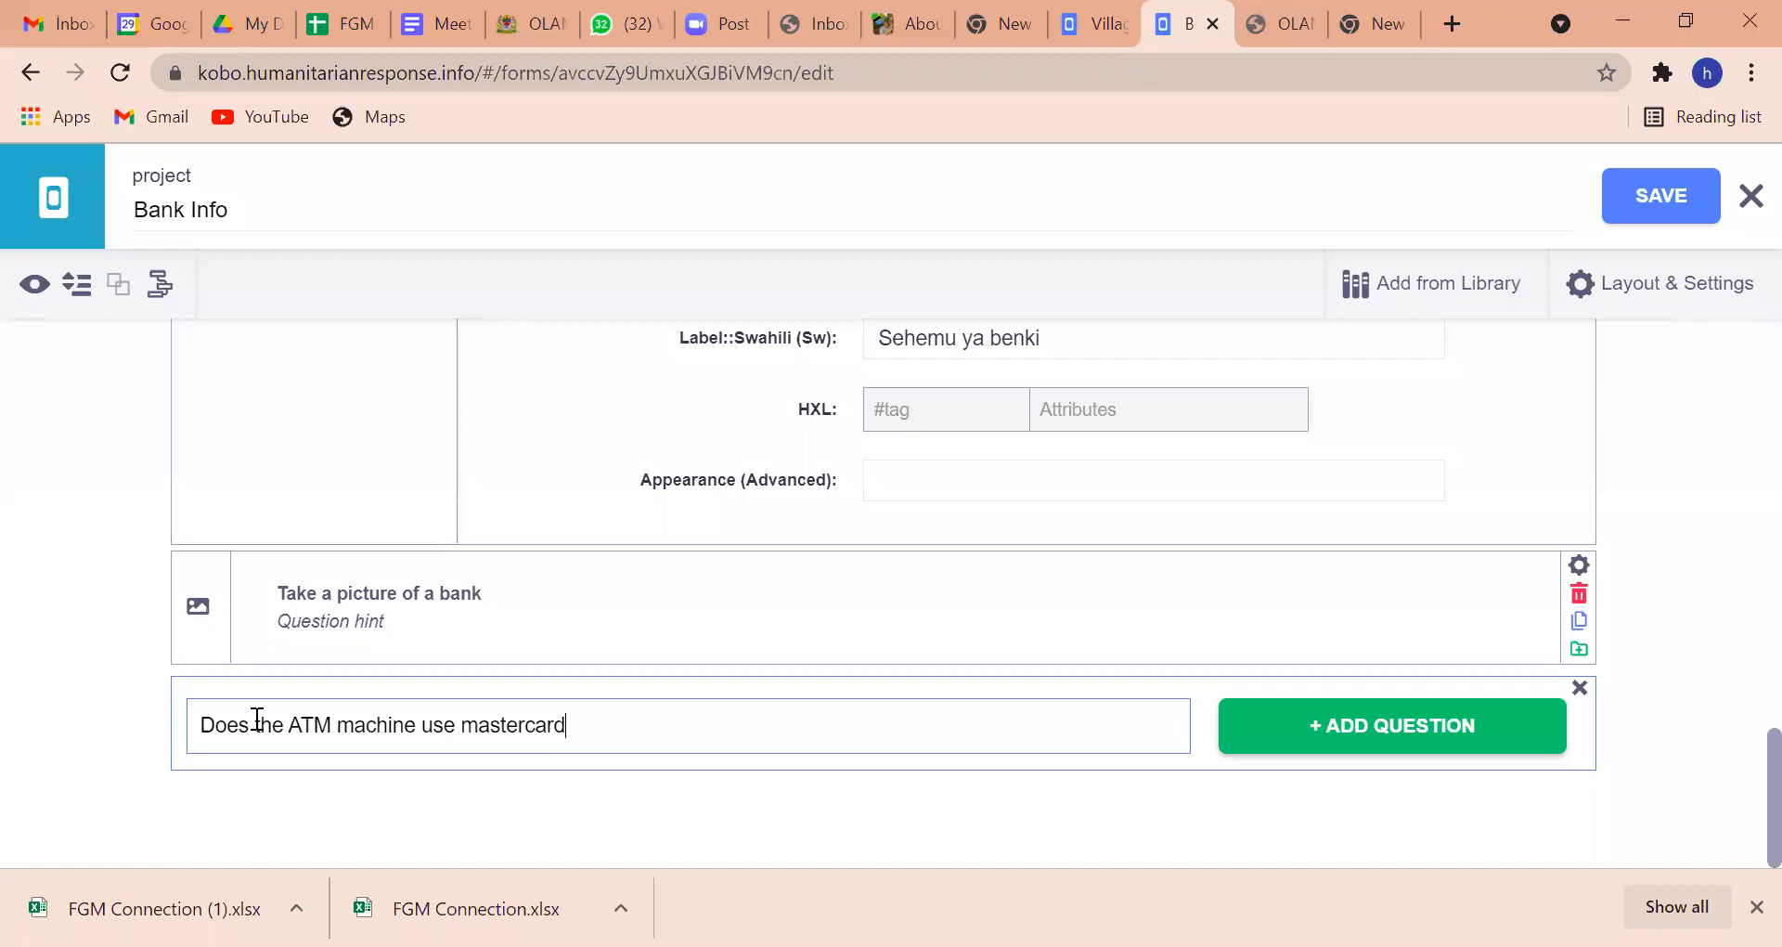
click(1322, 728)
scroll(1324, 736, down, 3)
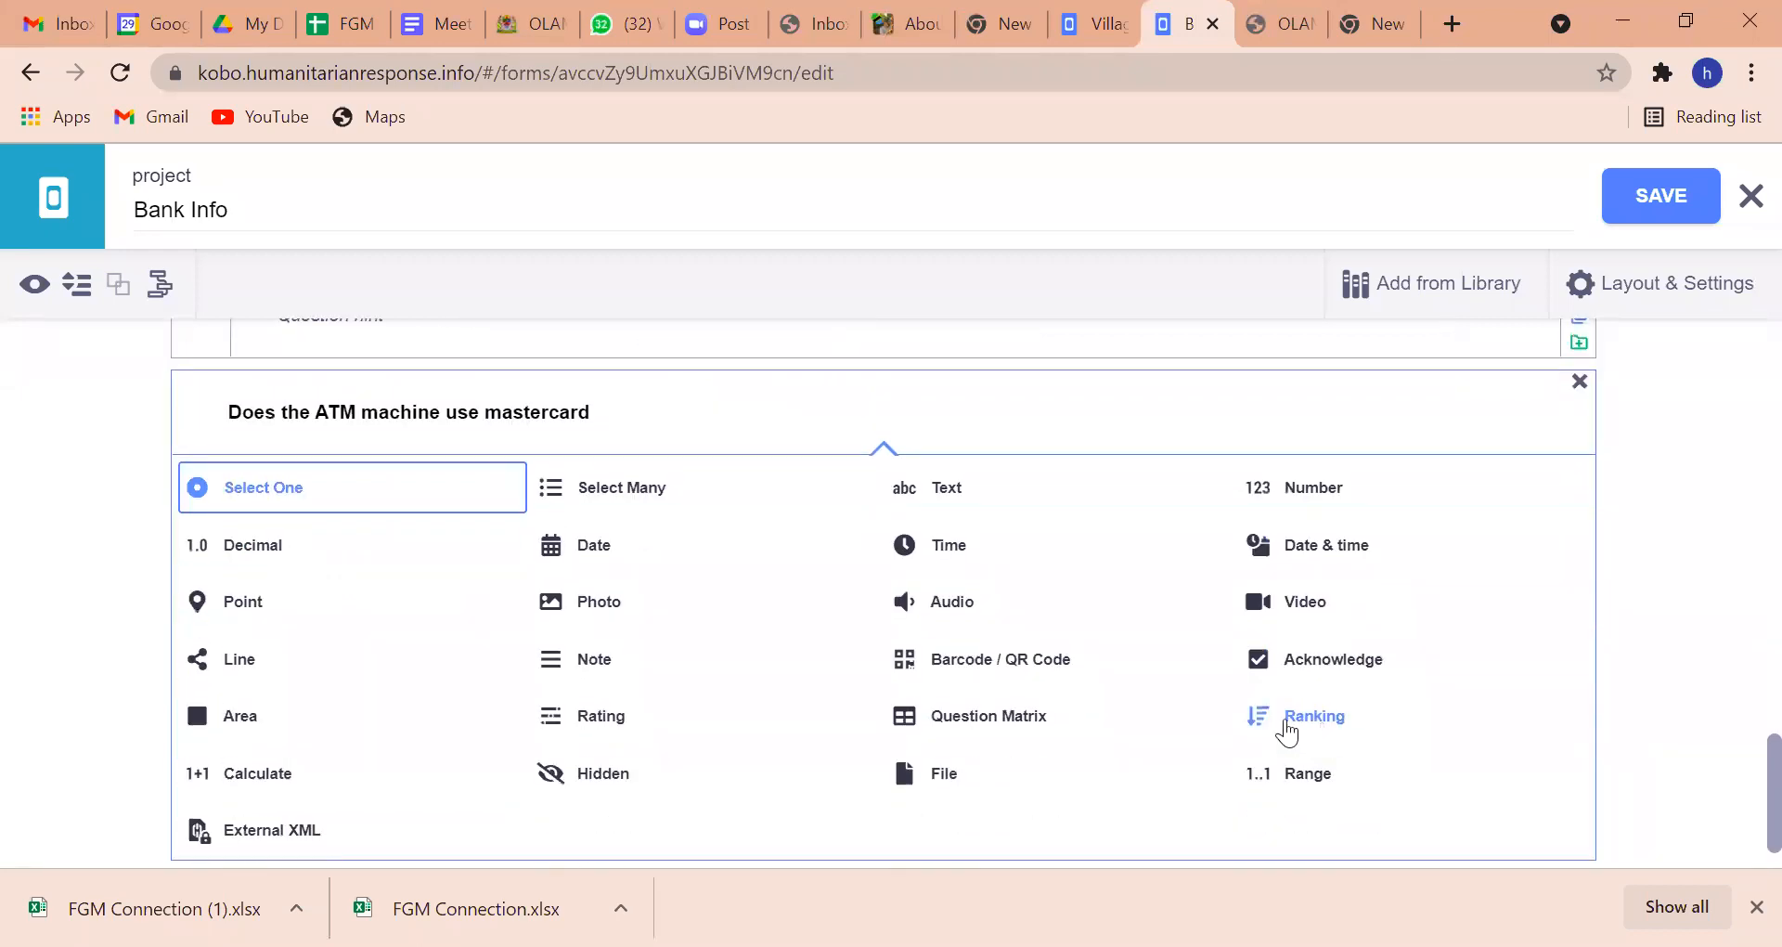
click(331, 493)
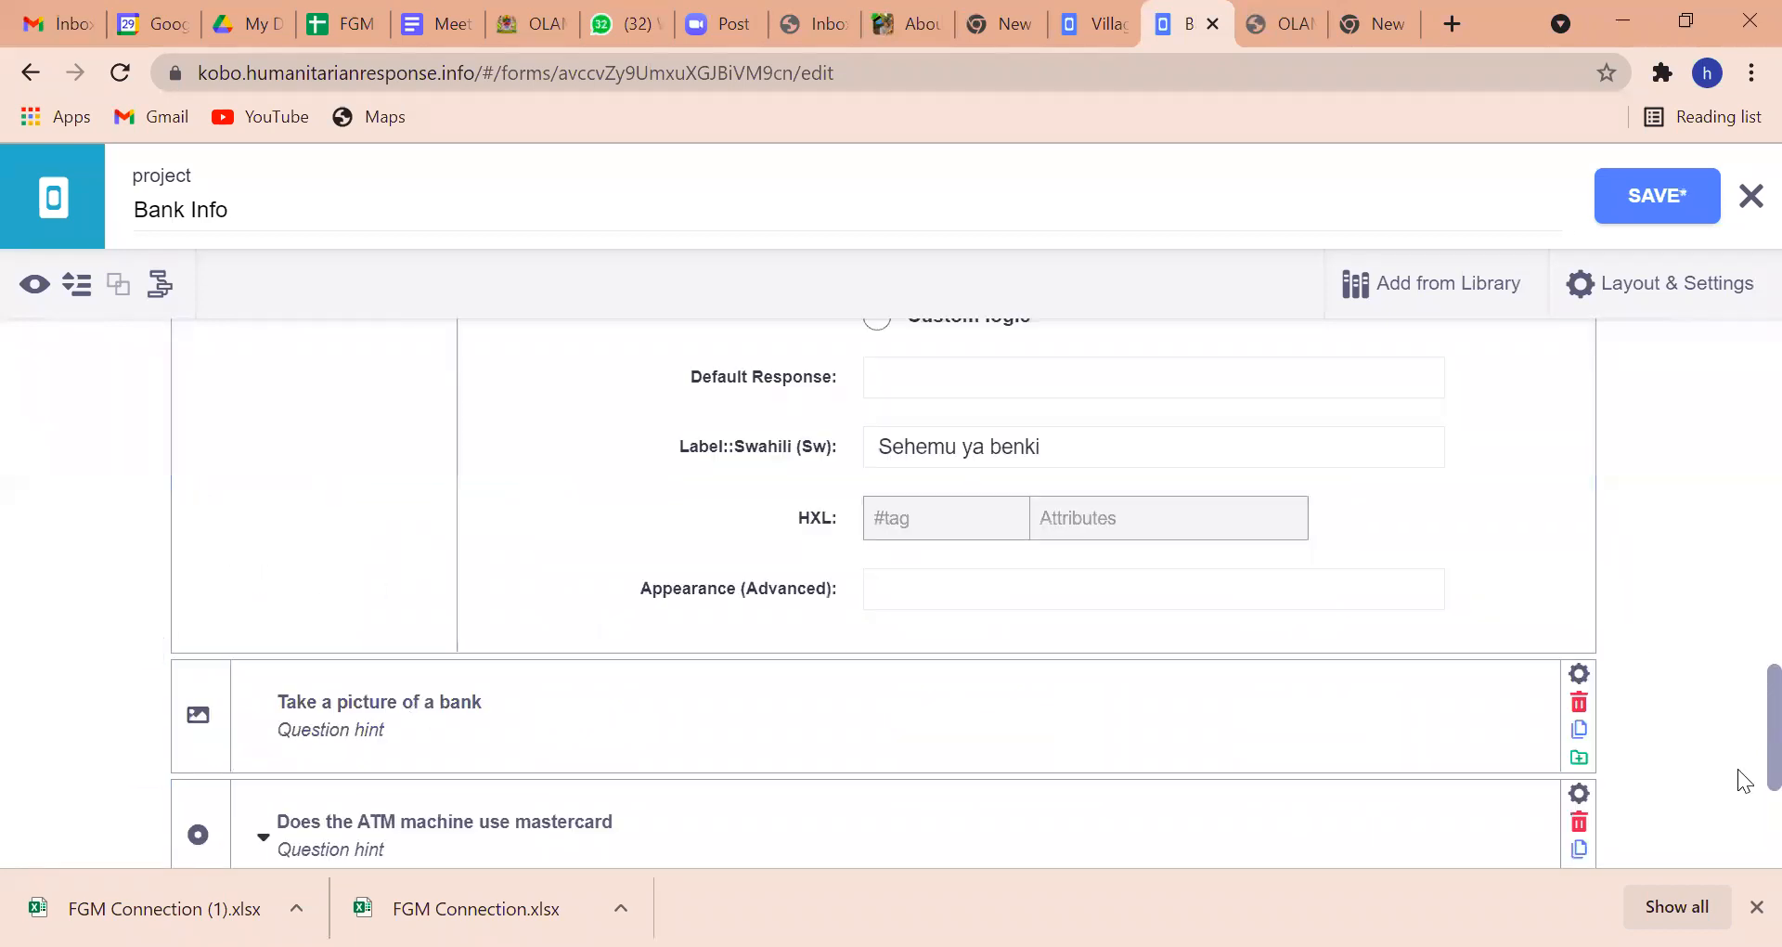
Set the mastercard question's response options to "Yes" and "No" and save the form.
scroll(1740, 798, down, 3)
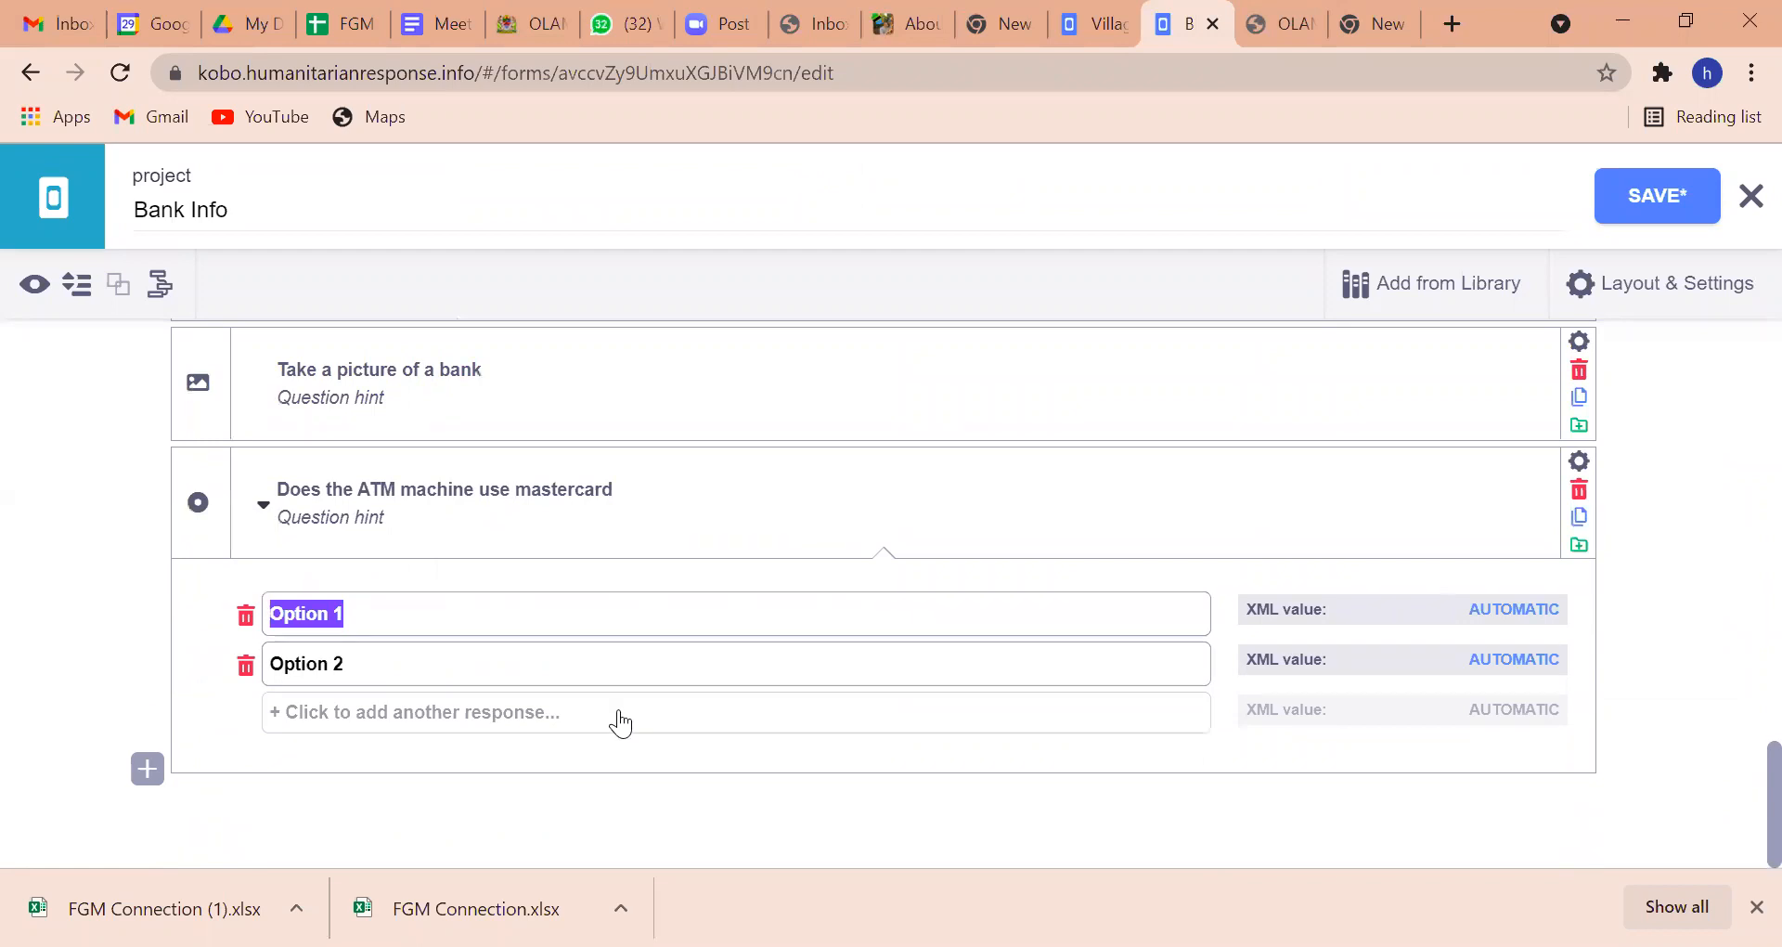
text(Yes)
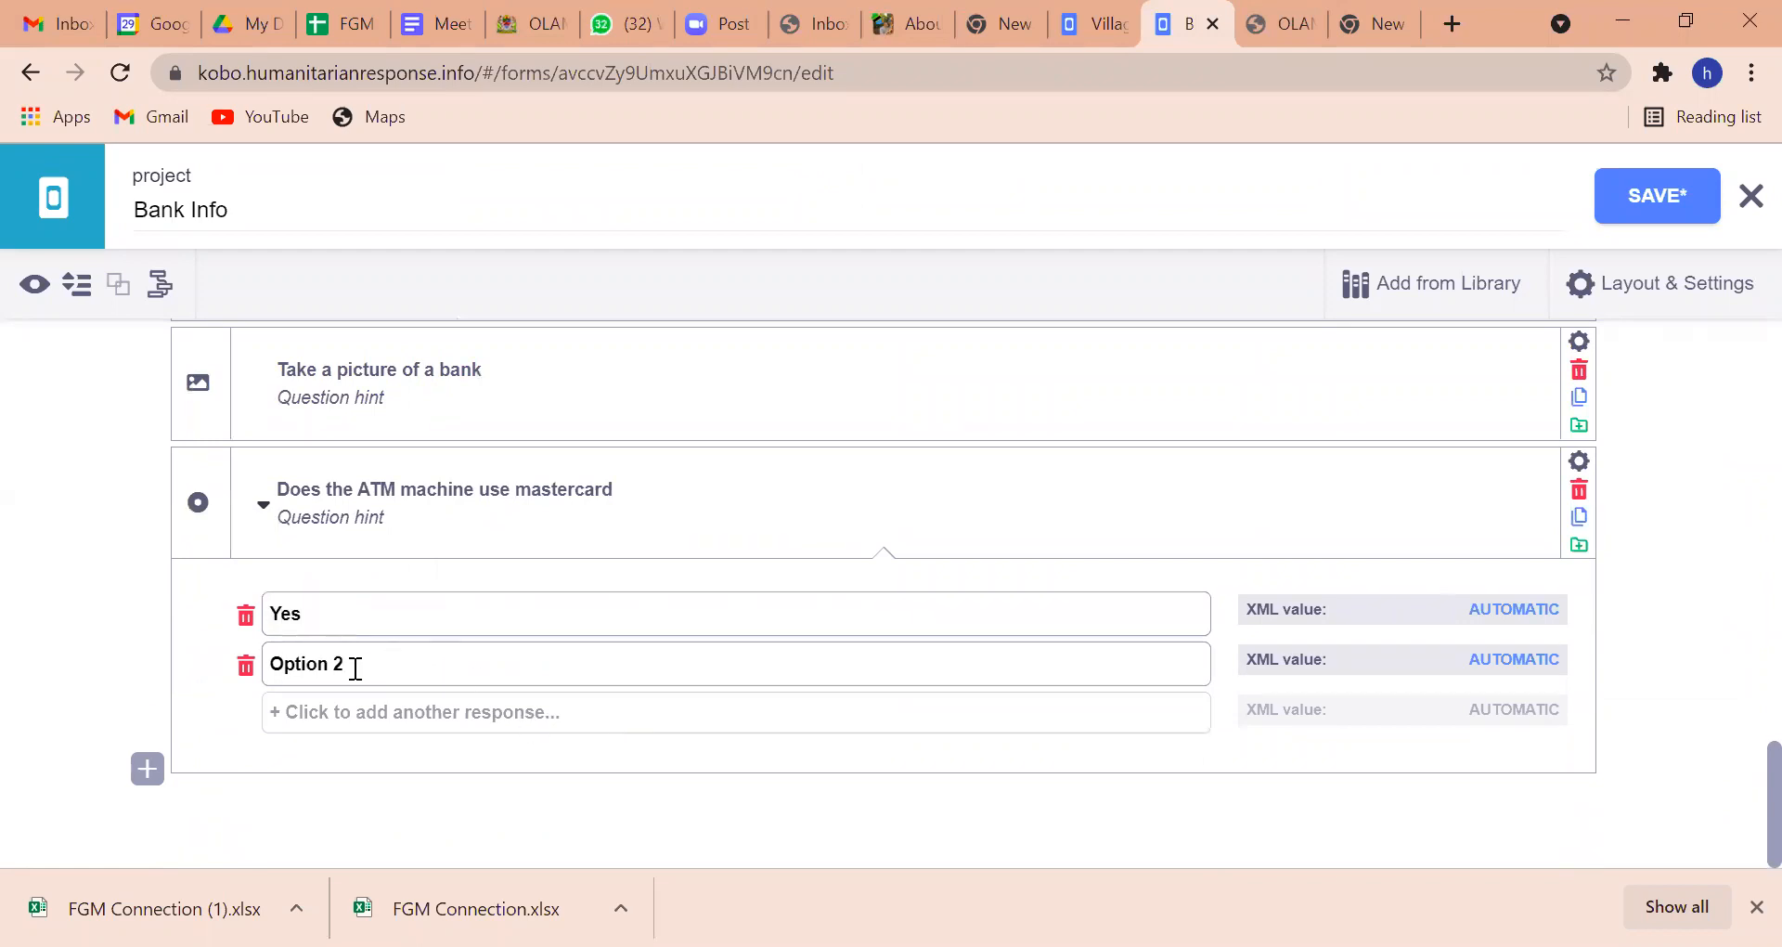
key(BackSpace)
key(BackSpace)
key(BackSpace)
key(BackSpace)
key(BackSpace)
key(BackSpace)
key(BackSpace)
key(BackSpace)
text(No)
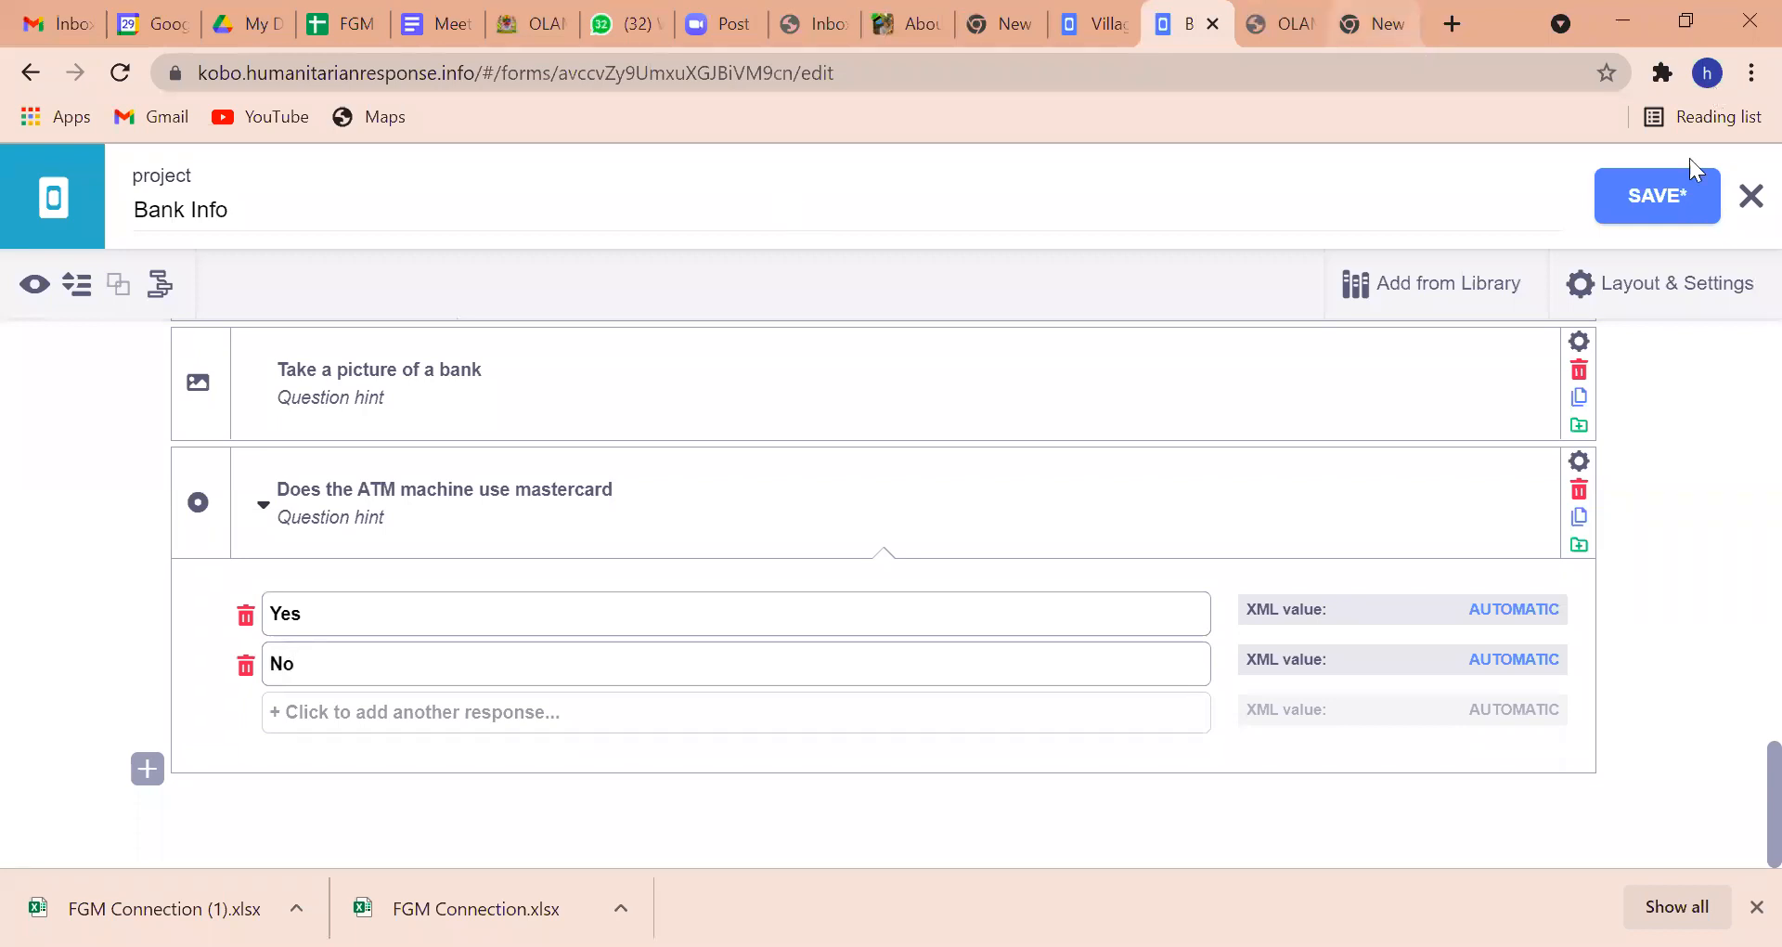
click(1636, 196)
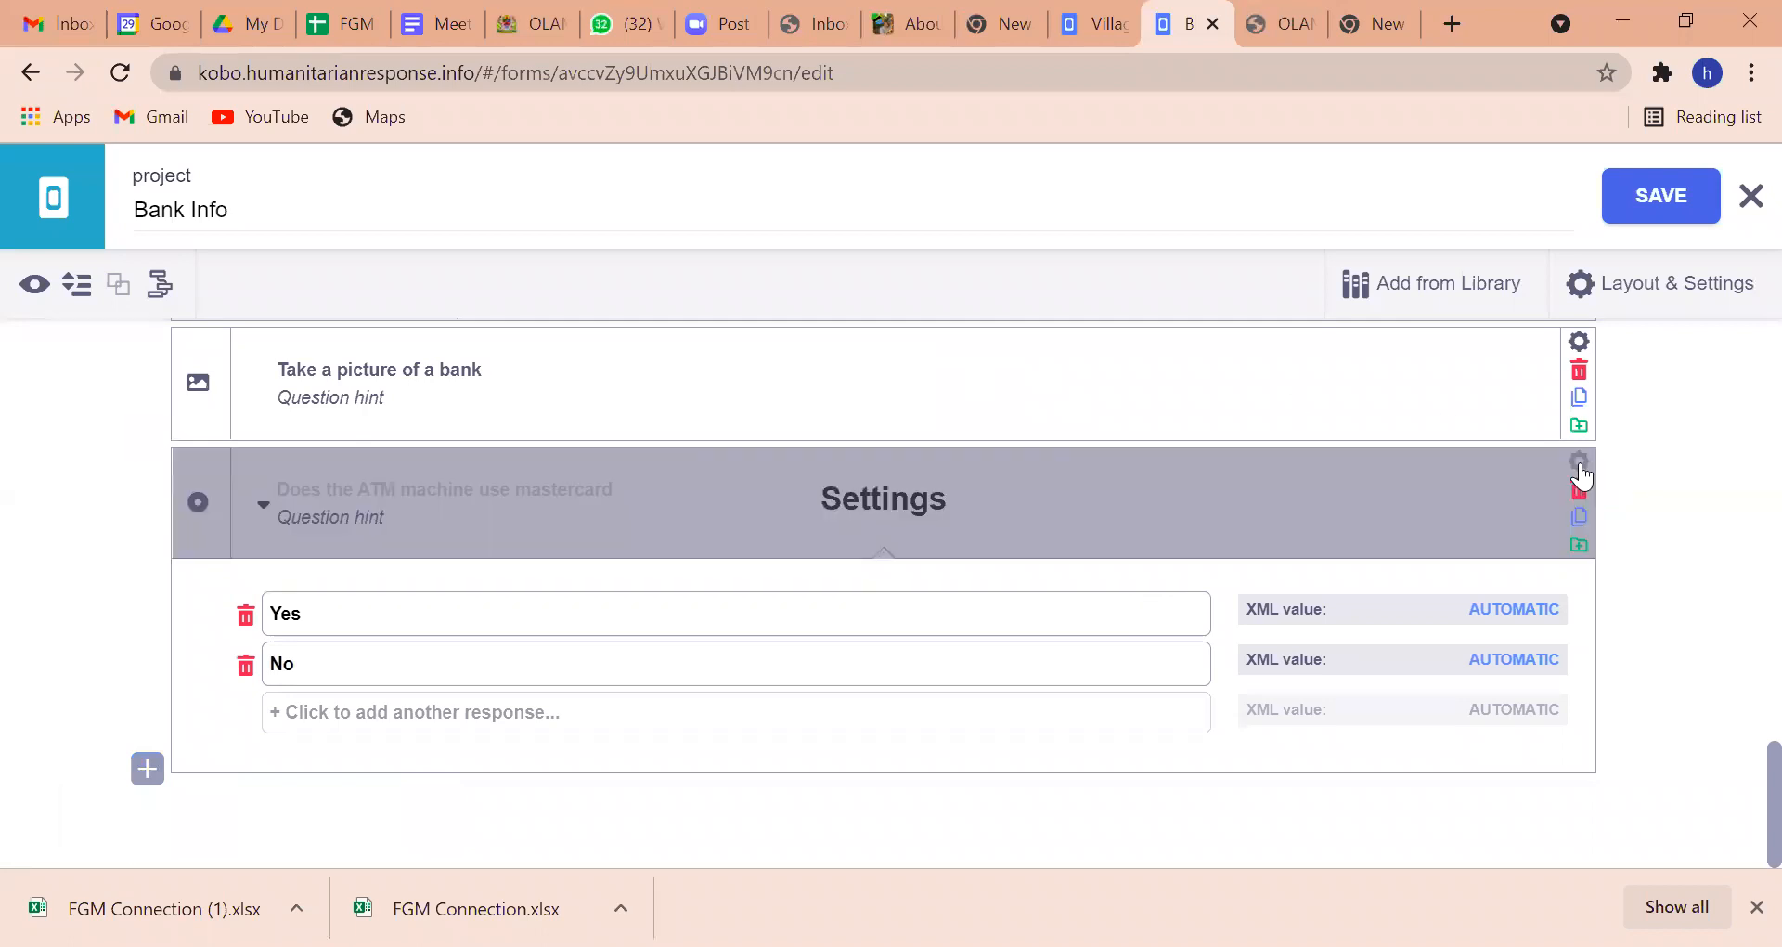
Set Mandatory Response to Yes for the "Does the ATM machine use mastercard" question.
click(1579, 464)
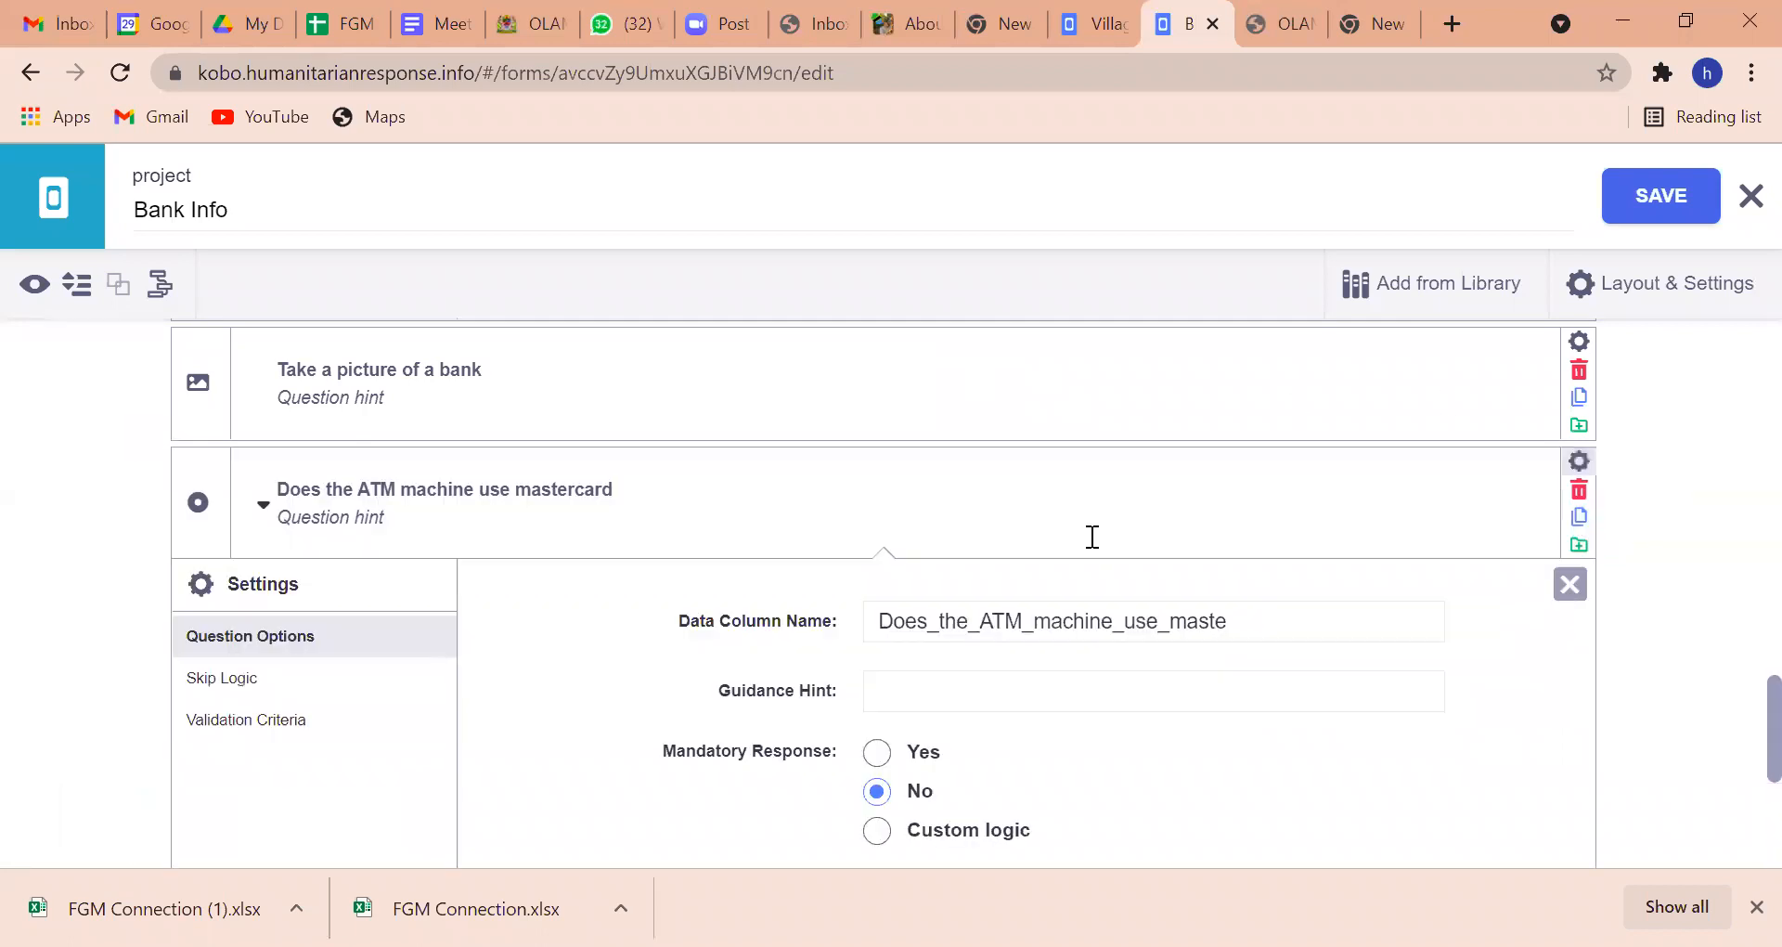
click(785, 721)
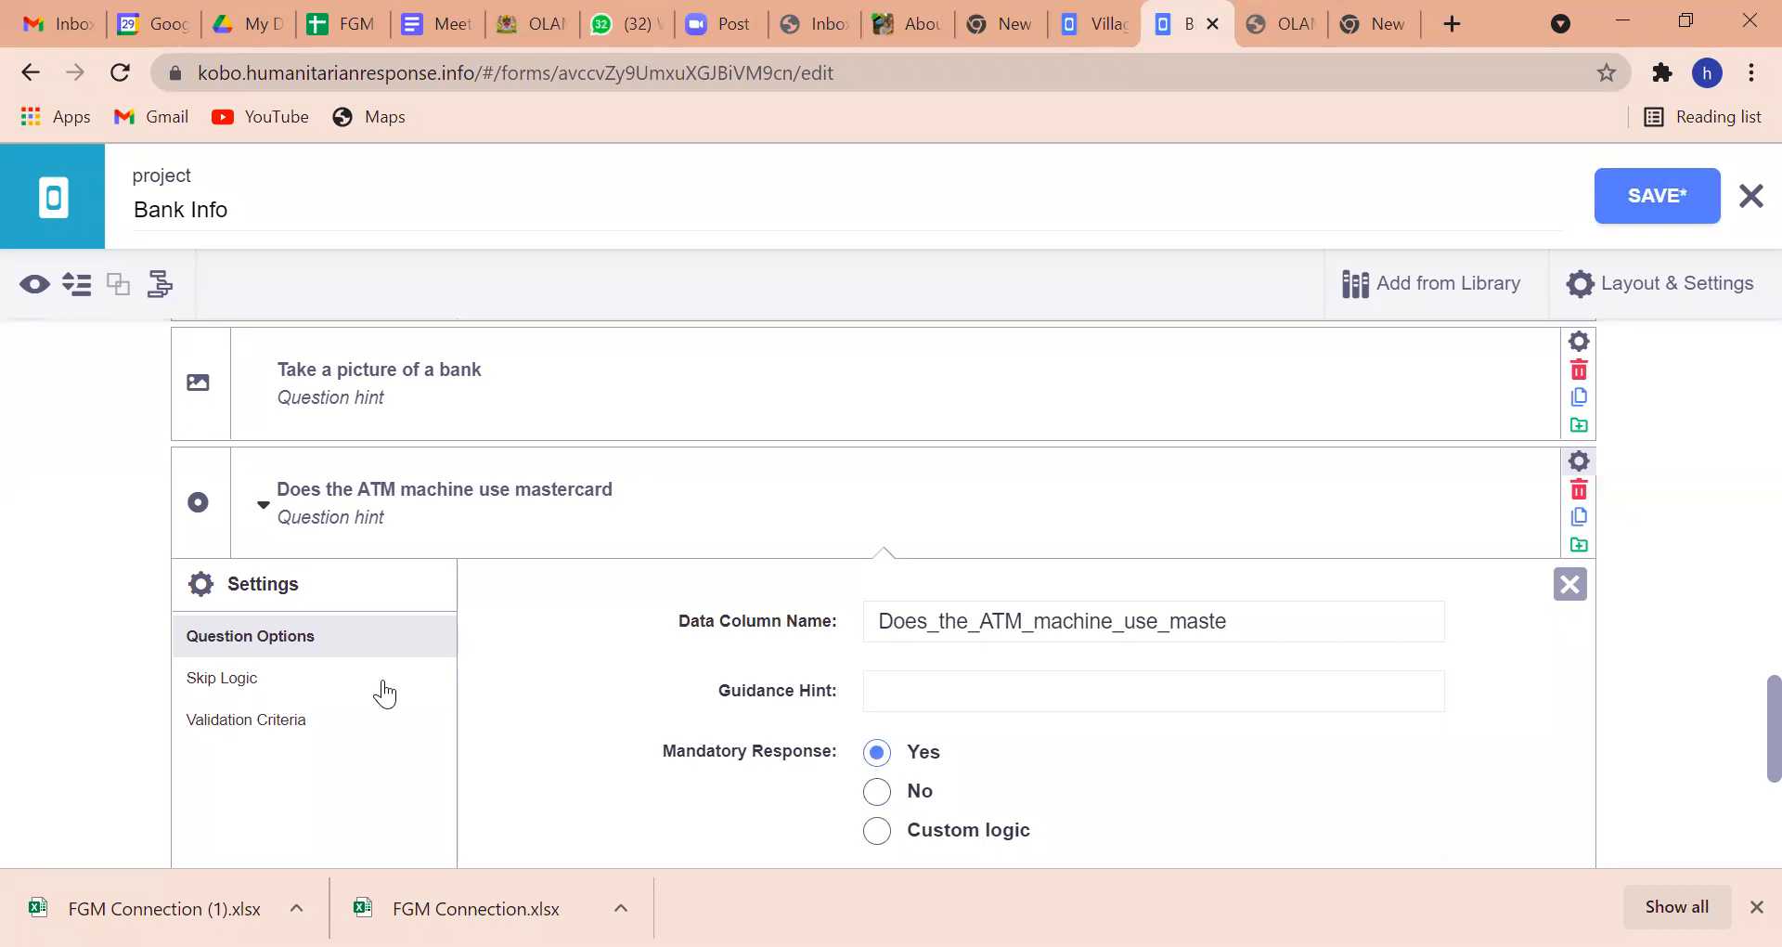
key(Down)
Add a skip logic condition showing the mastercard question only if "Does this bank have ATM at this place" = Yes, and save the form.
click(228, 690)
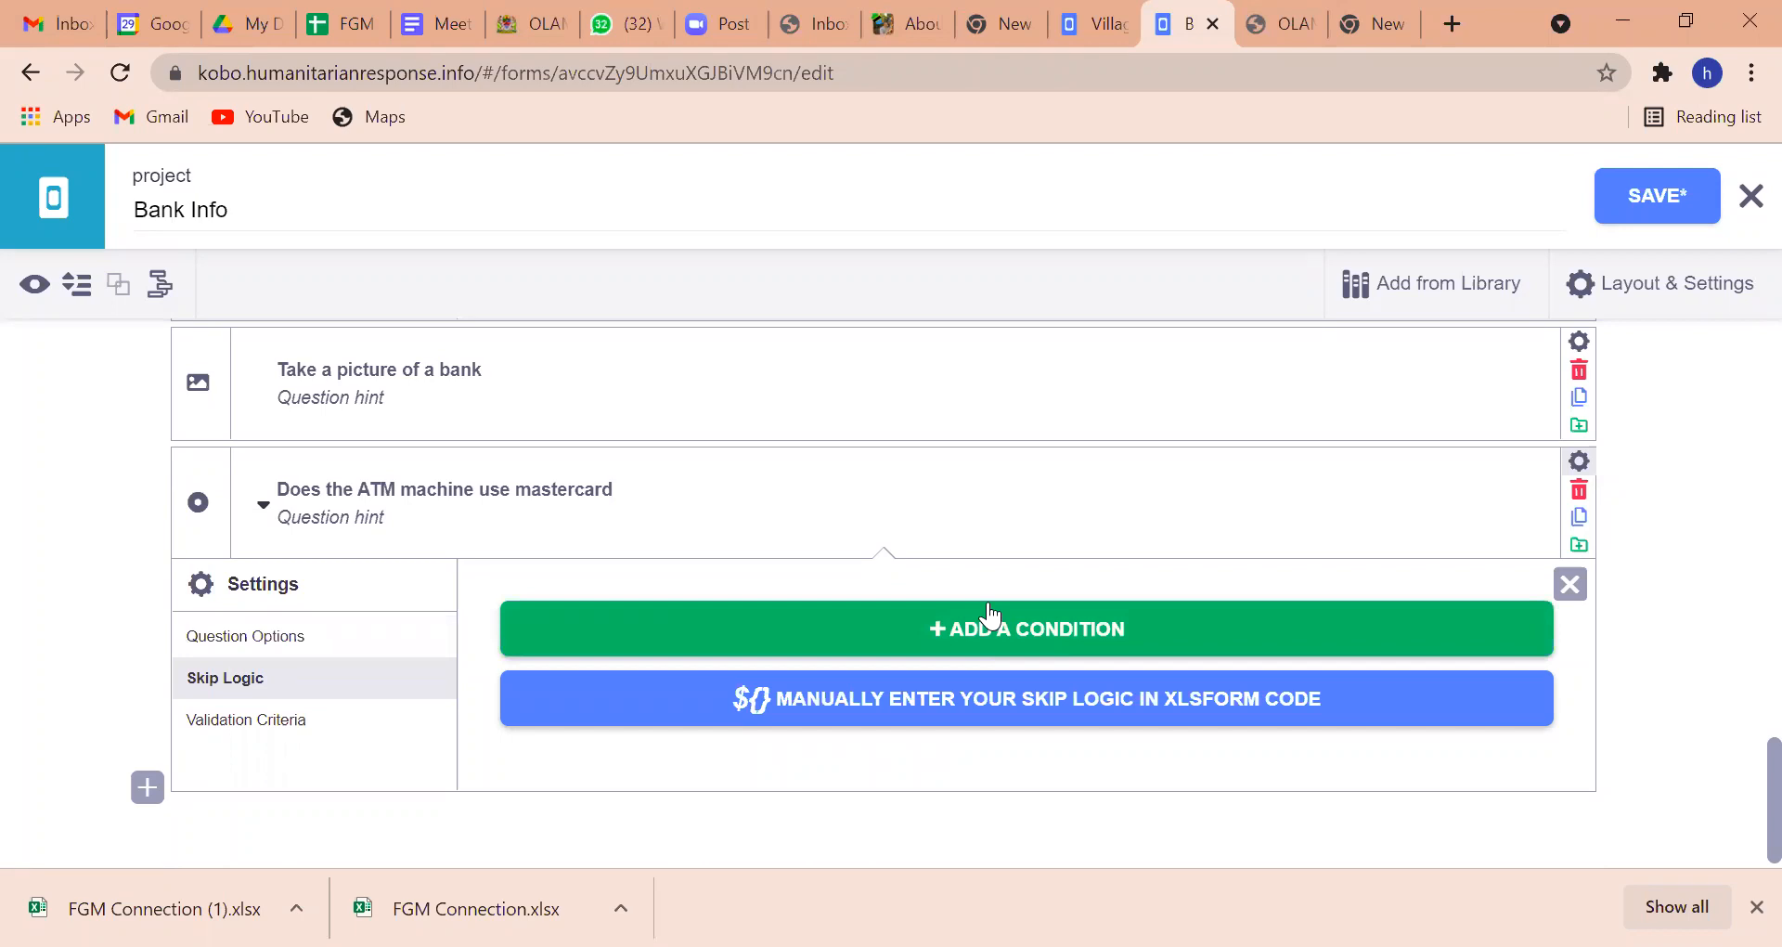
click(1005, 630)
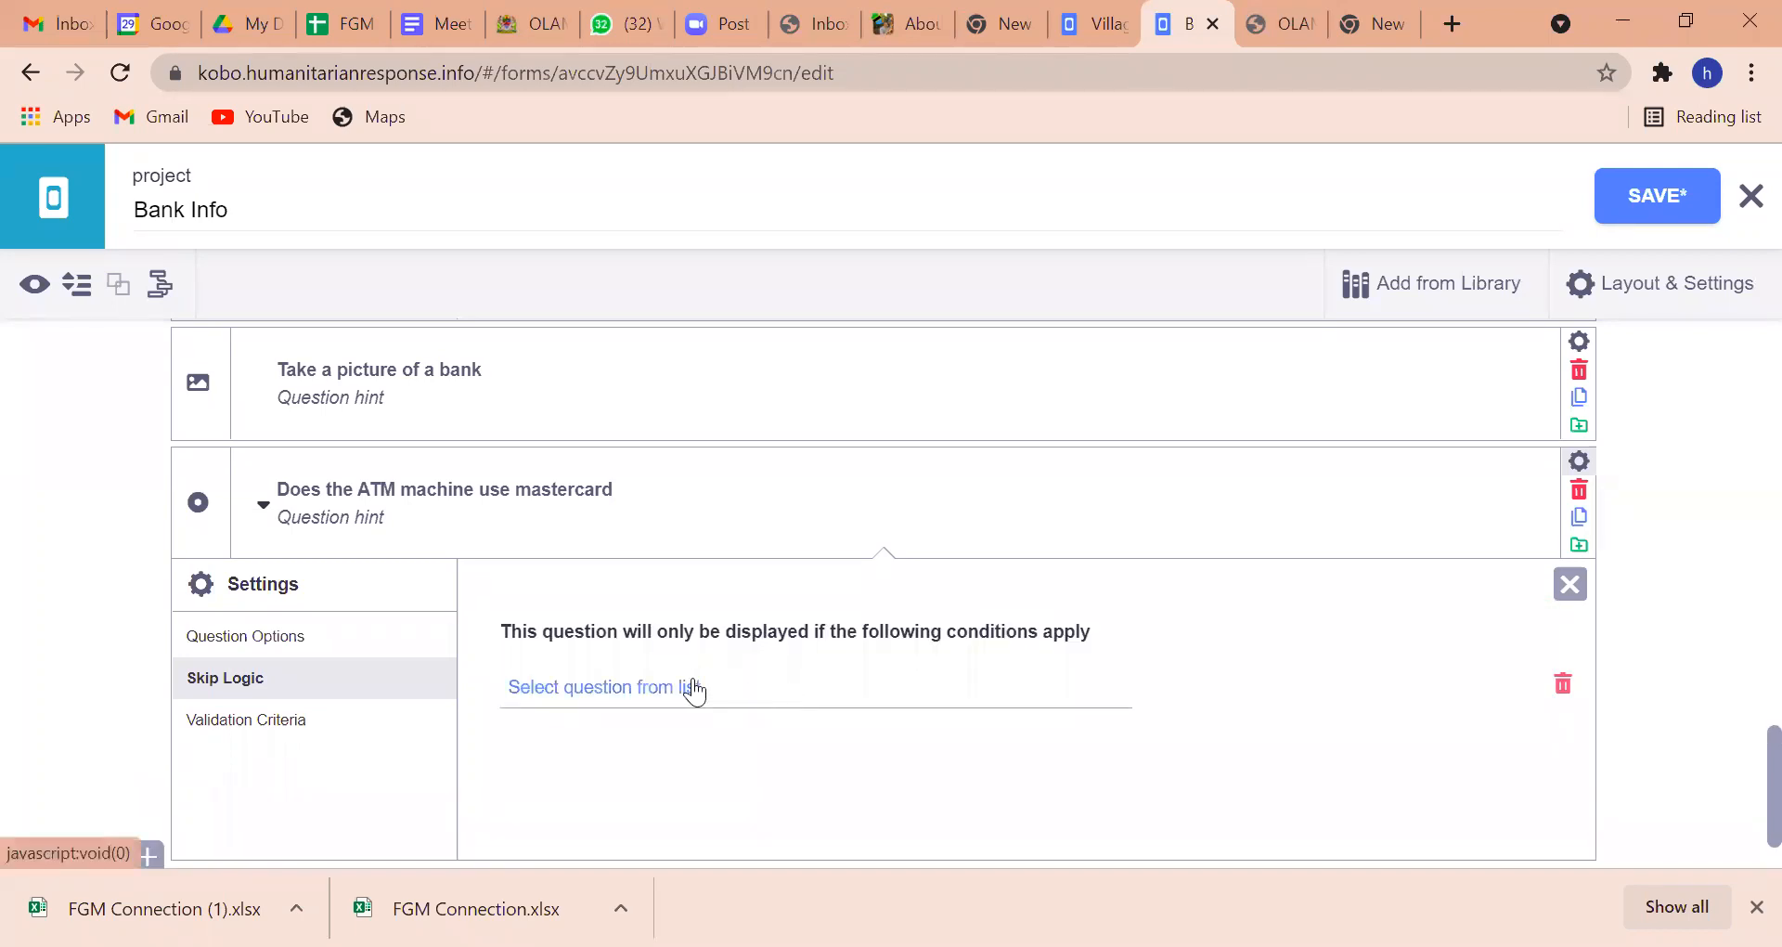
click(693, 688)
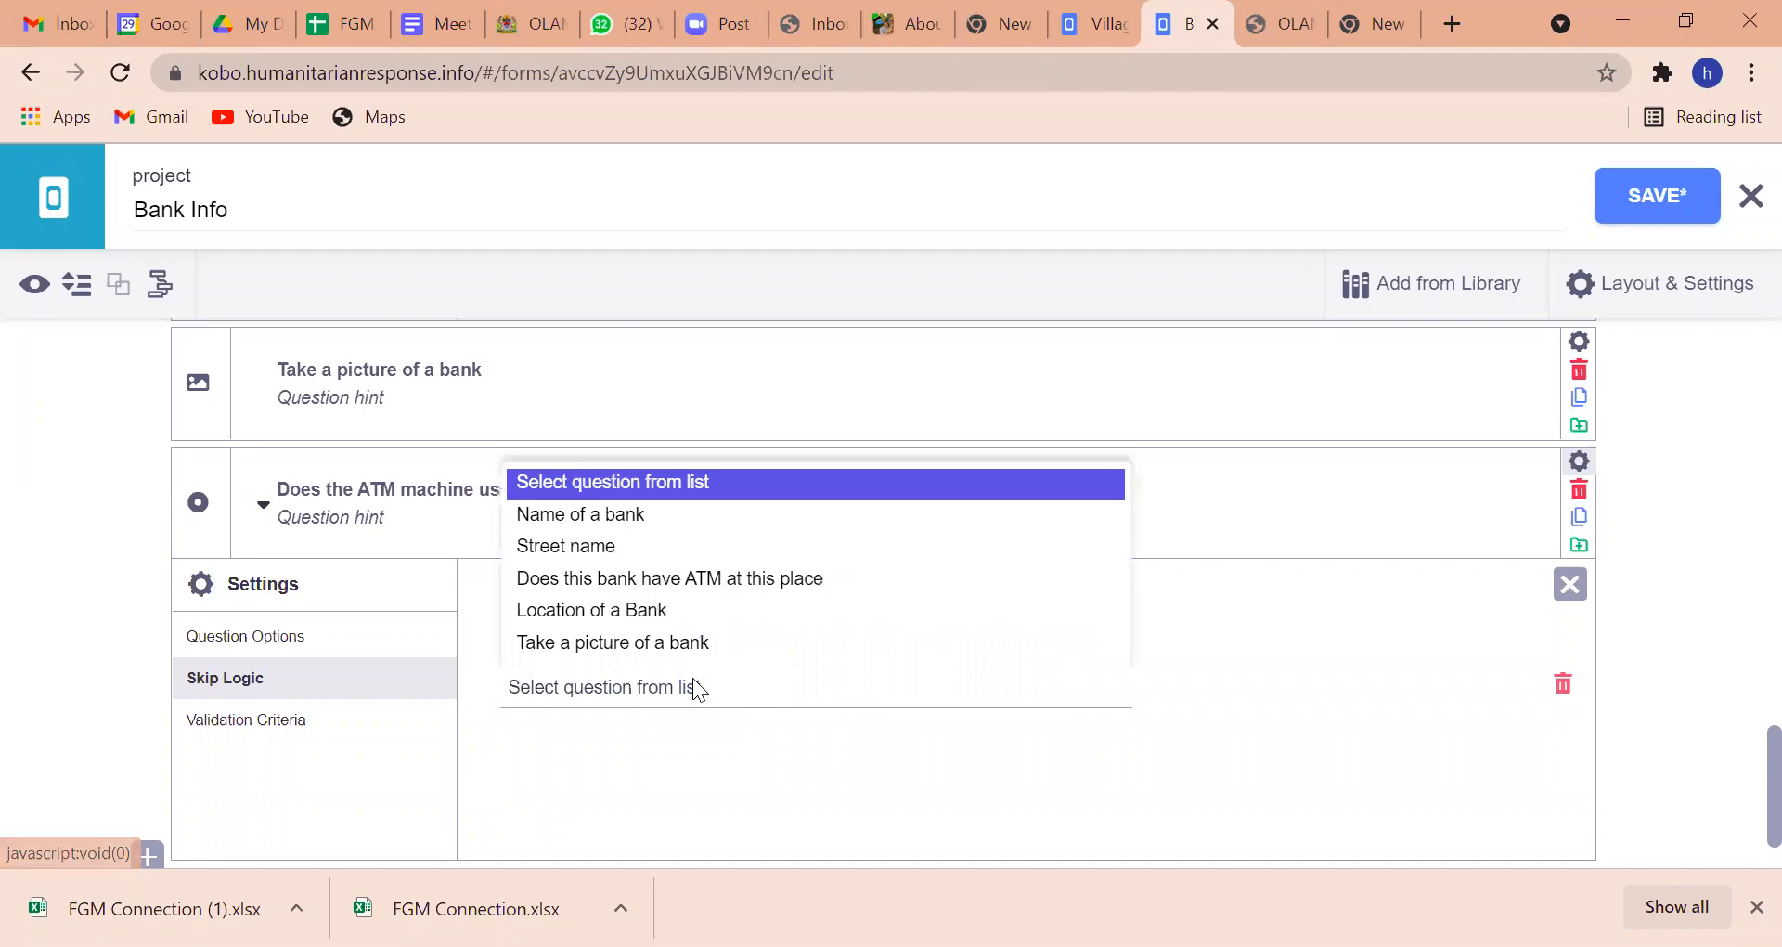
click(637, 594)
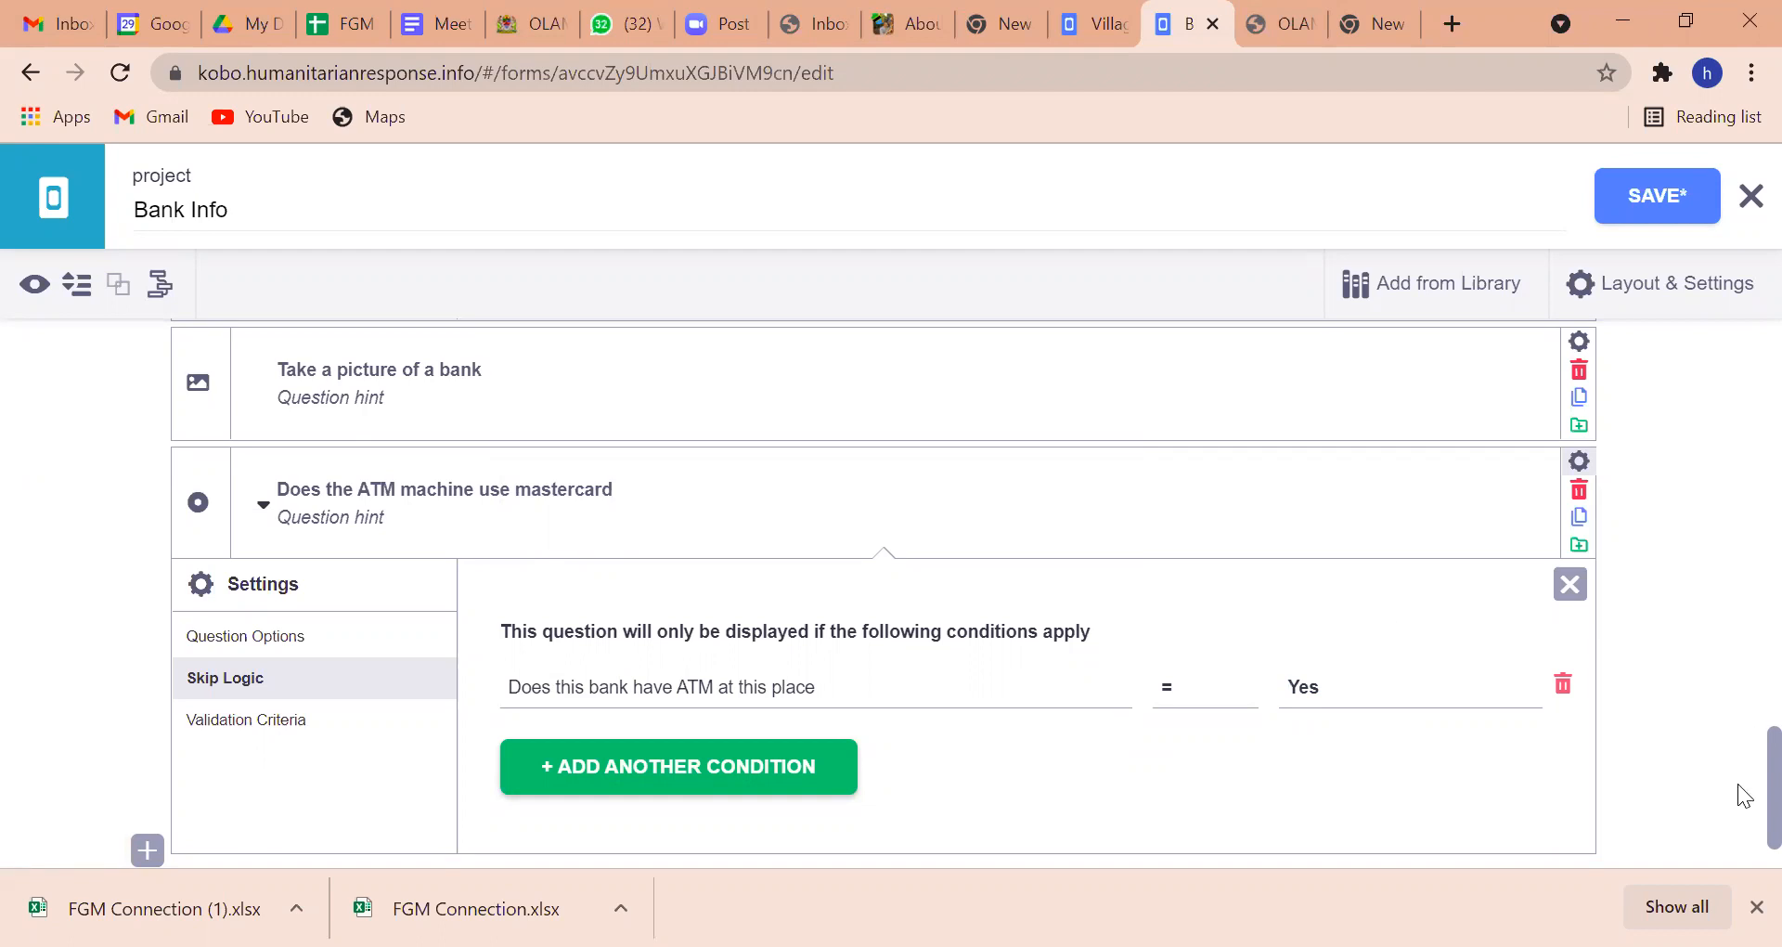
scroll(1738, 783, down, 1)
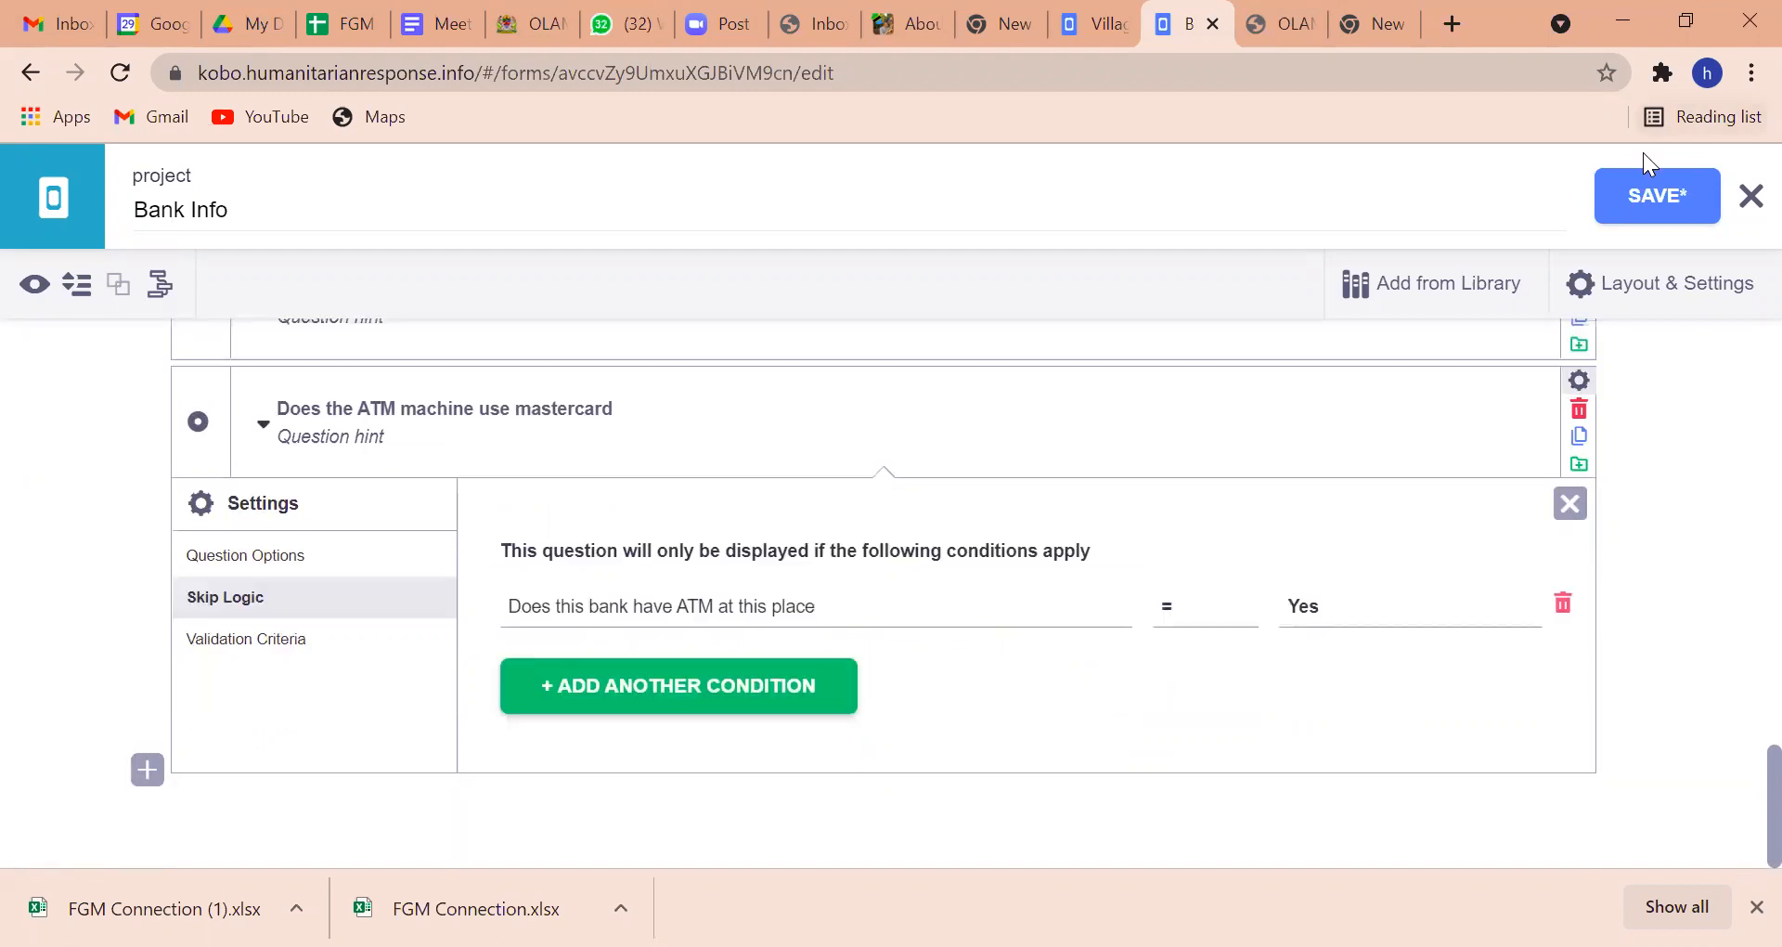
click(1641, 197)
click(1656, 198)
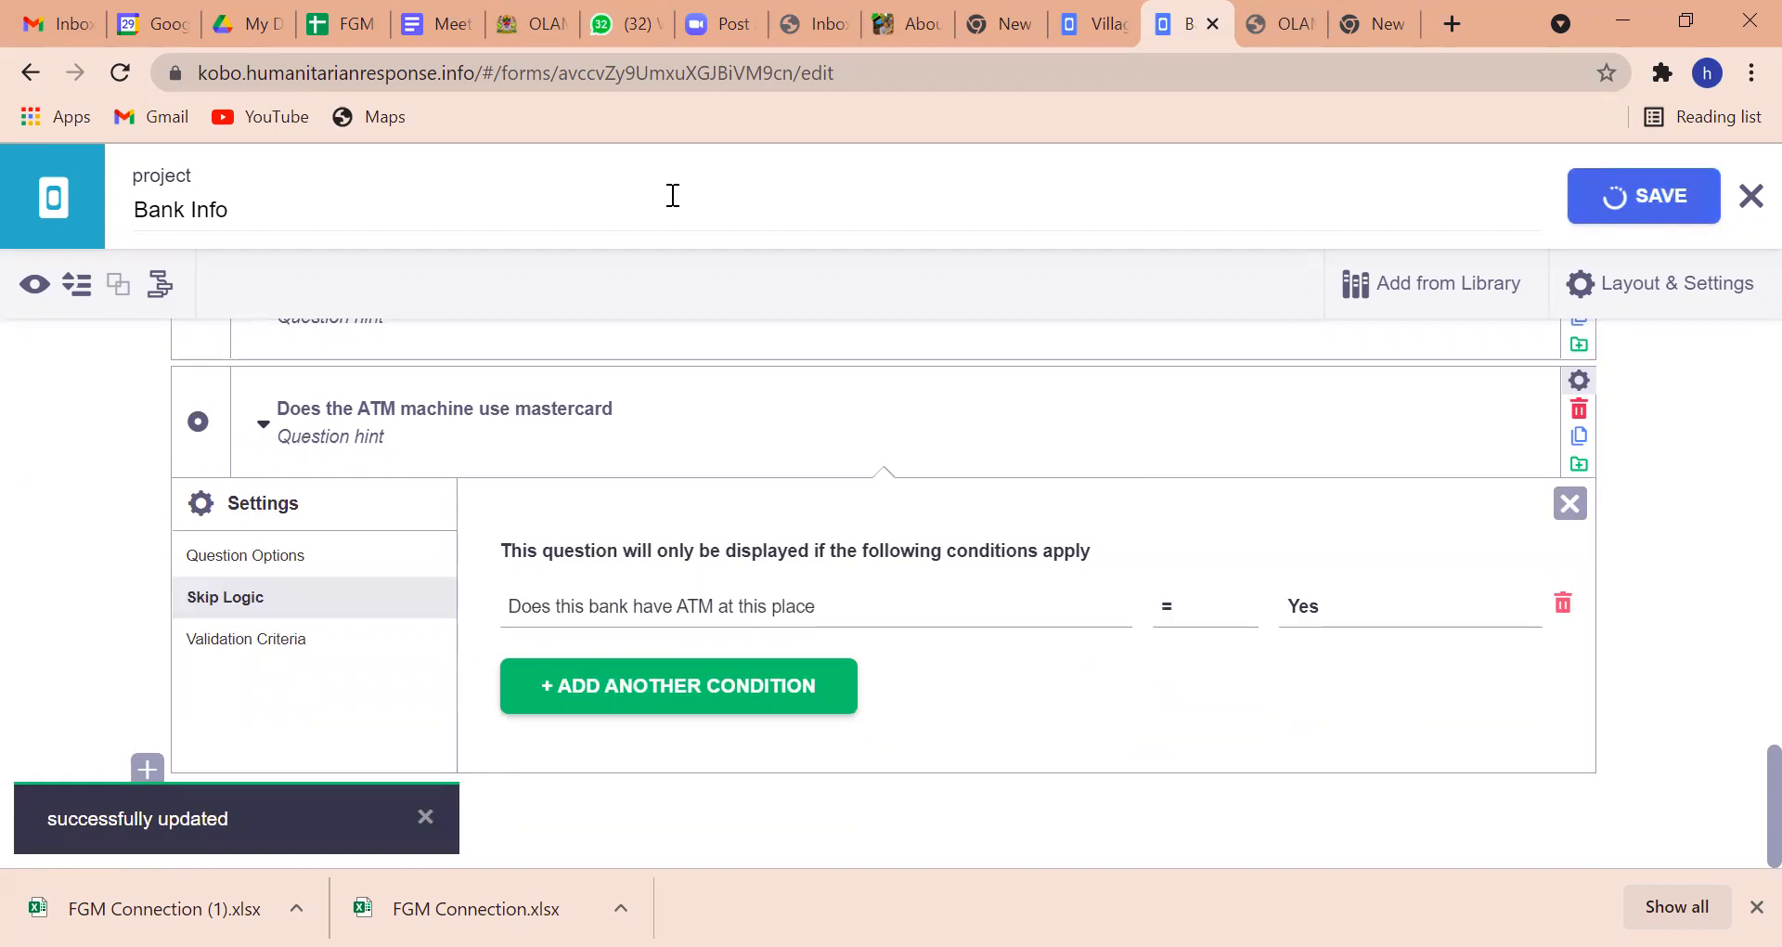
Leave the form editor and open the Swahili (sw) translations table of the Bank Info project.
click(54, 192)
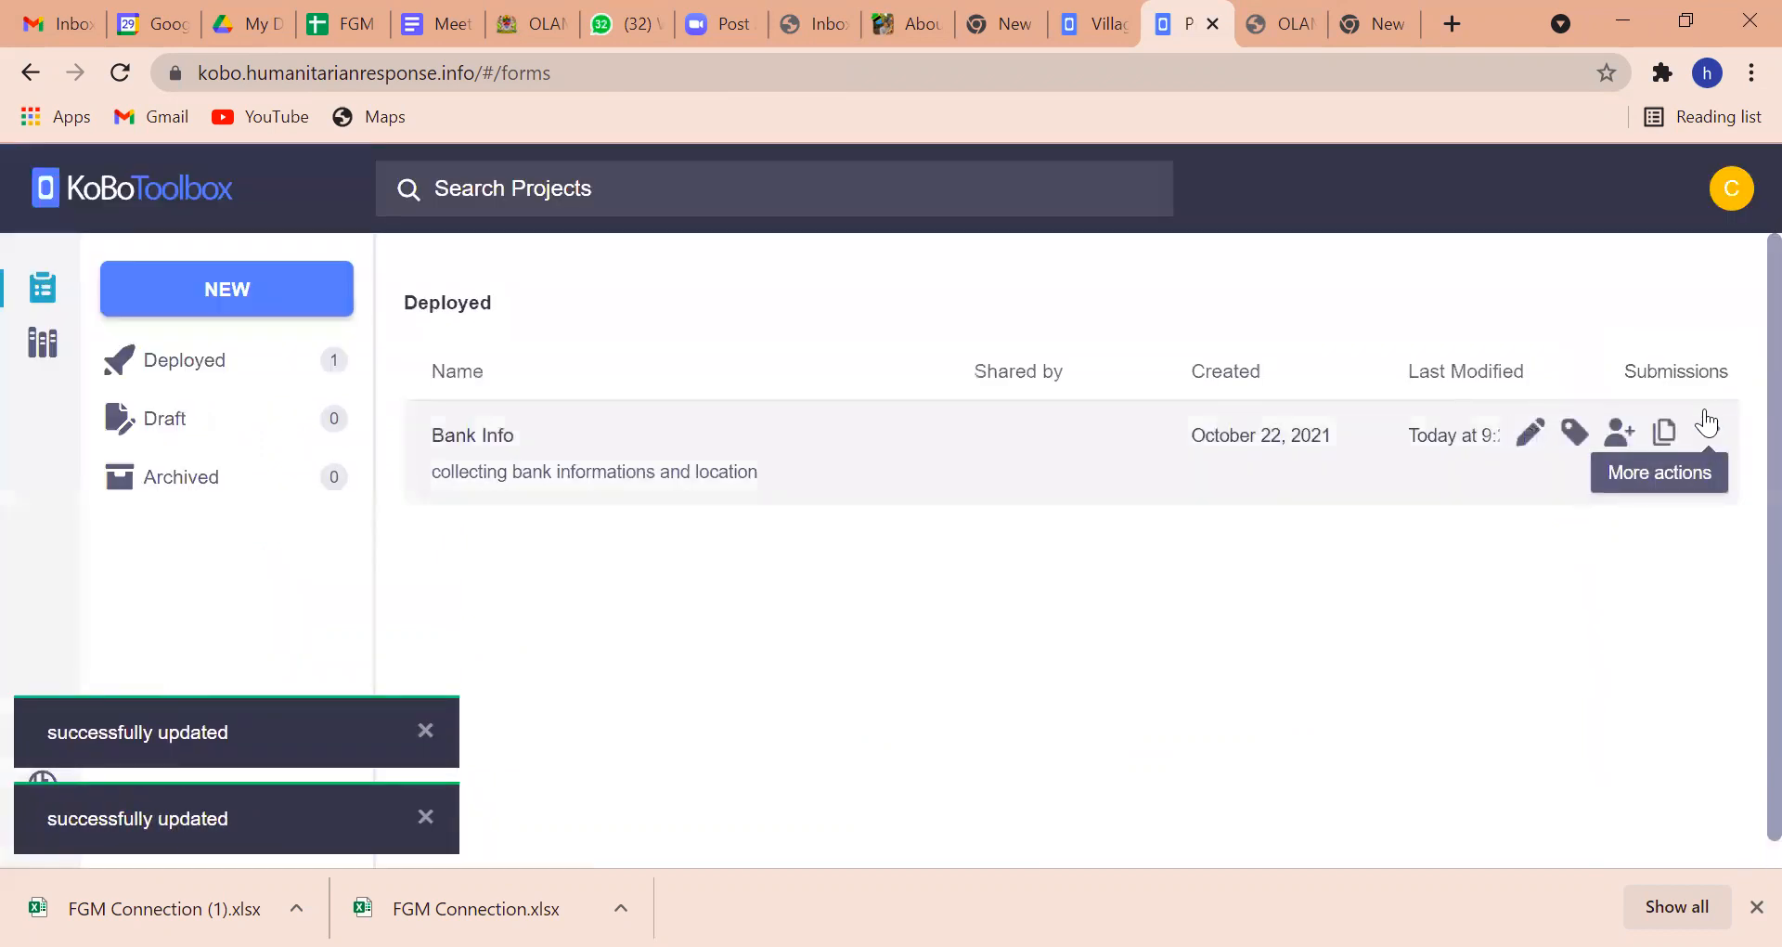
click(1705, 425)
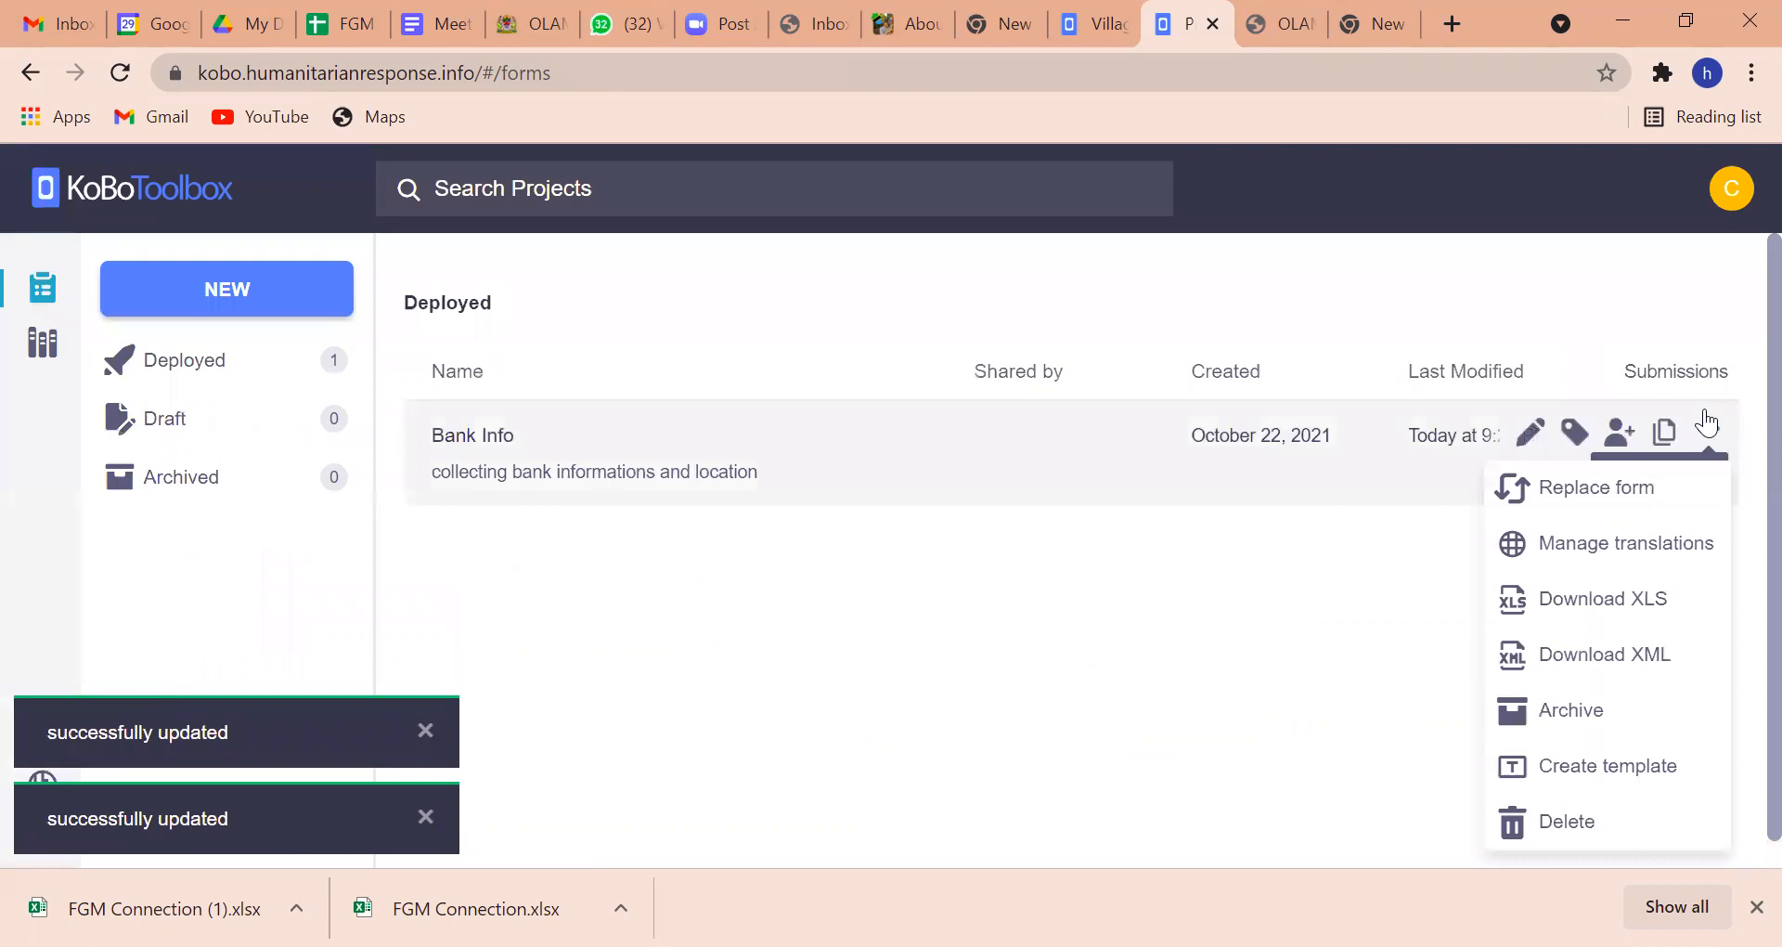
click(1650, 551)
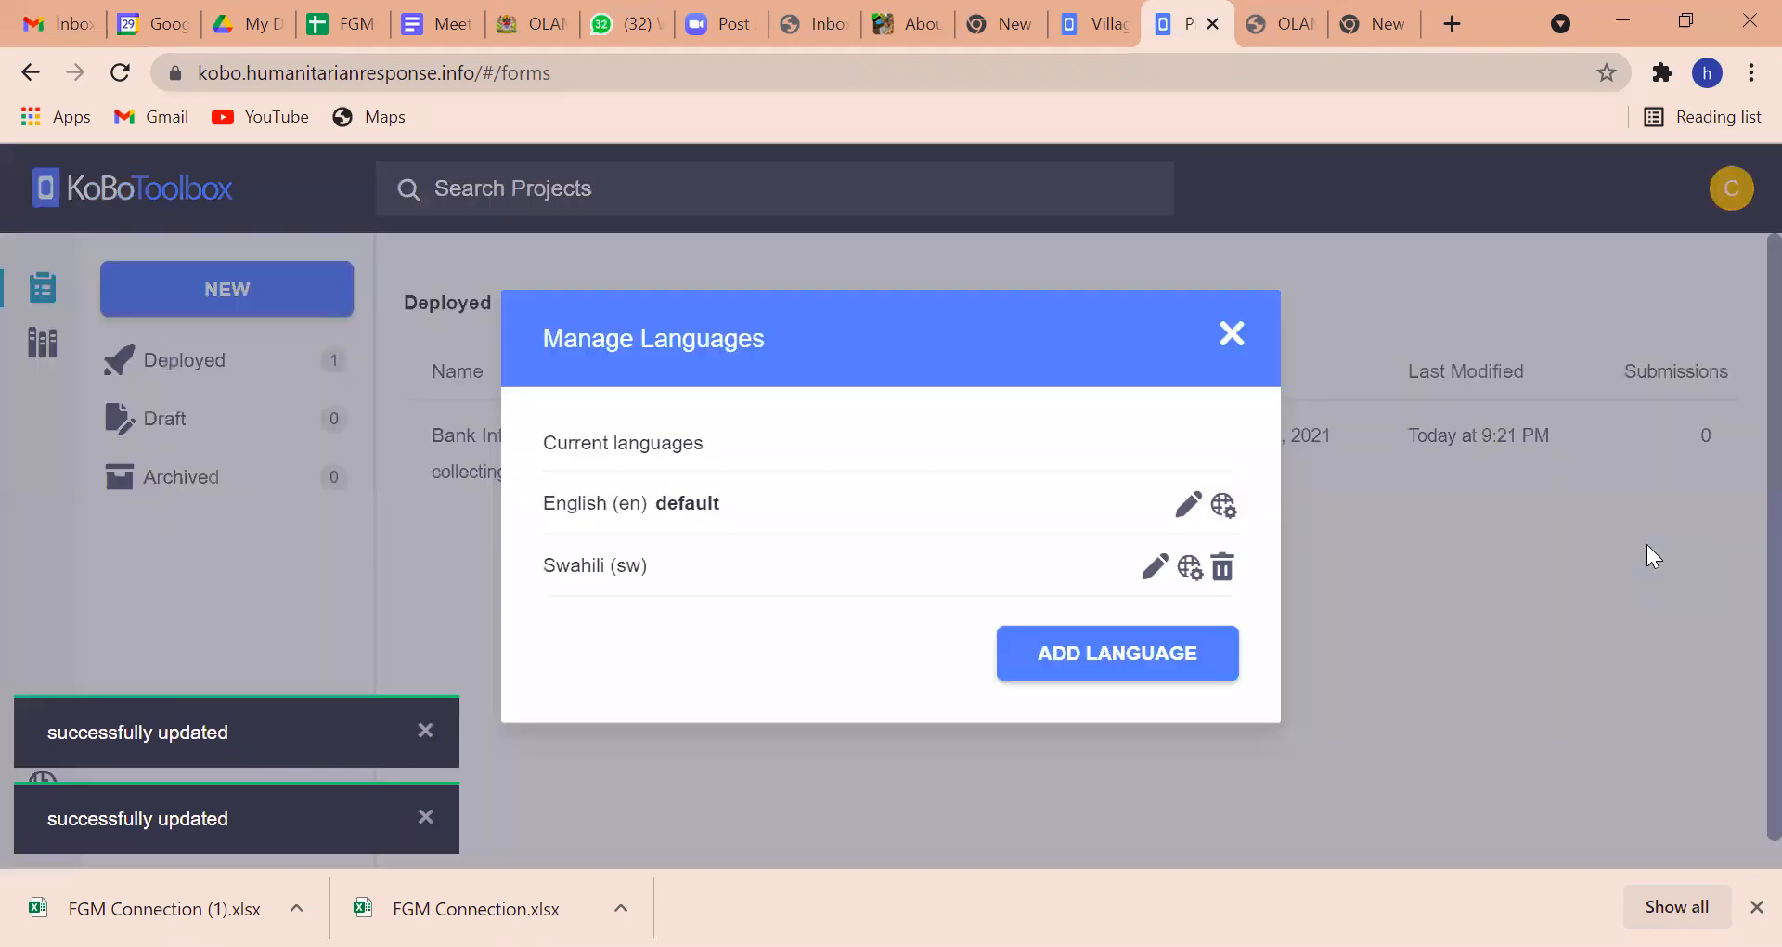
click(1190, 567)
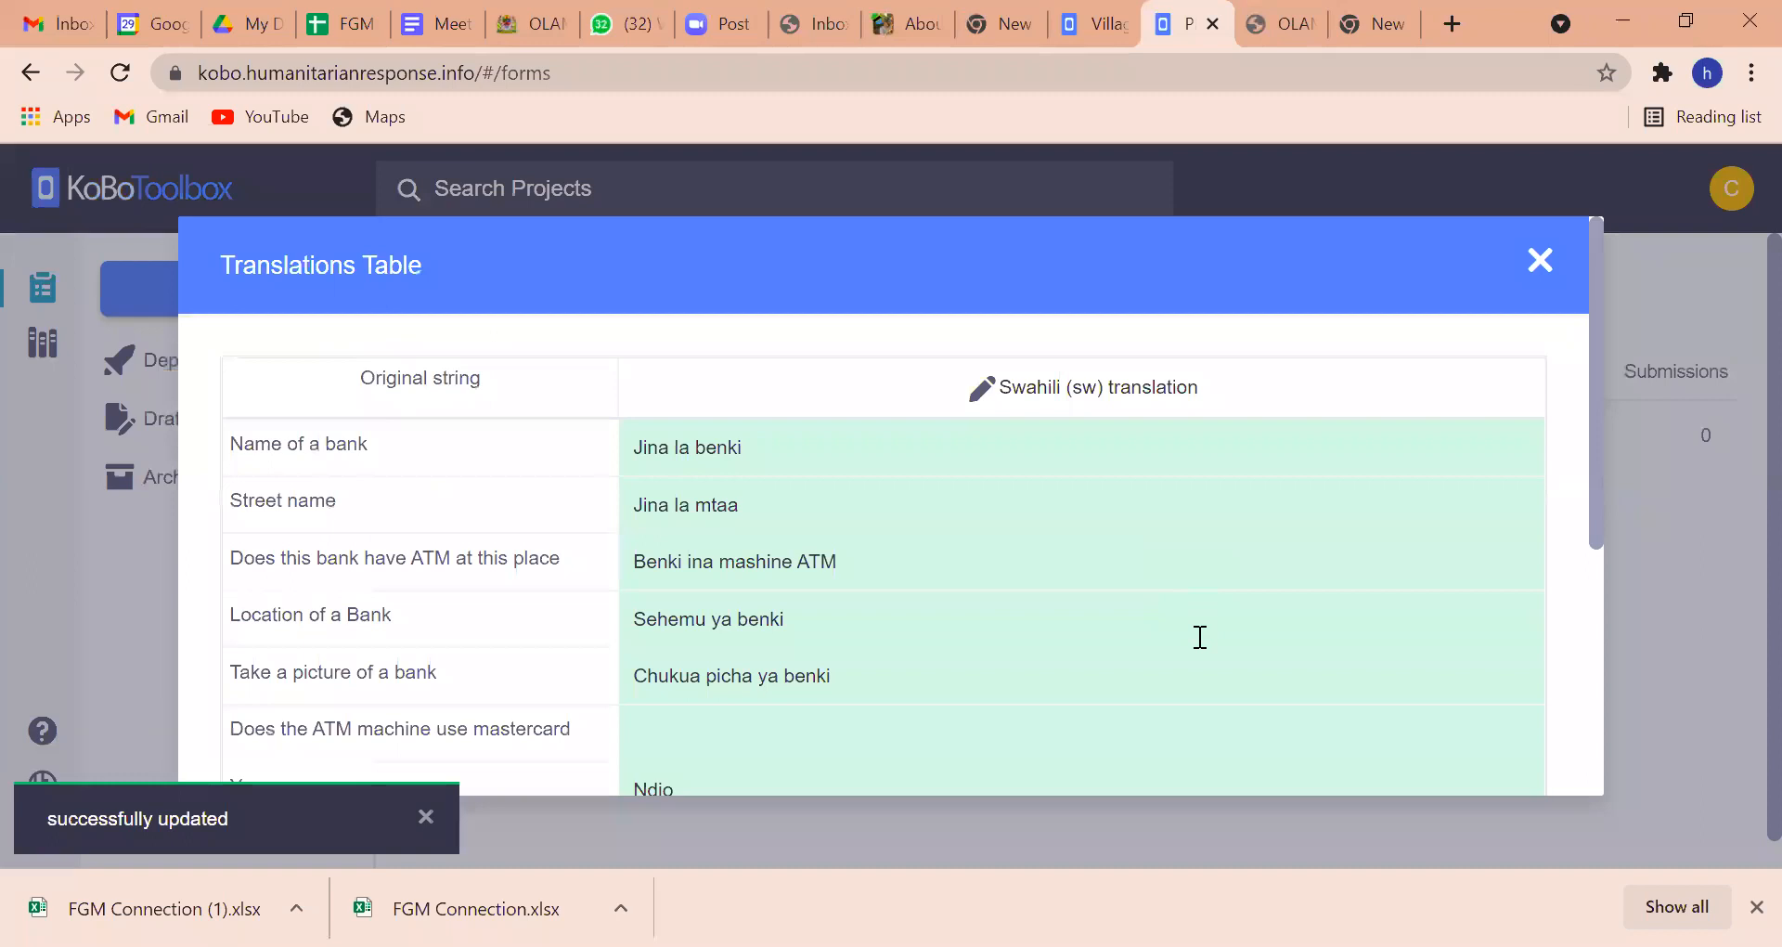
Enter "Hii ATM inatumia mastakadi" as the Swahili translation of "Does the ATM machine use mastercard".
drag(1592, 532, 1594, 613)
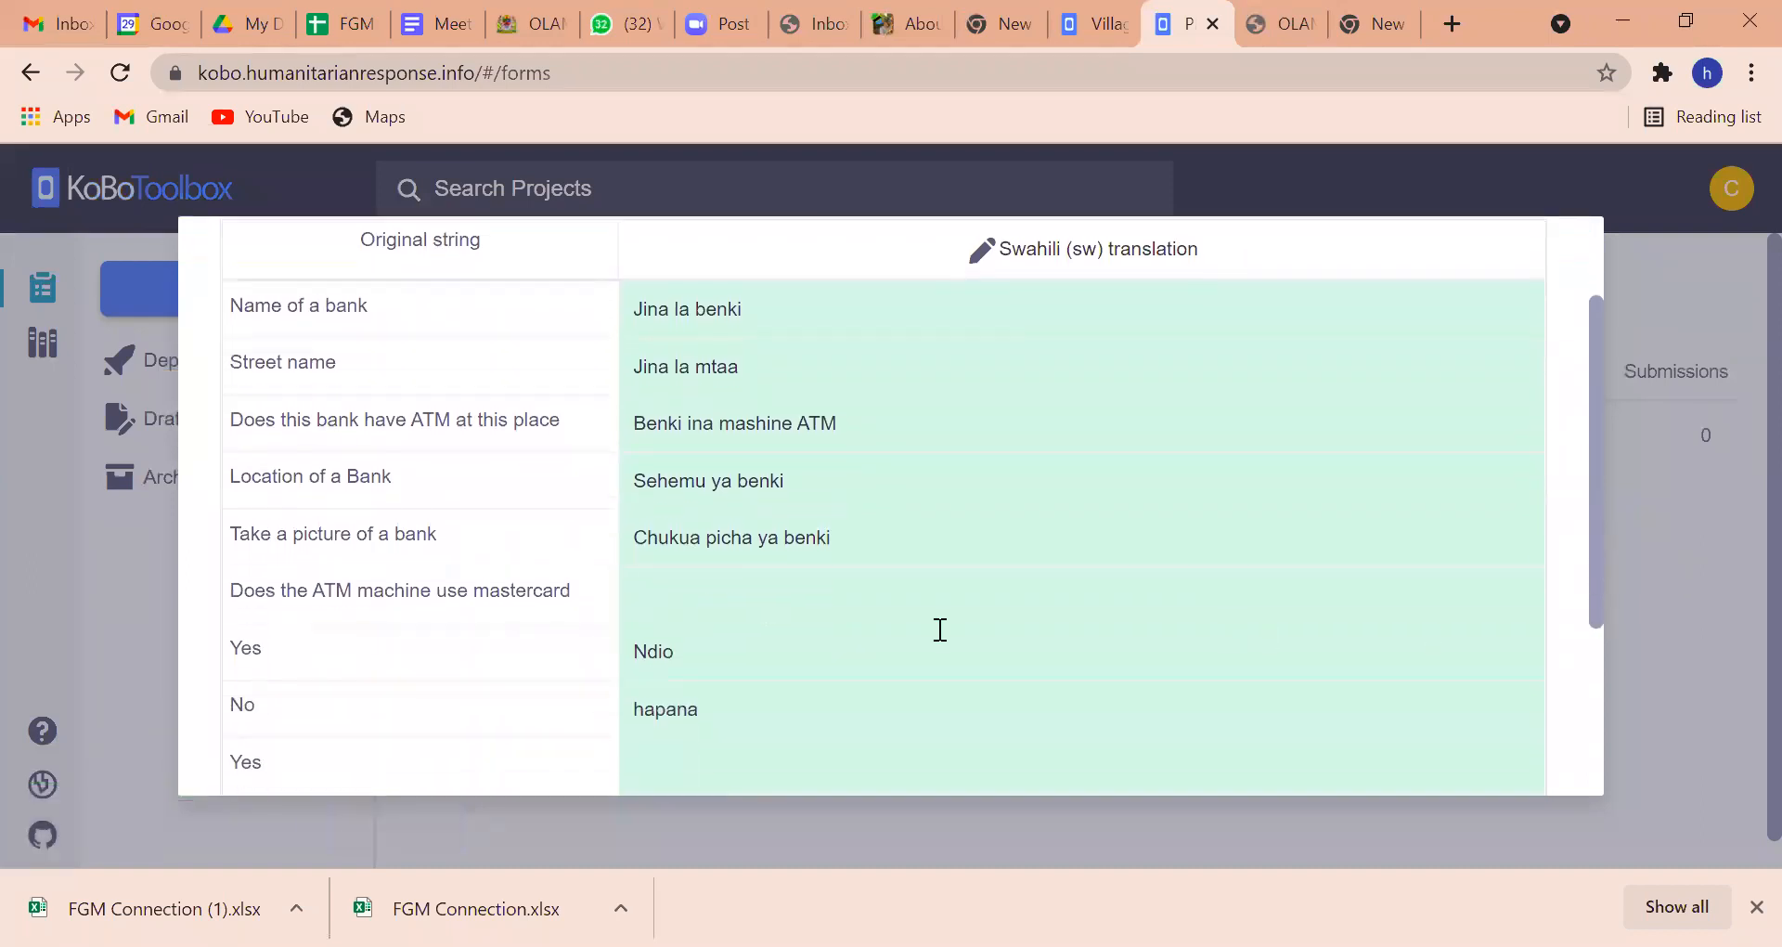
click(642, 597)
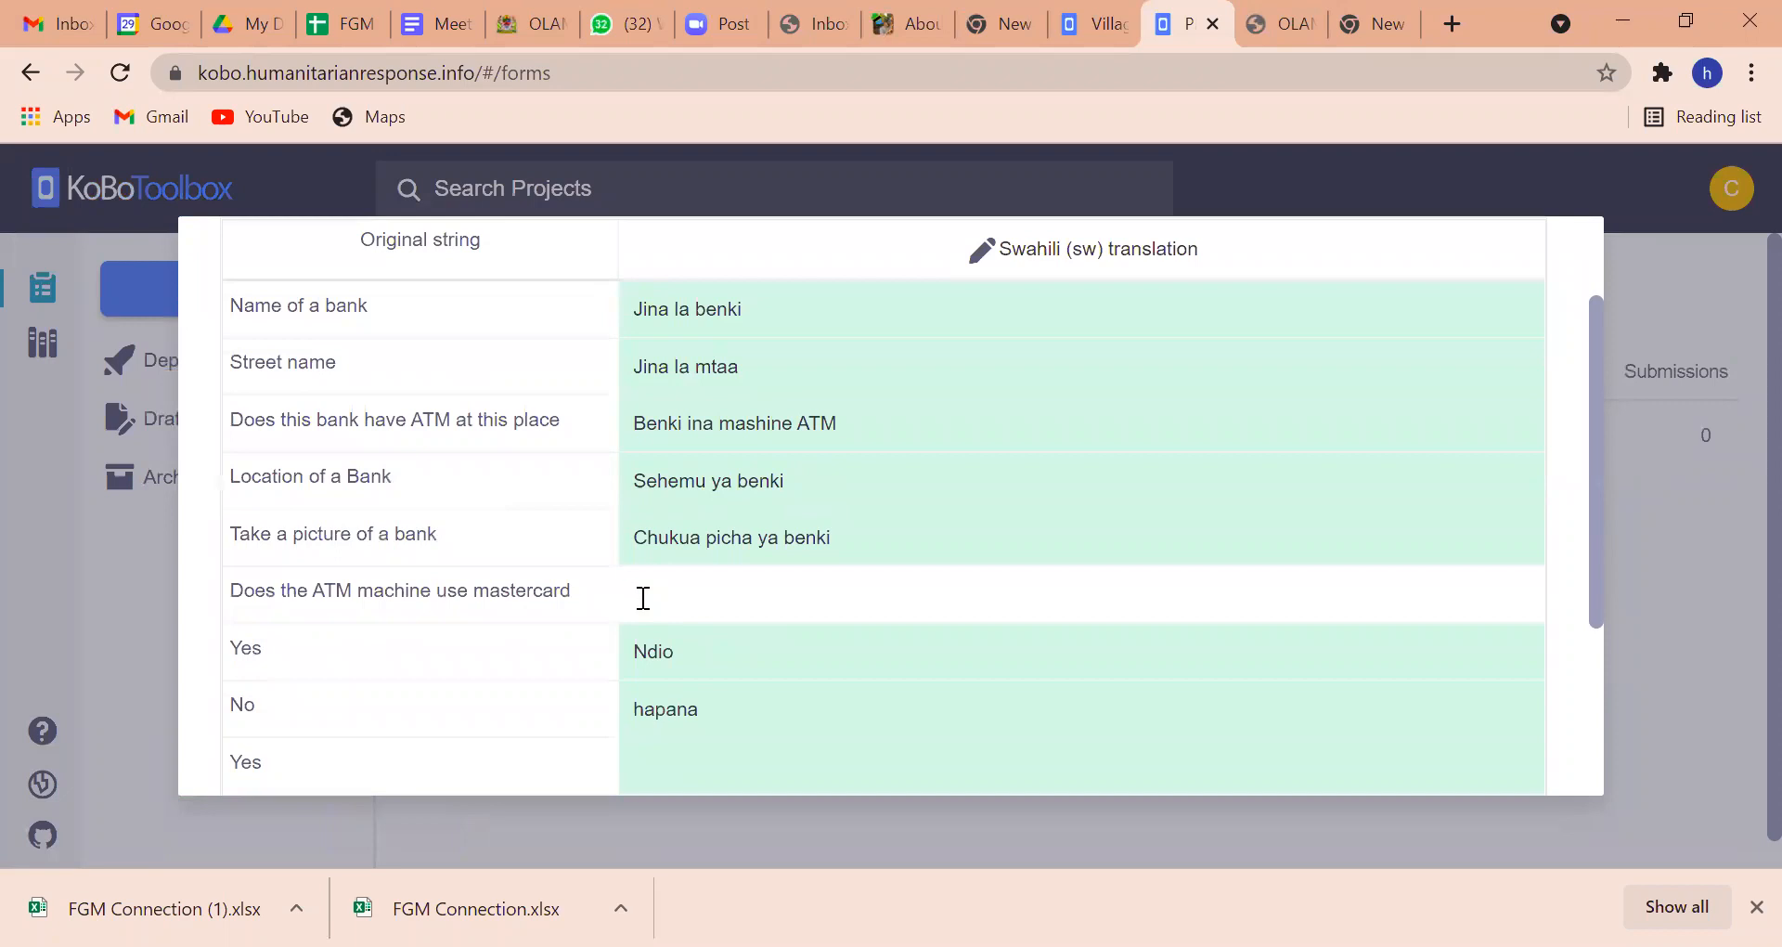
text(Hii ATM inatumia mastakadi)
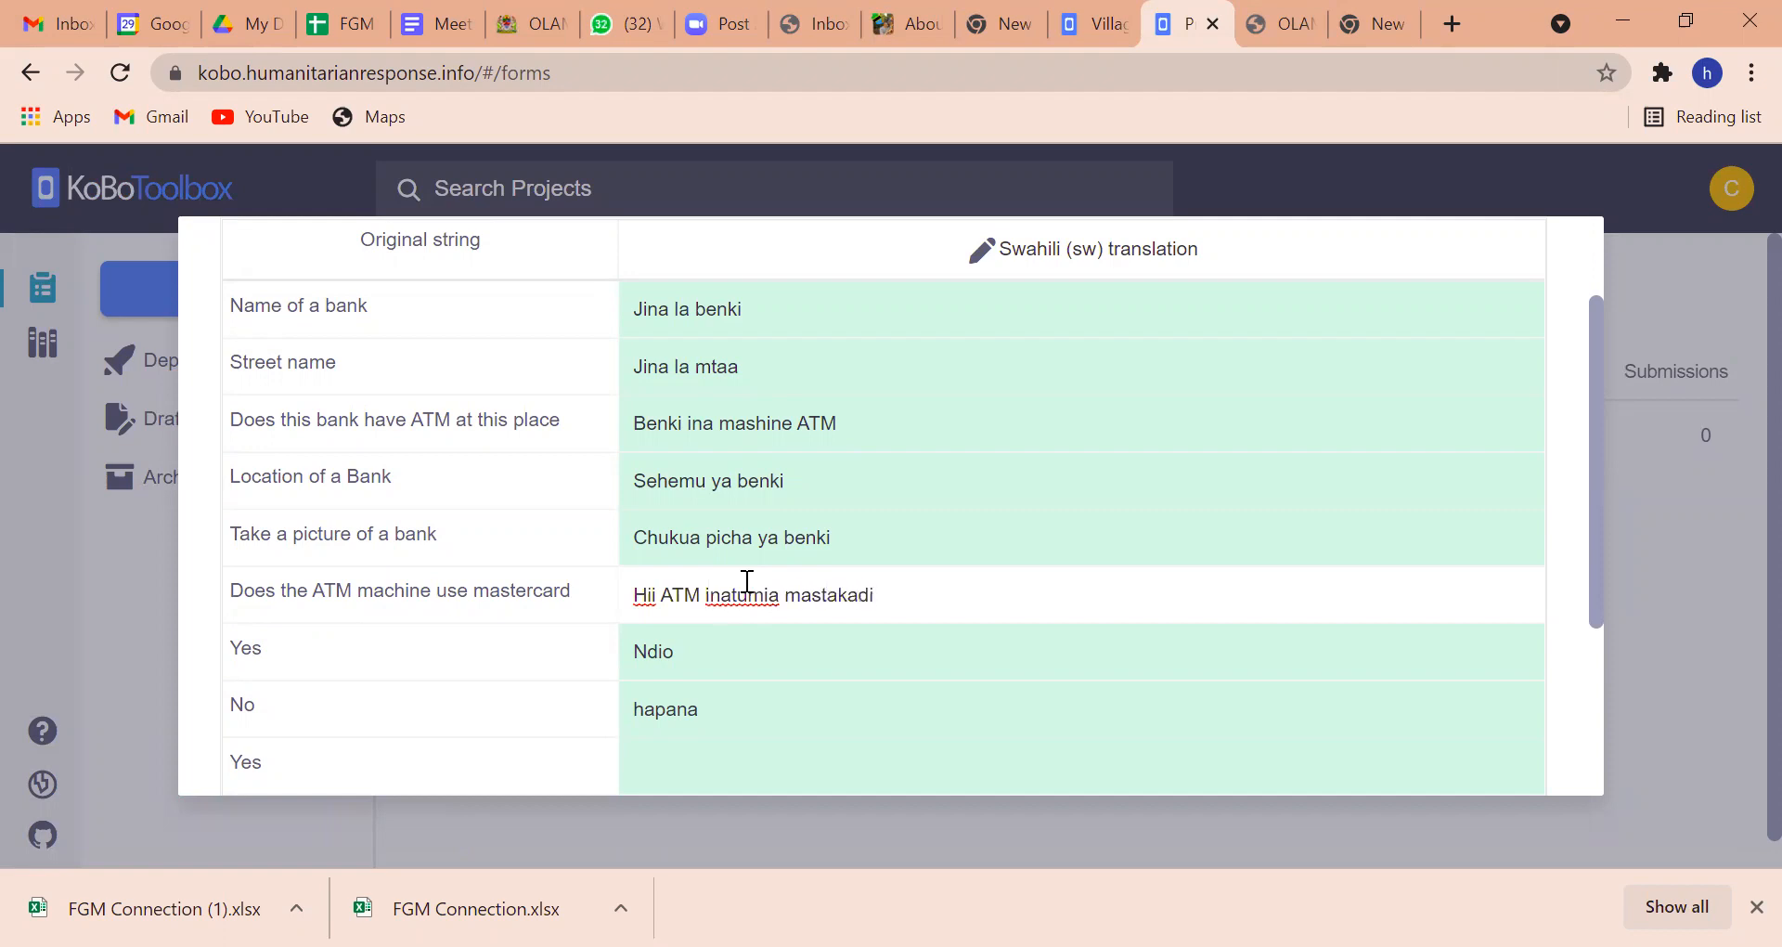
Translate the mastercard question's Yes and No options as "Ndio" and "Hapana", then save the changes and close the translations table.
drag(1596, 598, 1511, 709)
click(680, 588)
text(Ndio)
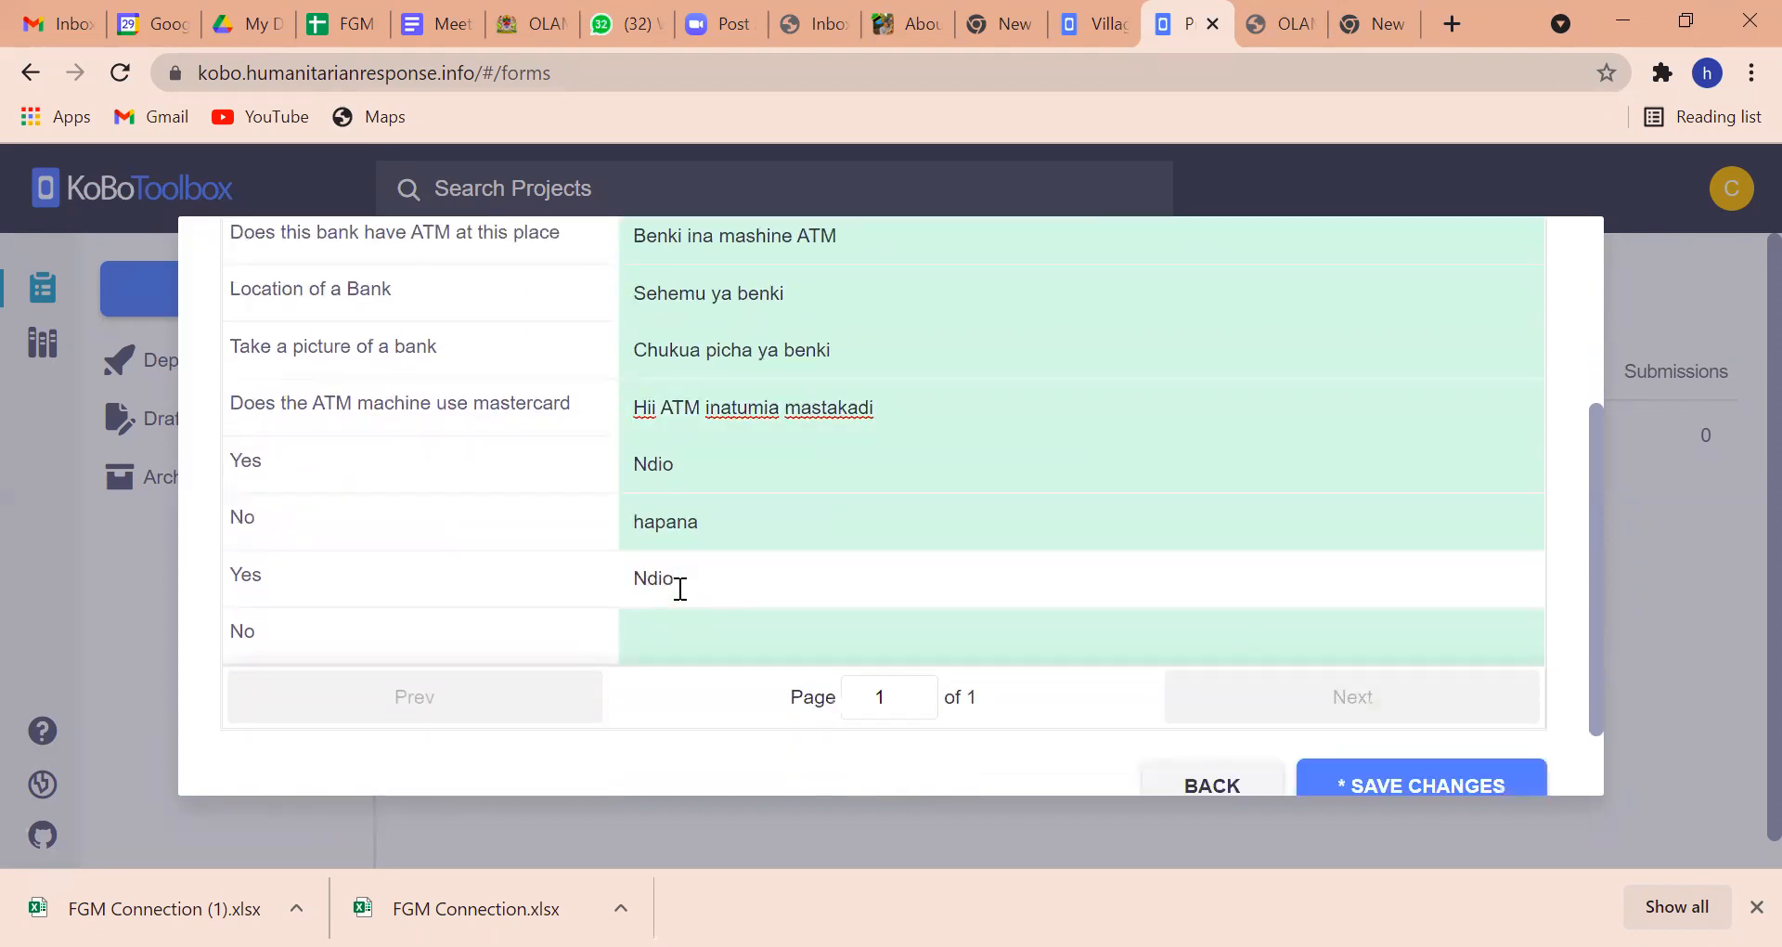
click(650, 627)
text(Hapana)
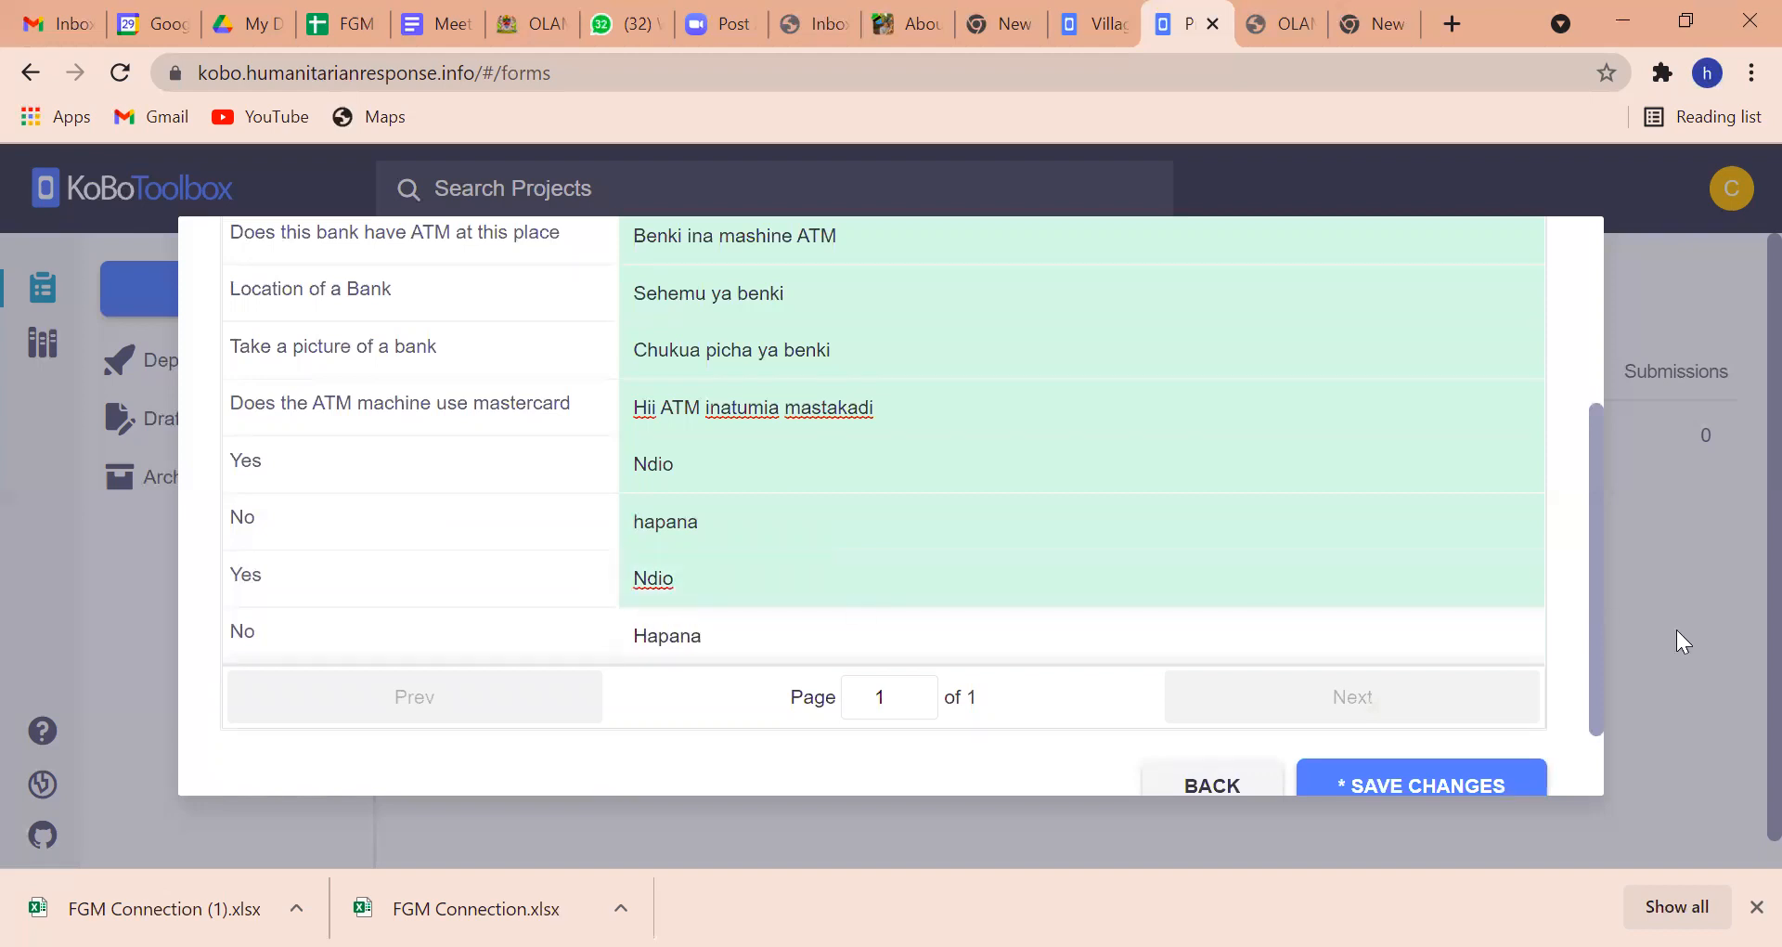
scroll(1595, 644, down, 2)
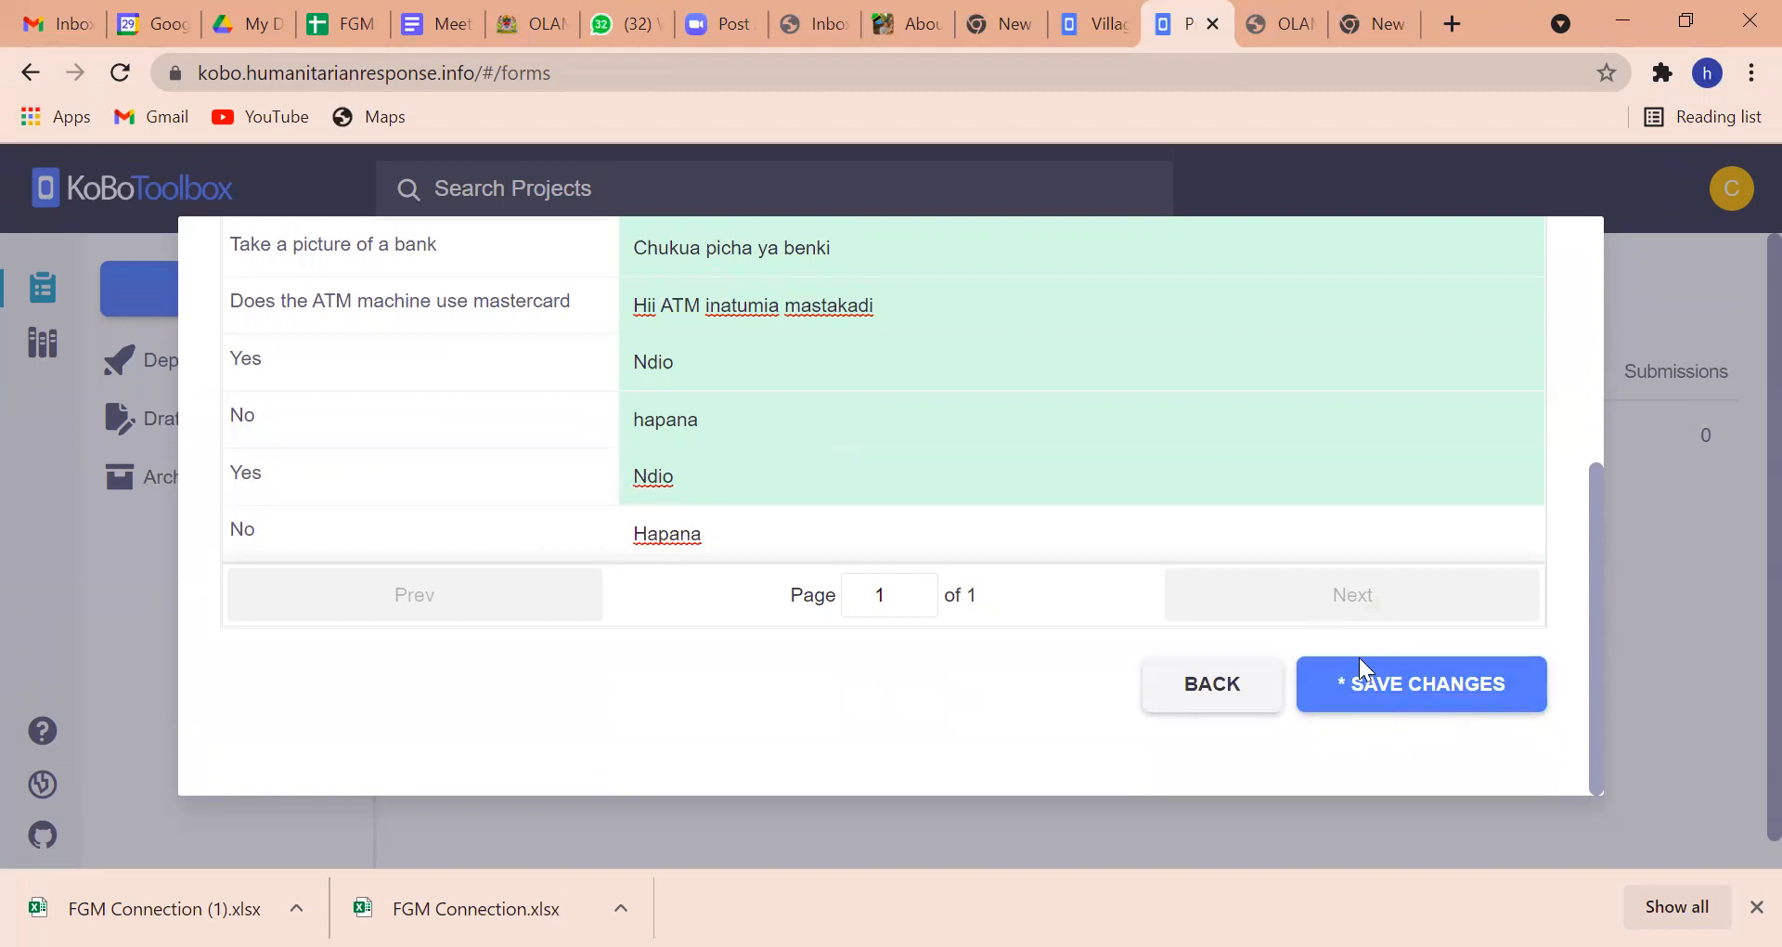
click(1356, 696)
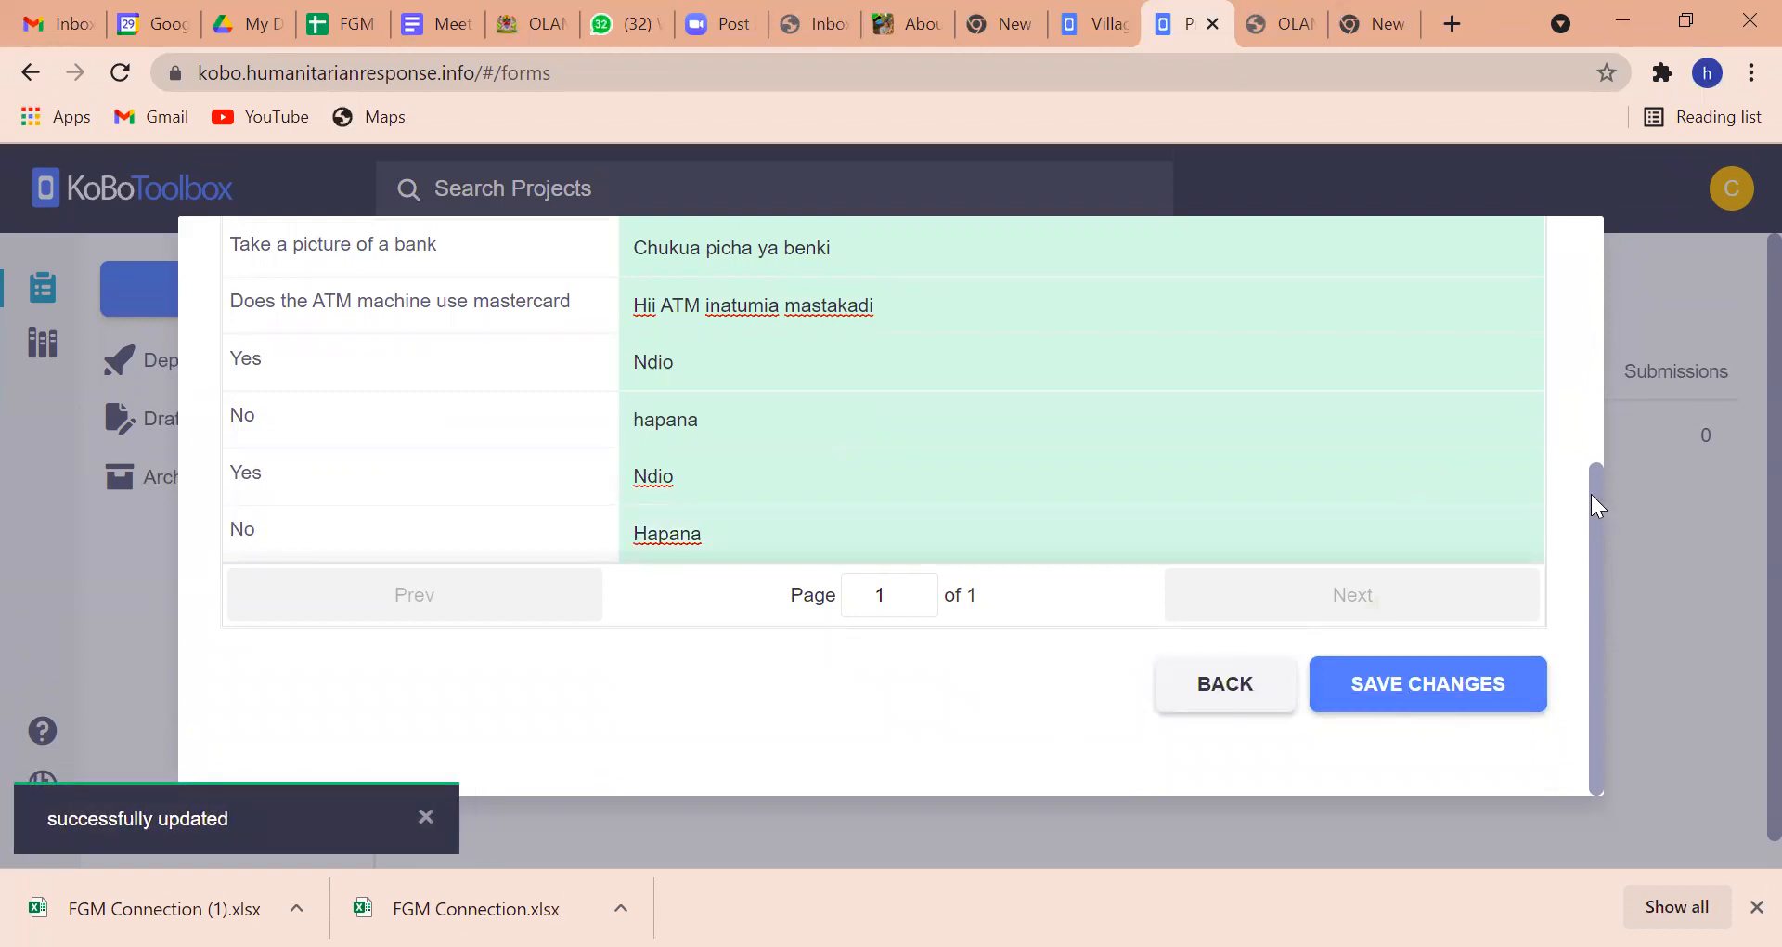
drag(1591, 494, 1583, 225)
click(1546, 256)
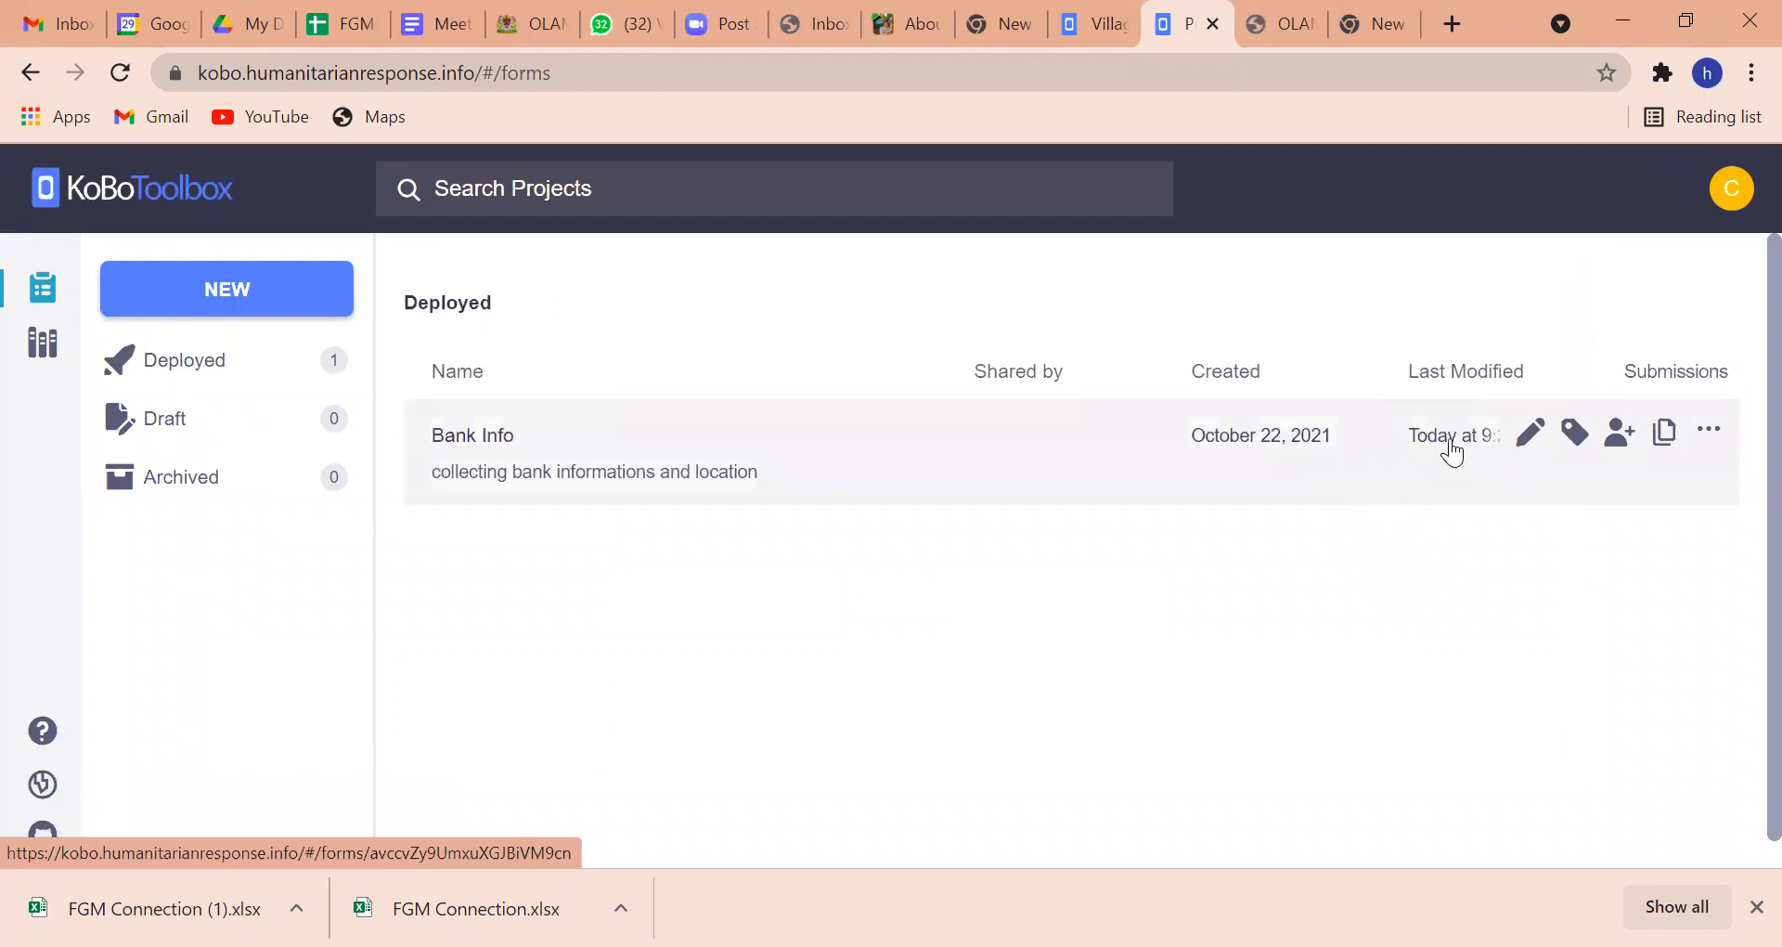
Preview the Bank Info form and test the skip logic by answering the ATM question Yes and then No, then close the preview.
click(1507, 440)
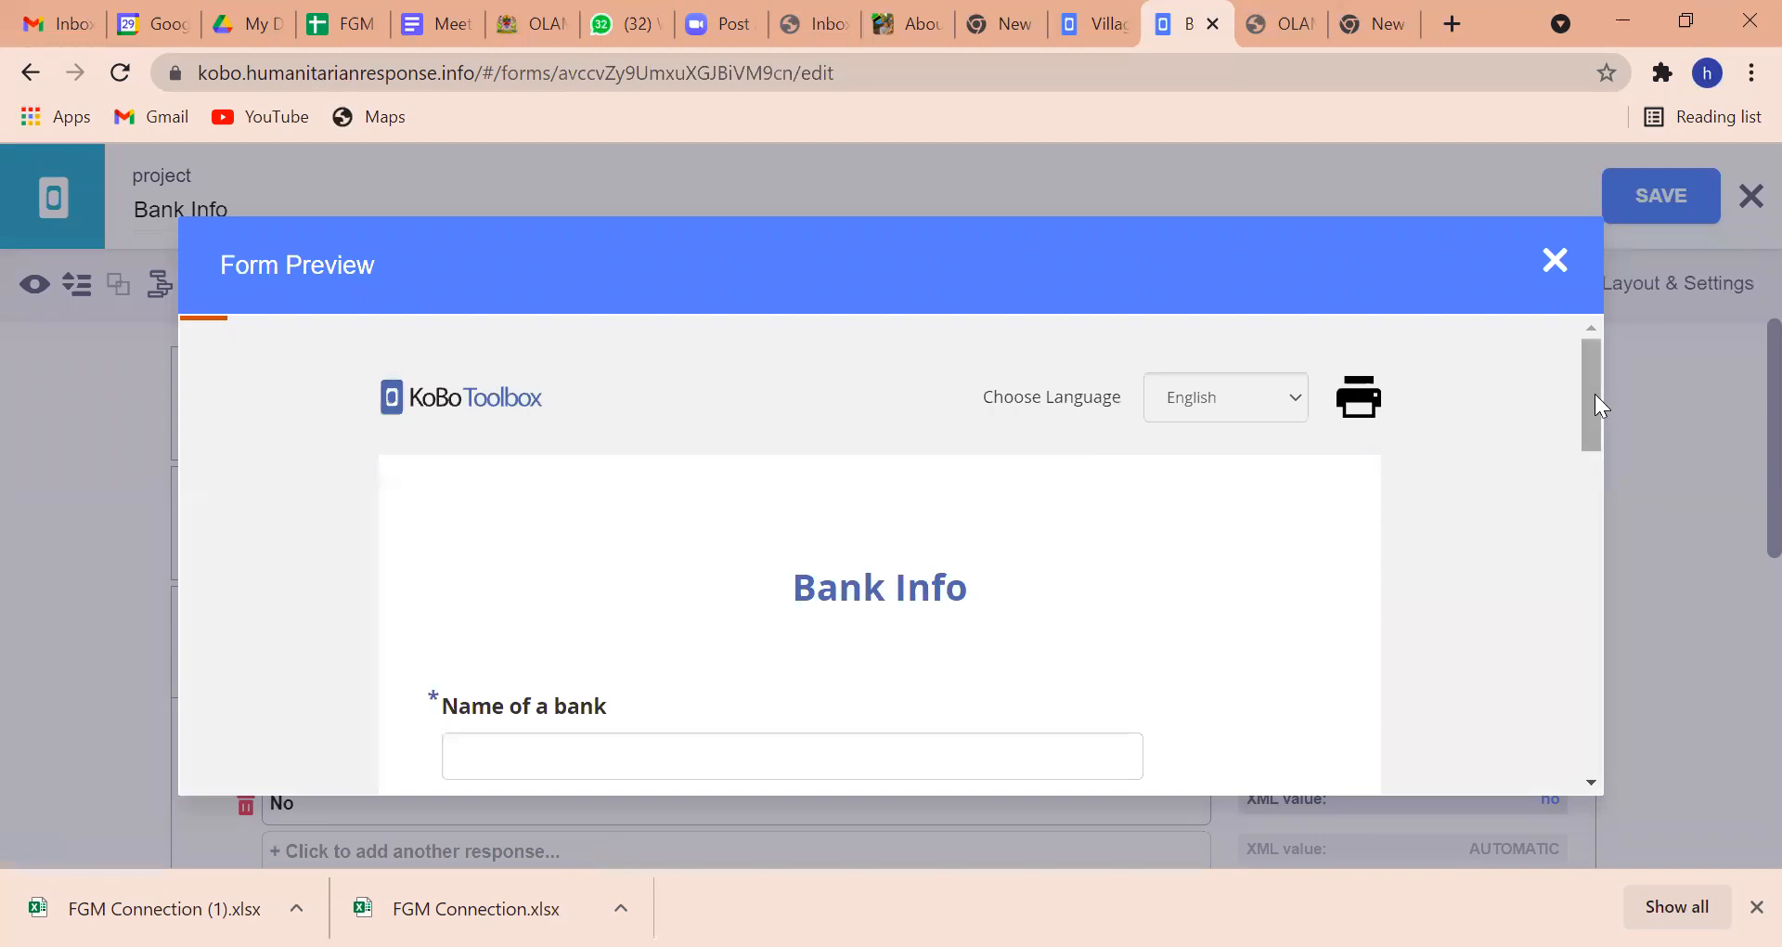
drag(1595, 395, 1579, 425)
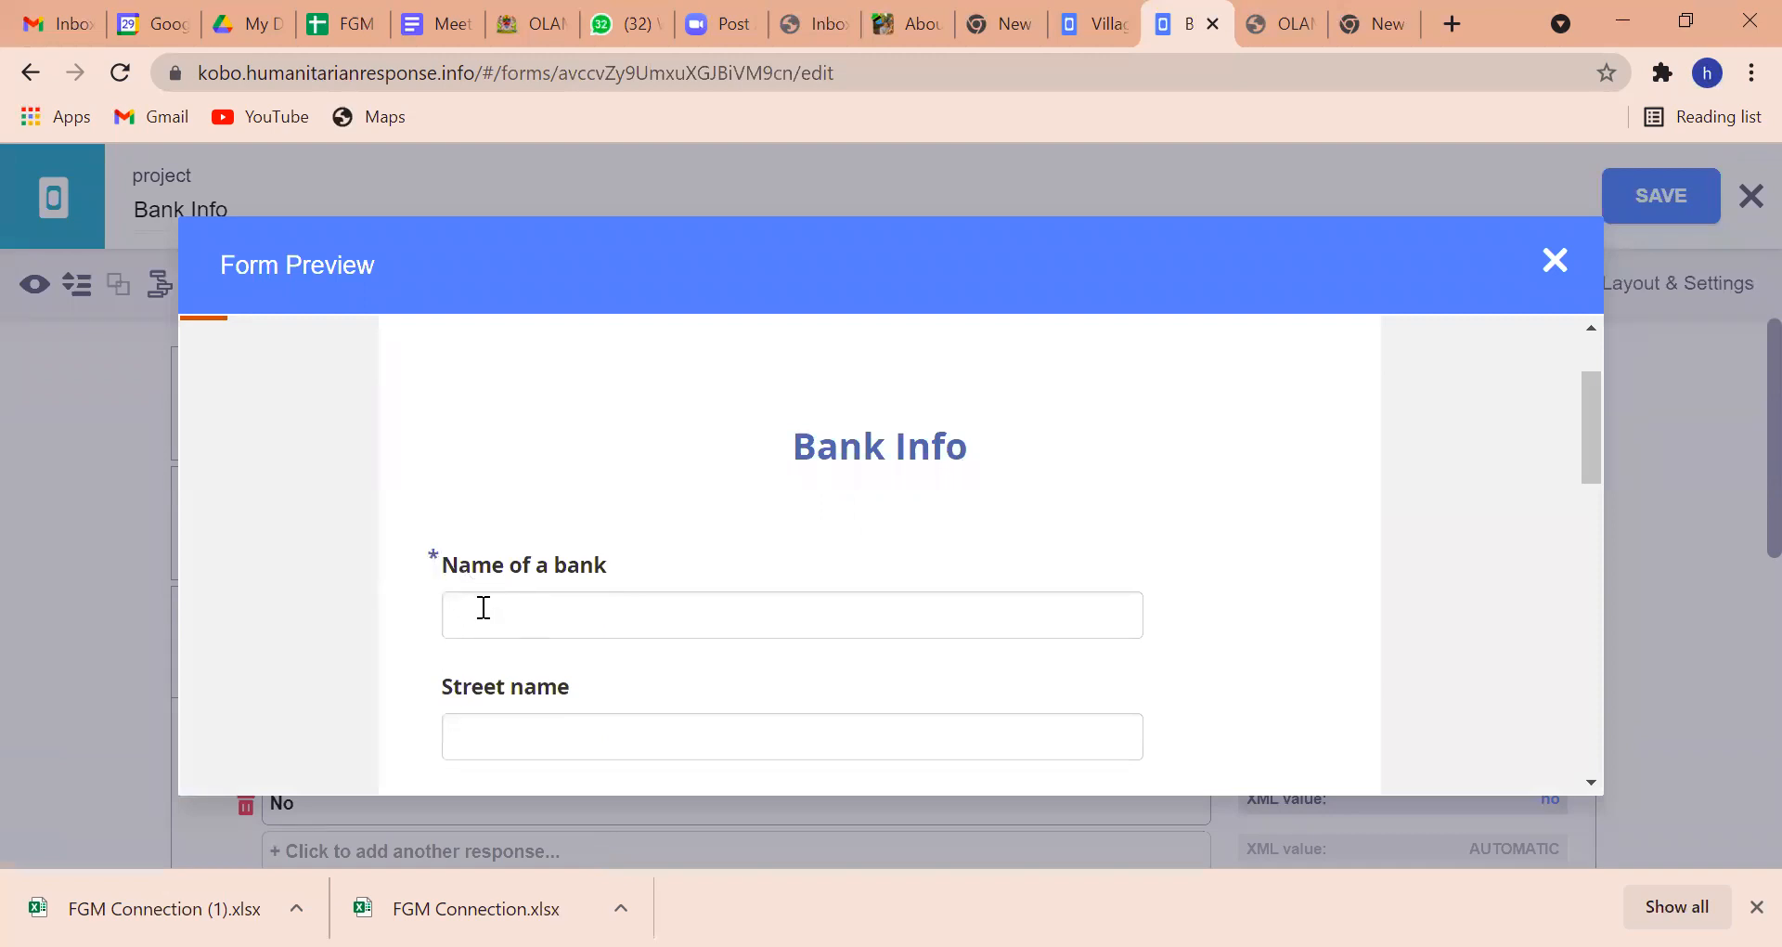
drag(1581, 444, 1567, 523)
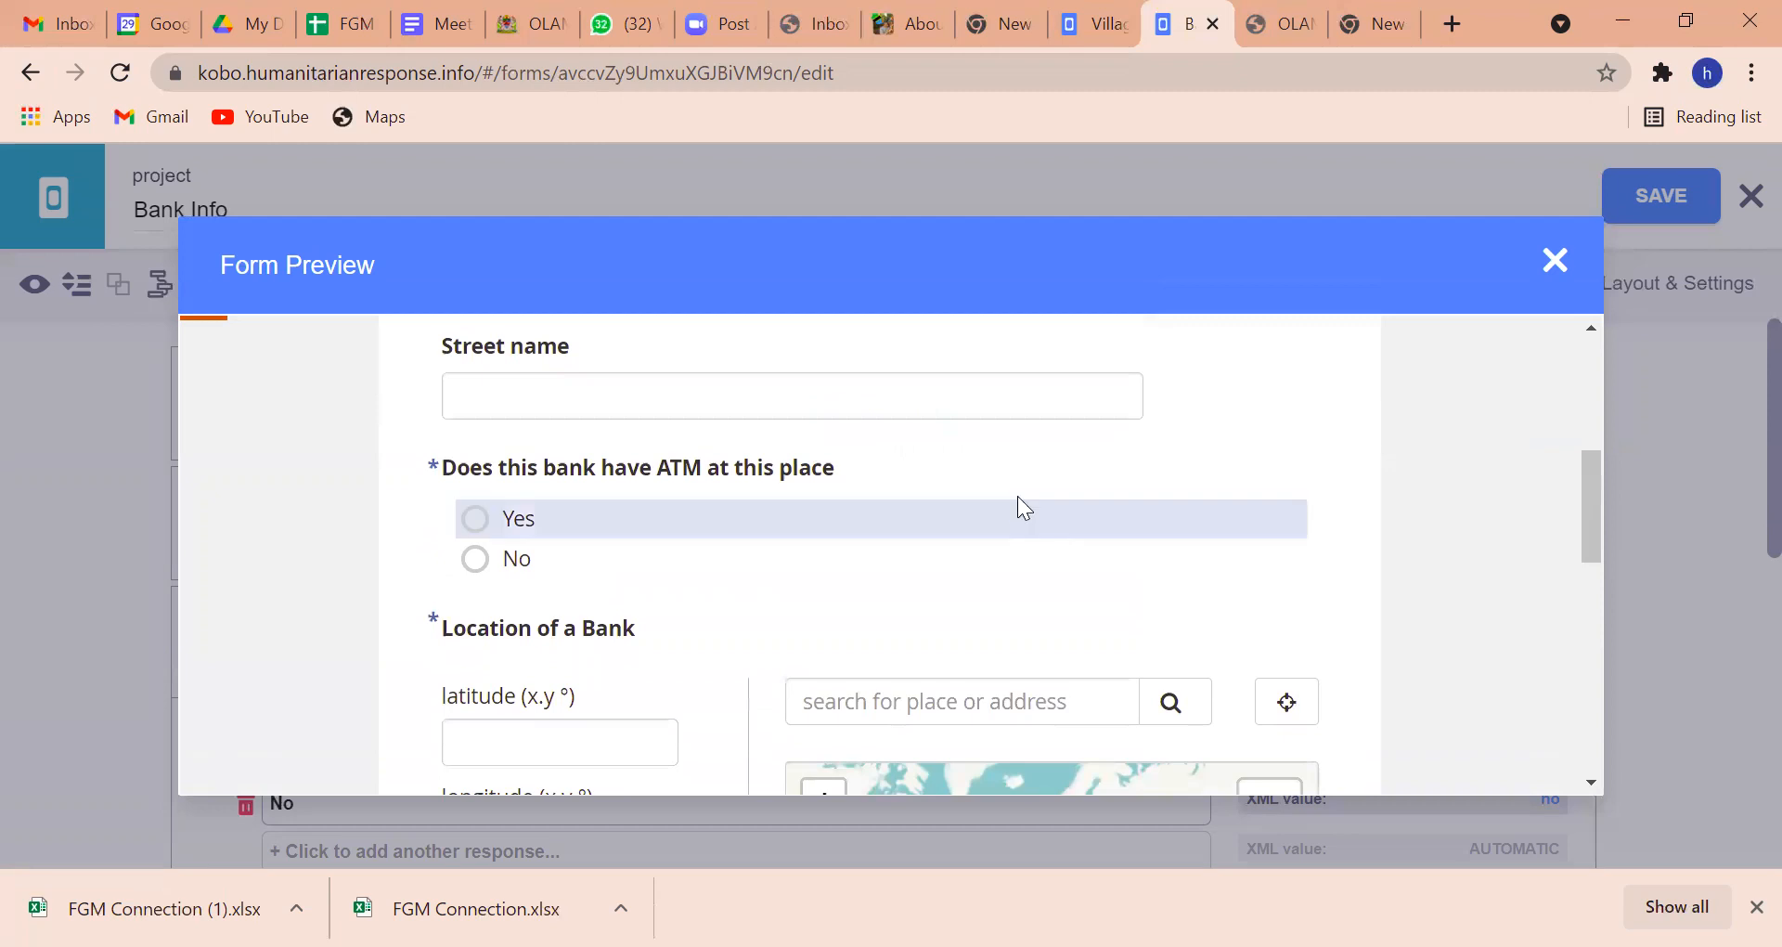
click(475, 519)
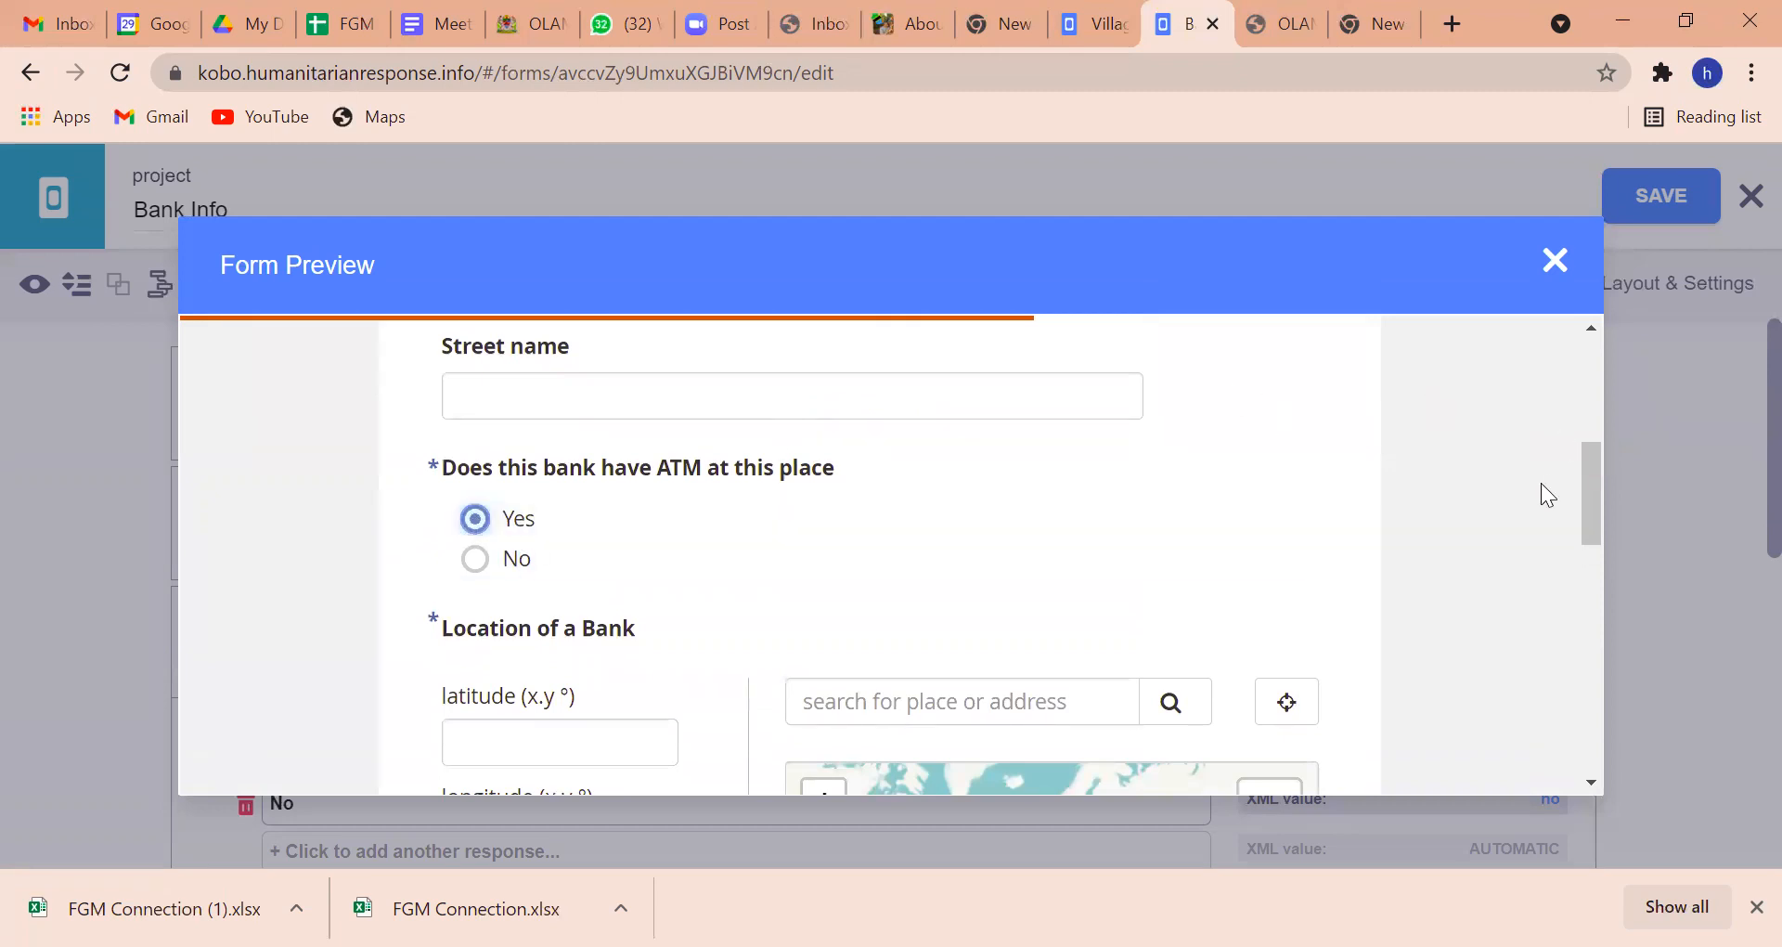
mouse_move(1592, 525)
mouse_down()
mouse_move(1598, 733)
mouse_move(1565, 446)
mouse_move(1570, 510)
mouse_up()
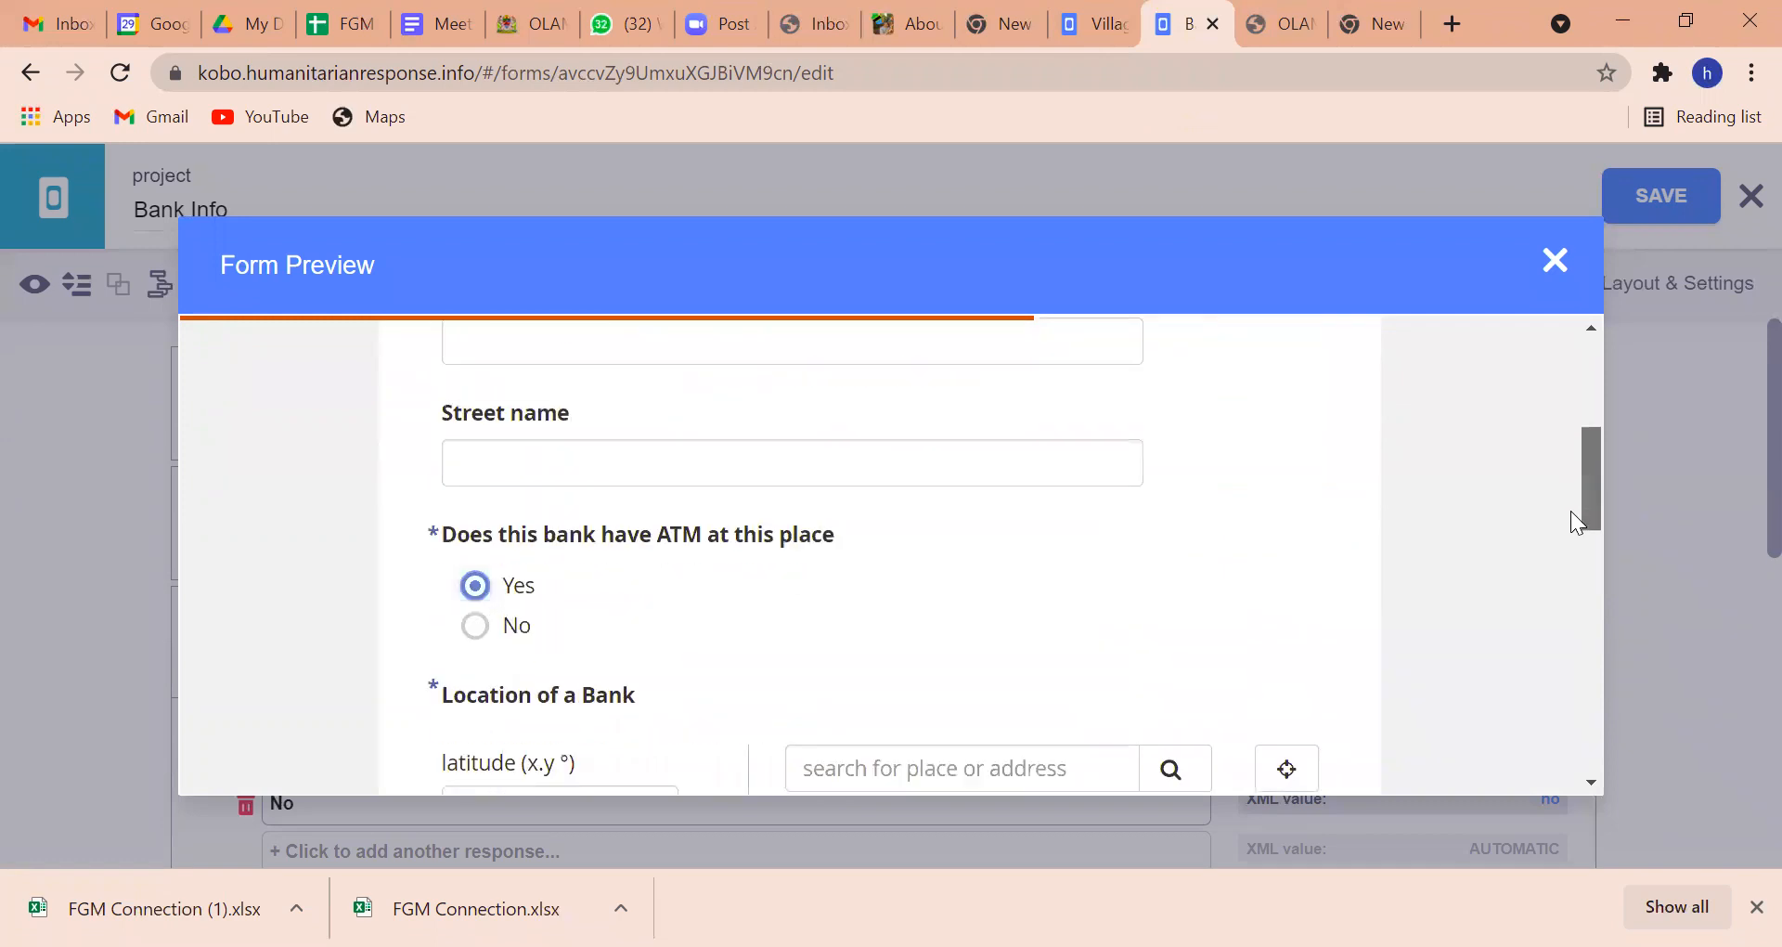
click(472, 632)
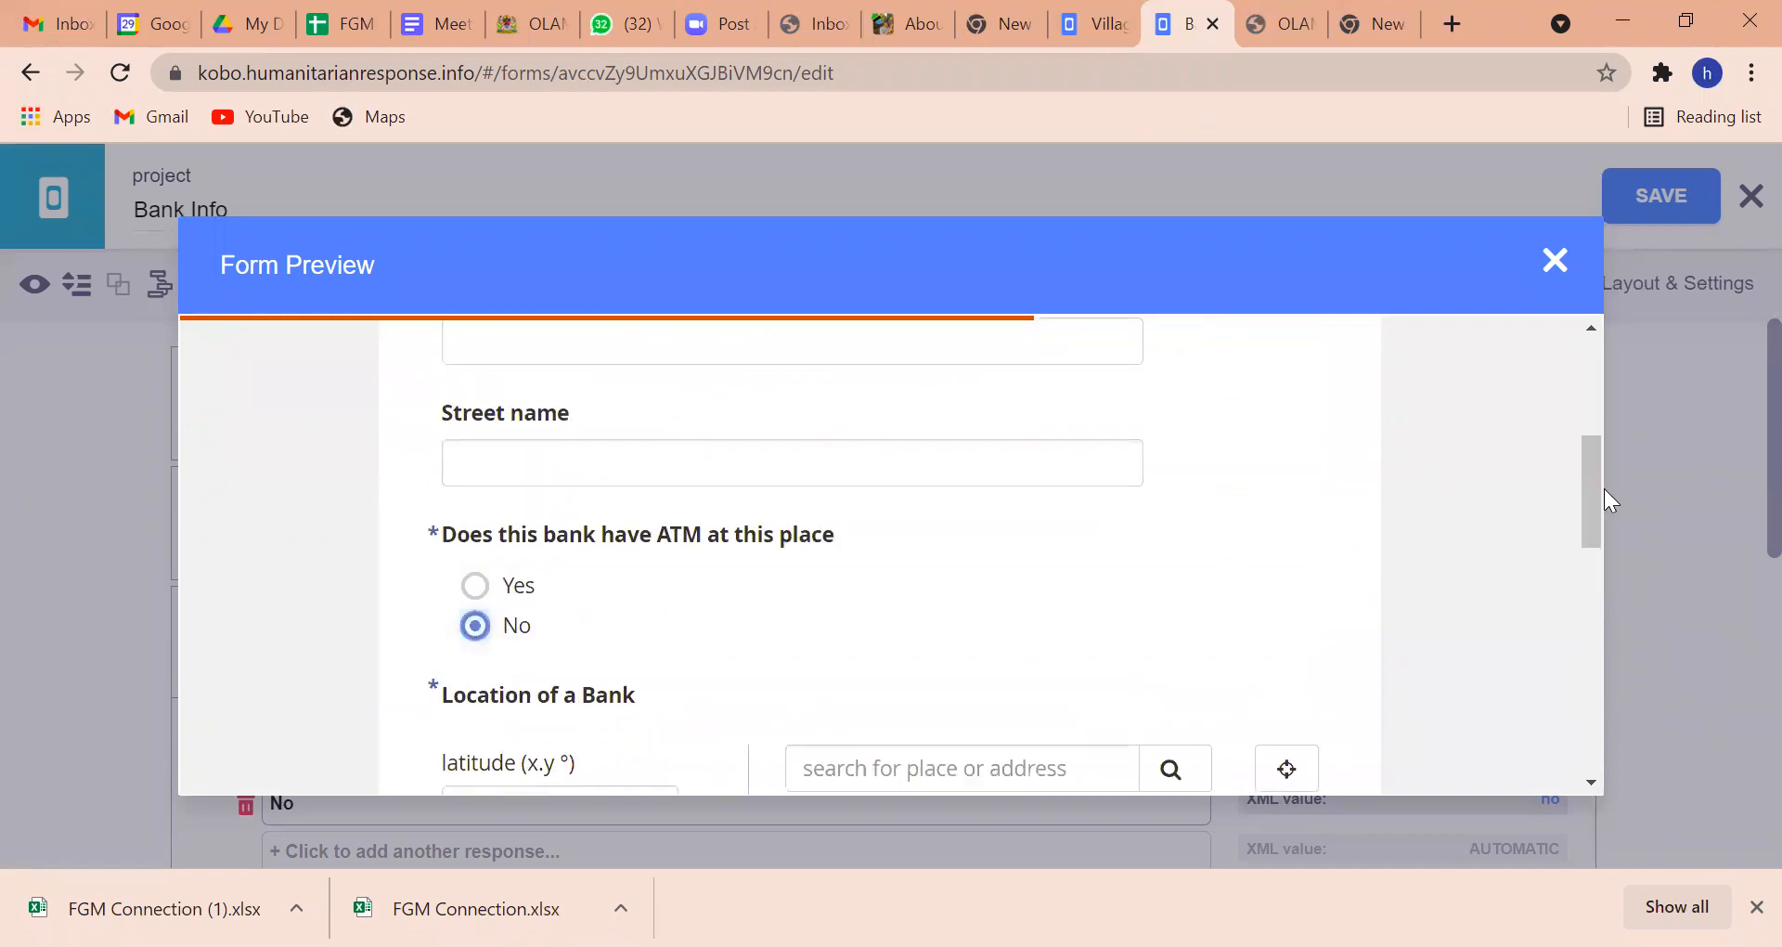
drag(1595, 494, 1548, 363)
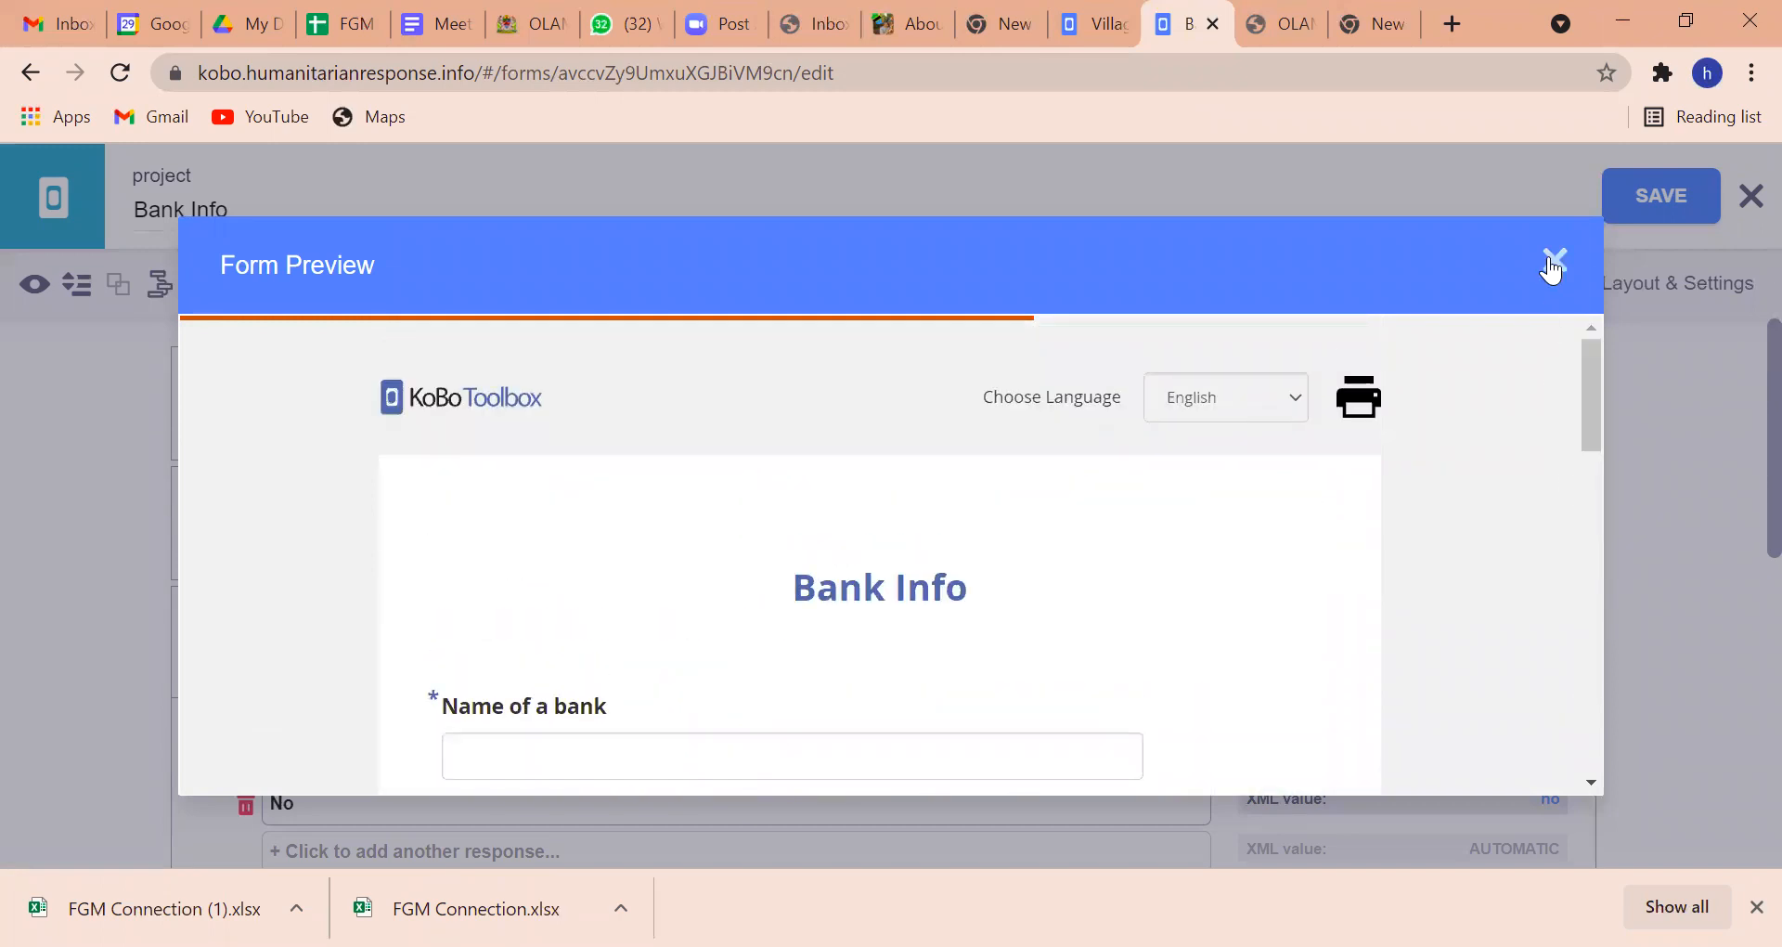
click(1551, 260)
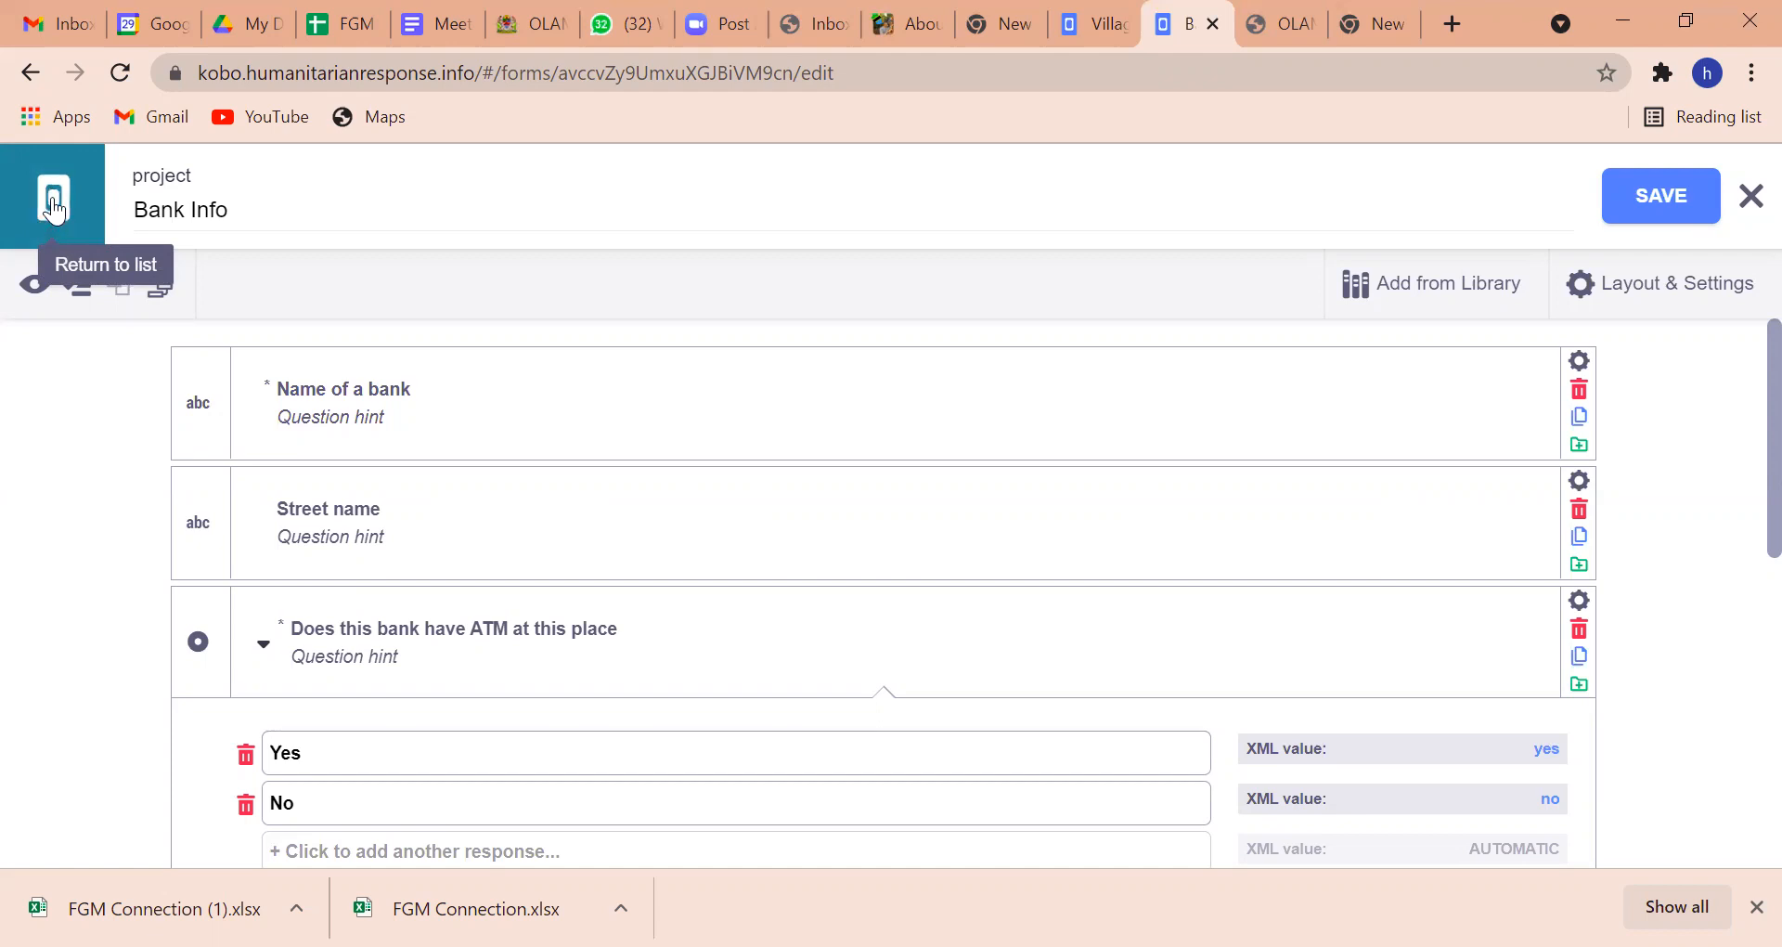
Leave the form editor, open the Bank Info project and redeploy the form, overwriting the existing deployment.
mouse_move(1569, 433)
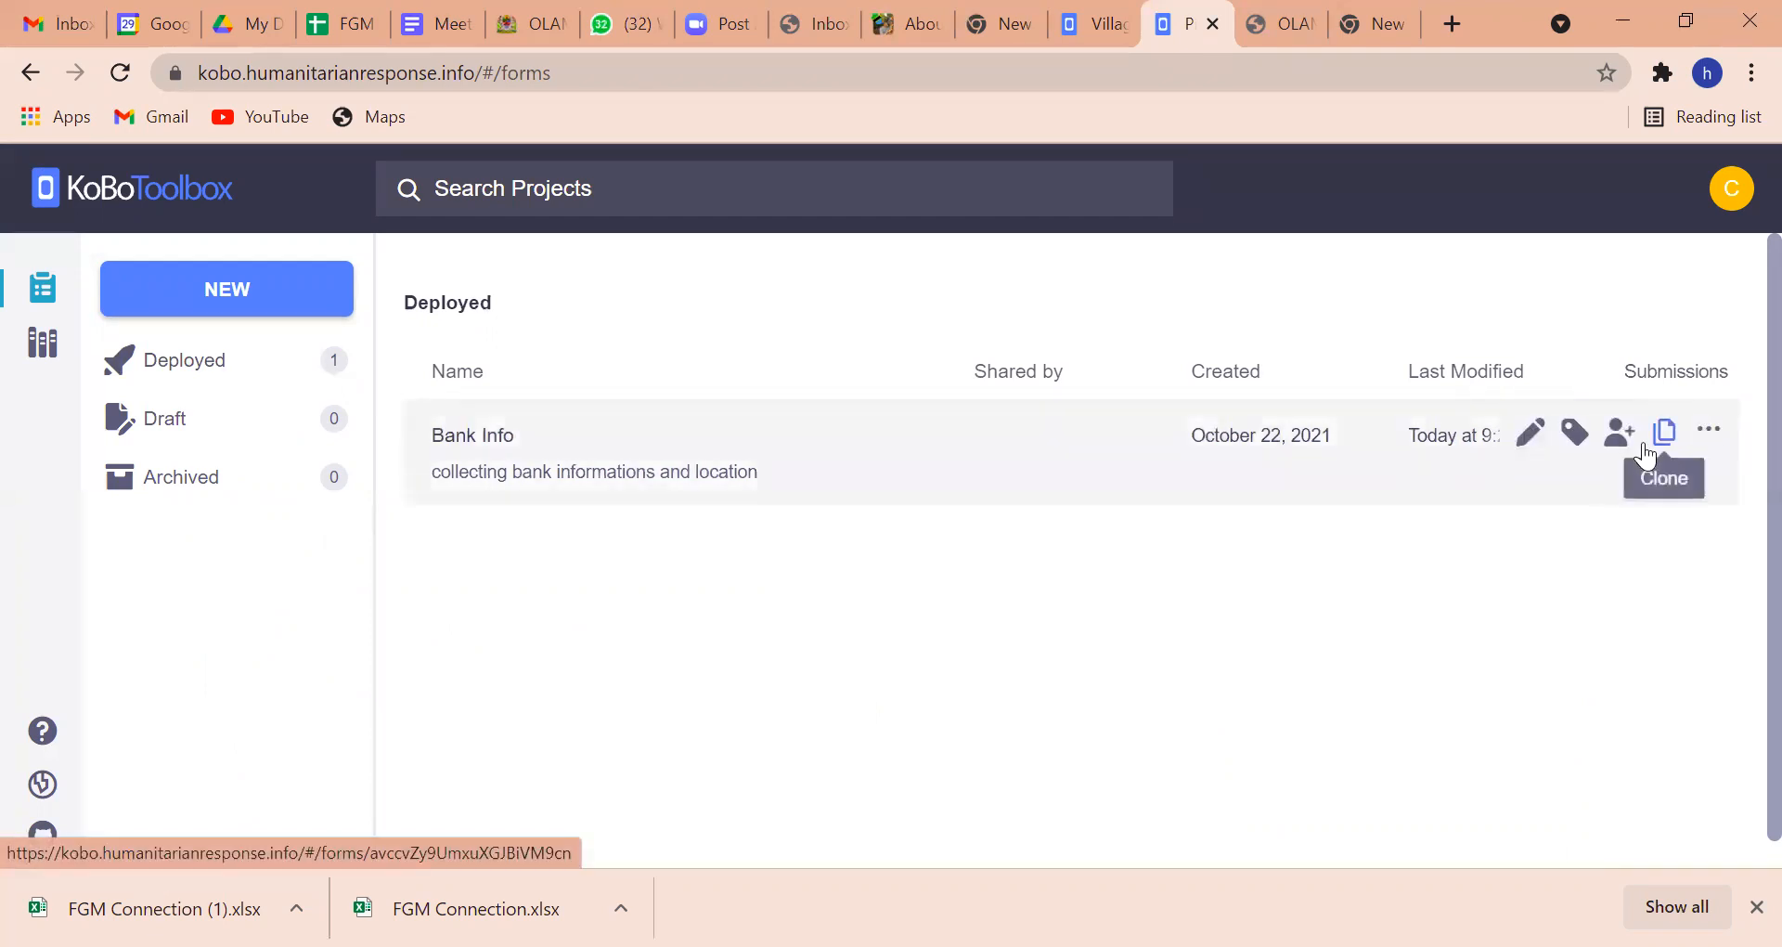
click(1710, 434)
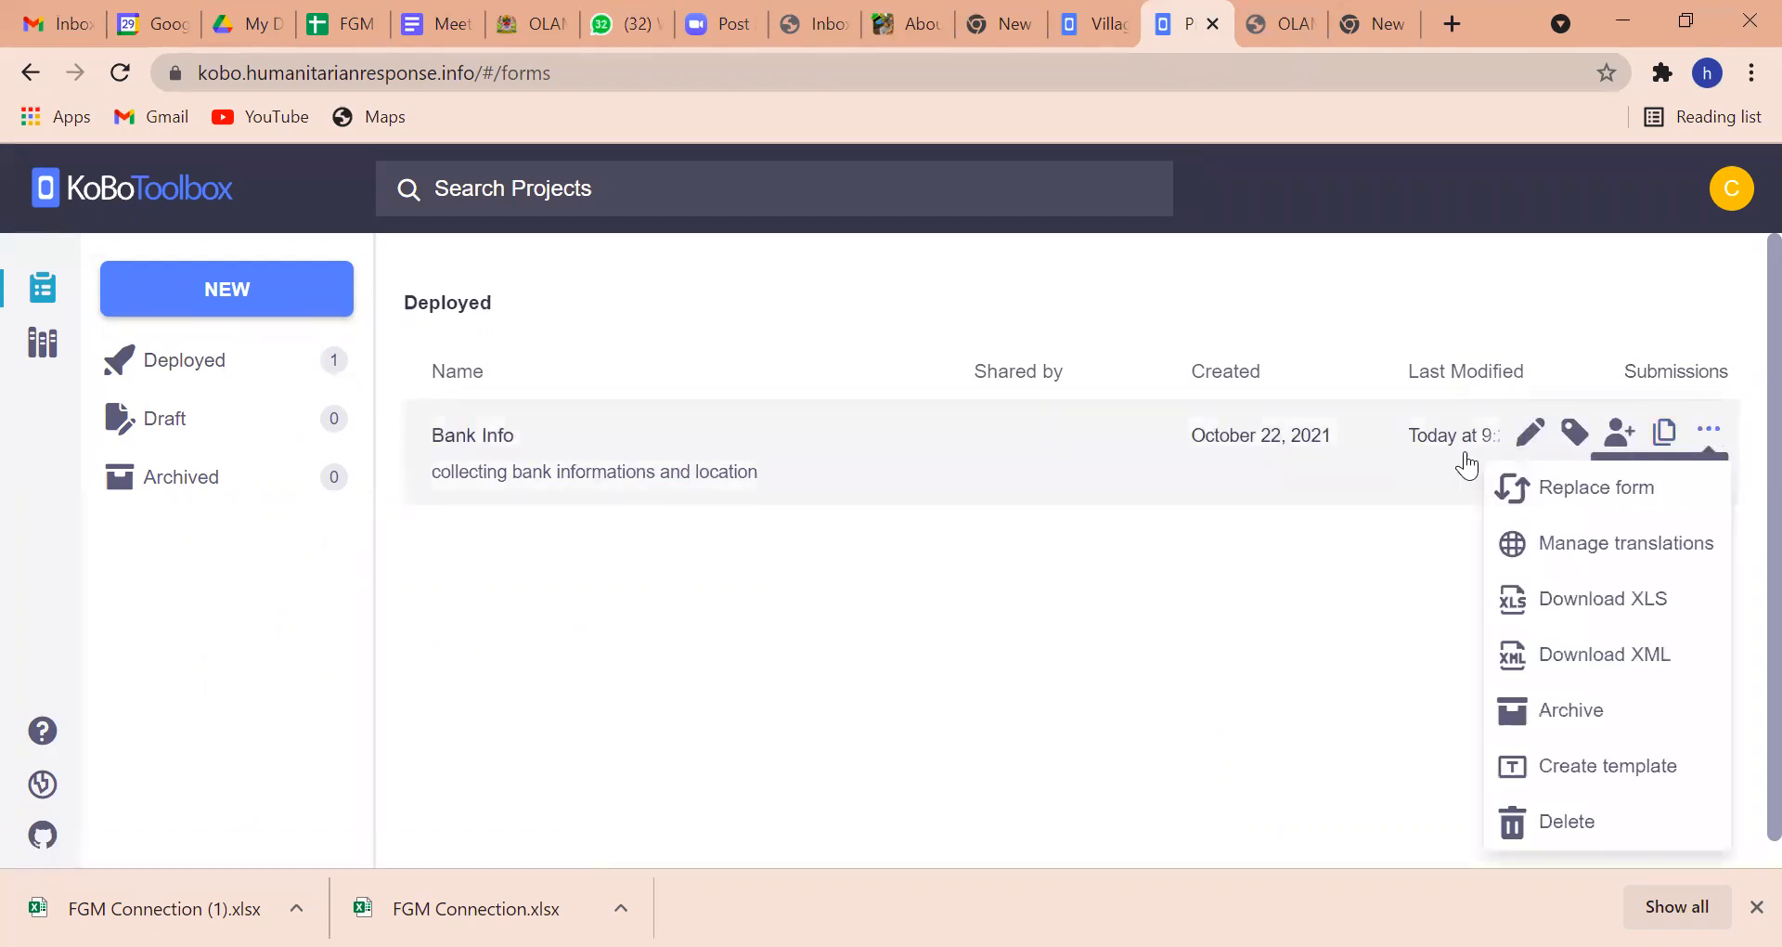
click(1254, 455)
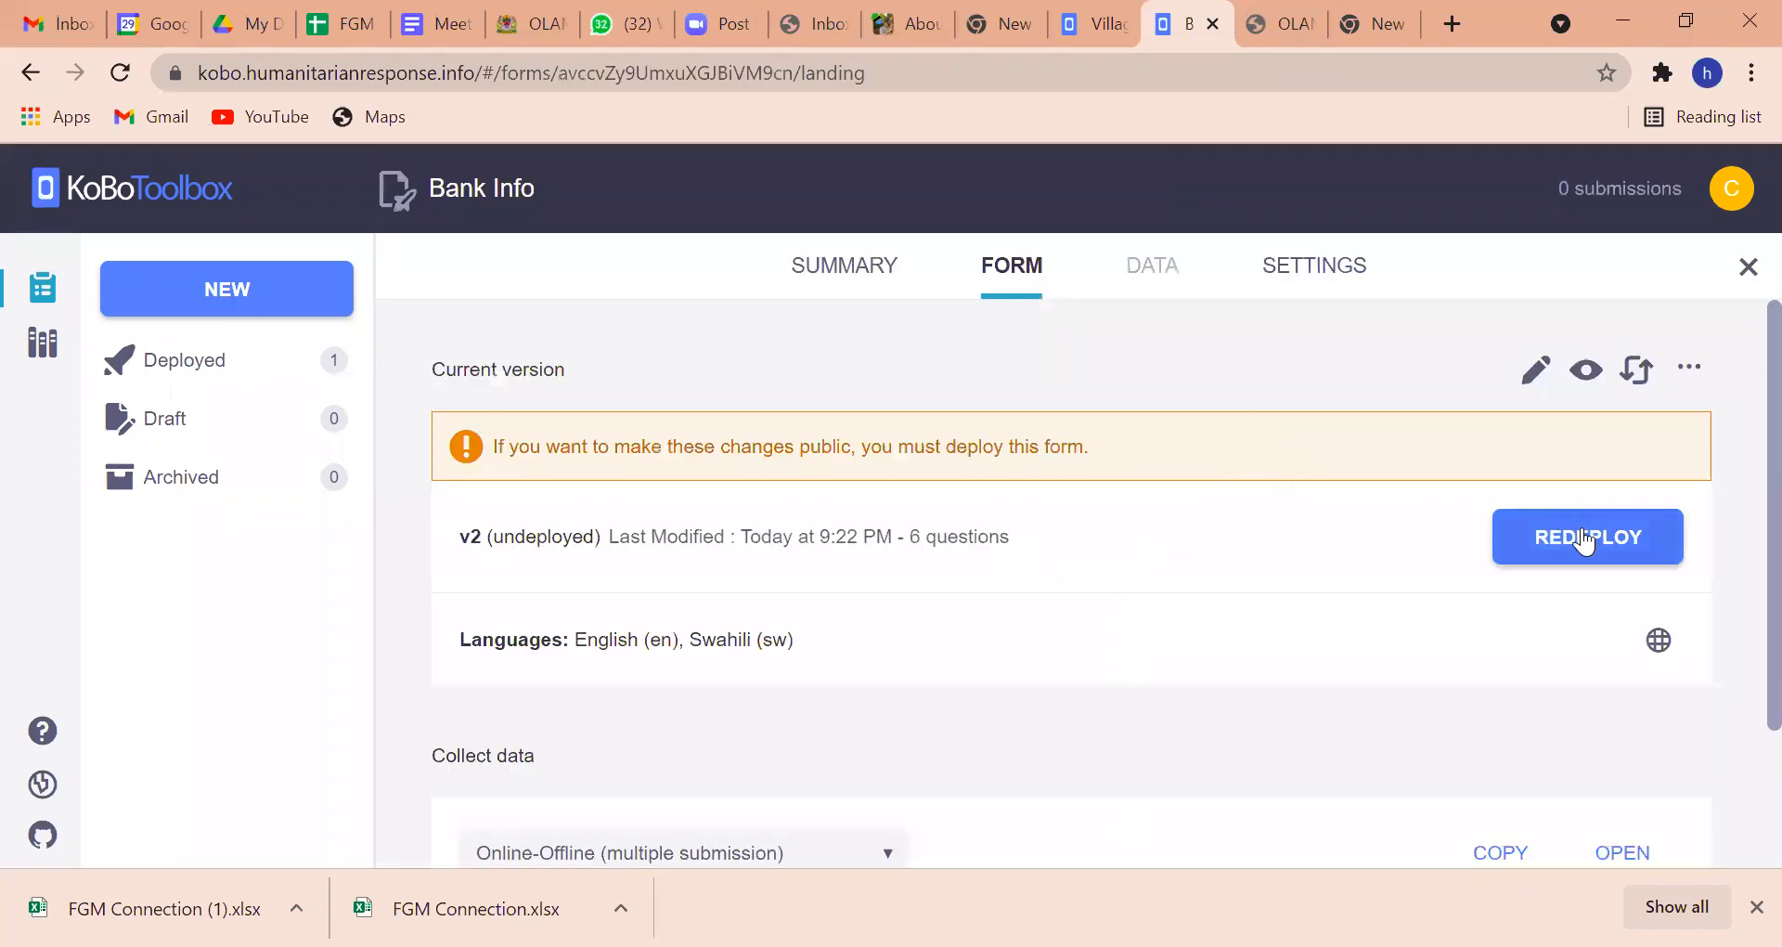
click(1584, 538)
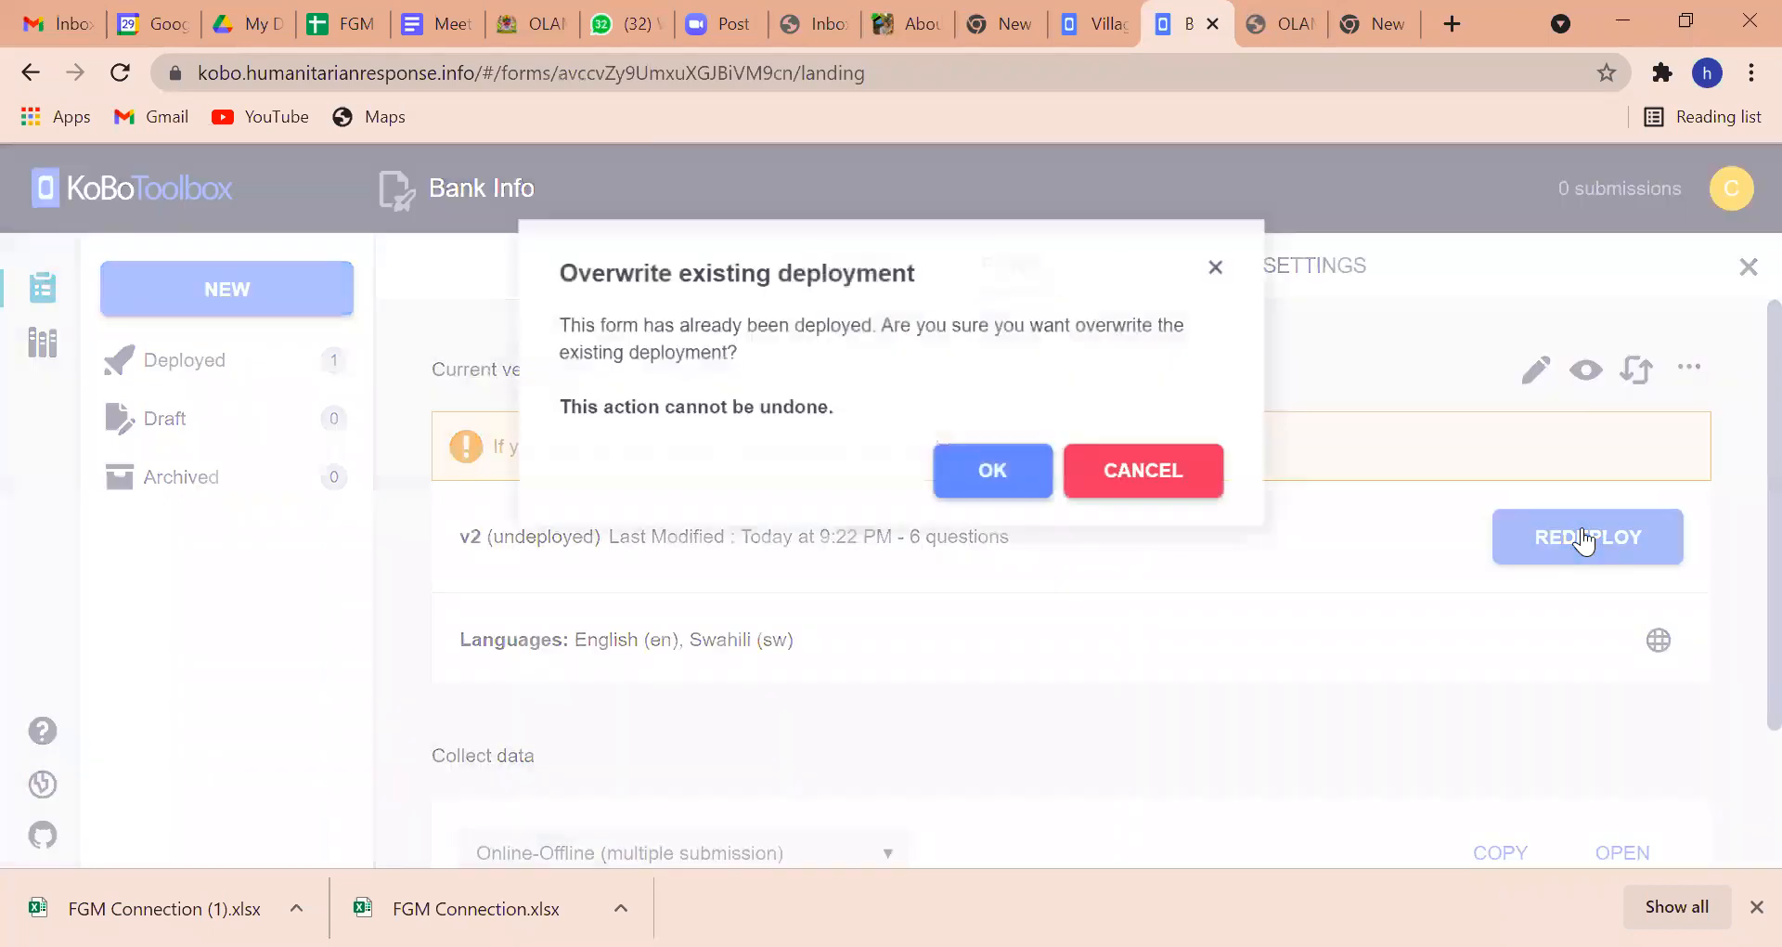
click(994, 479)
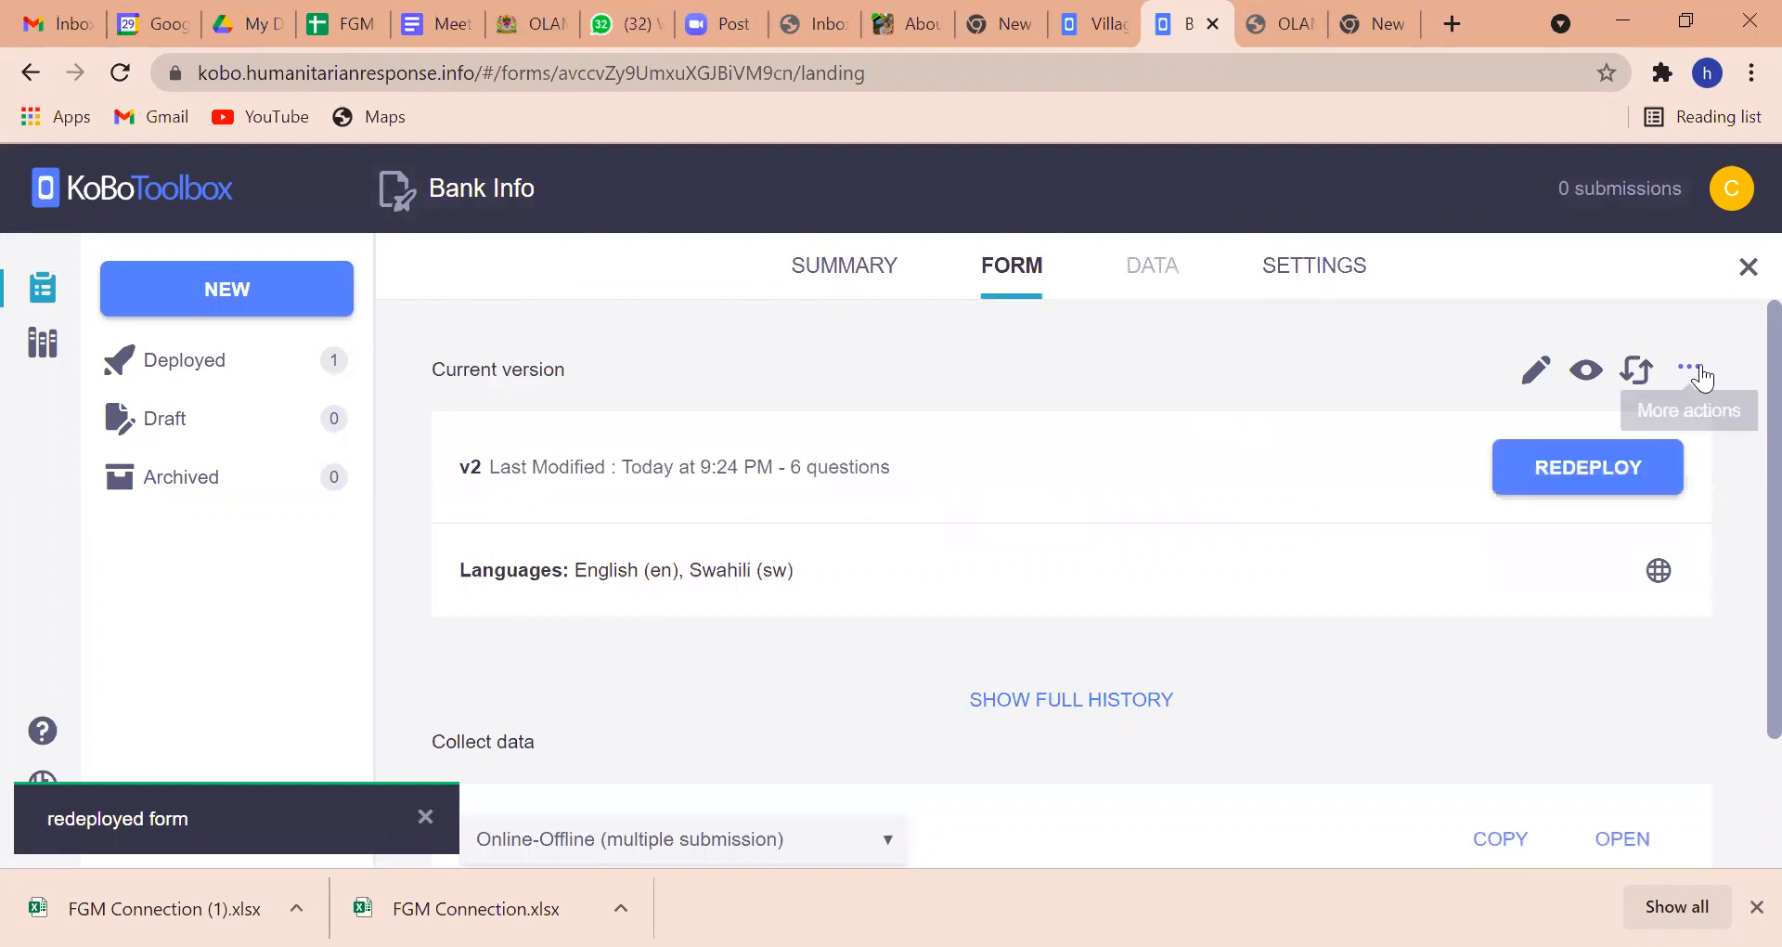
Review the Bank Info project's general settings and its summary page.
click(1288, 272)
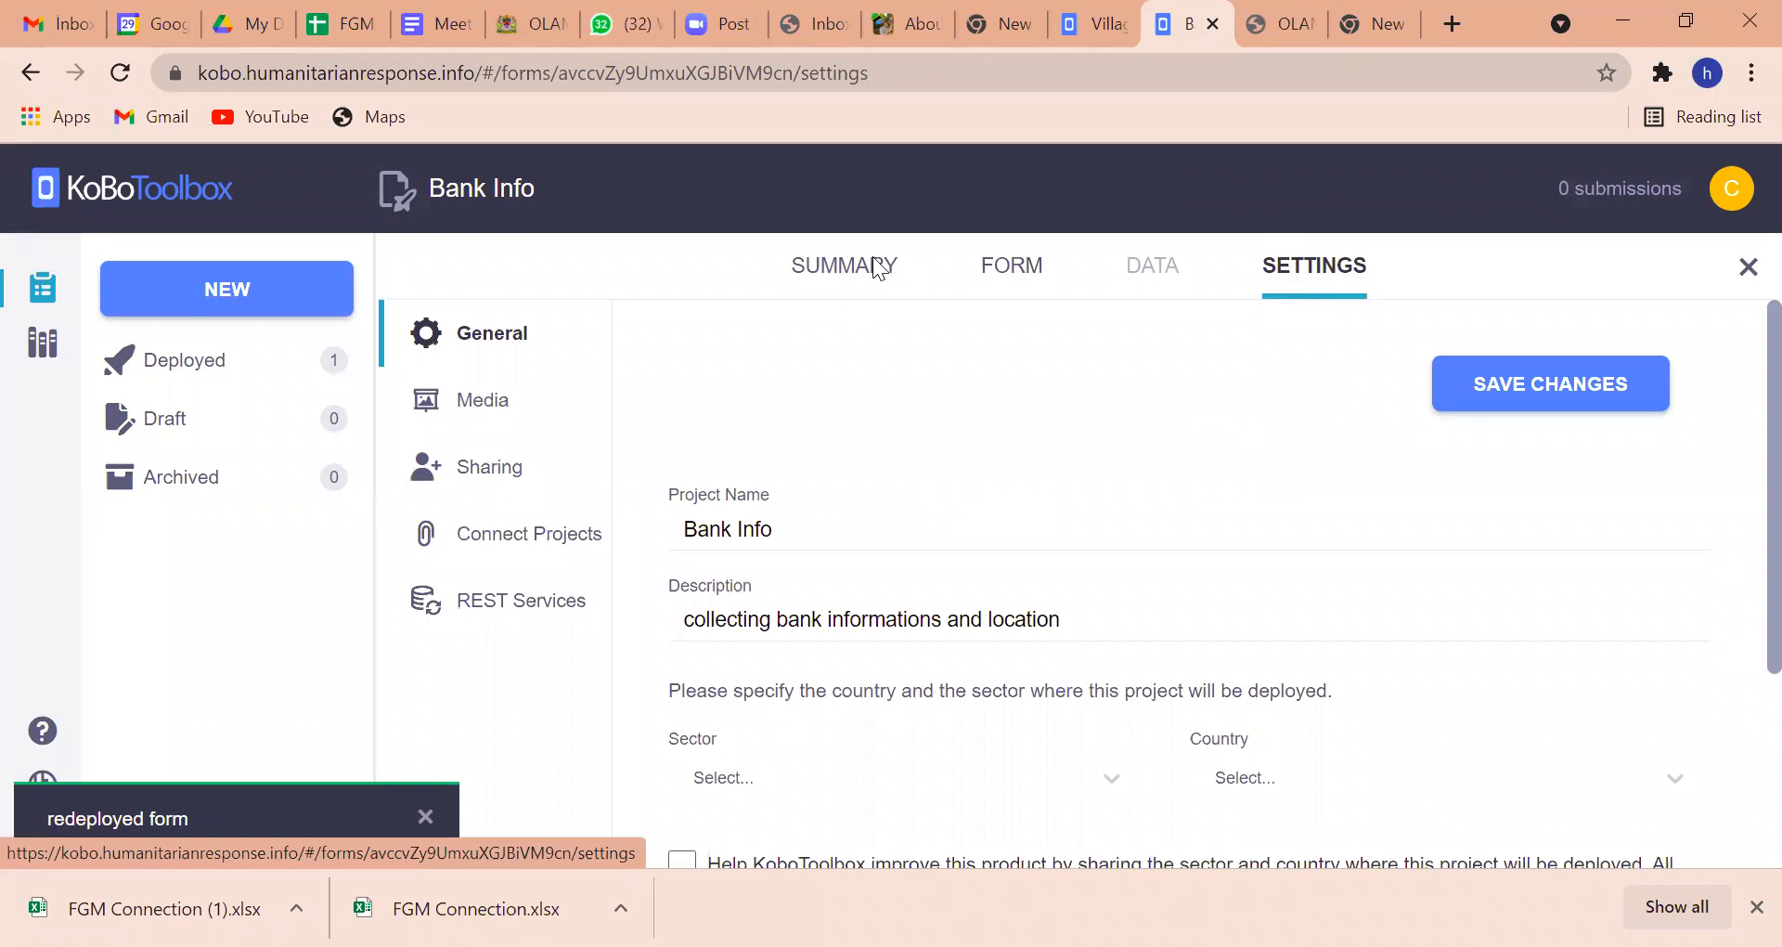
scroll(1744, 520, down, 1)
scroll(1737, 557, down, 2)
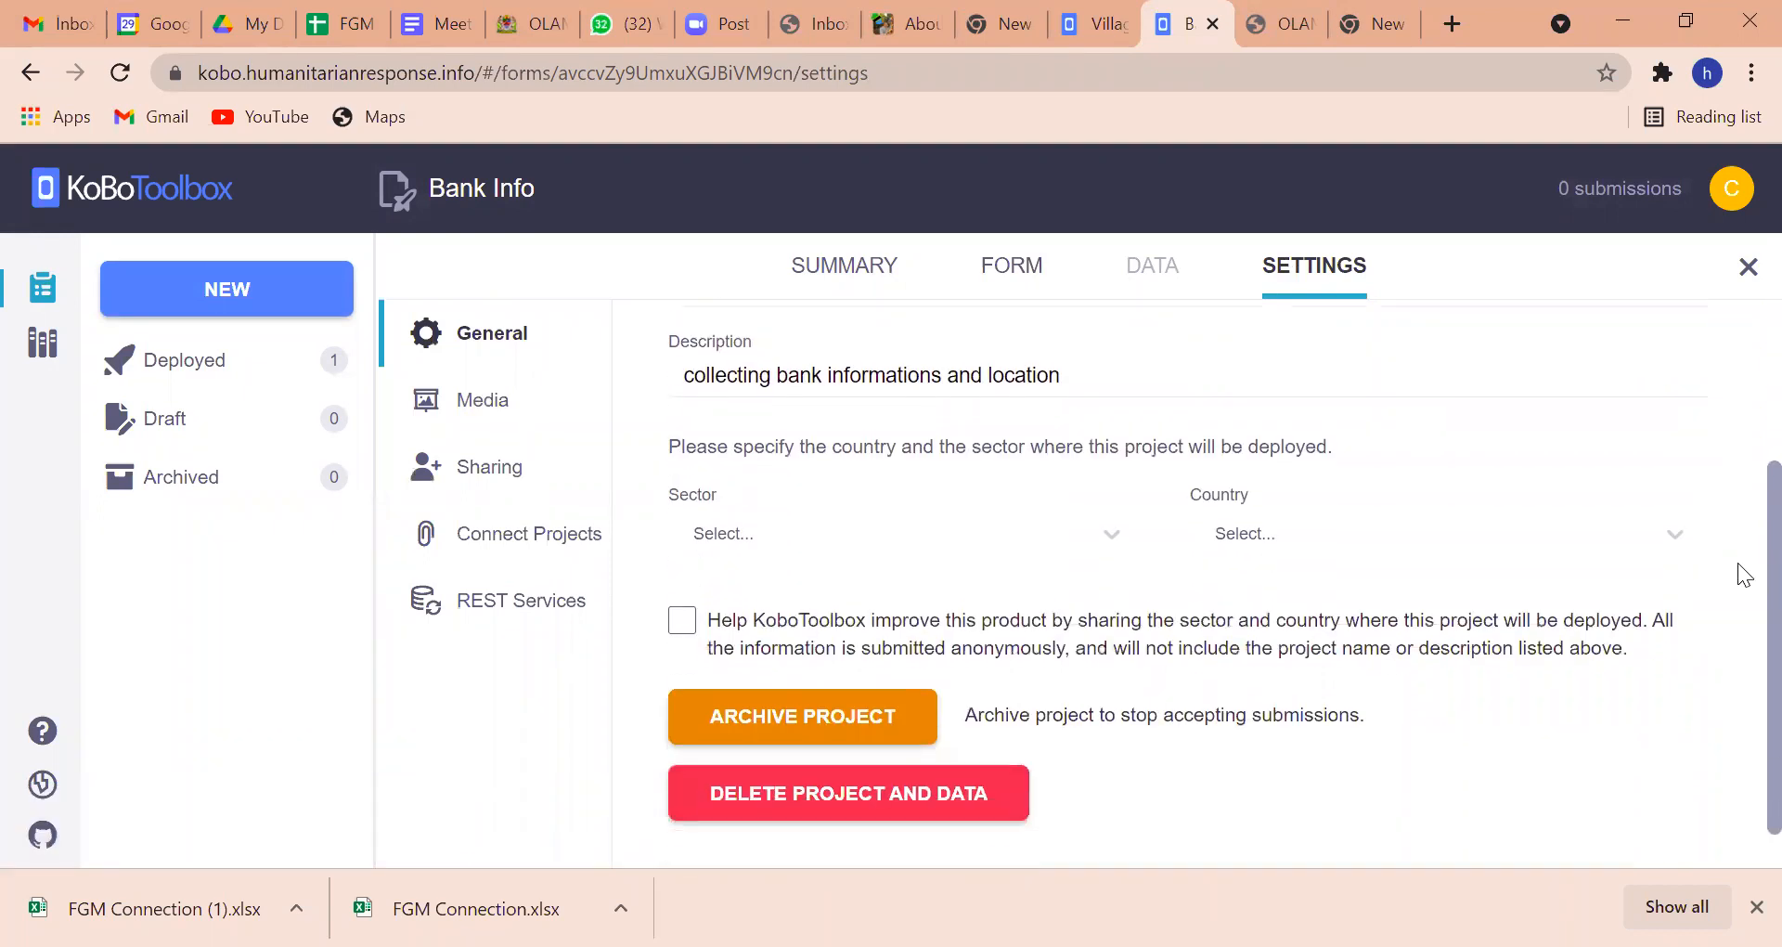
scroll(1741, 464, up, 2)
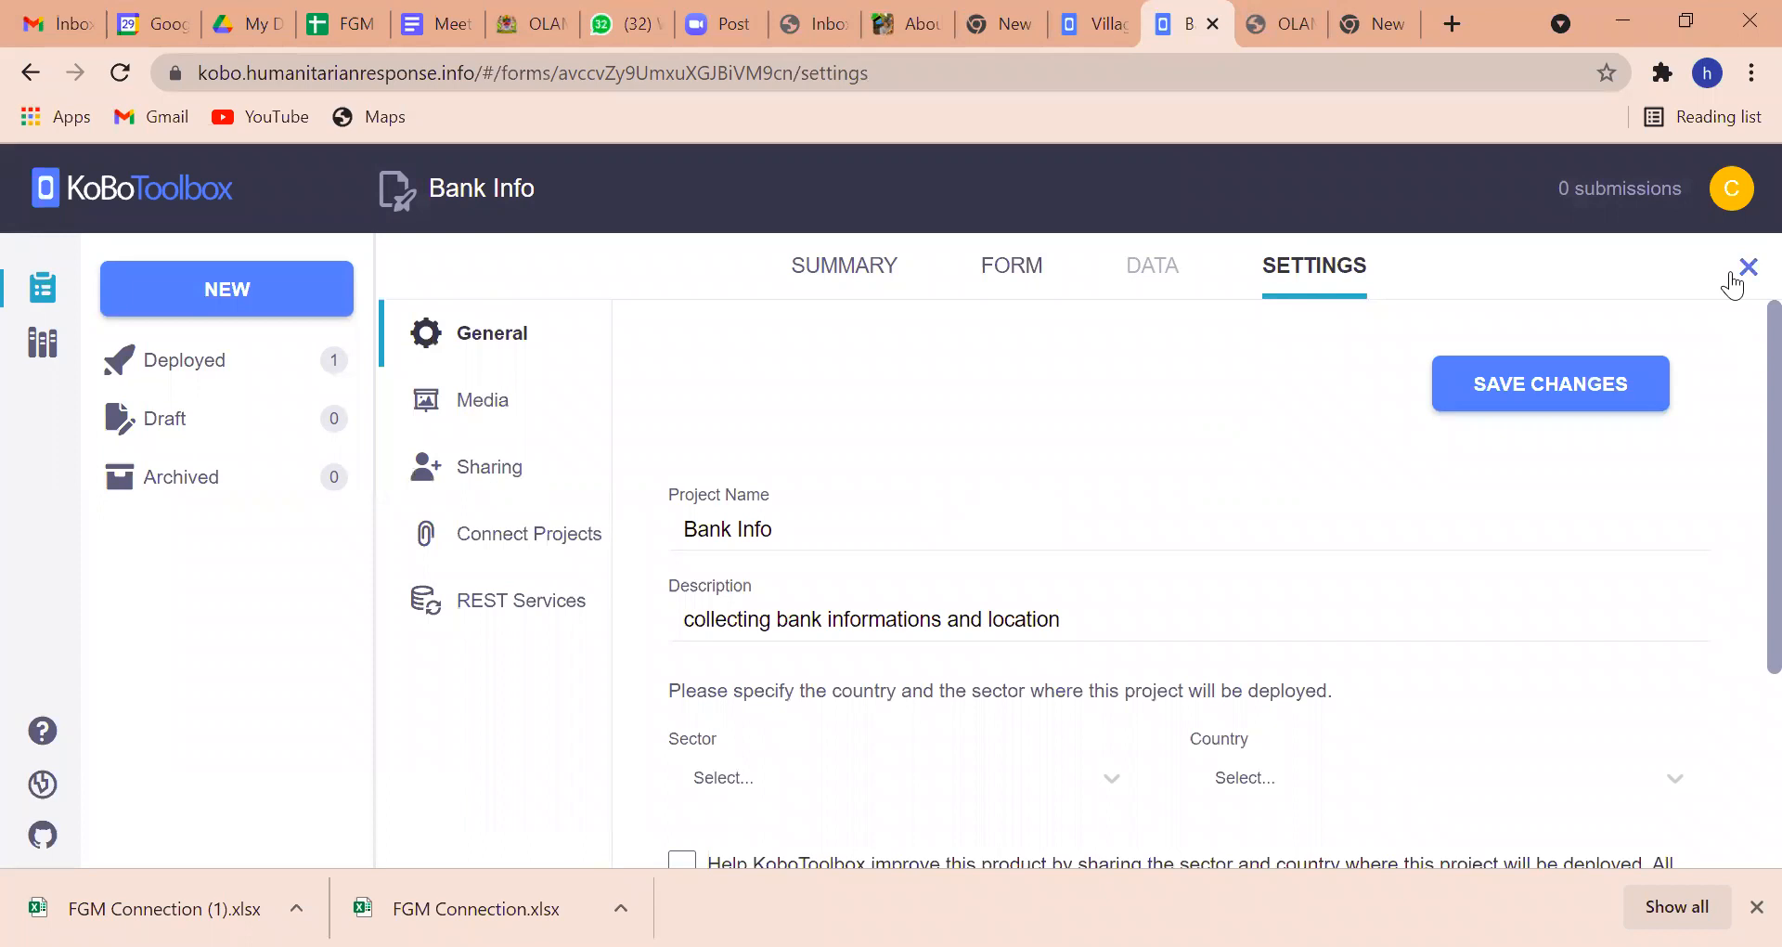
click(840, 274)
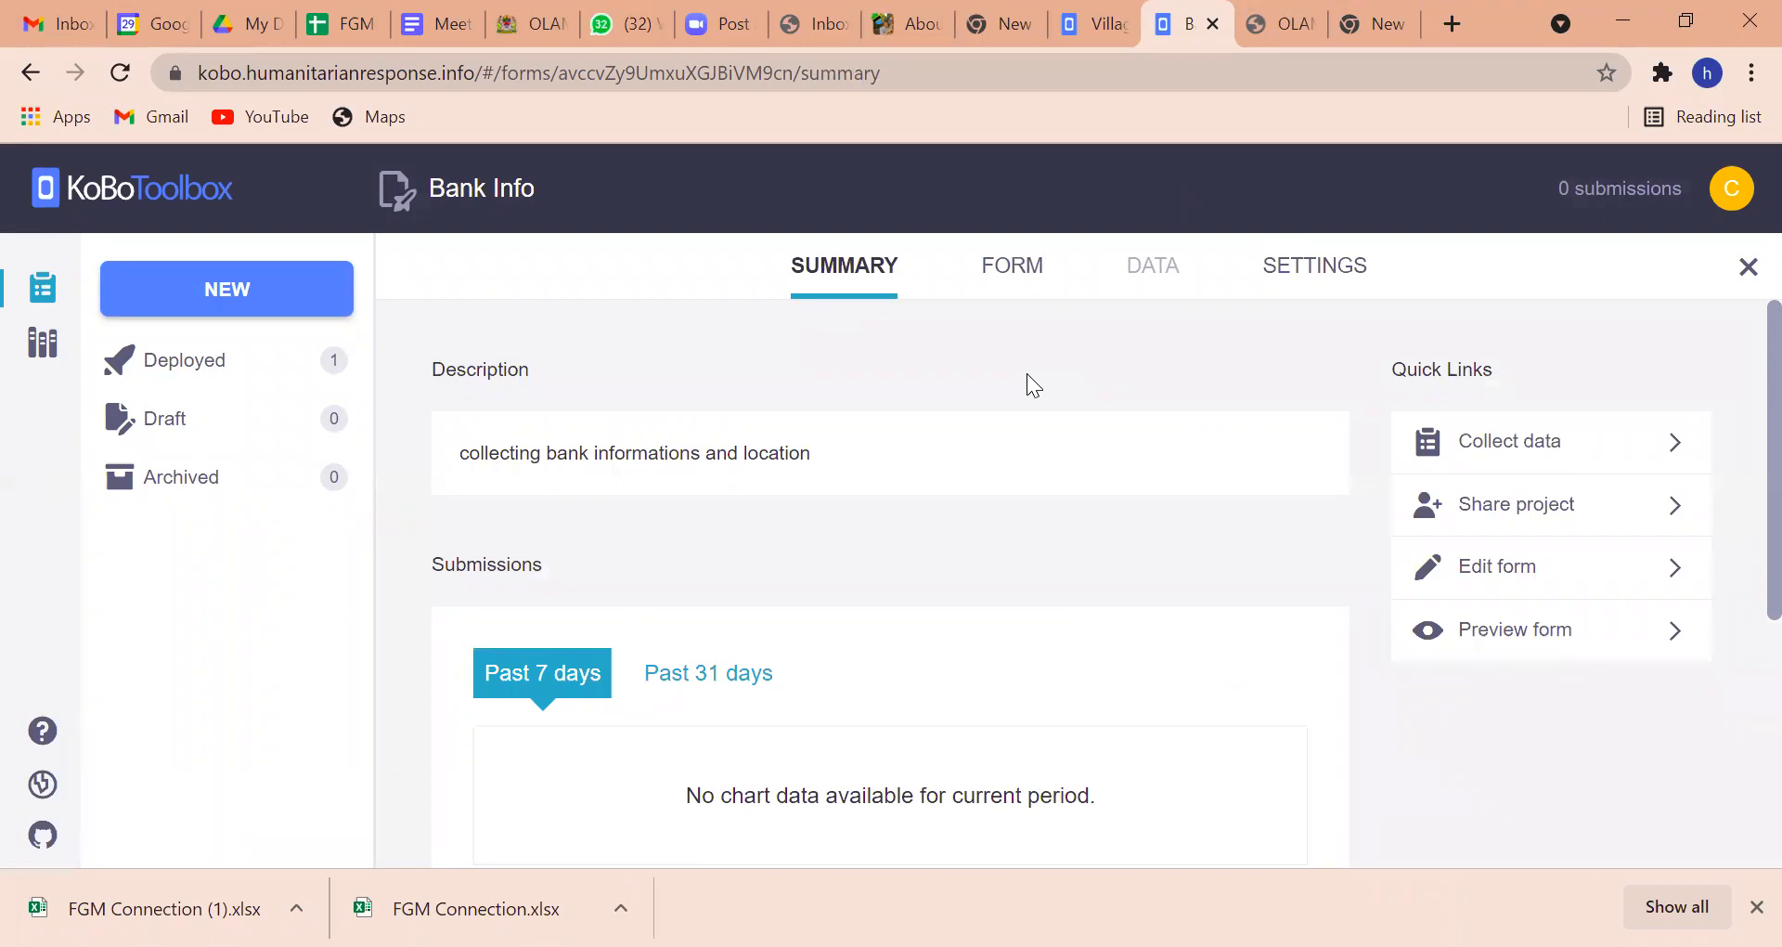
Copy the Online-Offline (multiple submission) data collection link from the project's form page.
click(1010, 283)
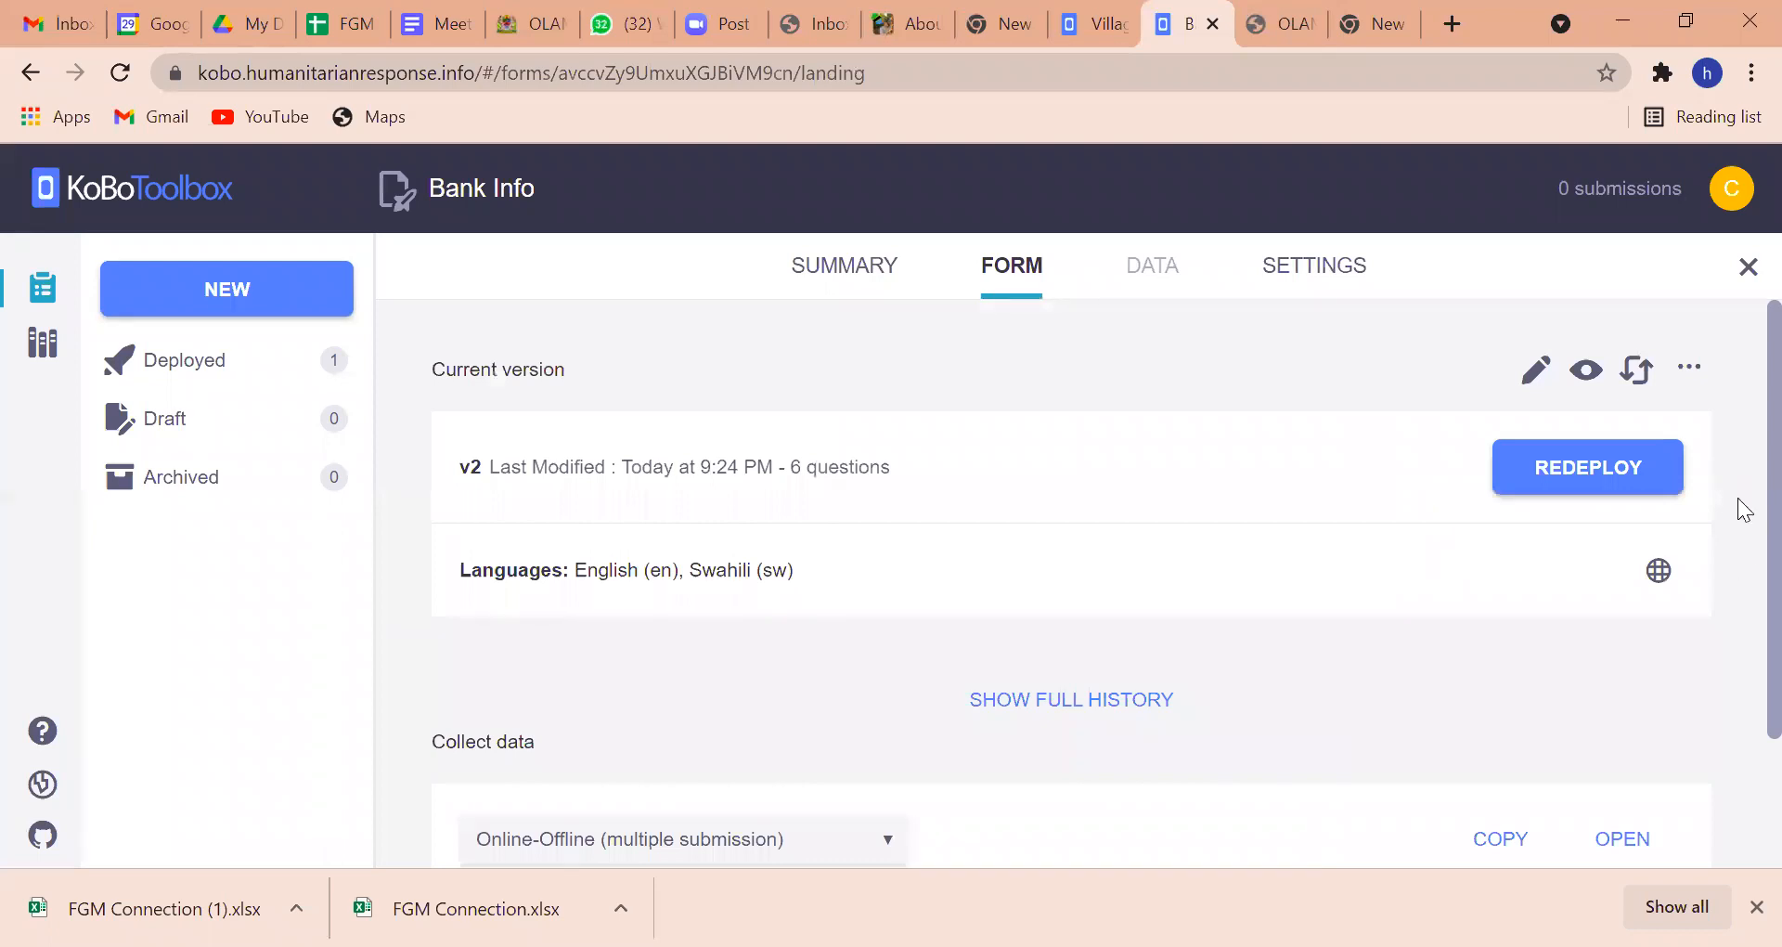
scroll(1743, 557, down, 2)
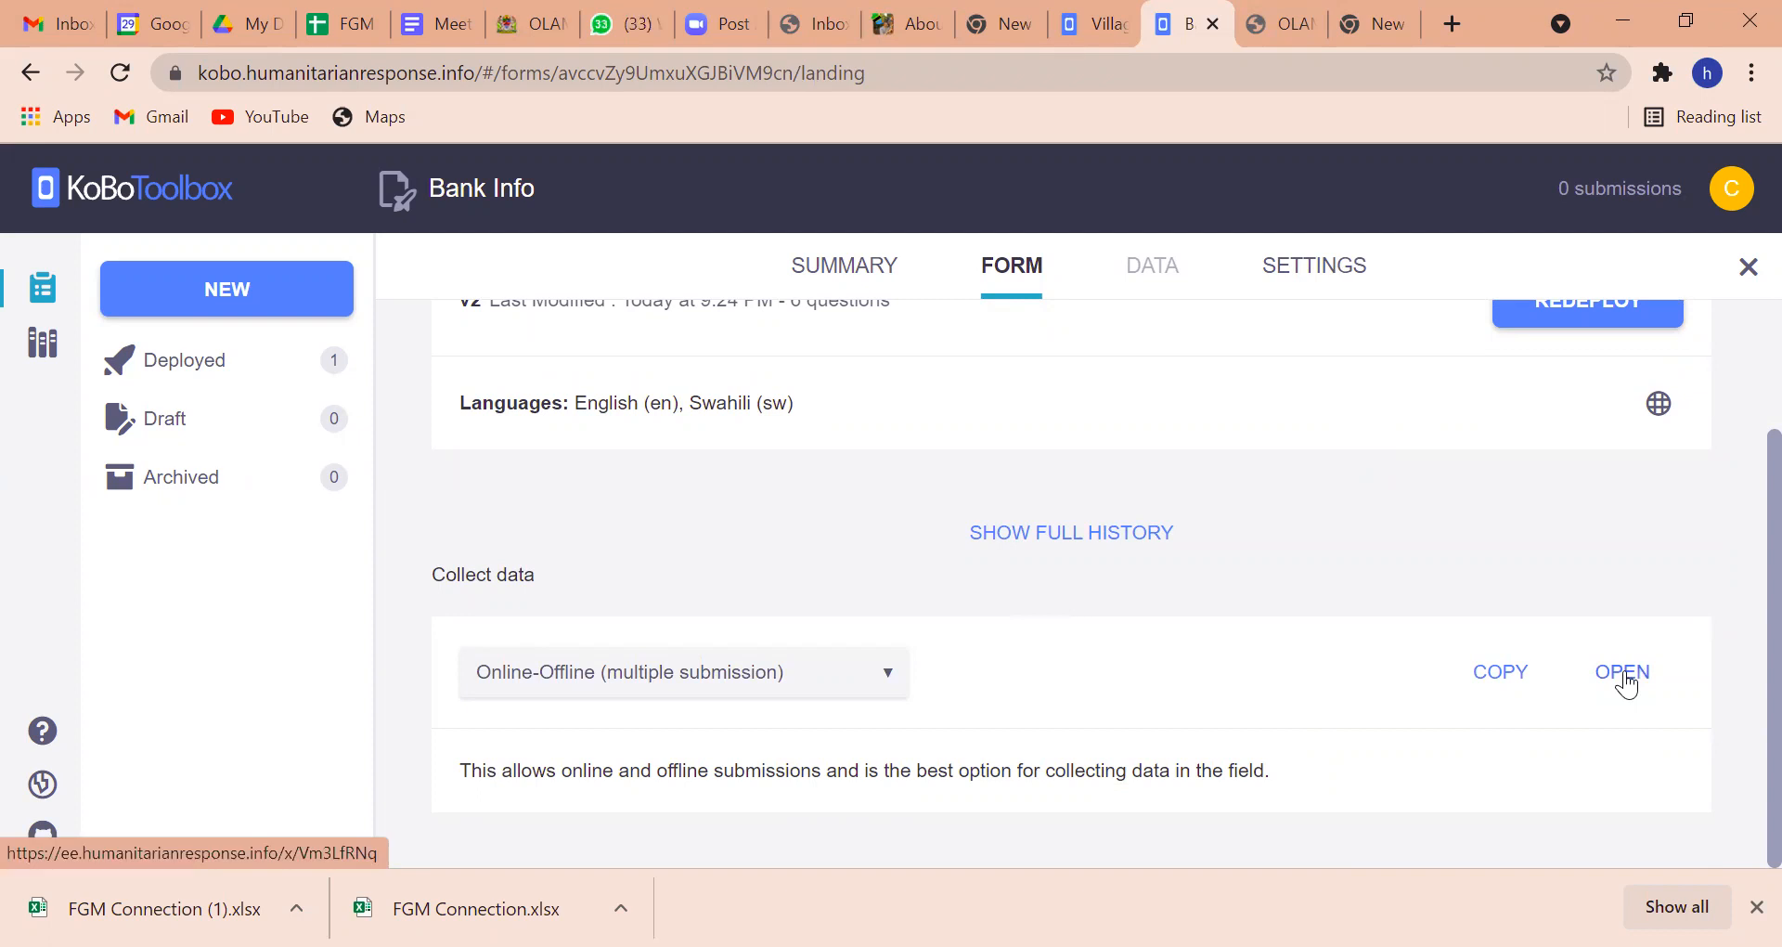
click(1498, 683)
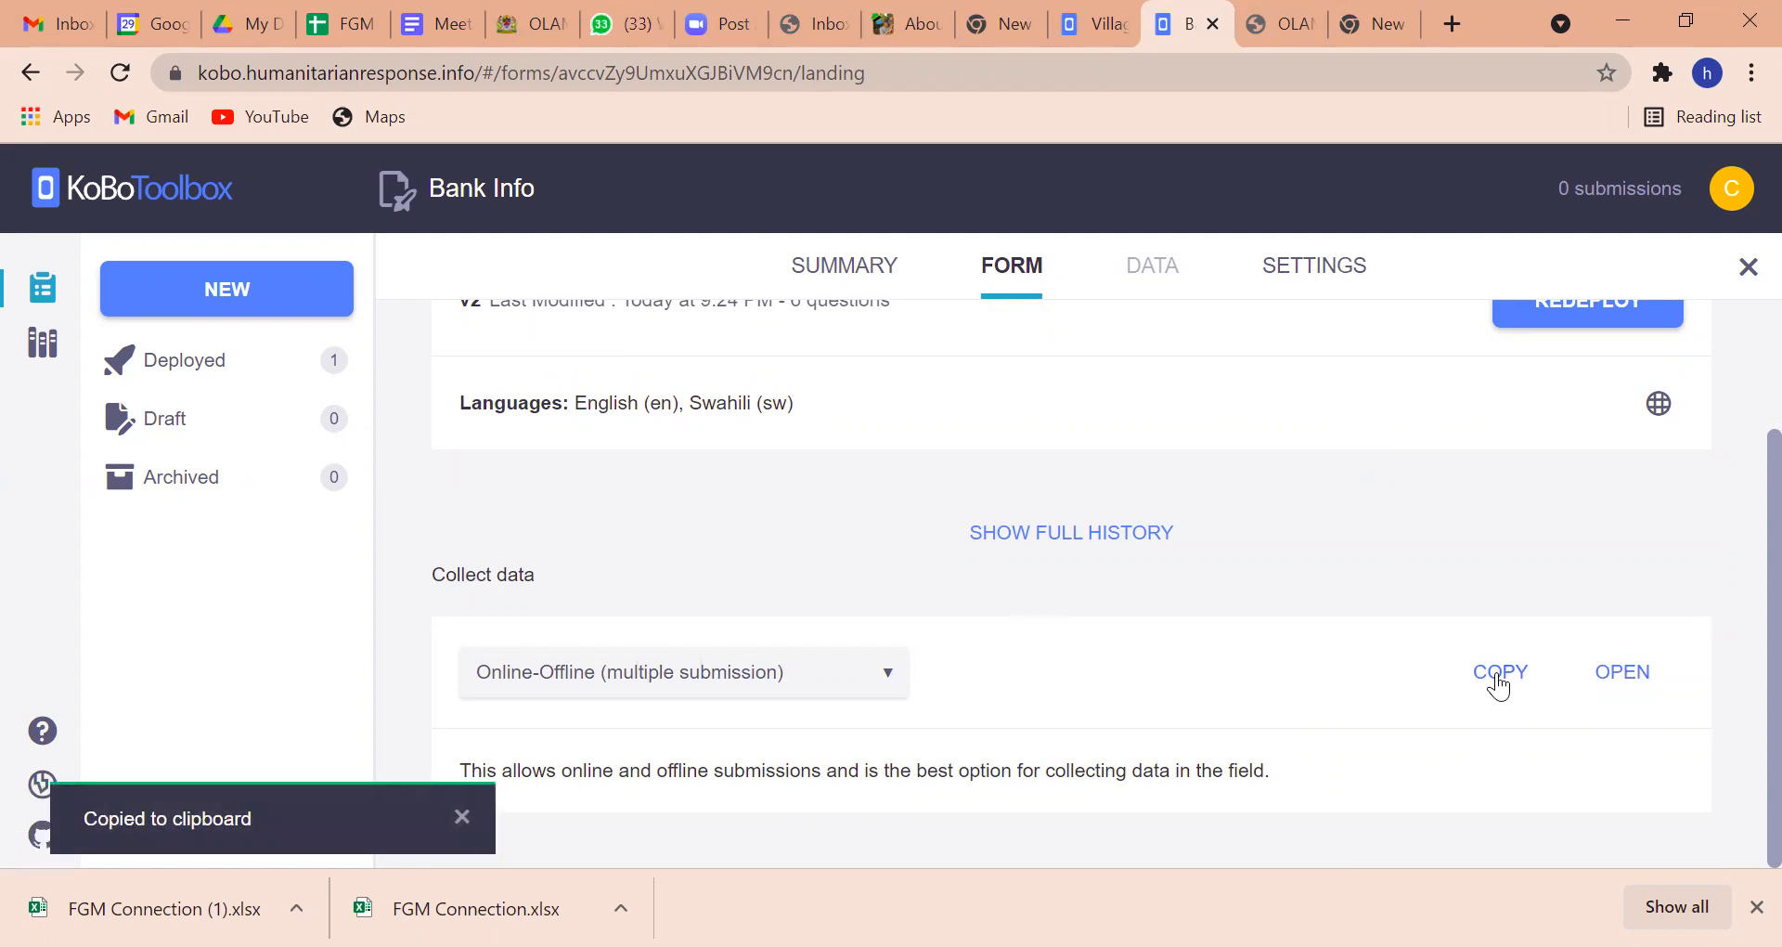
Look through the data collection methods, select Android application and examine the KoboCollect setup instructions.
click(888, 675)
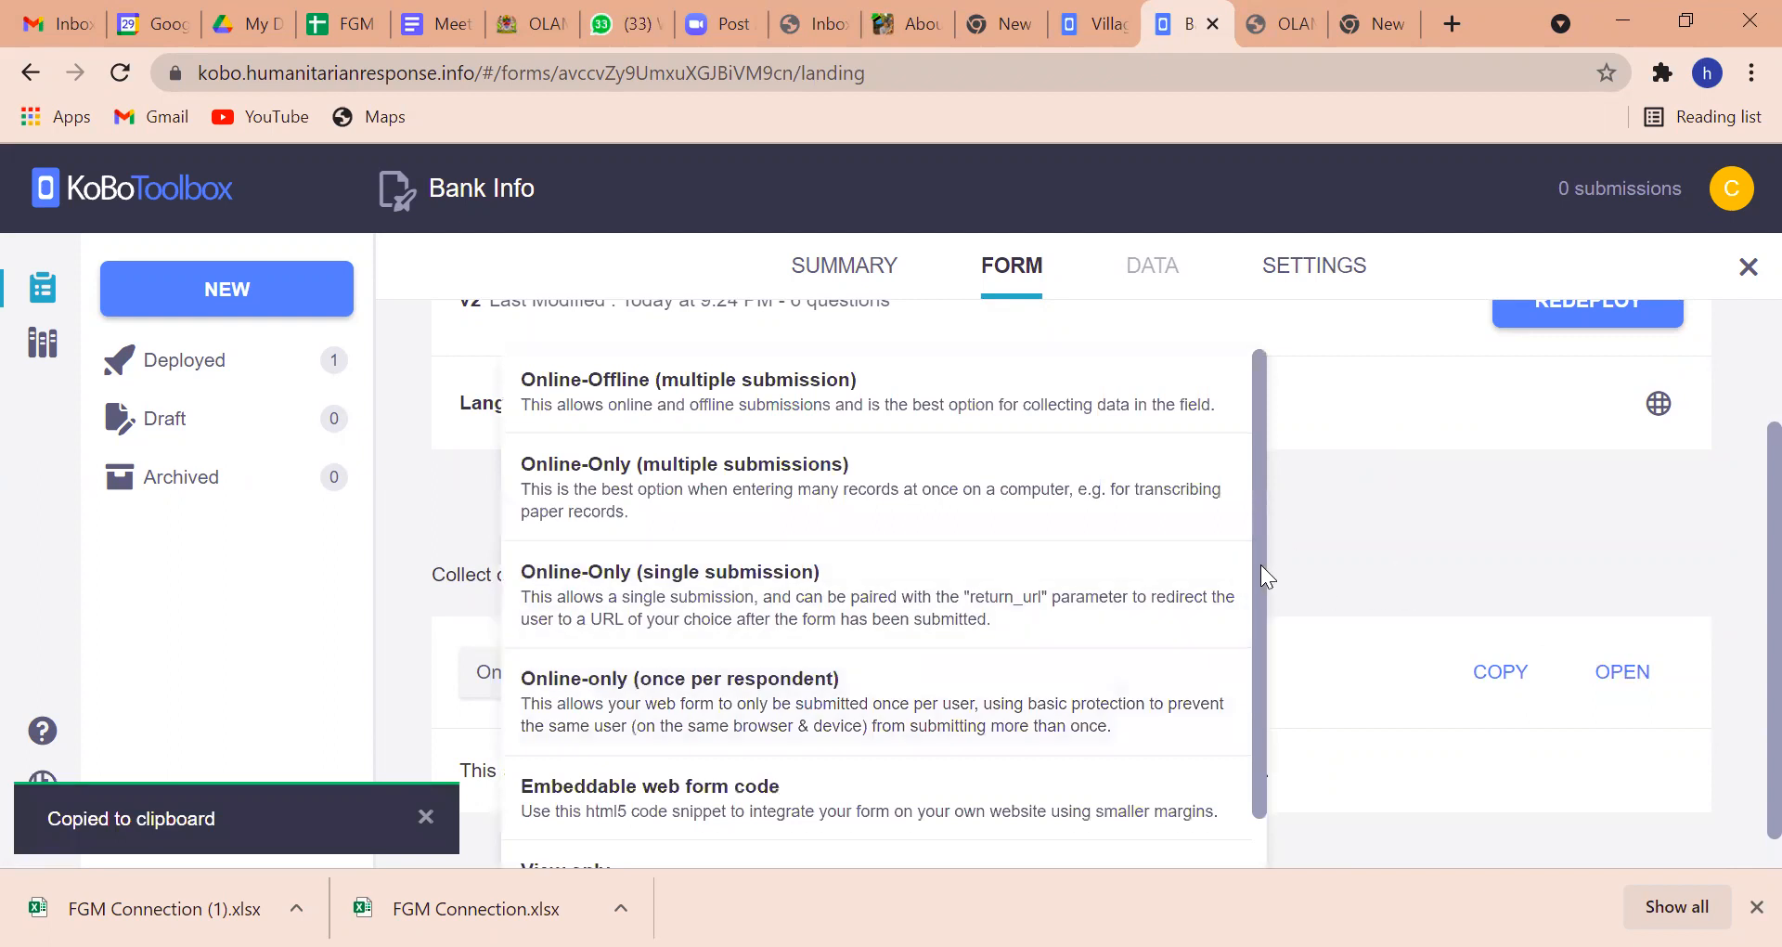
drag(1260, 564, 1242, 513)
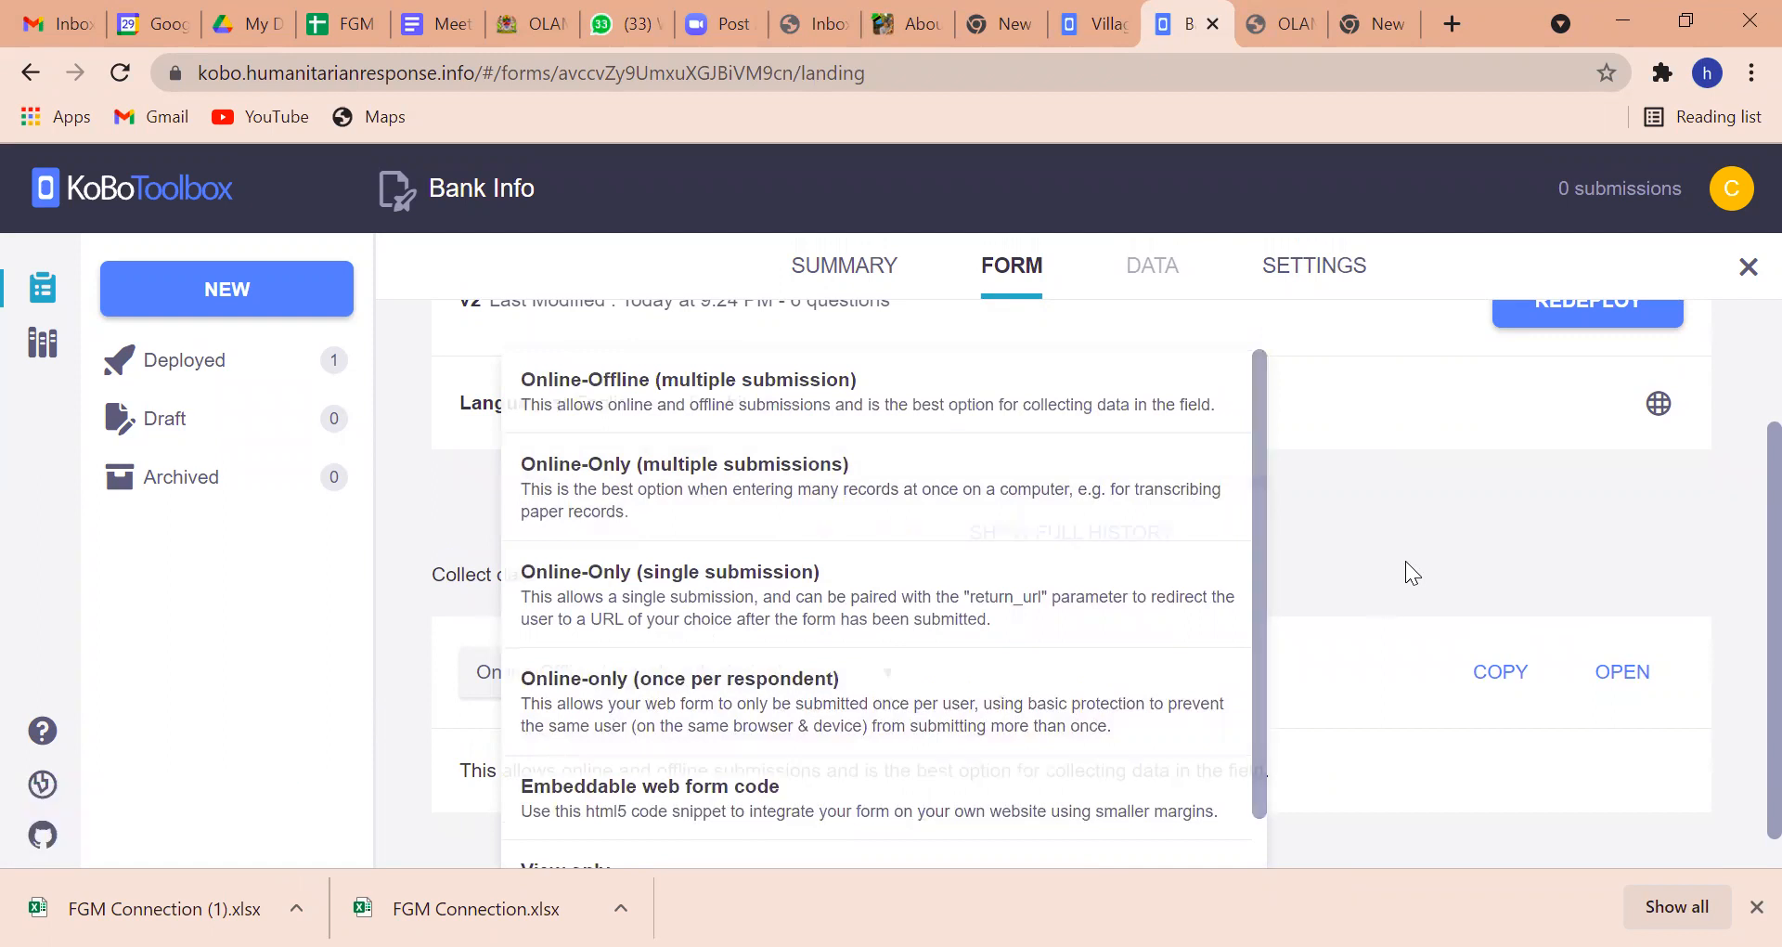
click(1405, 560)
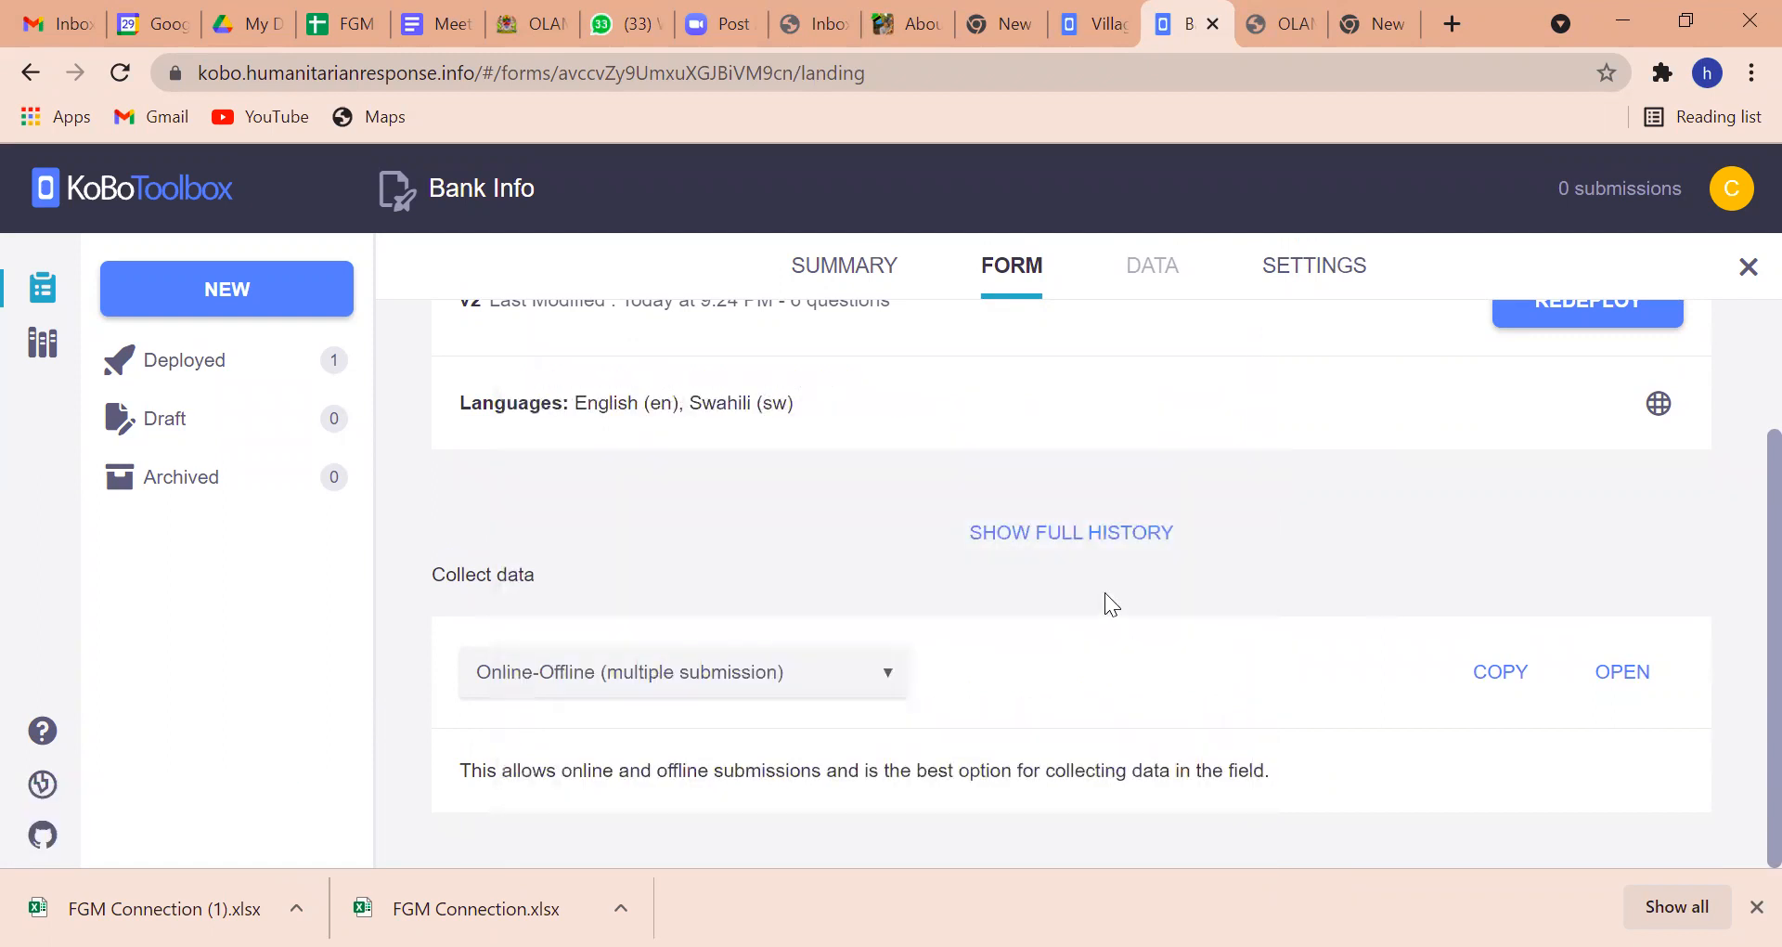
click(882, 678)
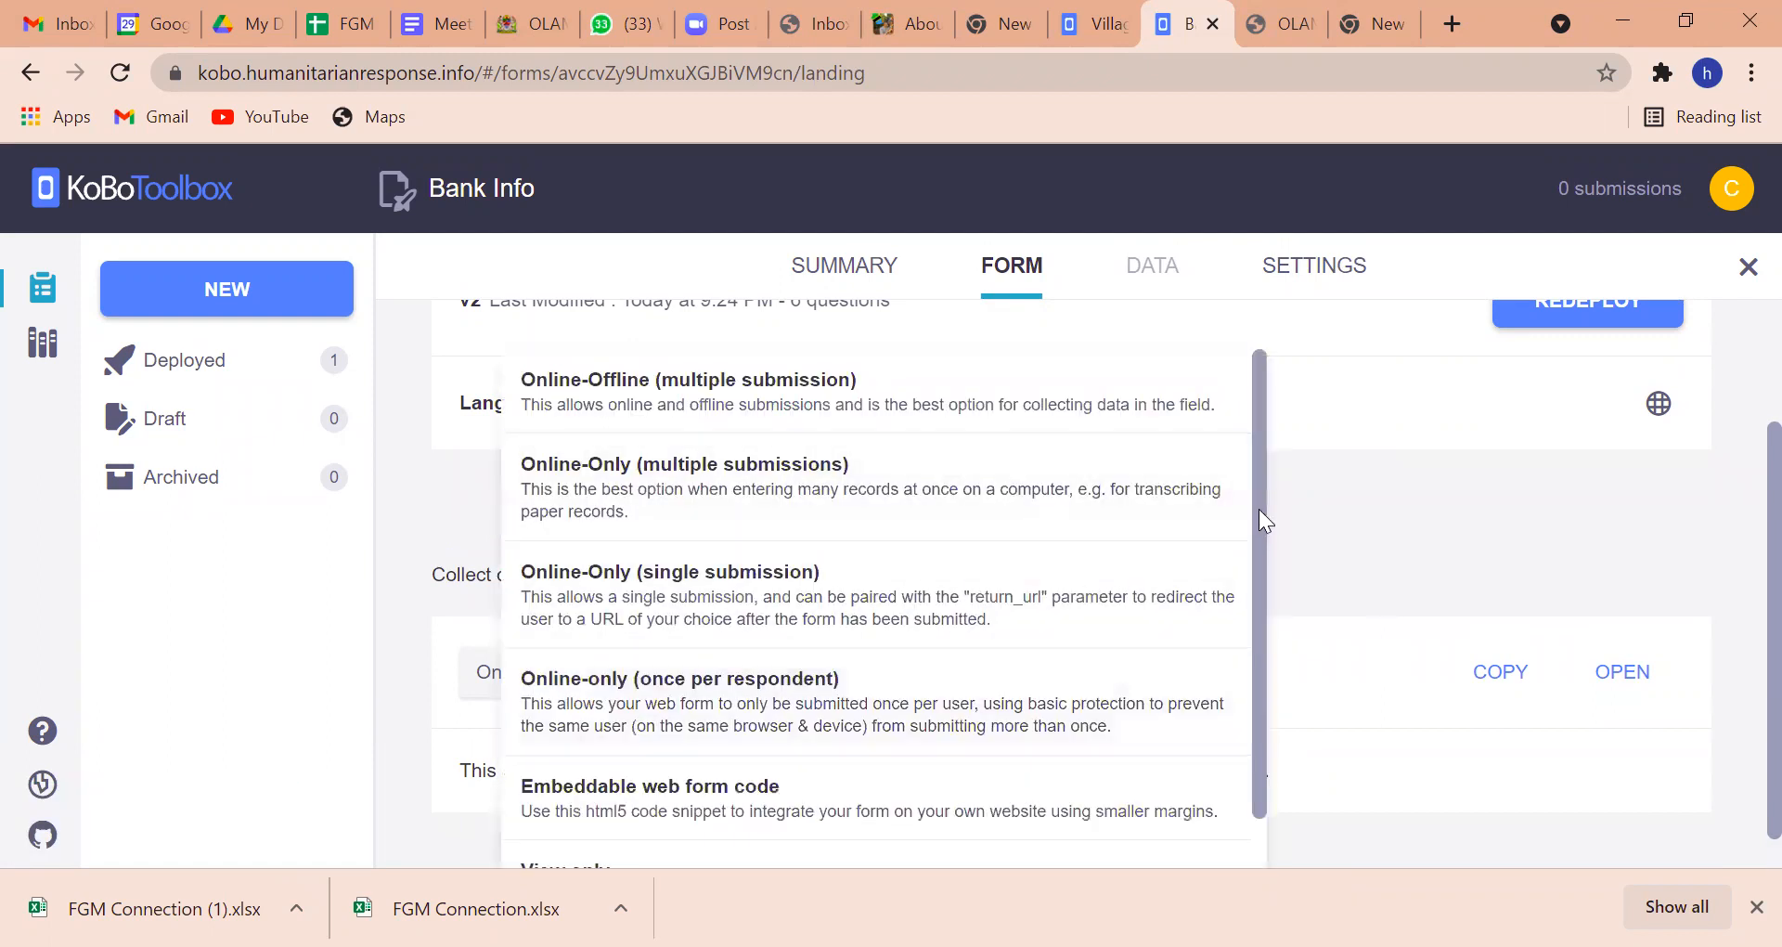
scroll(1260, 520, down, 1)
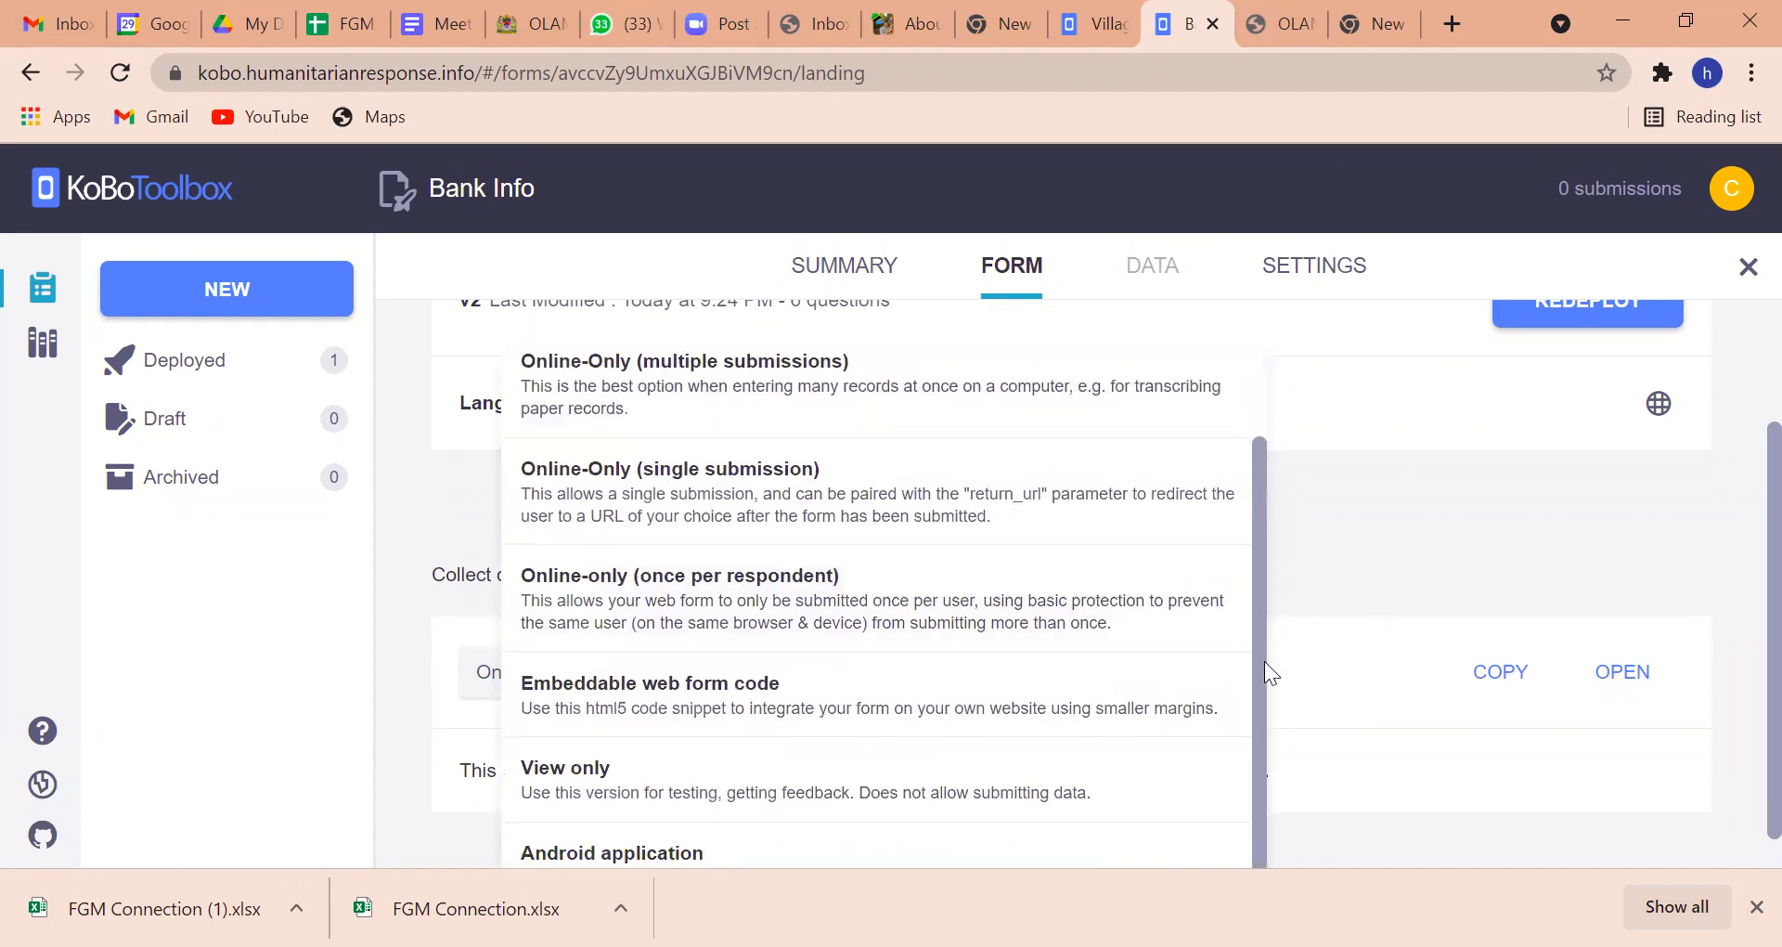
key(Down)
key(Down)
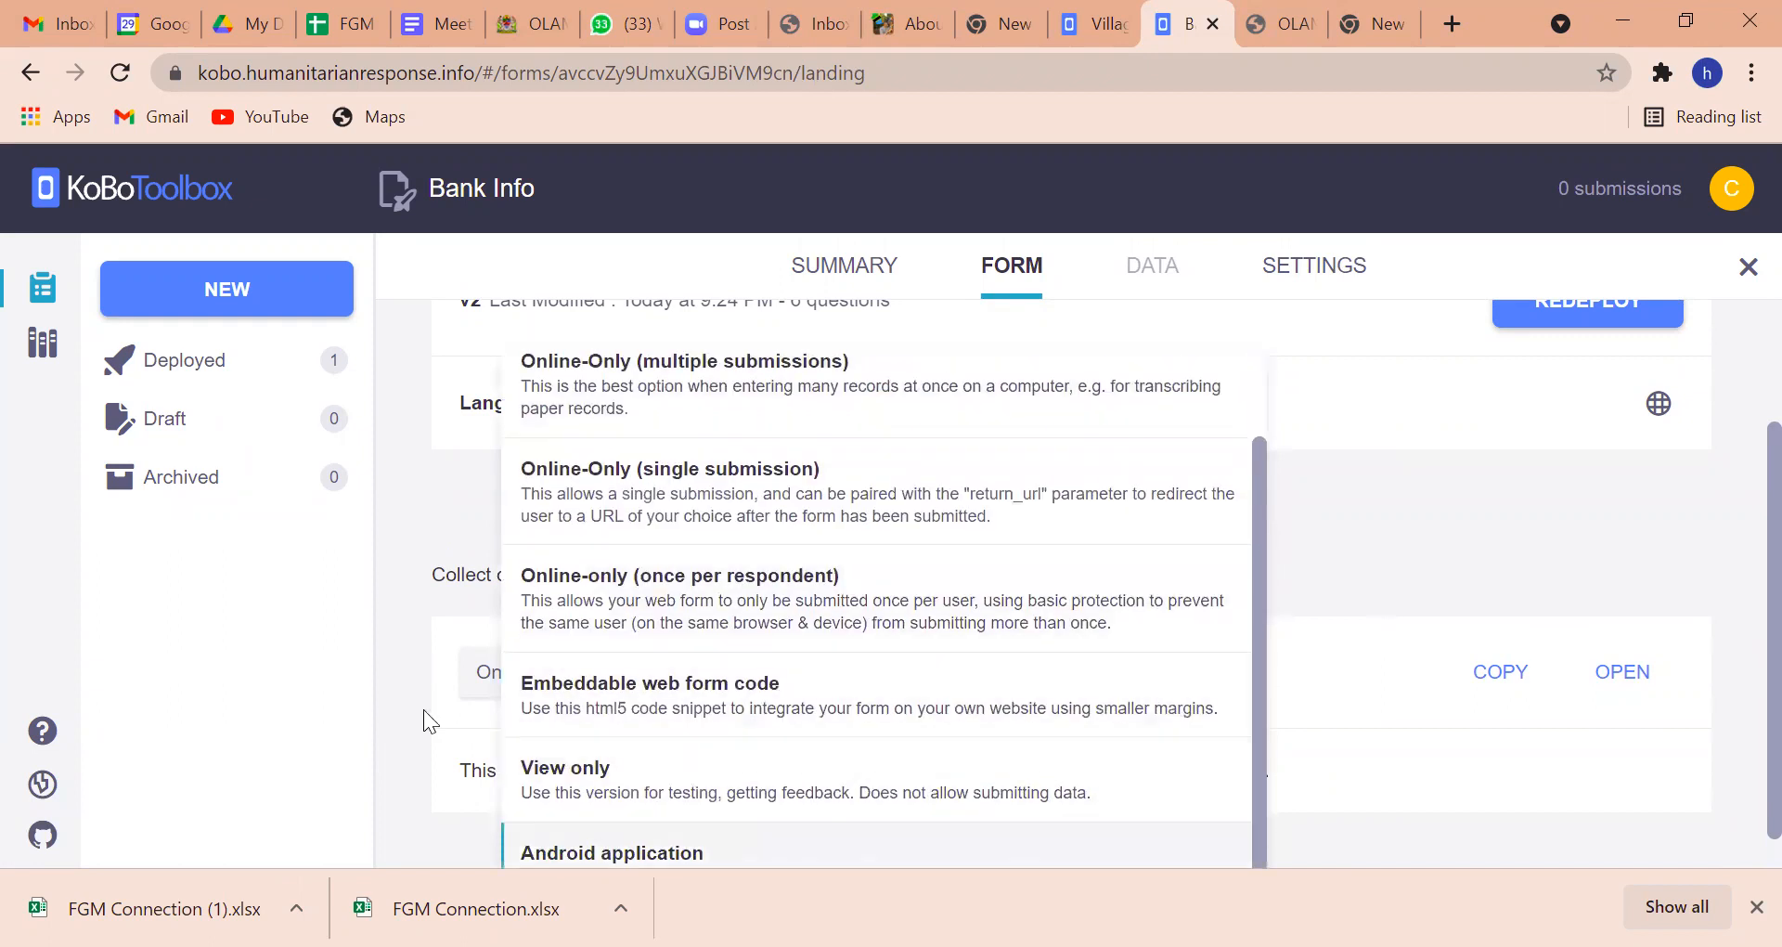
key(Return)
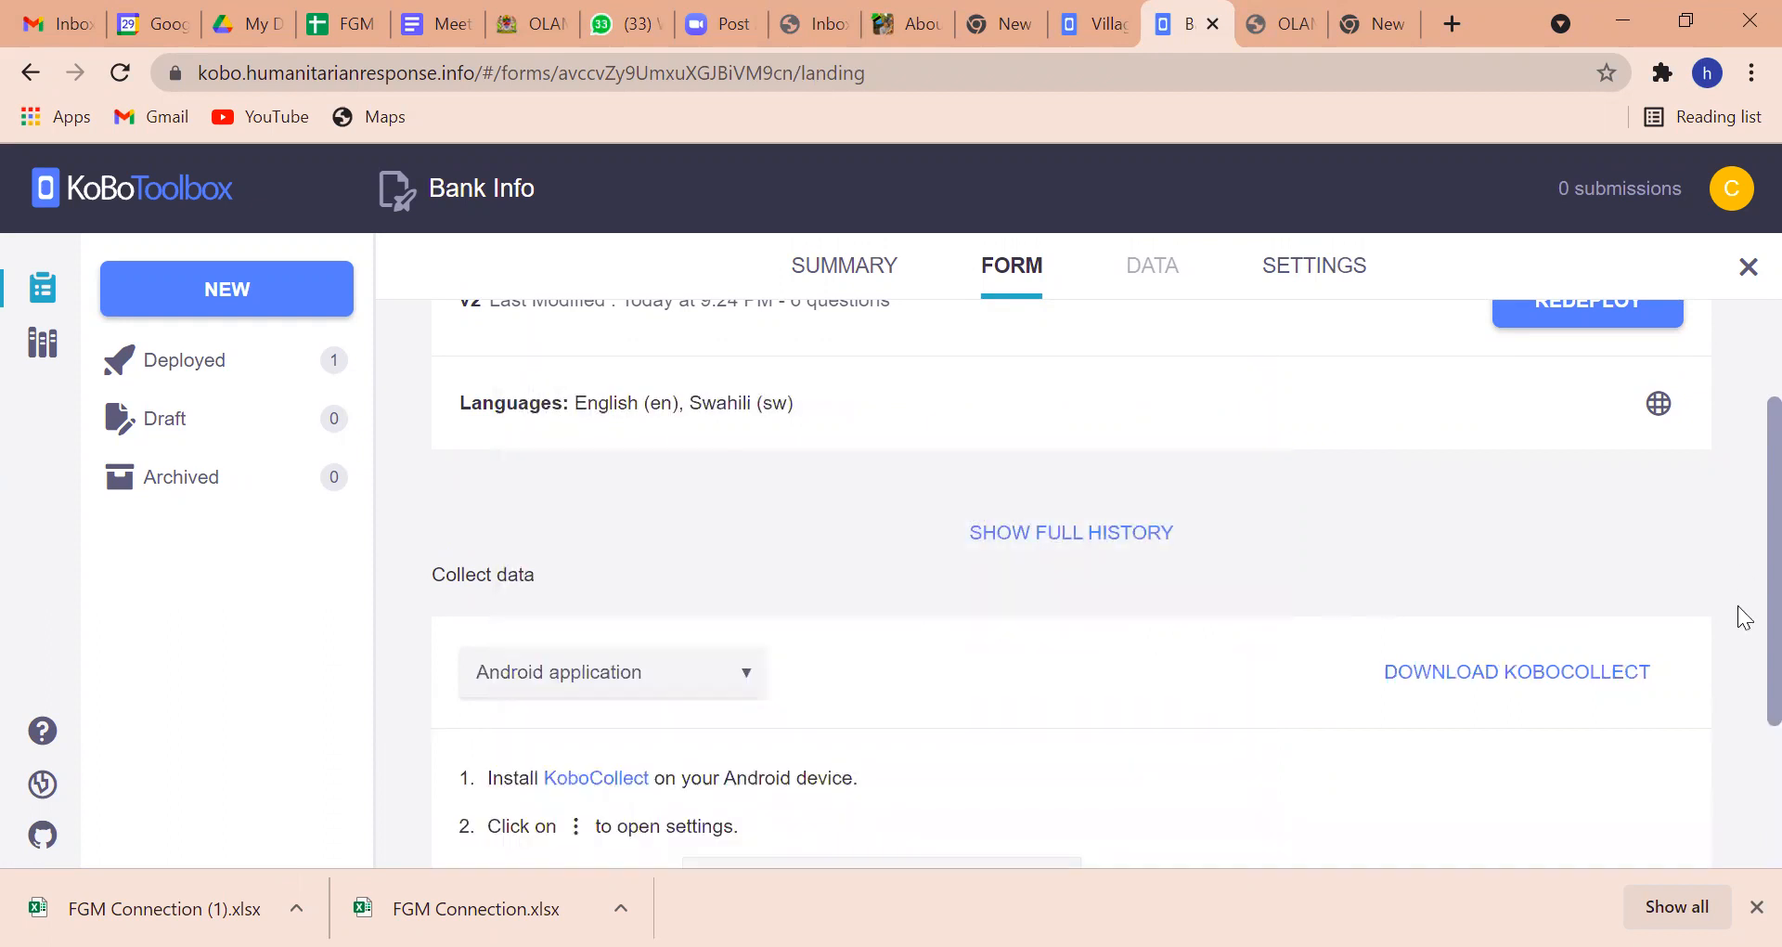
scroll(1743, 583, down, 3)
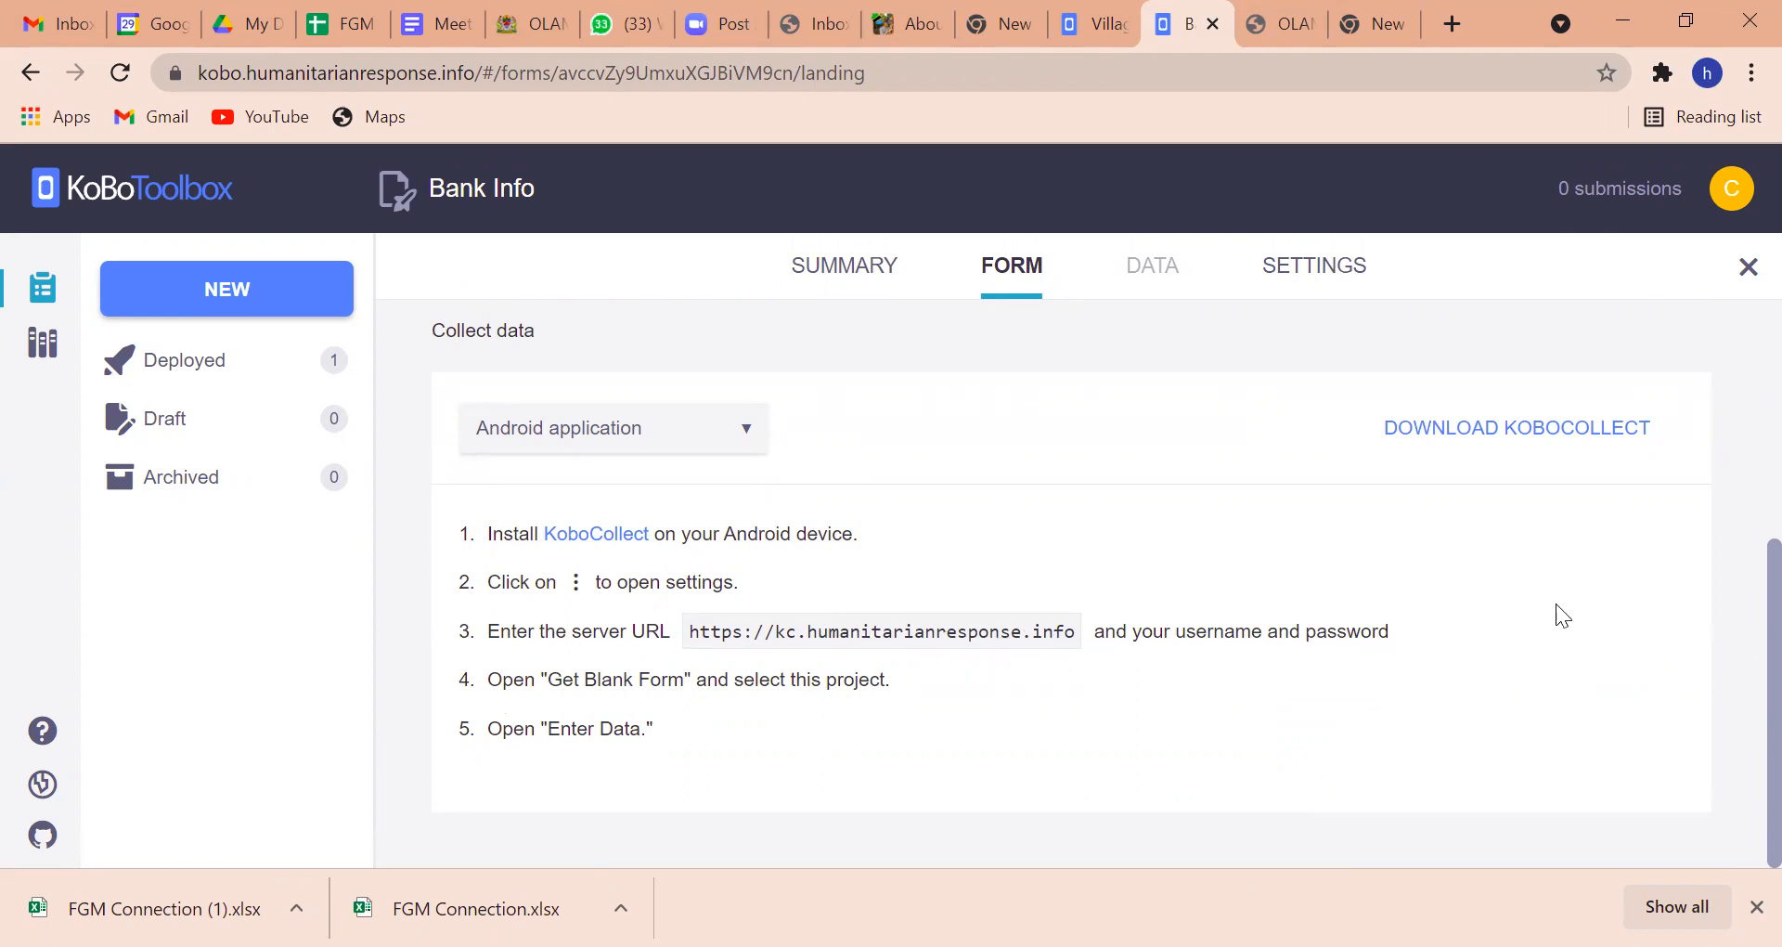
scroll(1743, 637, up, 4)
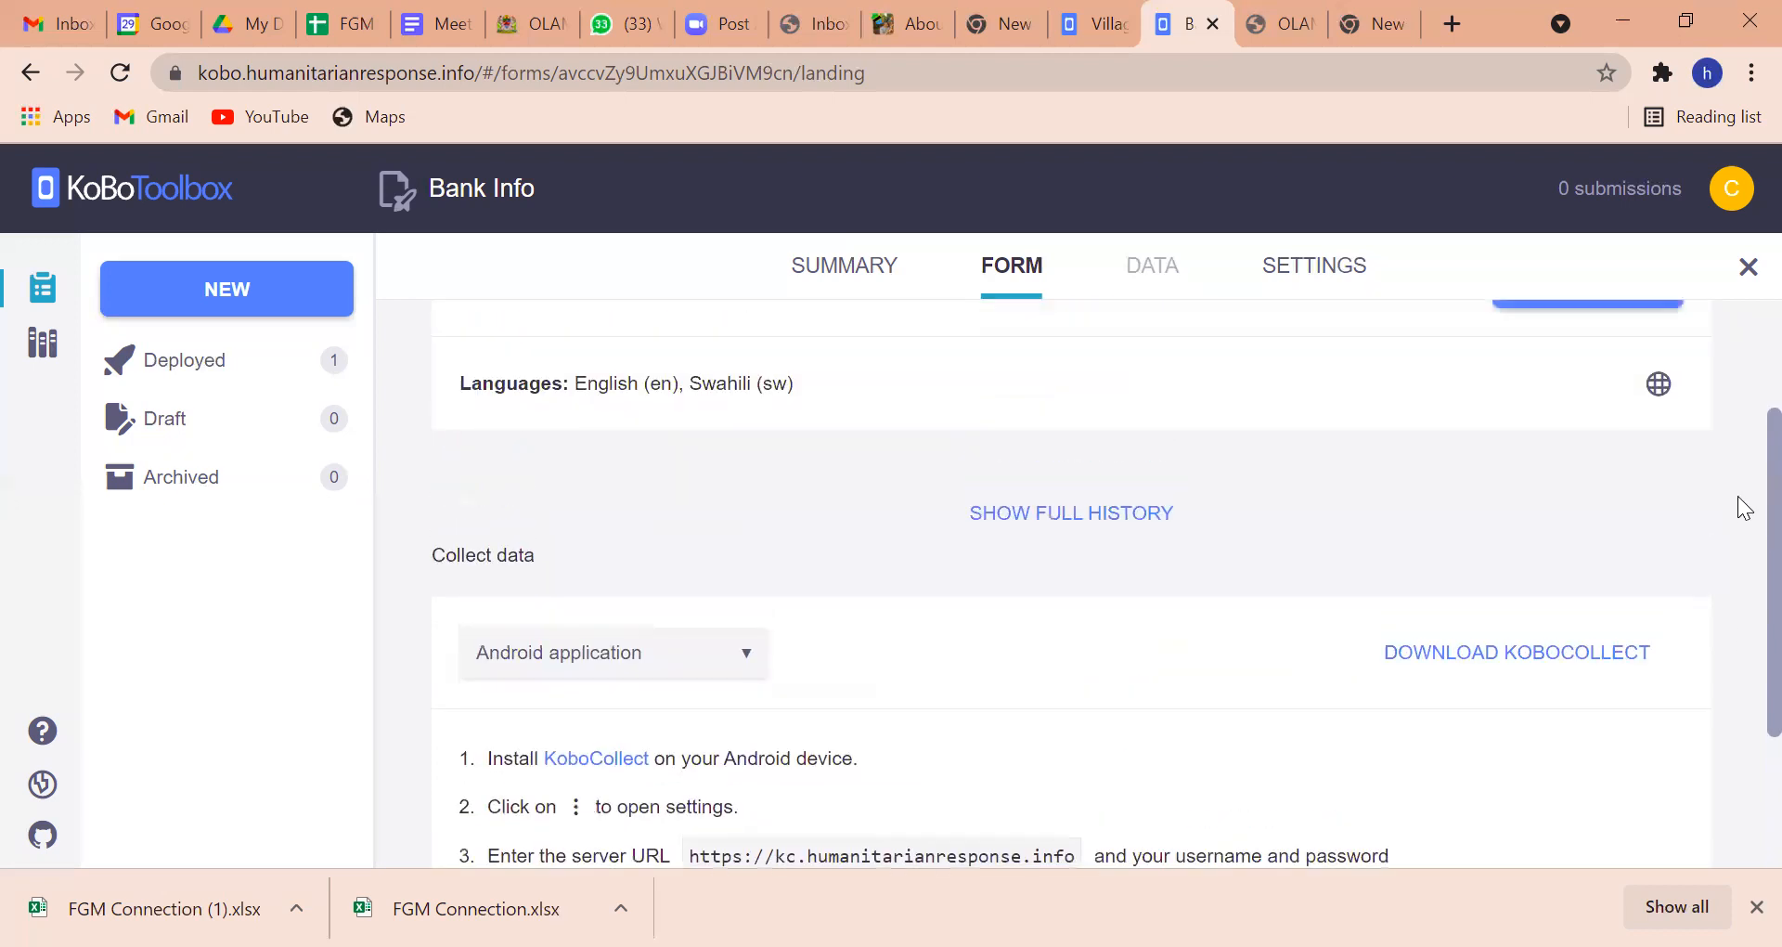
scroll(1736, 557, down, 3)
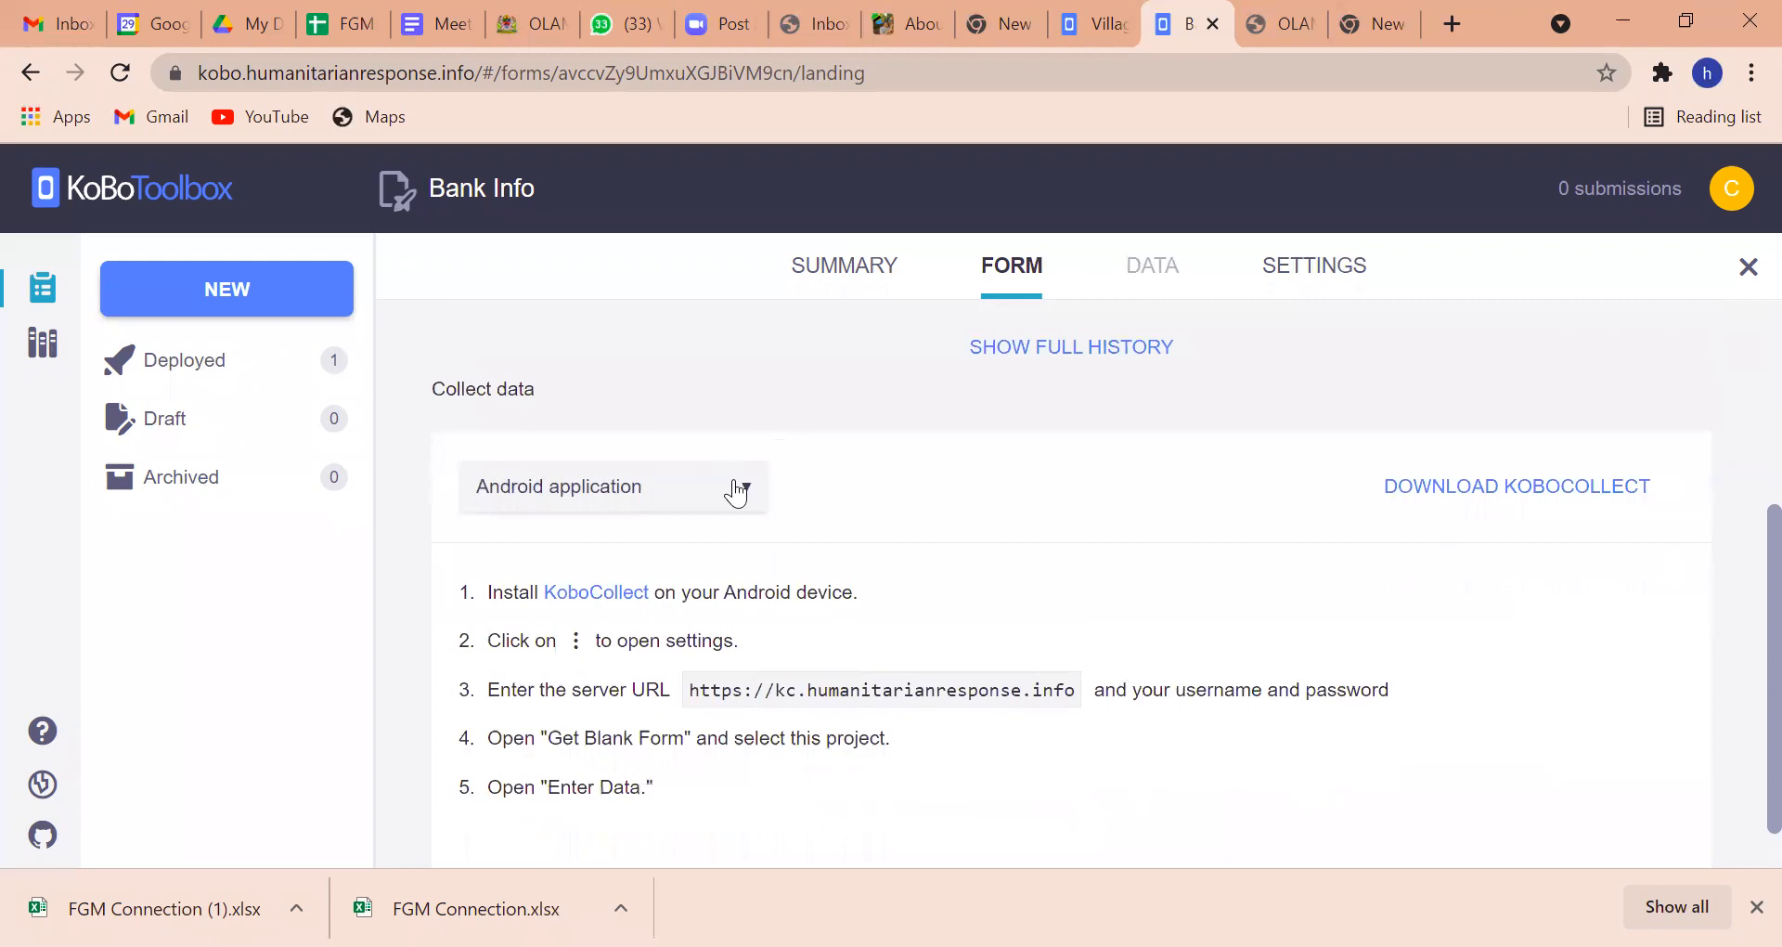
Set the data collection method to Online-Only (multiple submissions), open the Bank Info web form and select its web address.
click(736, 486)
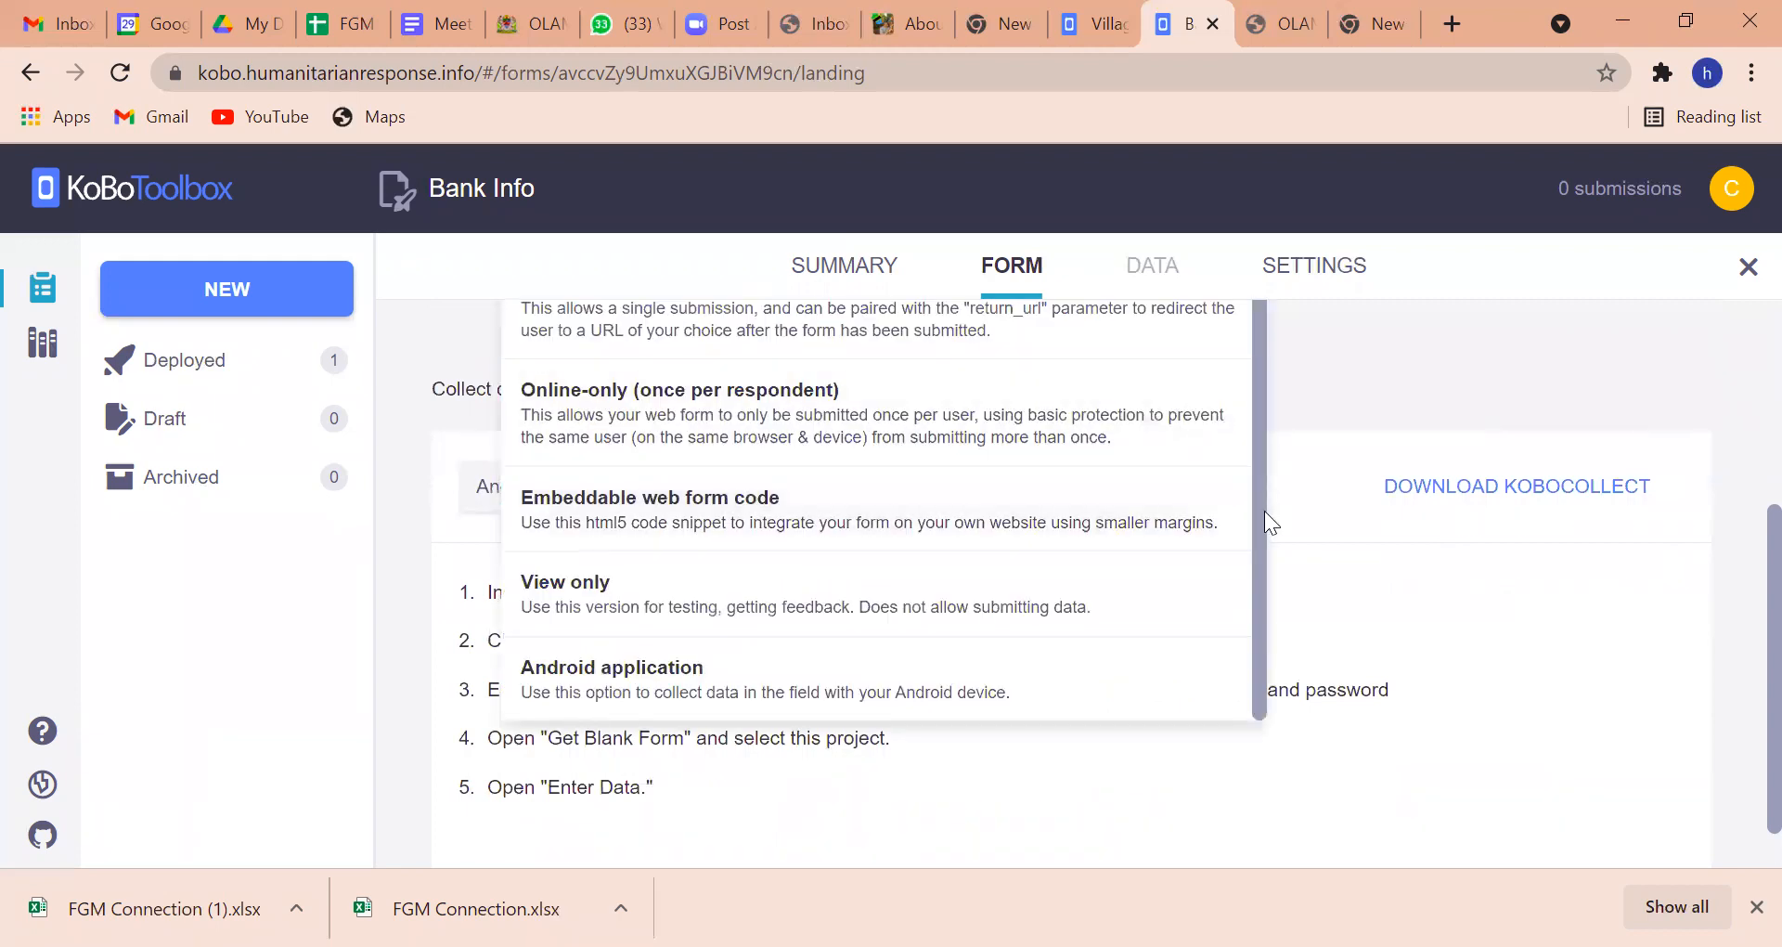
drag(1255, 505, 1251, 410)
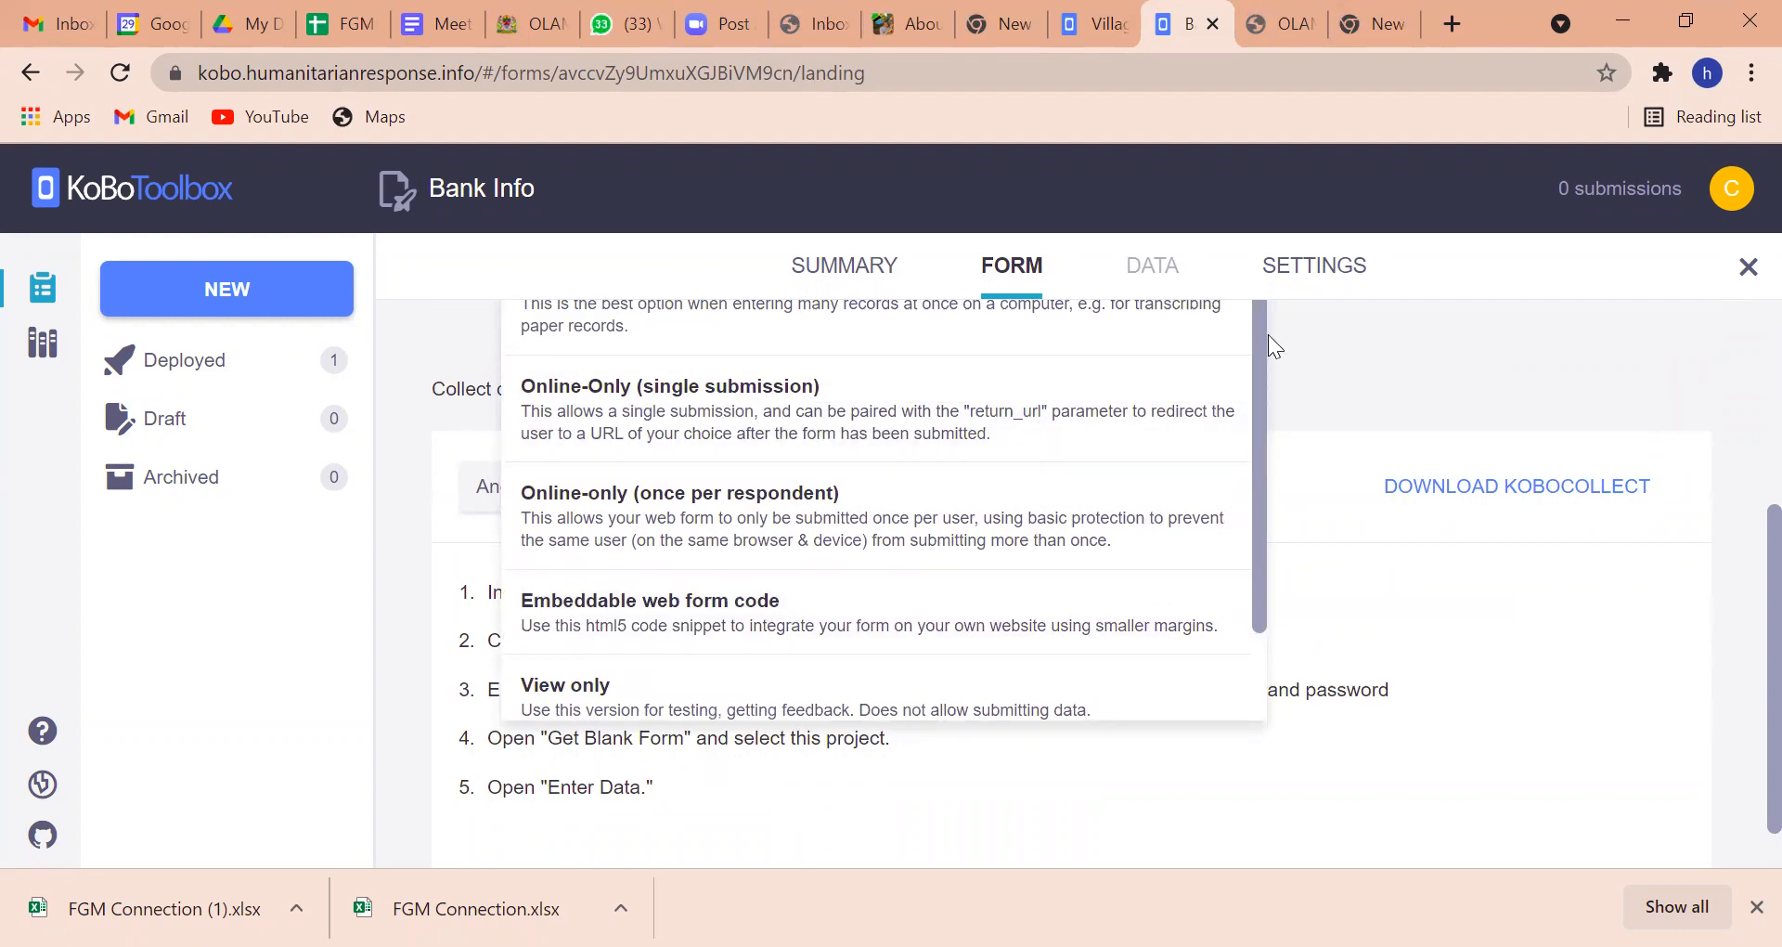
click(1093, 325)
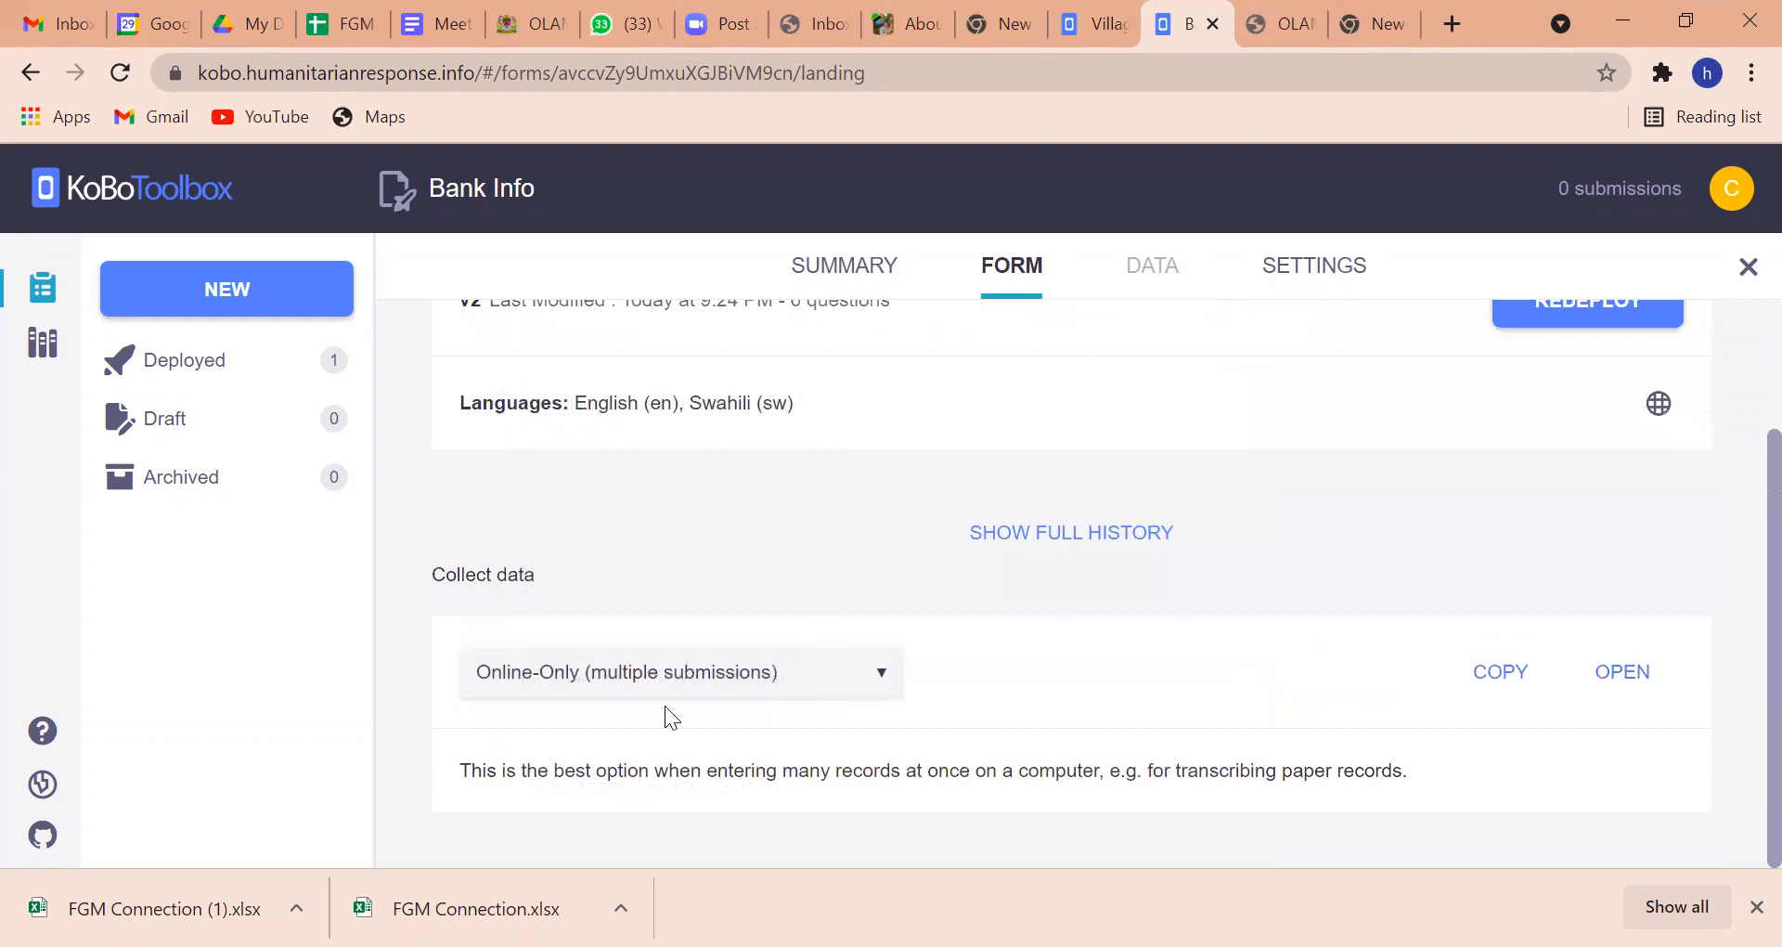
click(1626, 673)
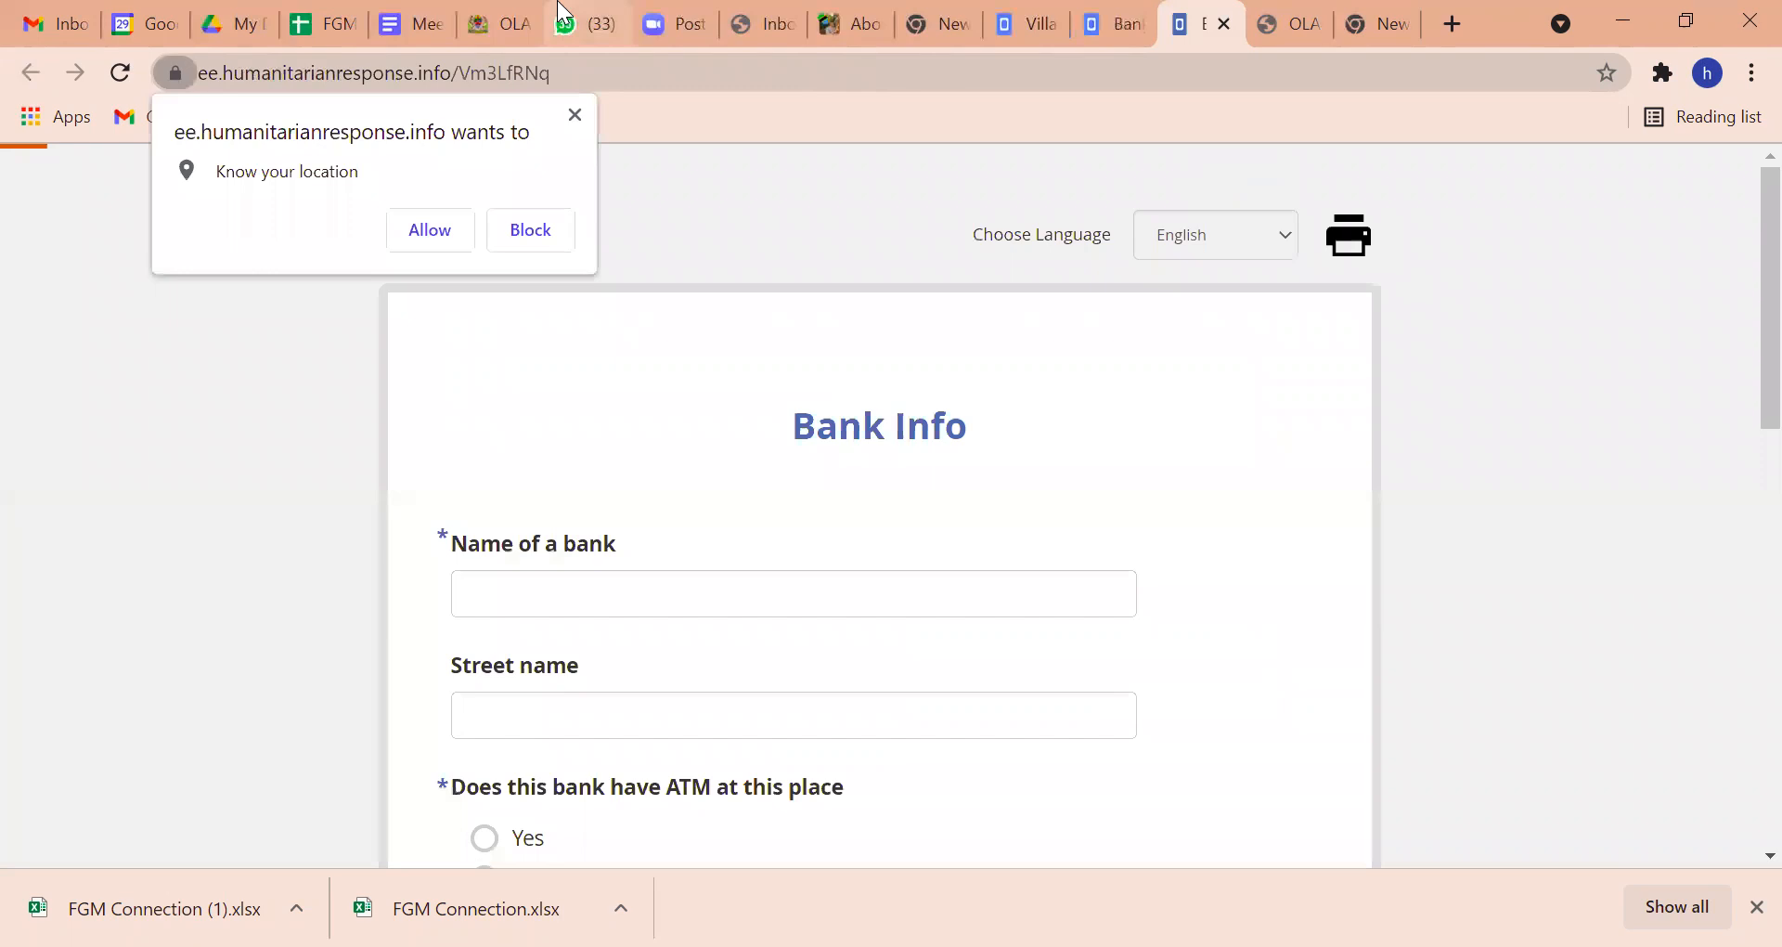
click(552, 75)
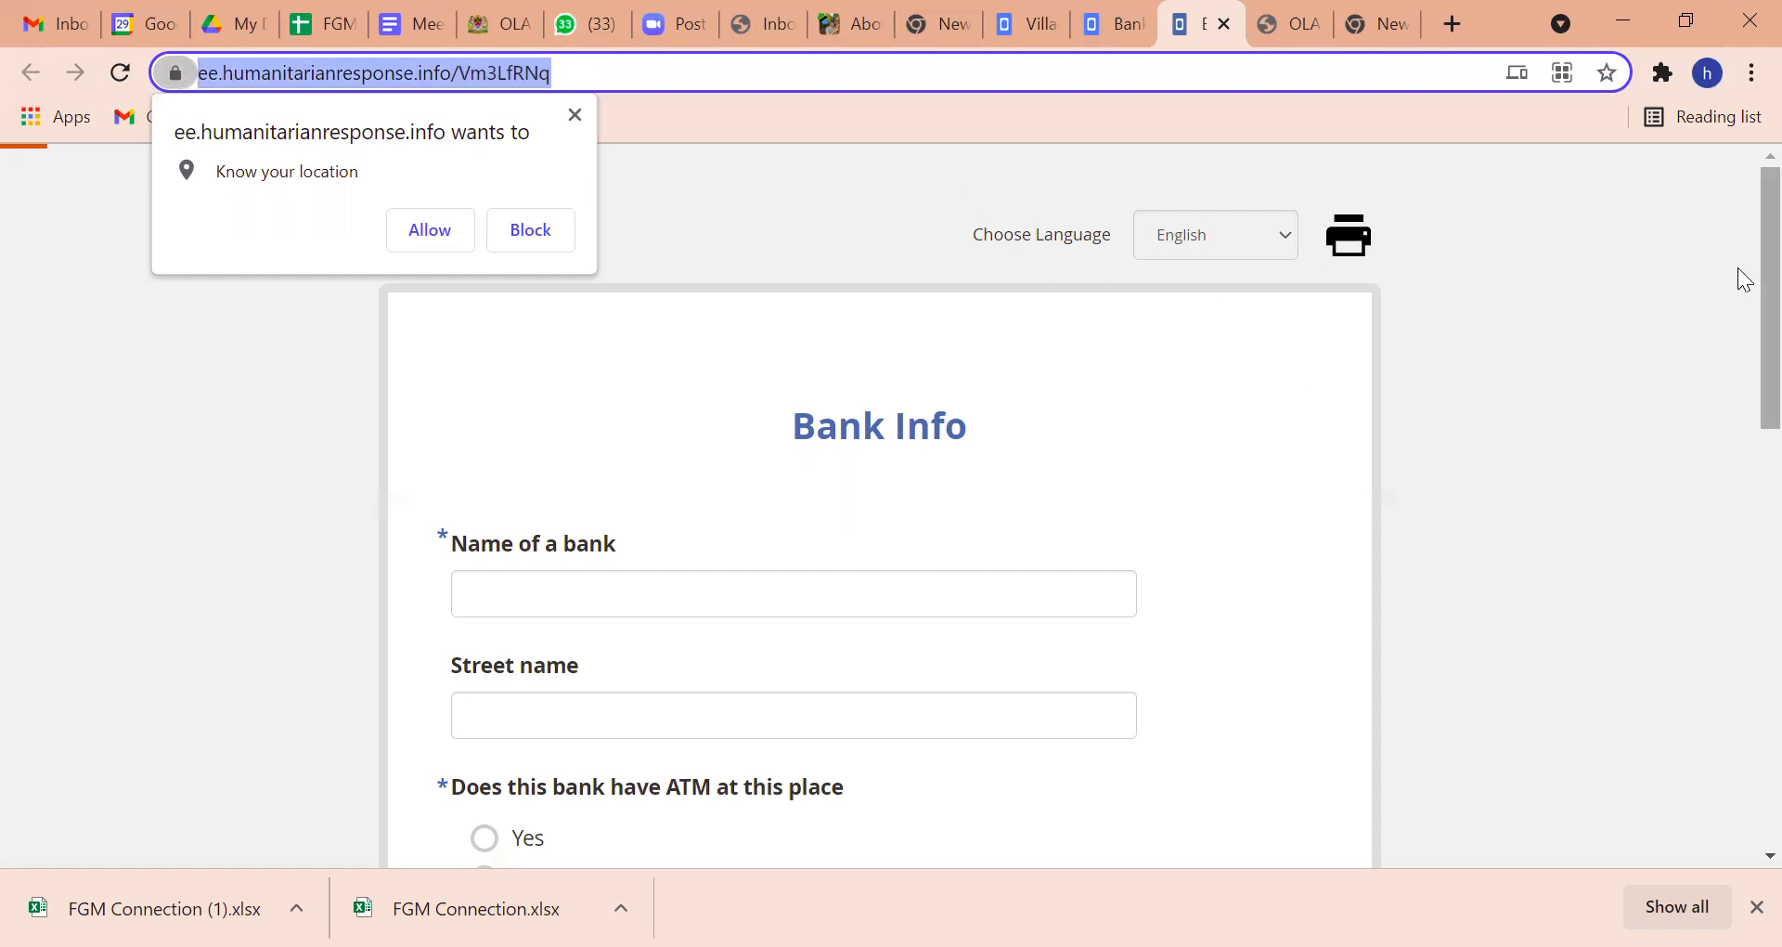
Fill in the Bank Info web form with bank name NMB bank, street name Bomani, and Yes for having an ATM.
drag(1737, 286, 683, 238)
click(554, 78)
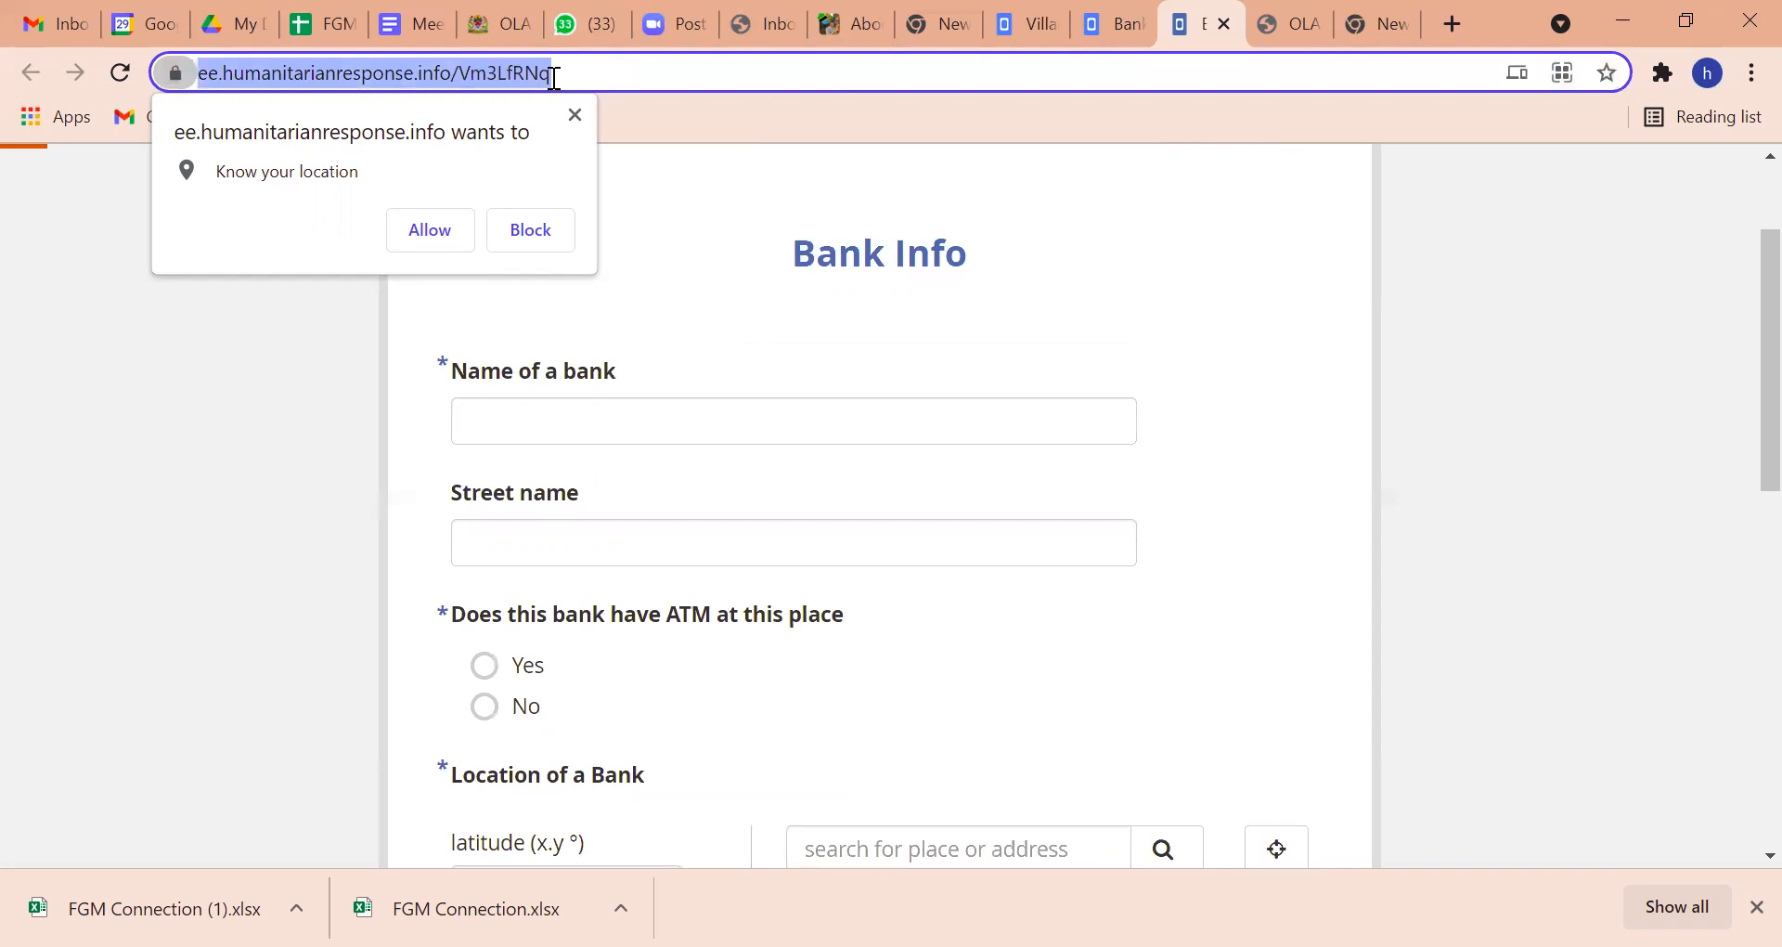
click(713, 745)
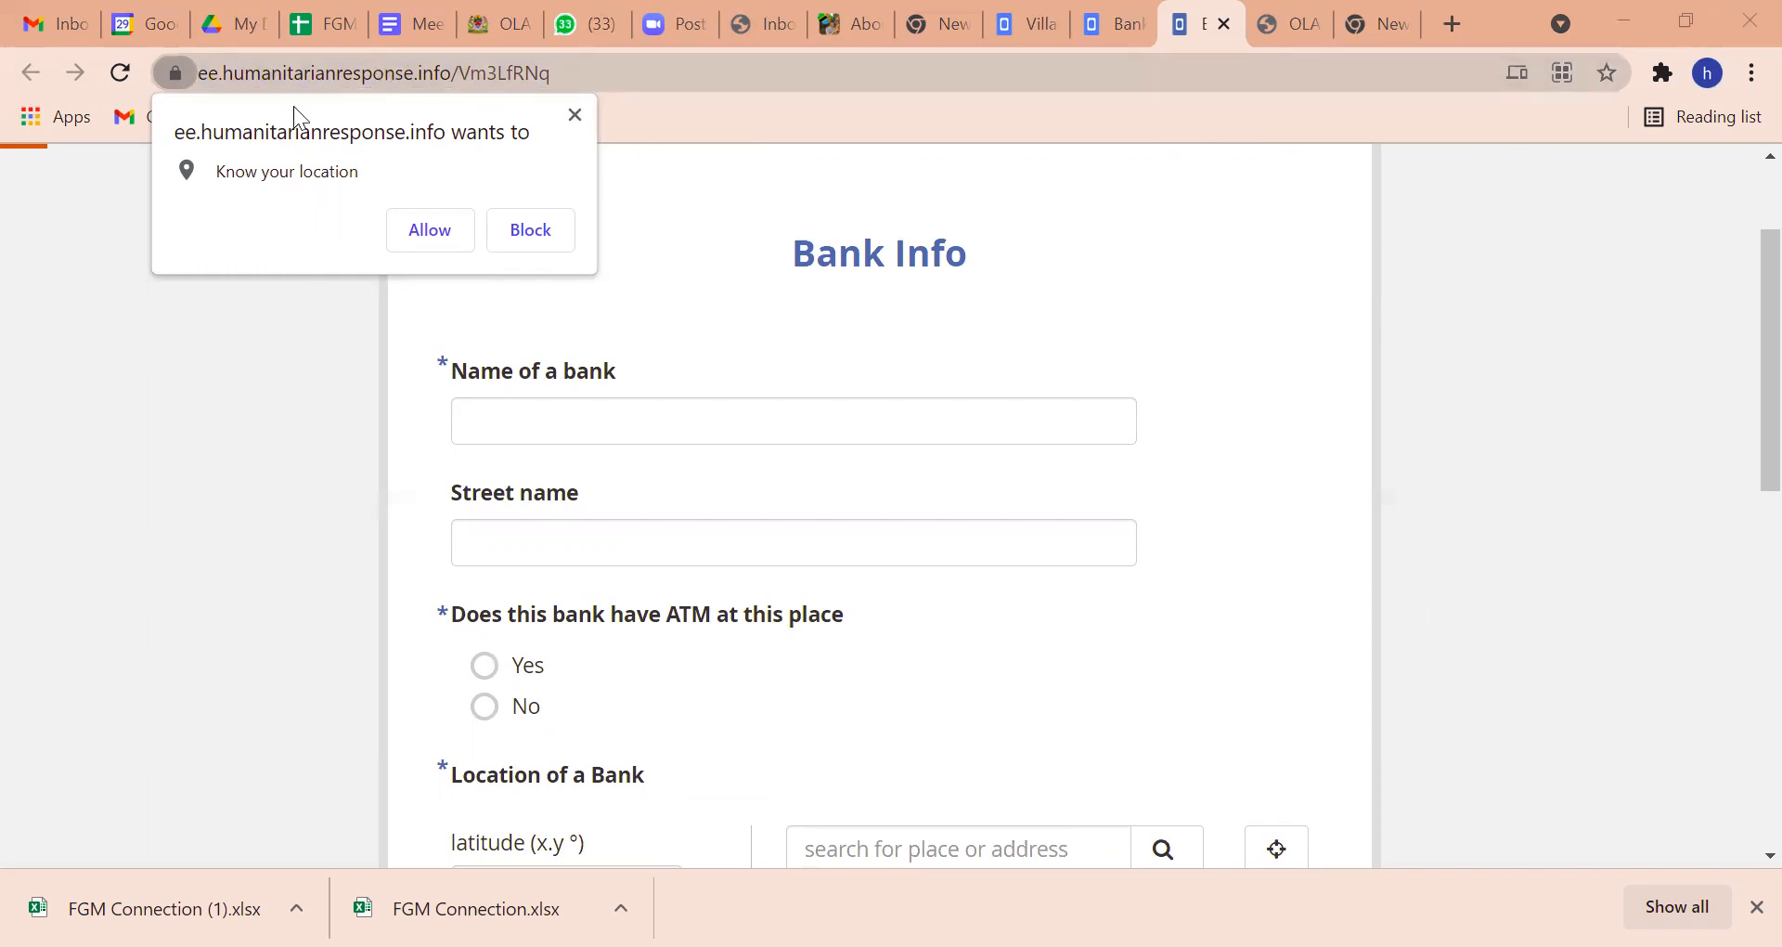
click(513, 420)
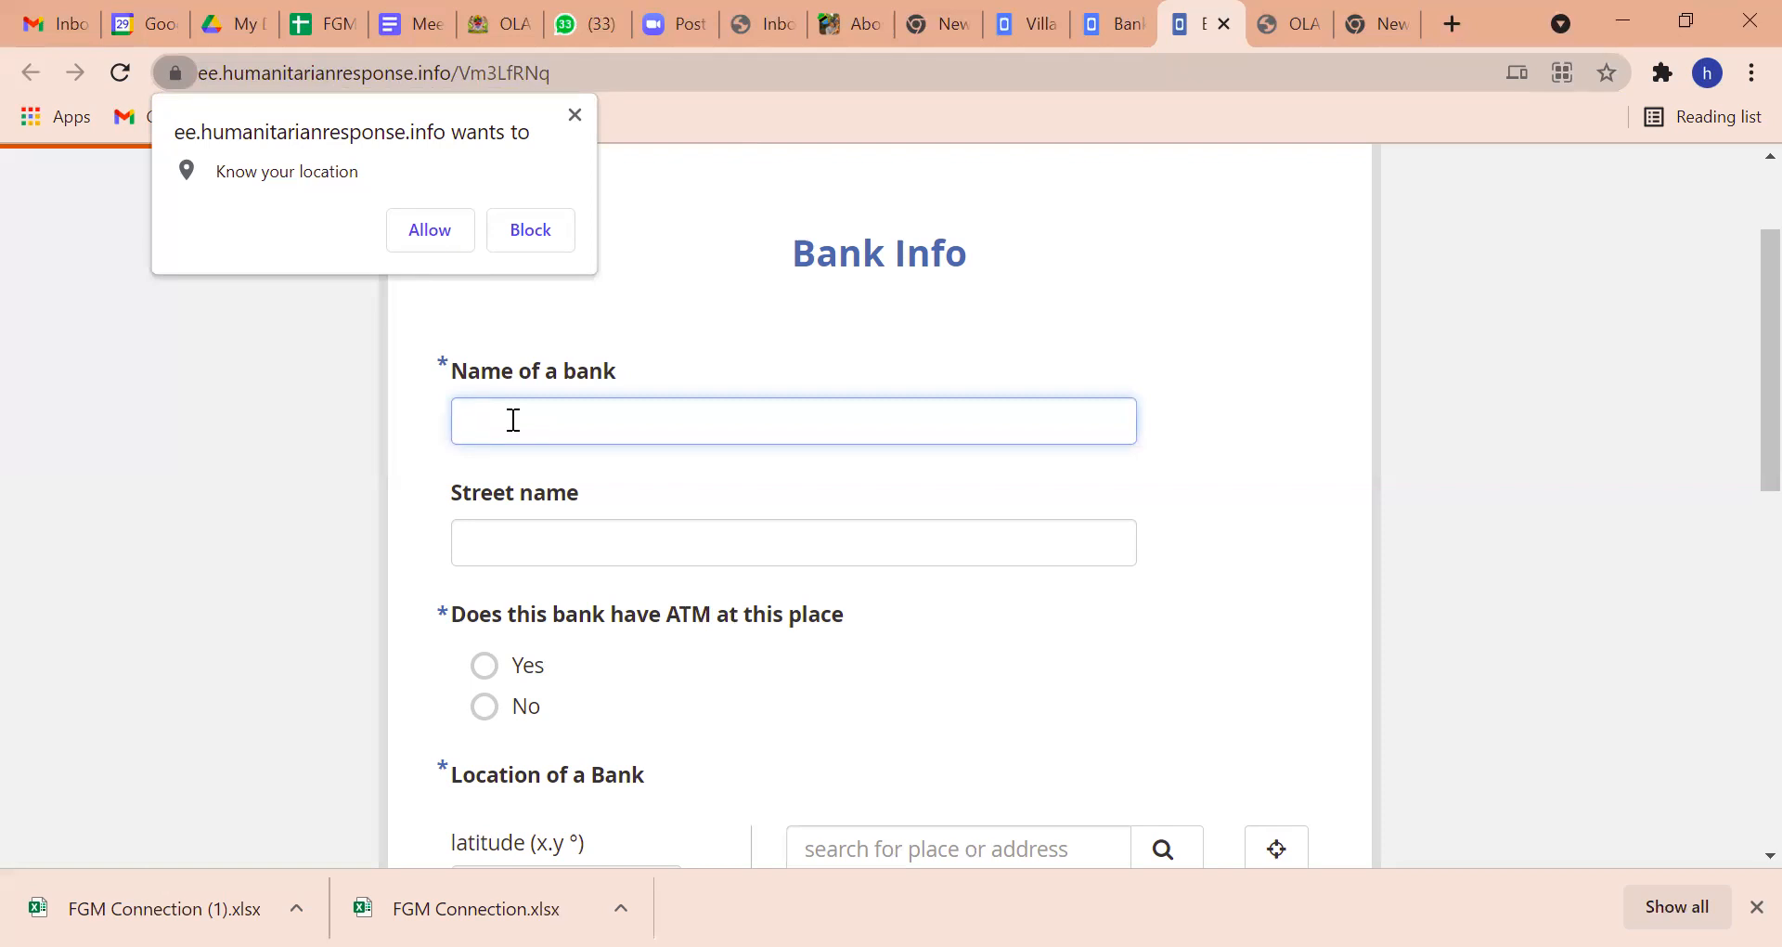
text(NMB bank)
click(489, 539)
text(Baman)
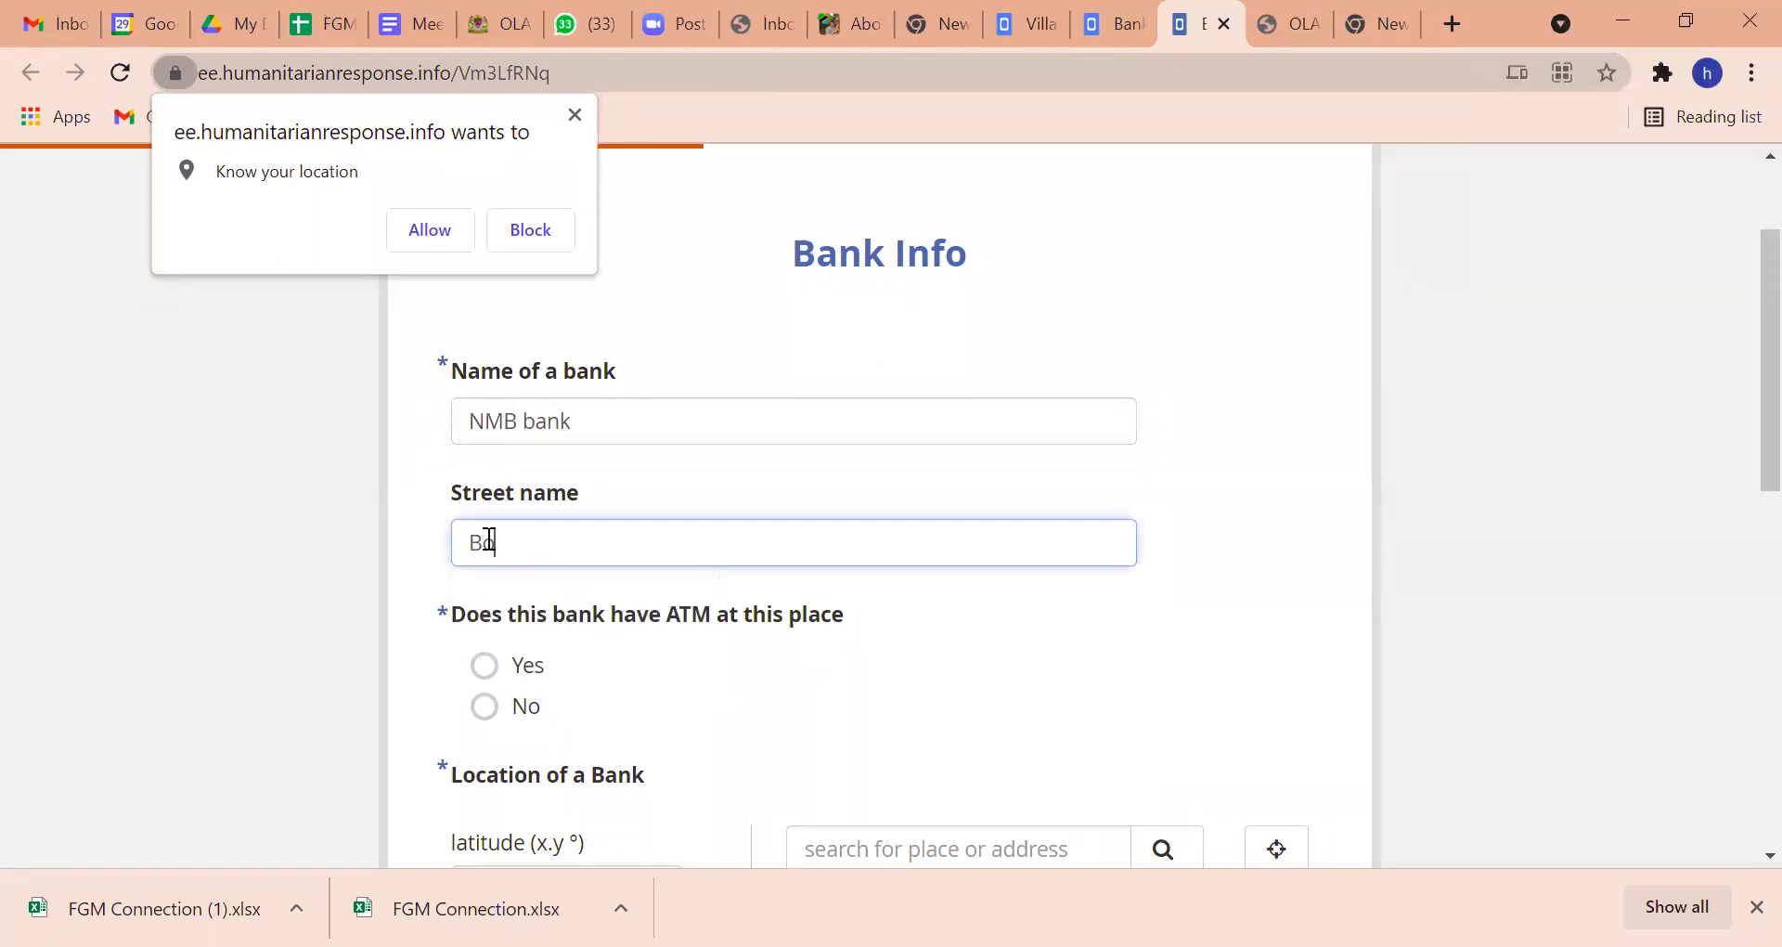
text(i)
click(483, 671)
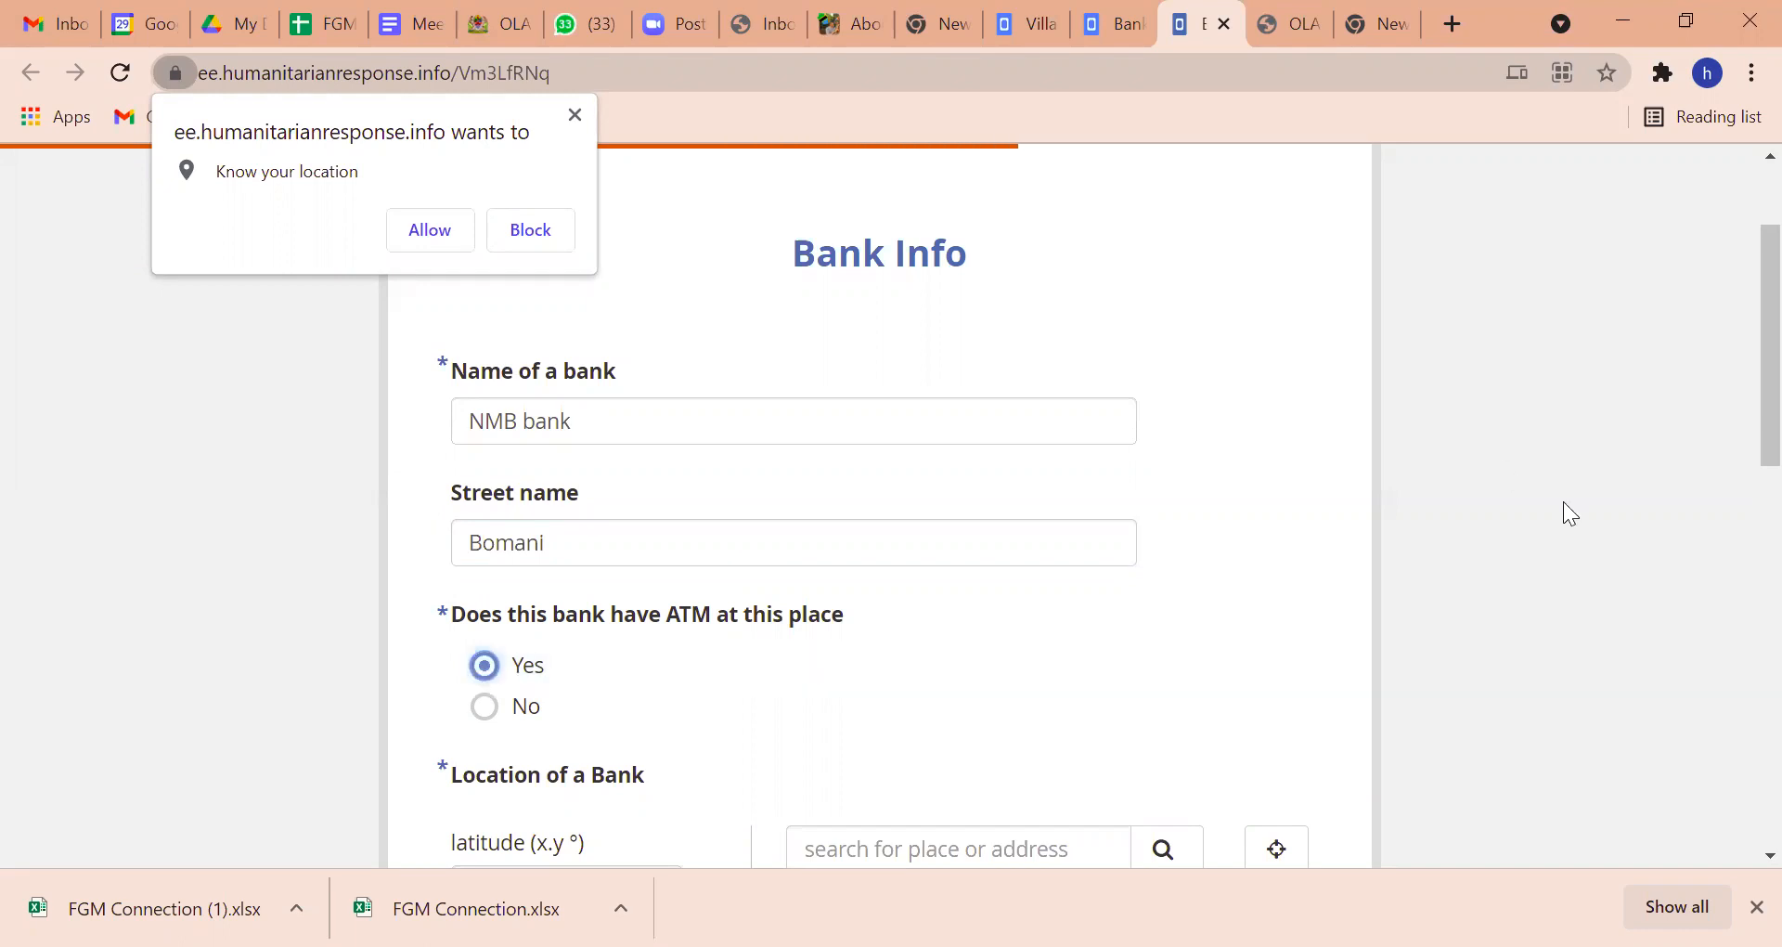
Answer Yes to the ATM mastercard question and try to submit the form without a bank location.
drag(1738, 377, 1743, 523)
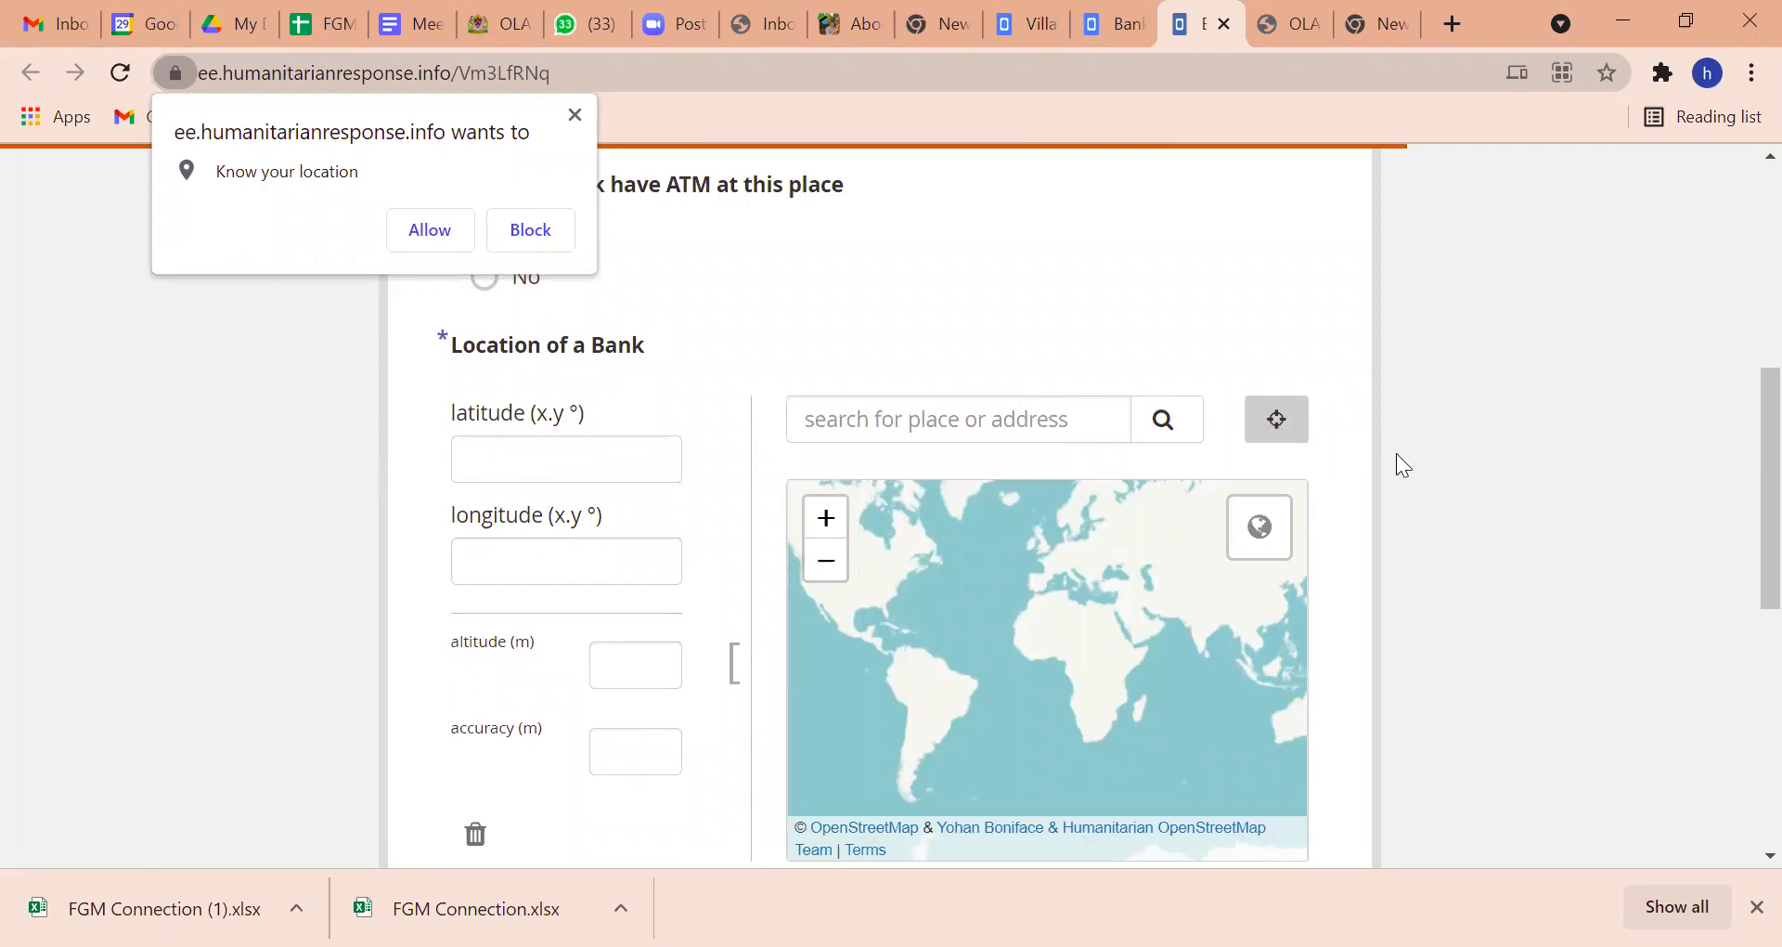
drag(1738, 490, 1737, 583)
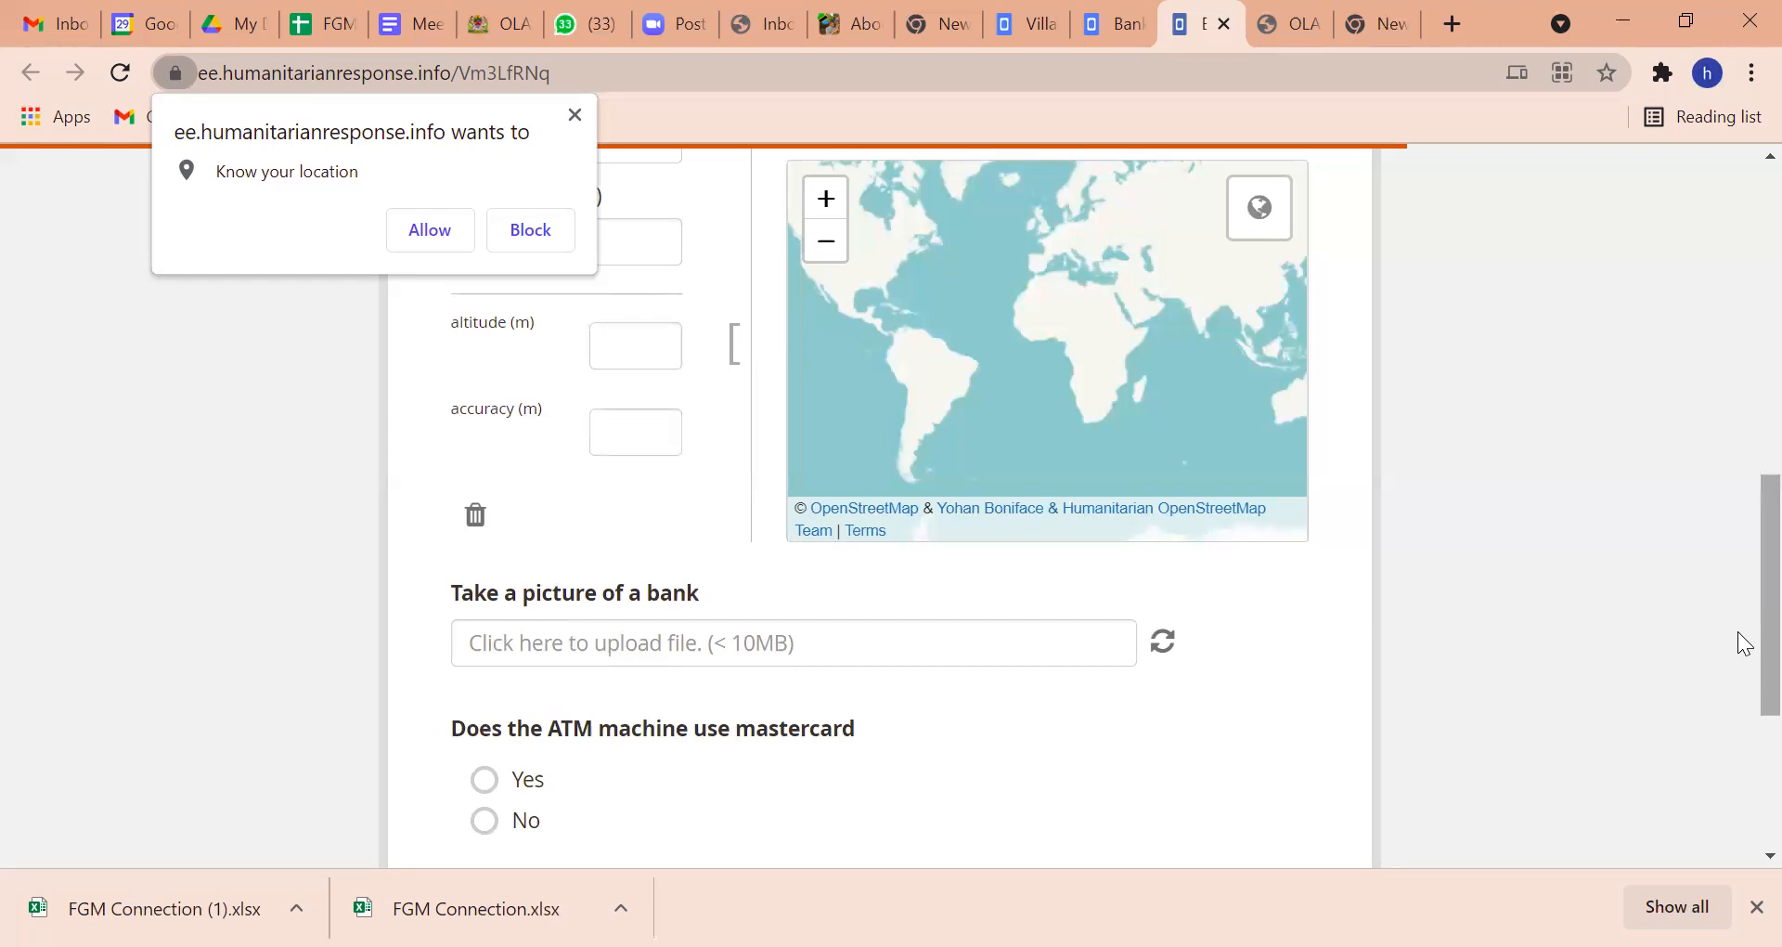
drag(1738, 698, 1738, 792)
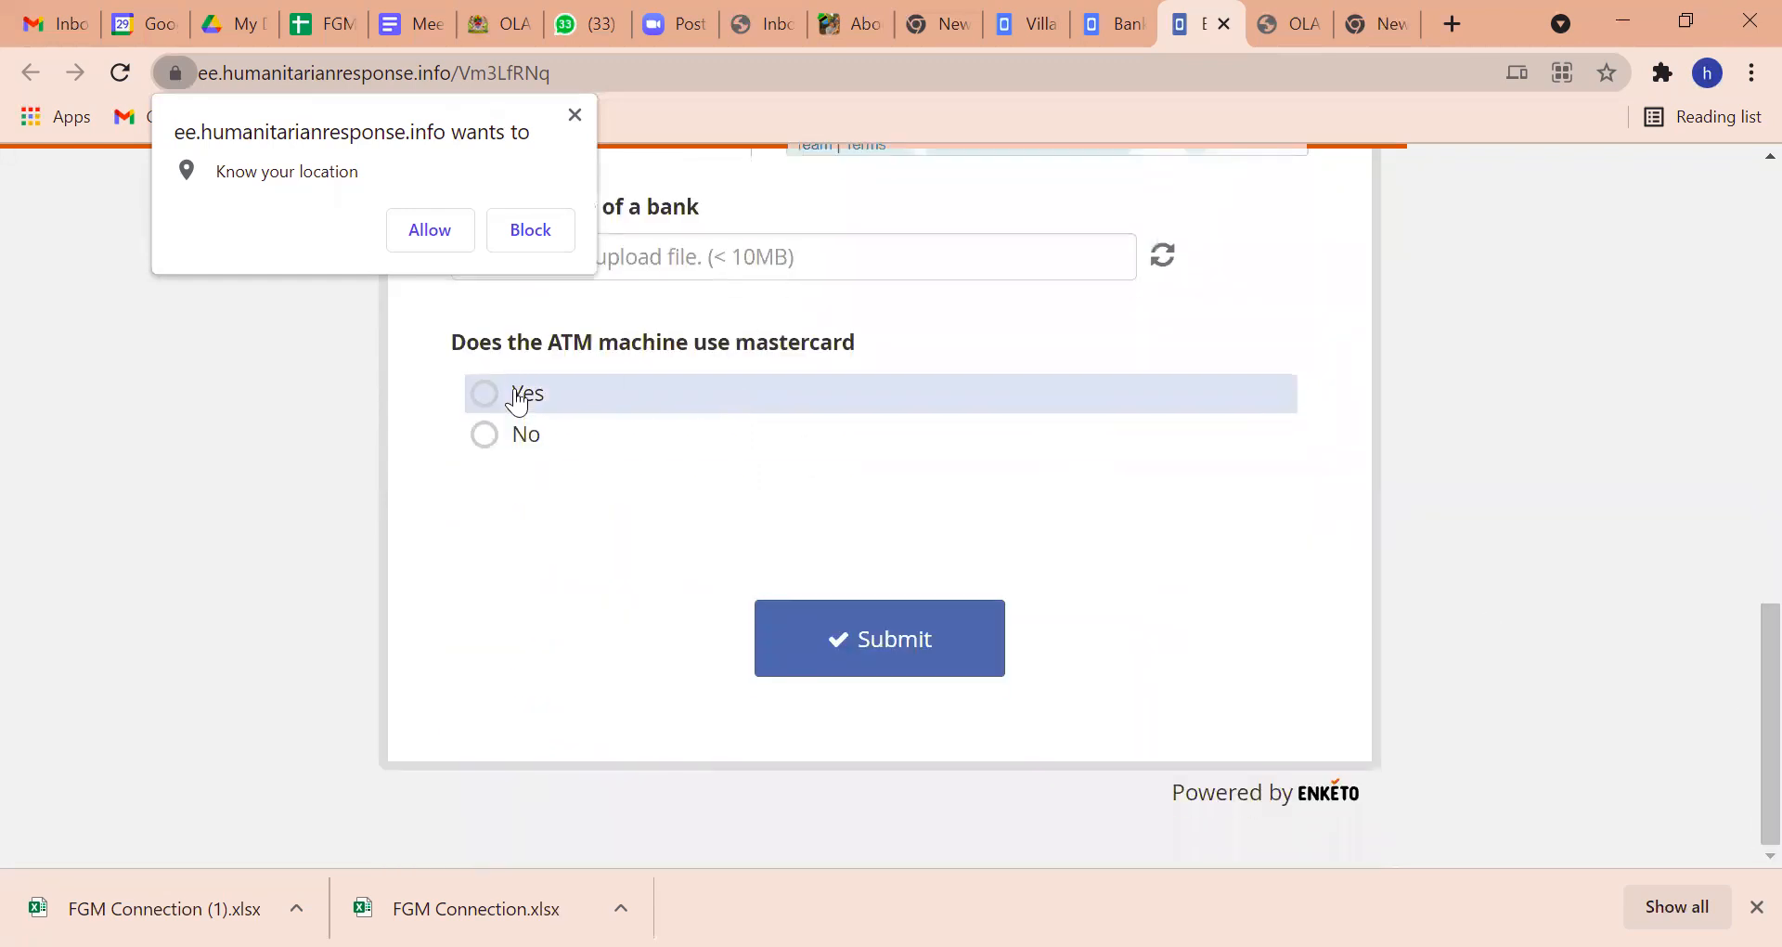
click(482, 396)
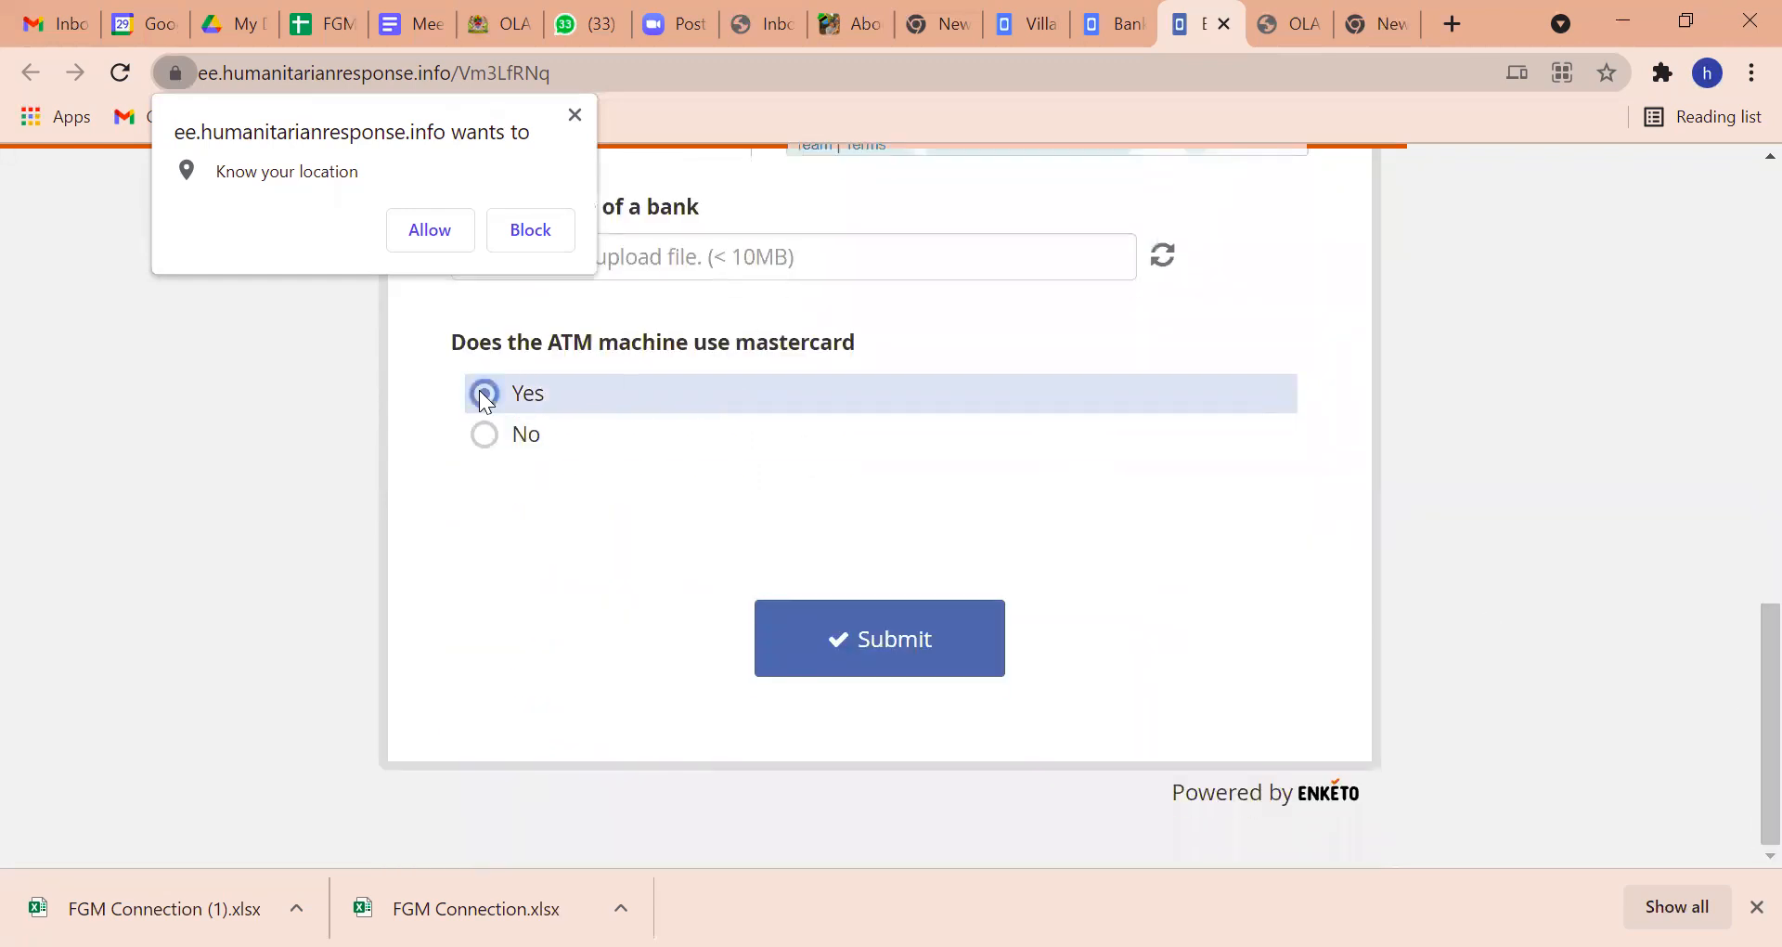
click(867, 642)
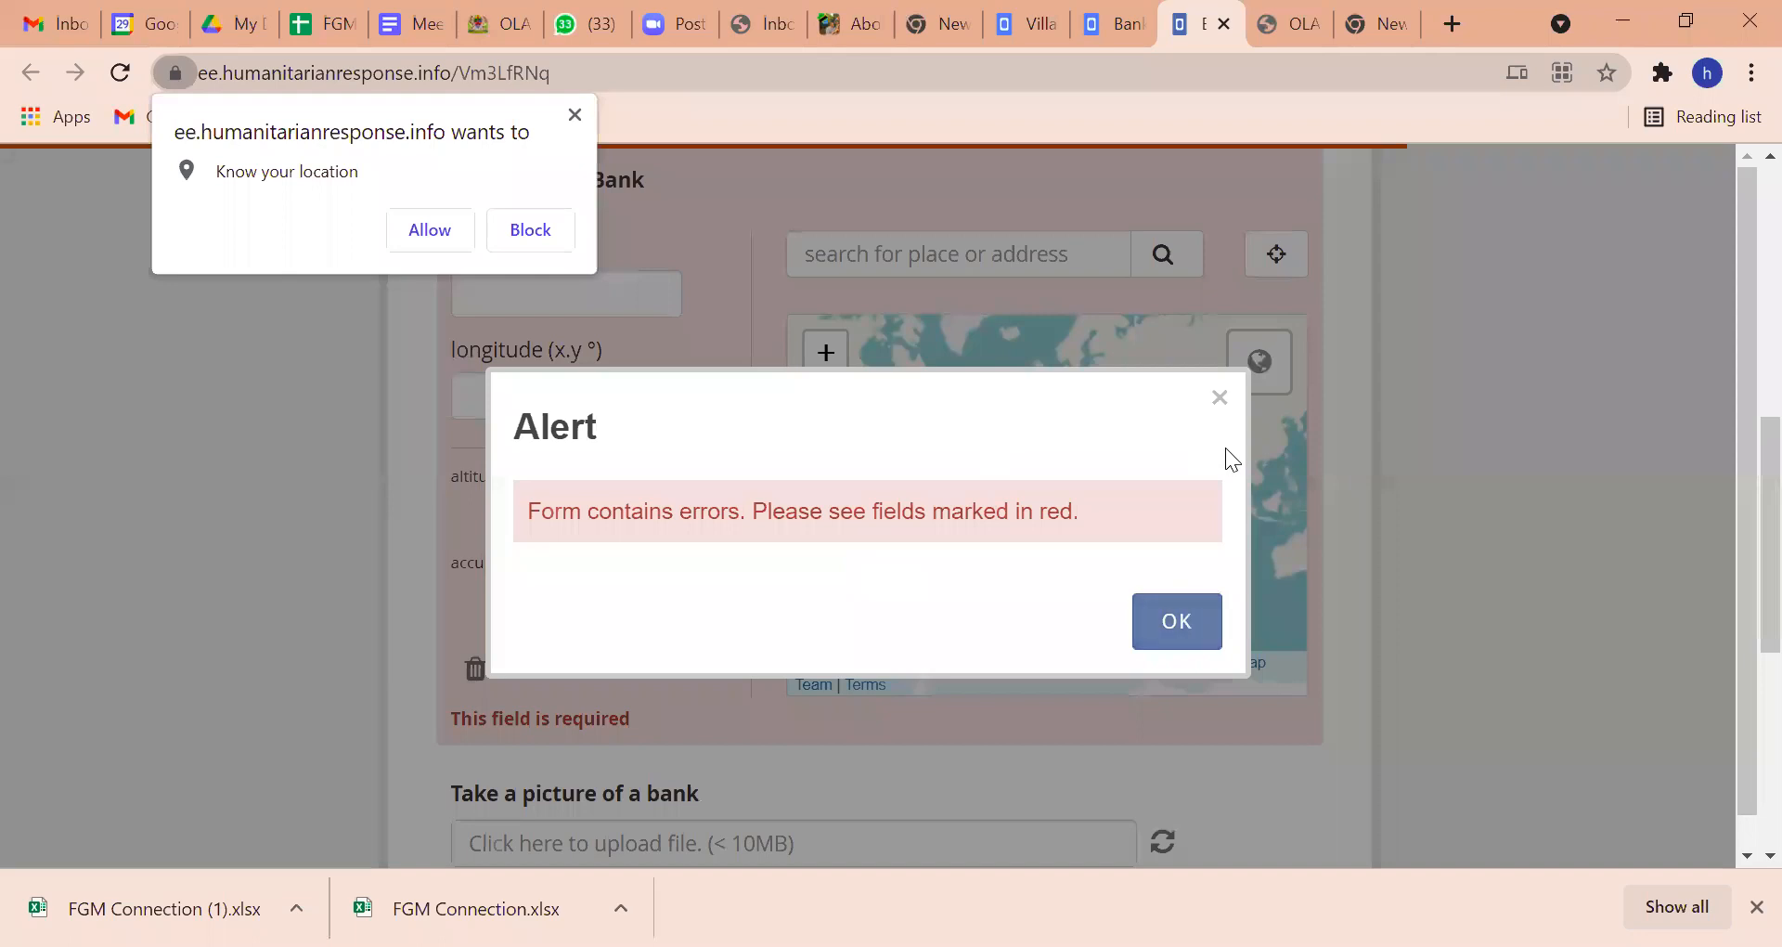
click(1219, 399)
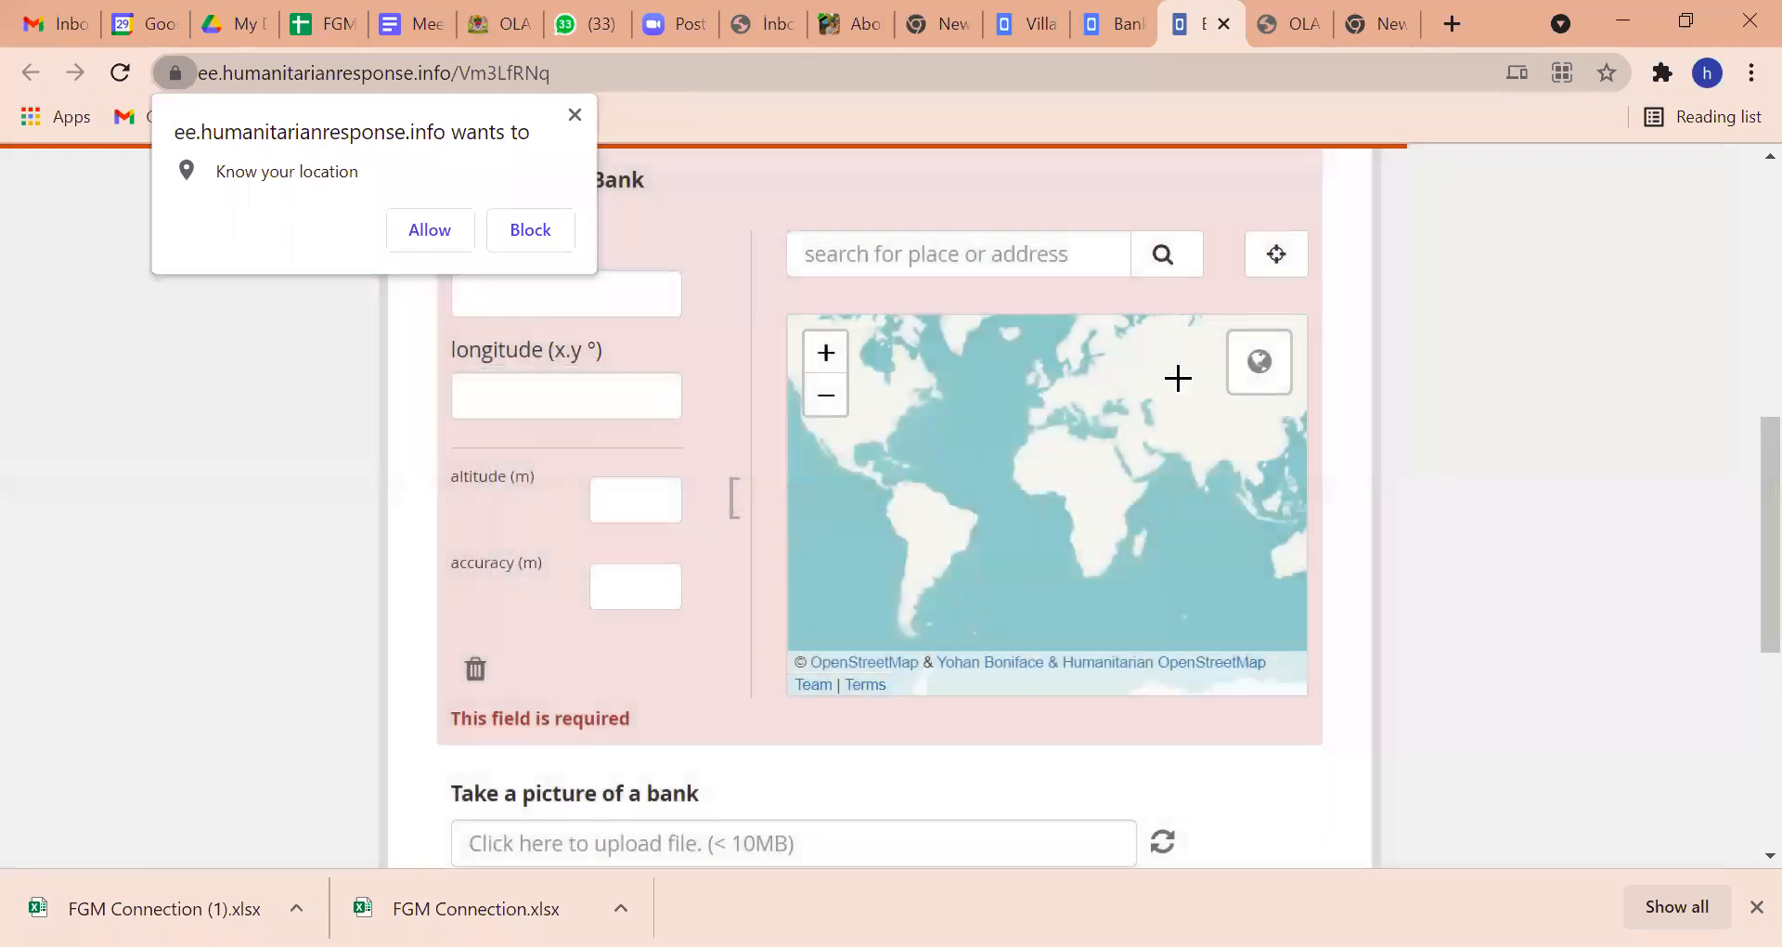
Mark the bank's location on the map at about latitude 0.59 and longitude 30.40, and submit the form.
click(1107, 504)
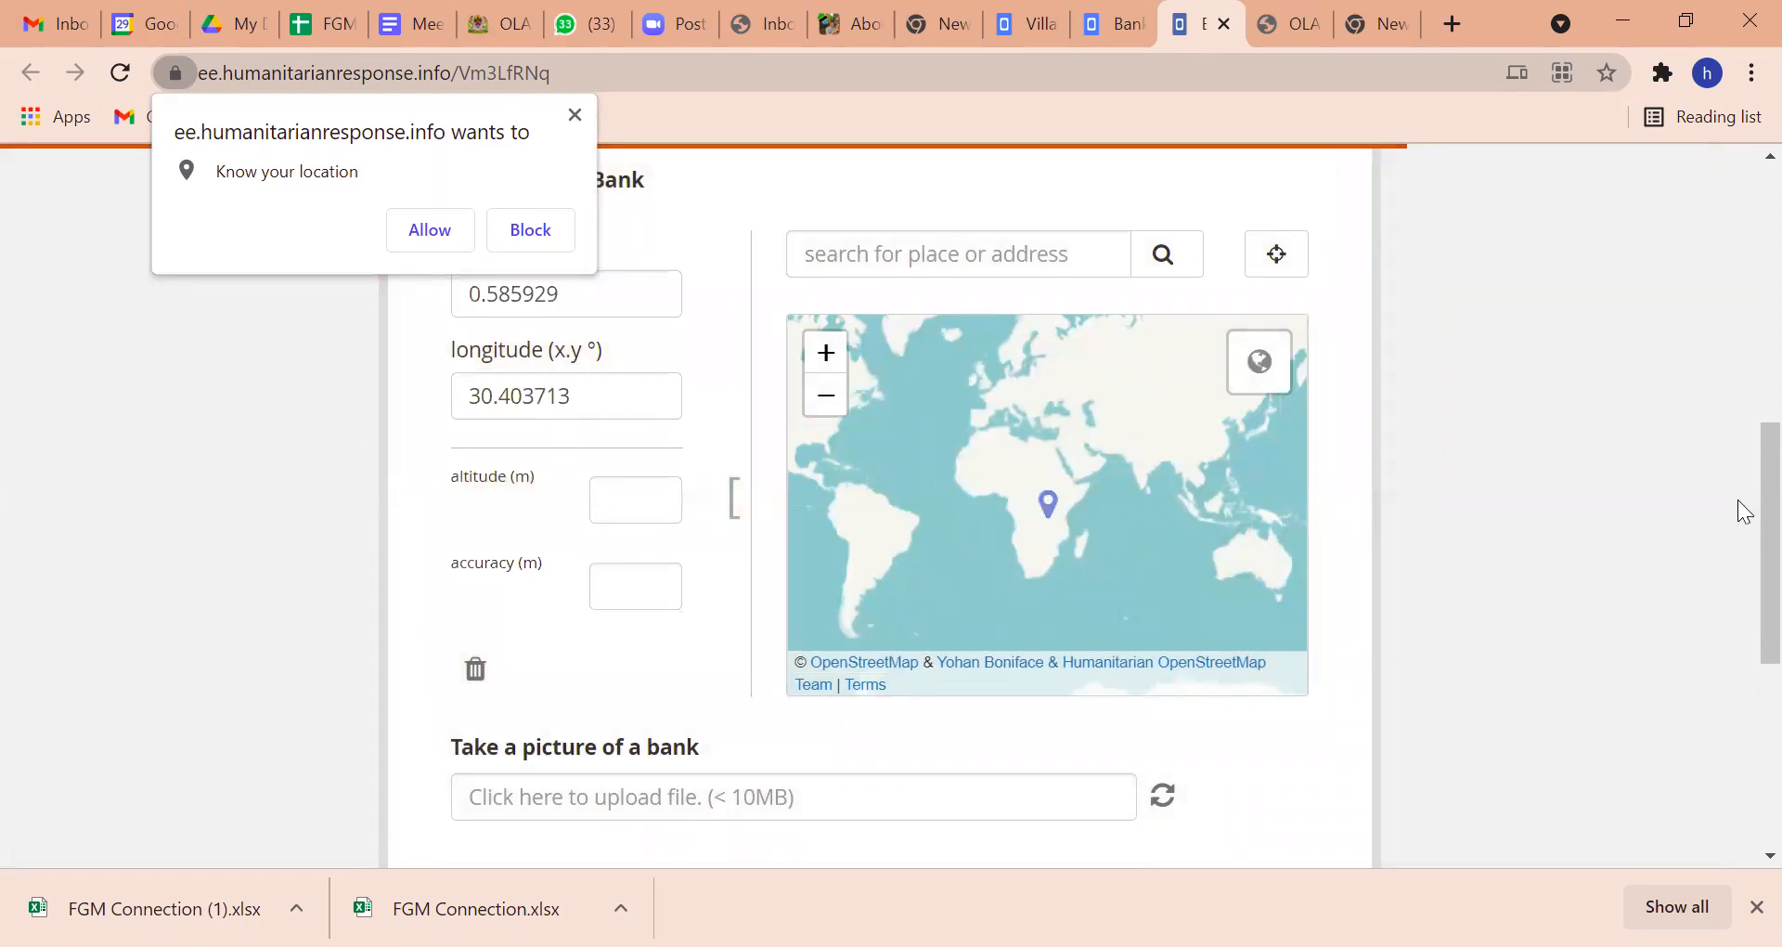
scroll(1739, 594, down, 5)
drag(1745, 719, 1744, 671)
scroll(1745, 673, down, 1)
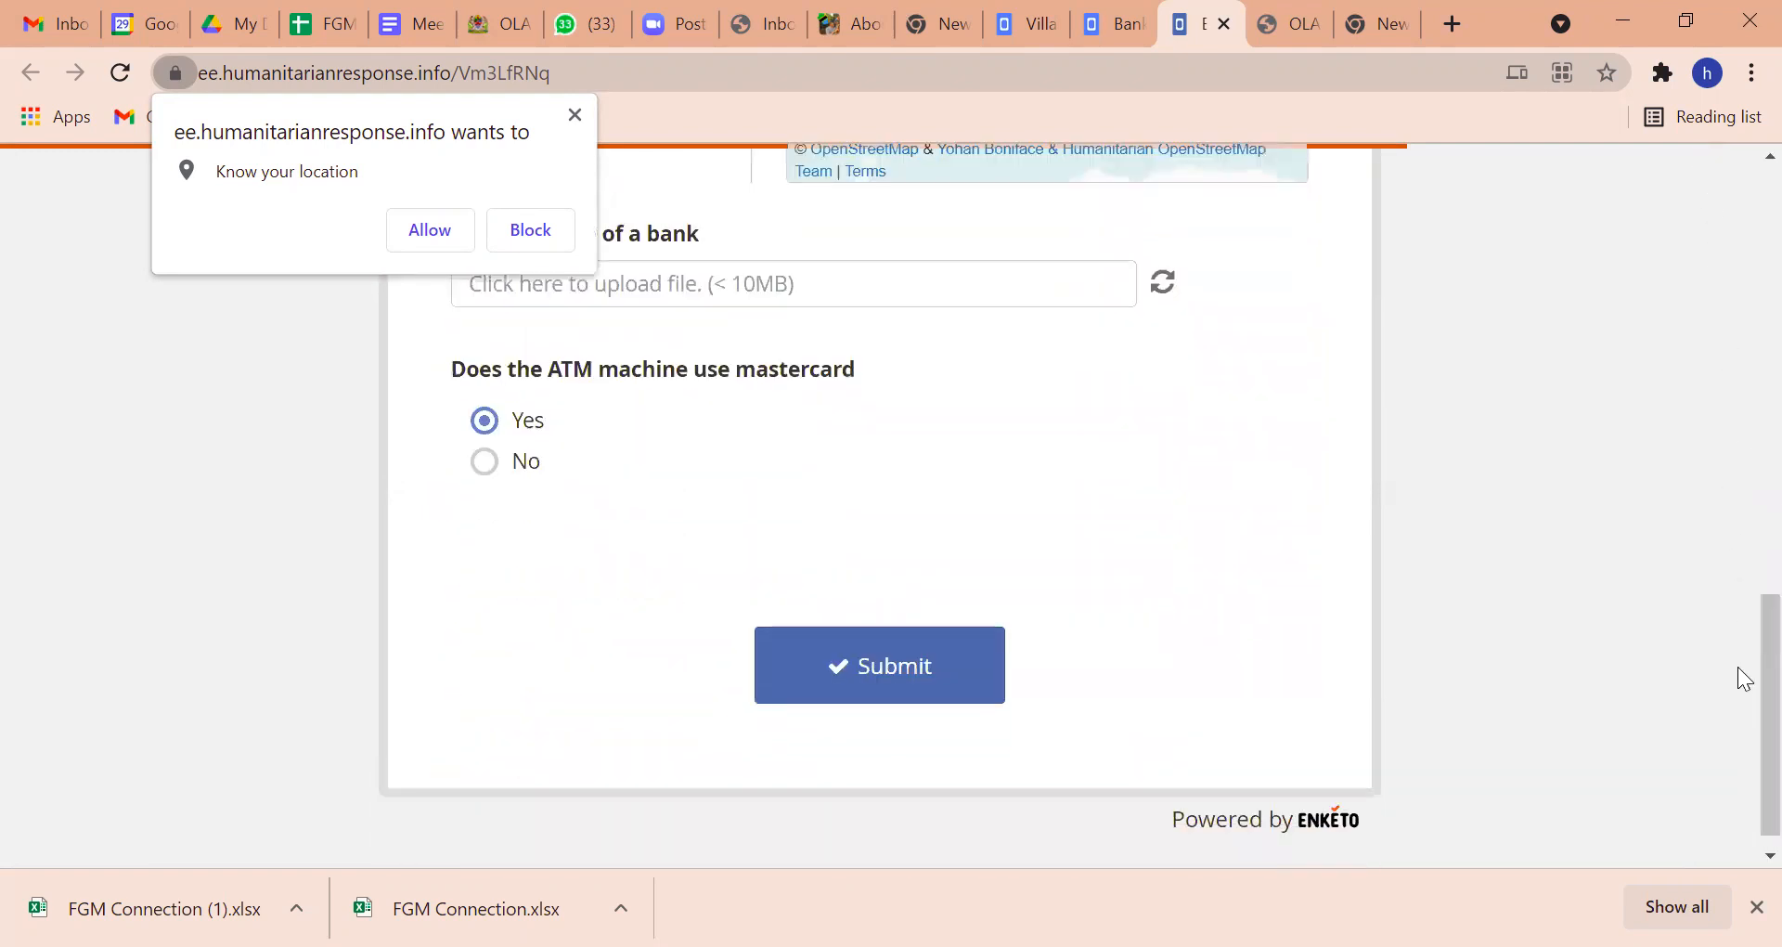
click(848, 655)
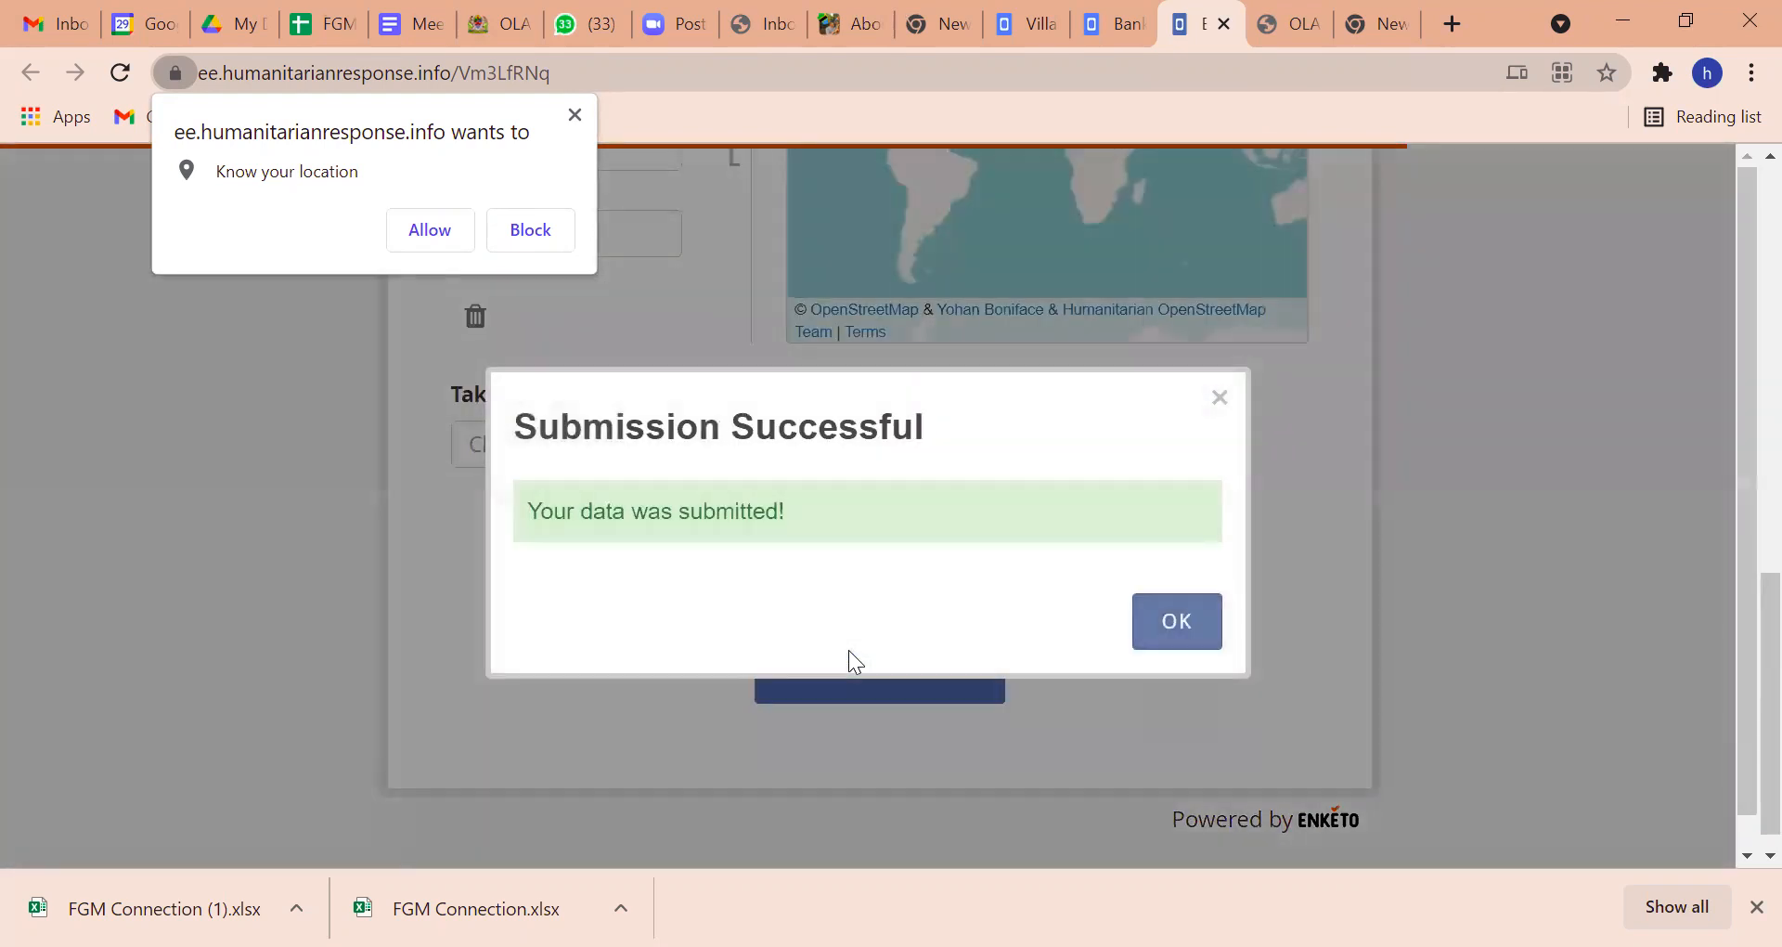
click(1184, 638)
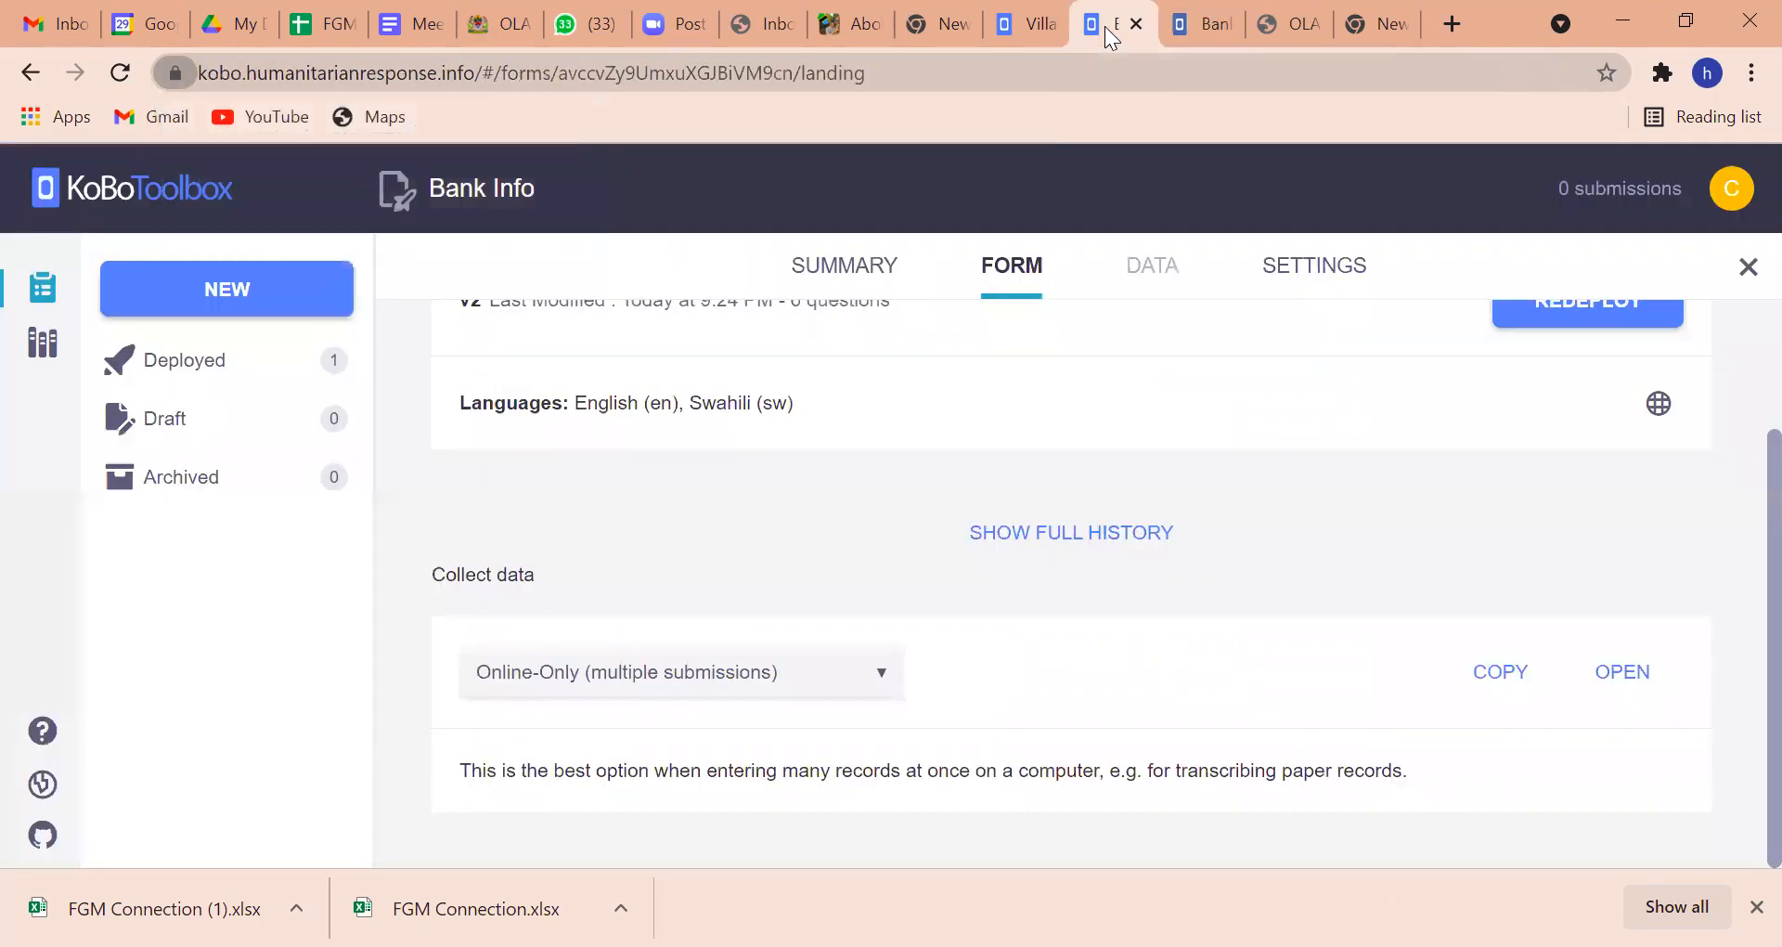
Return to the KoBoToolbox project list, refresh it, and open Bank Info to examine the summary's submissions chart.
click(1104, 26)
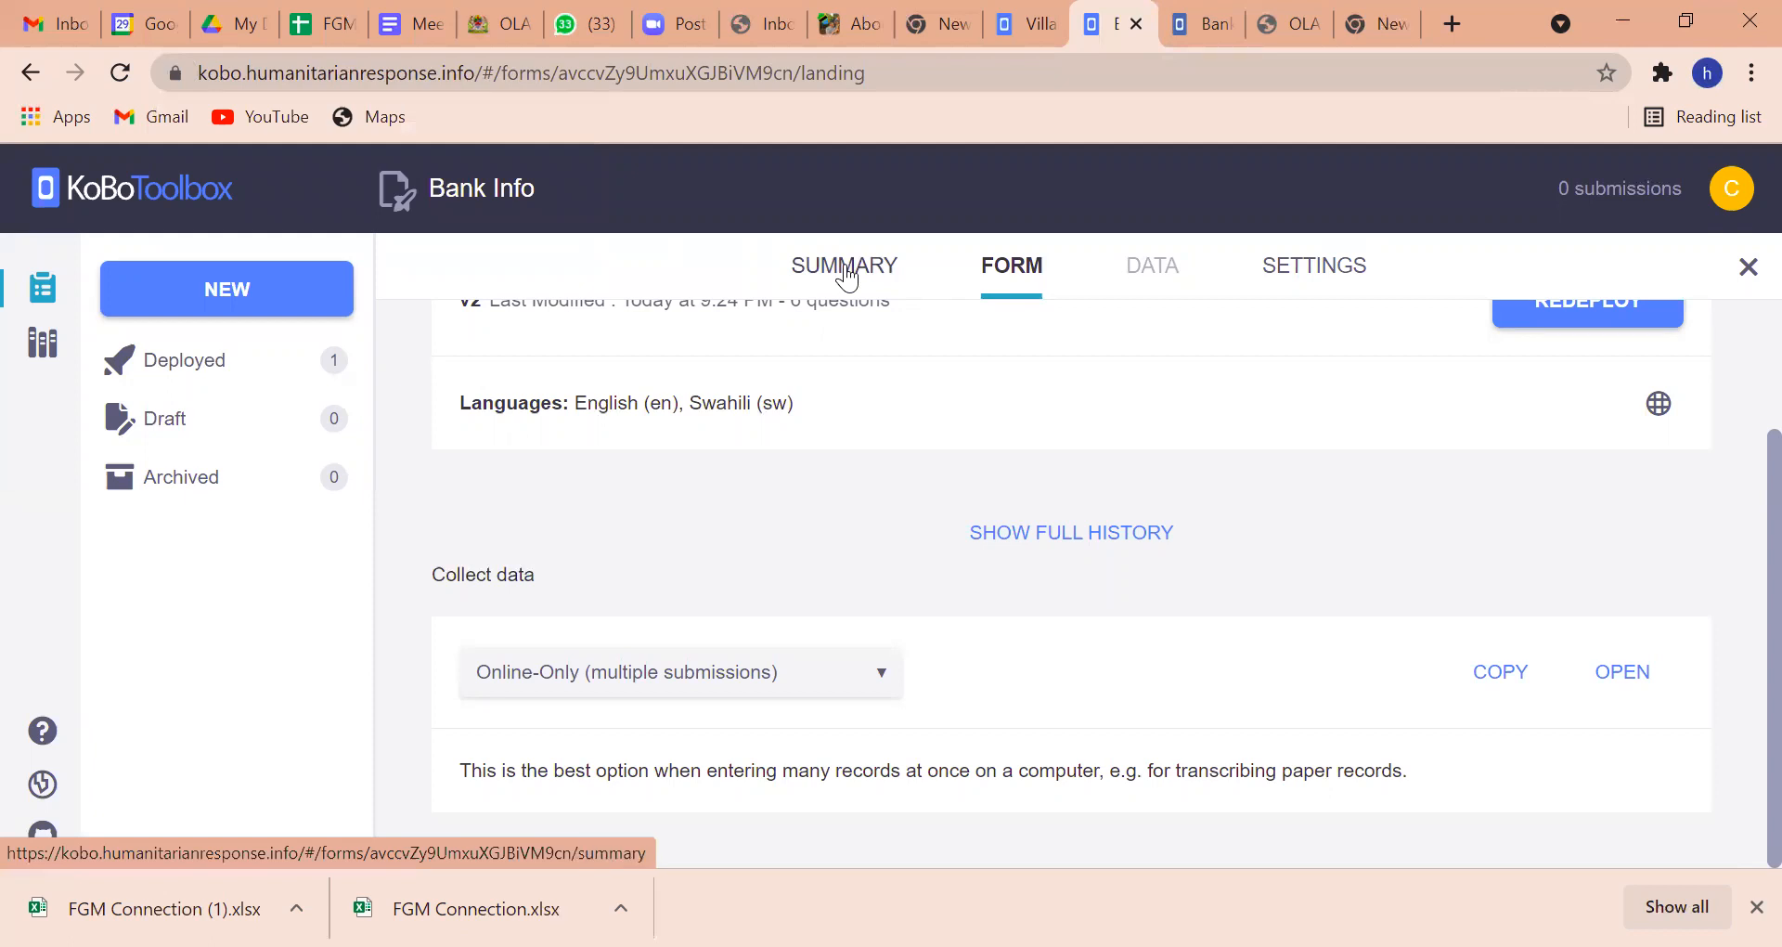
click(50, 293)
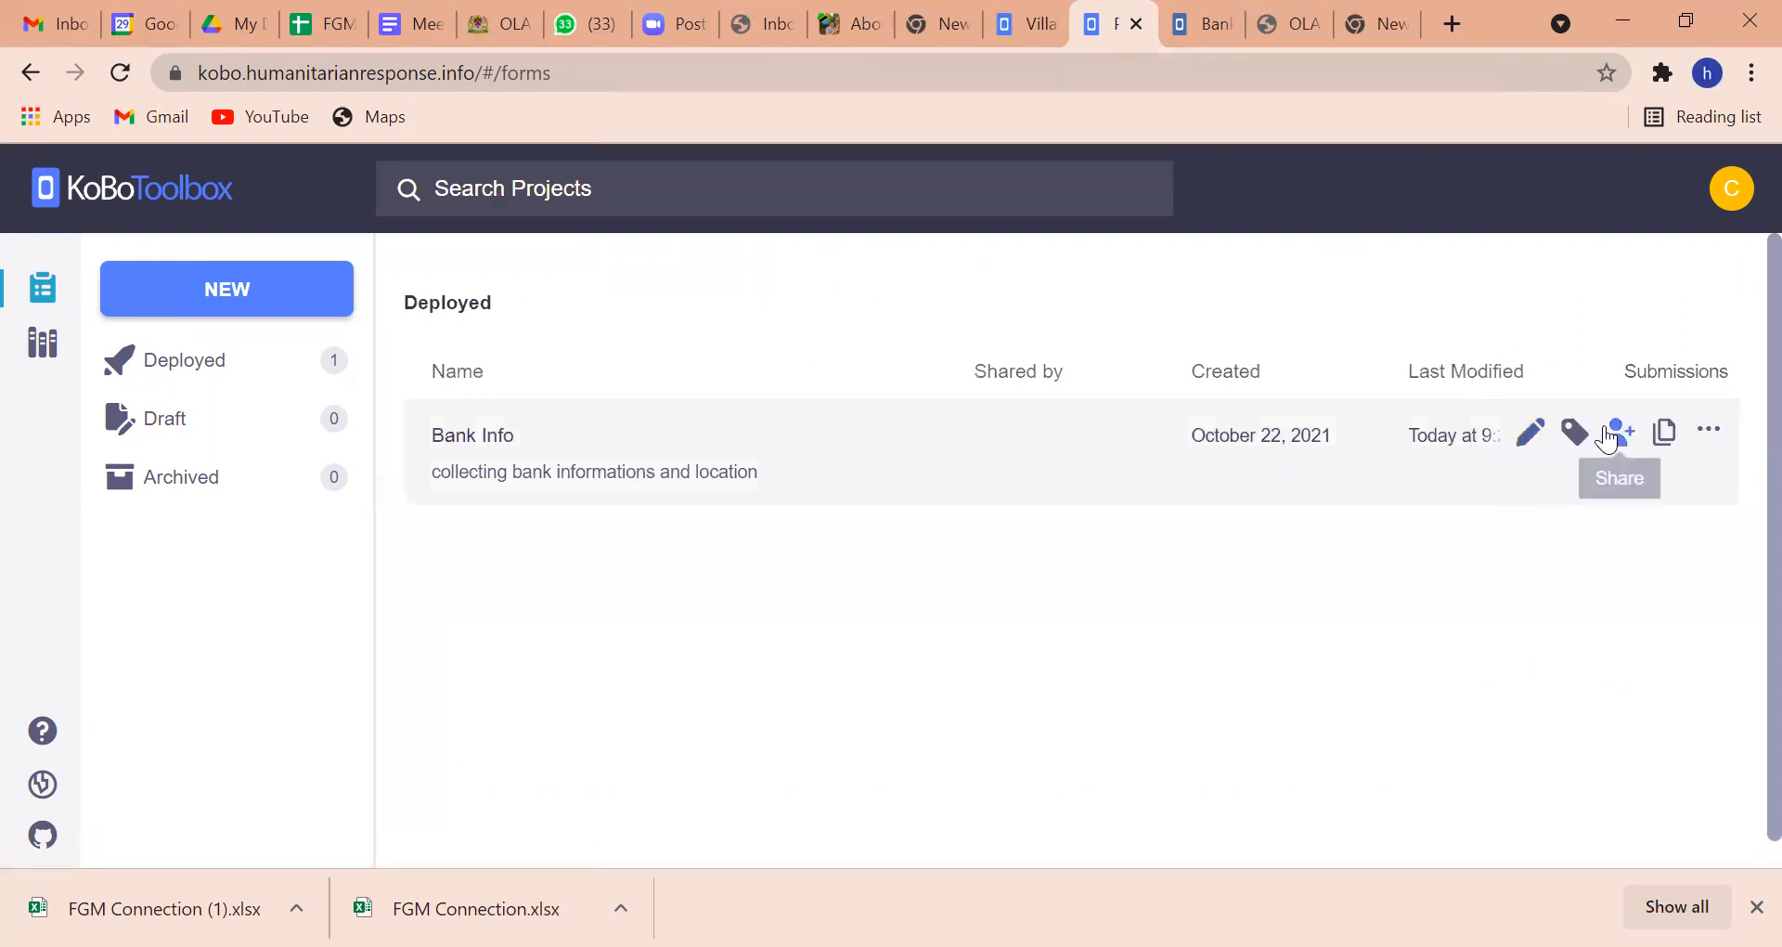
click(1706, 434)
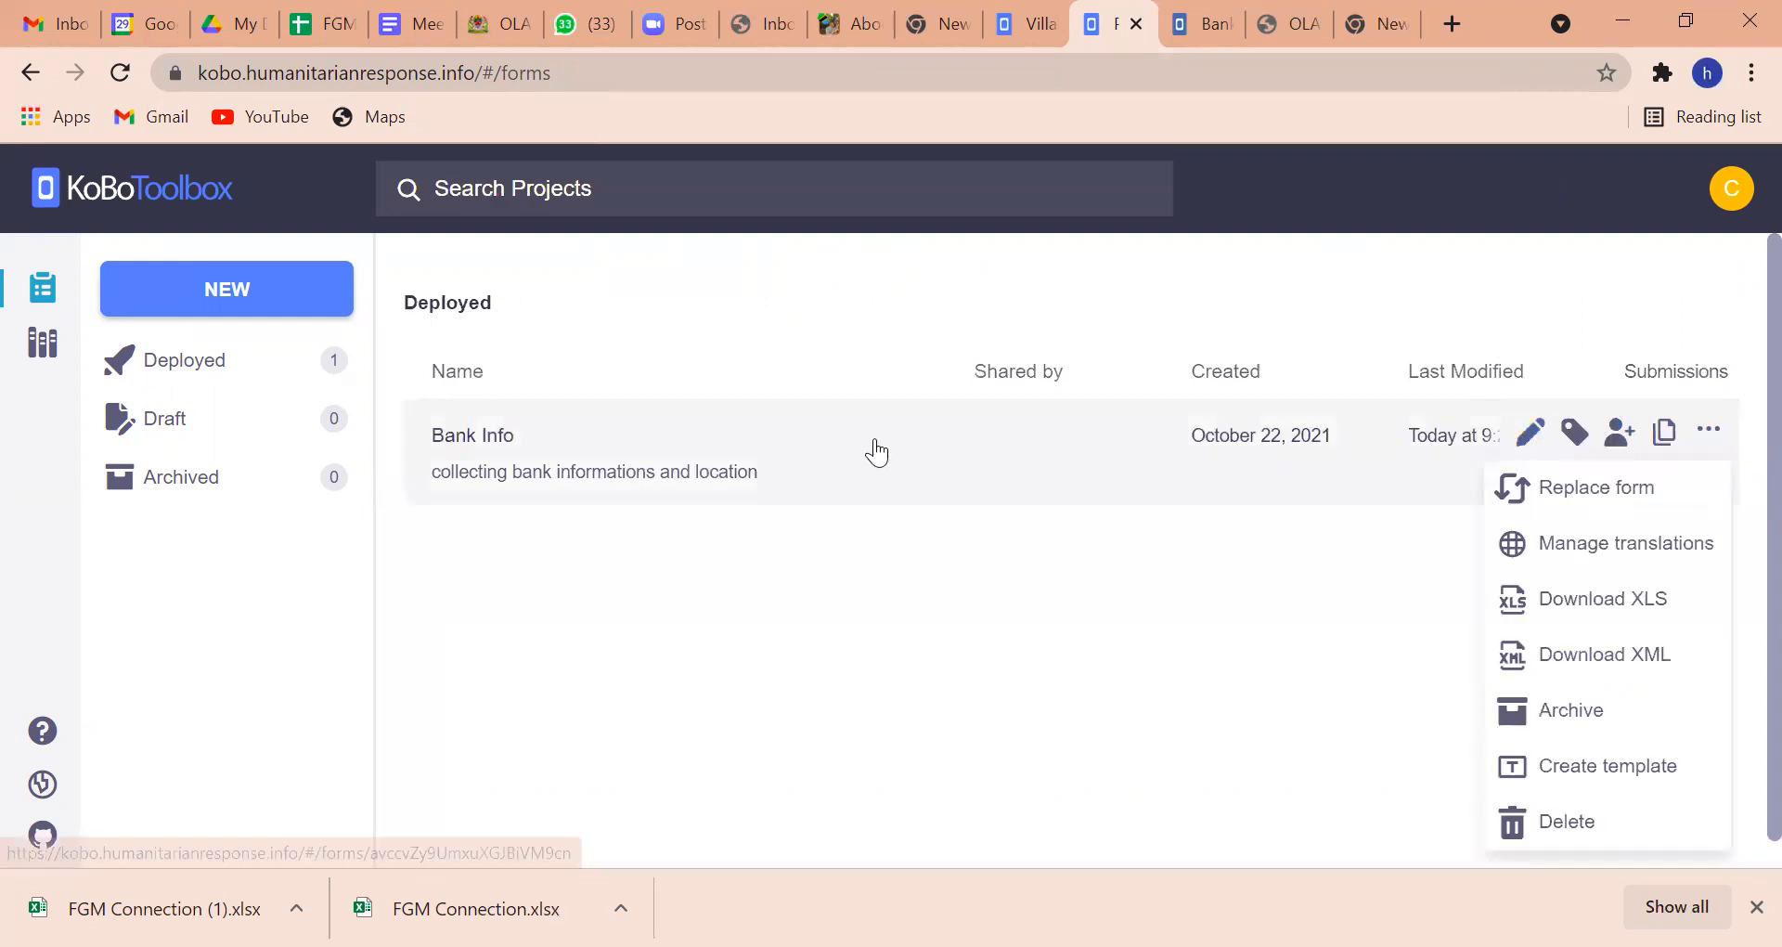
click(118, 72)
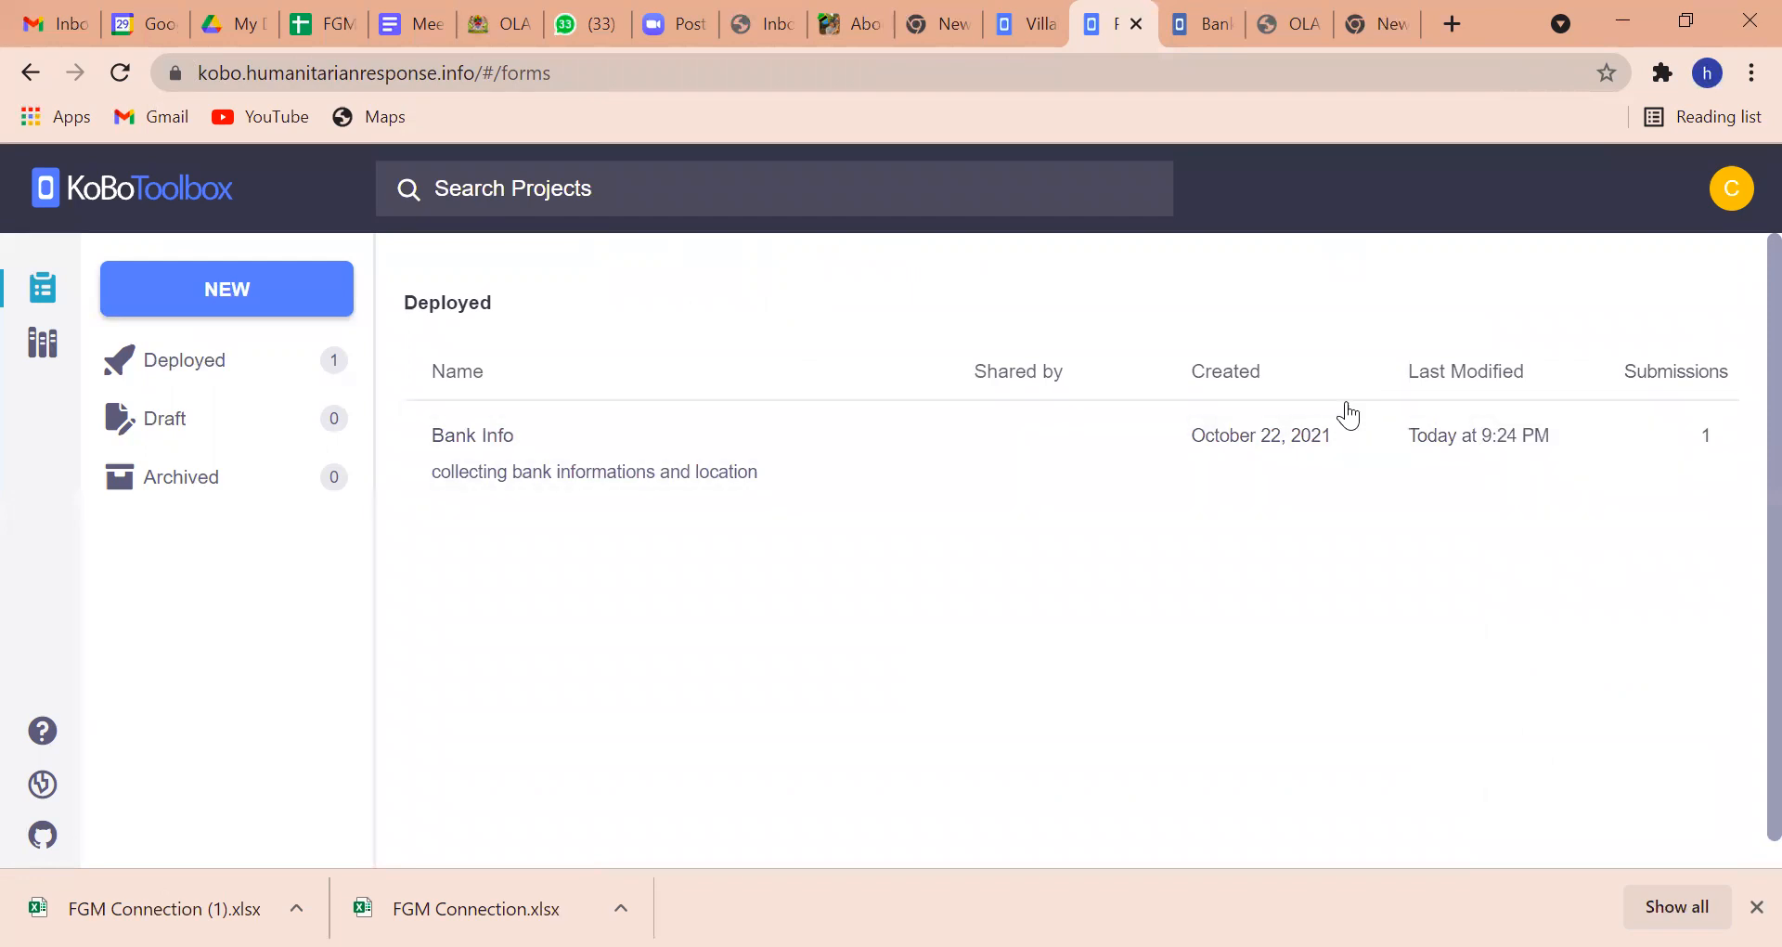
click(1303, 425)
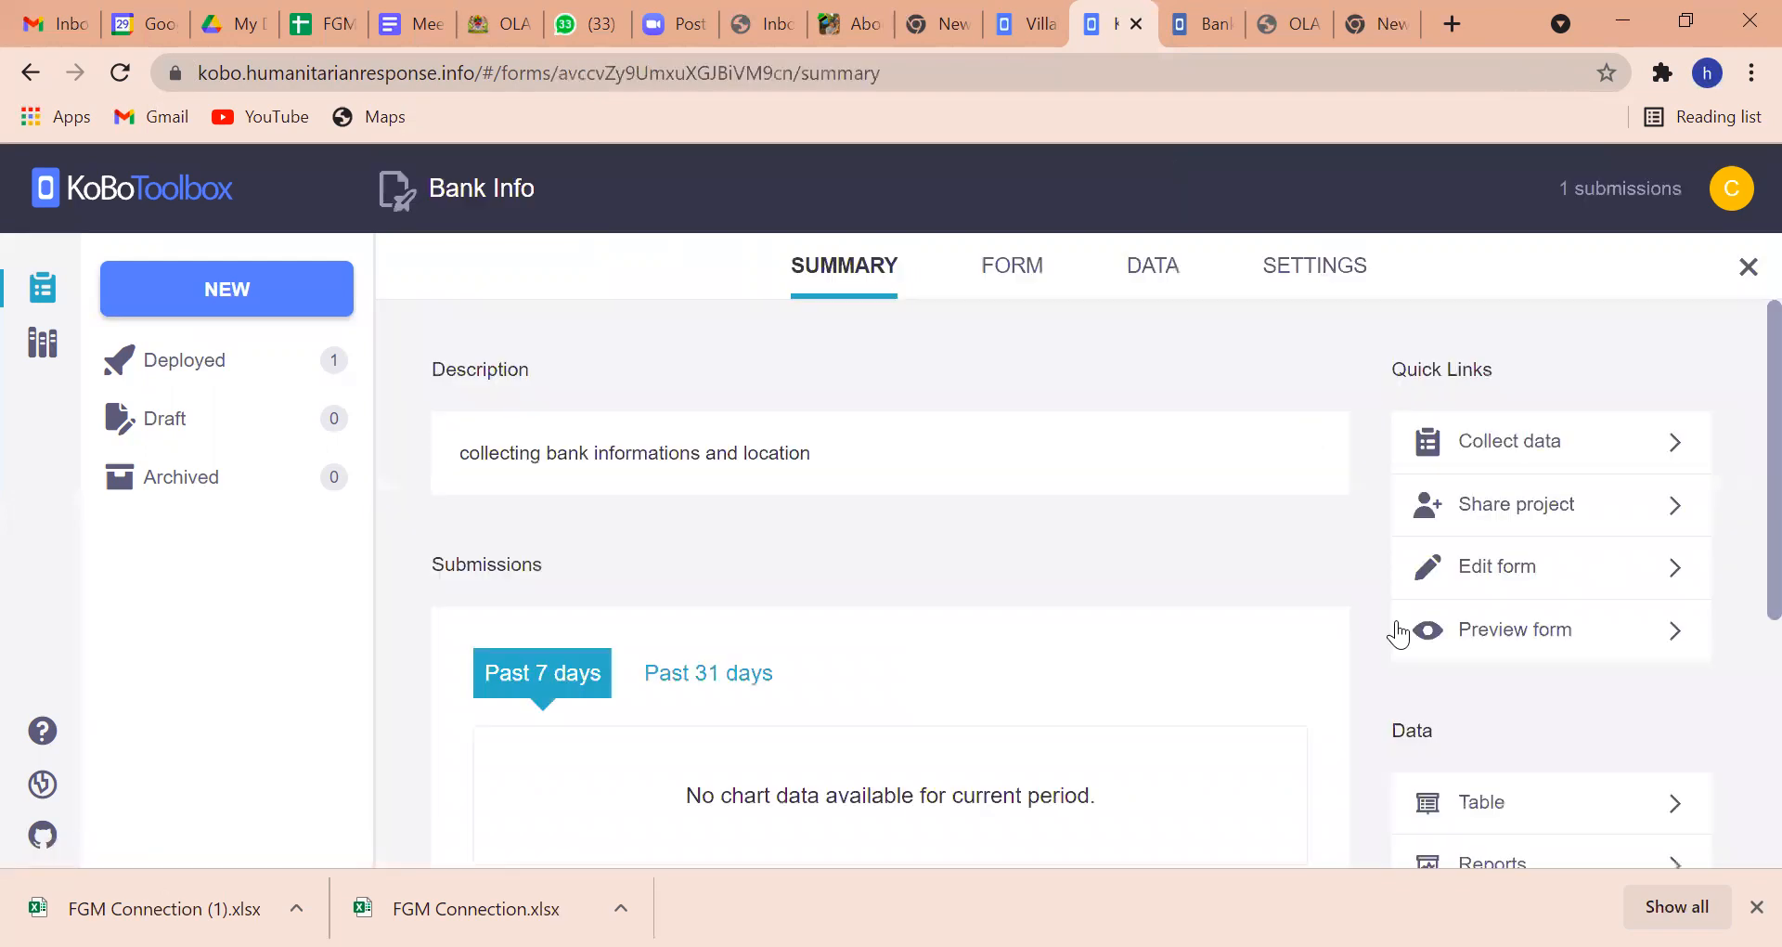
click(1158, 271)
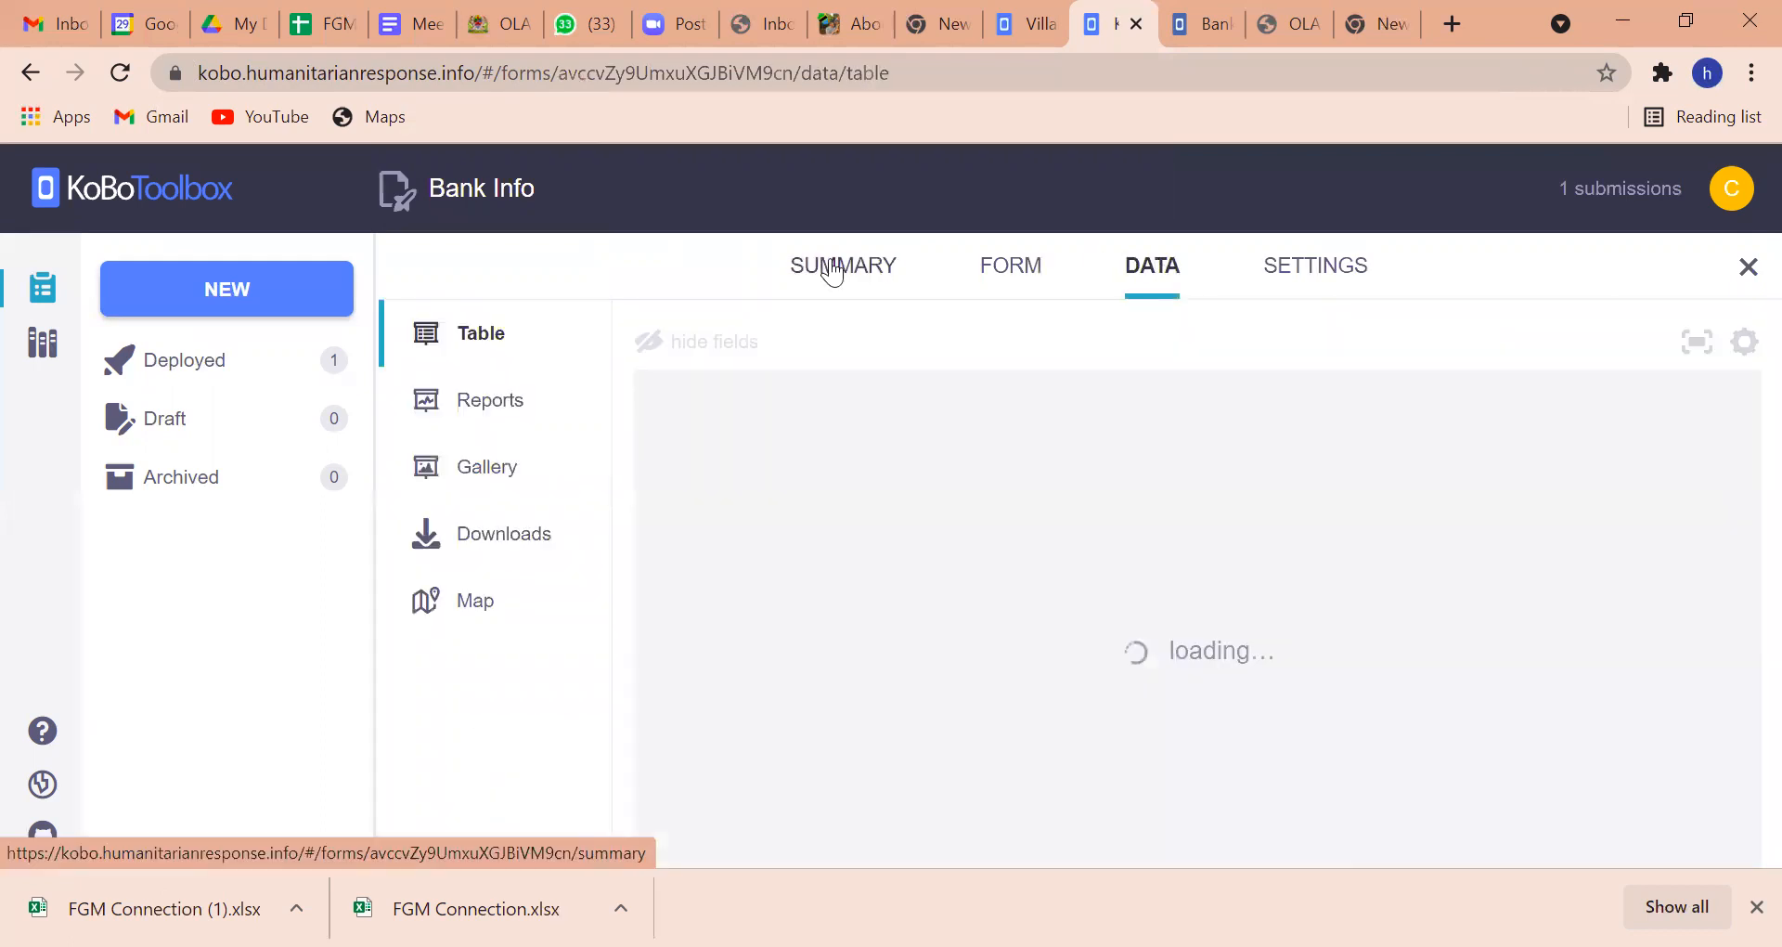
click(835, 268)
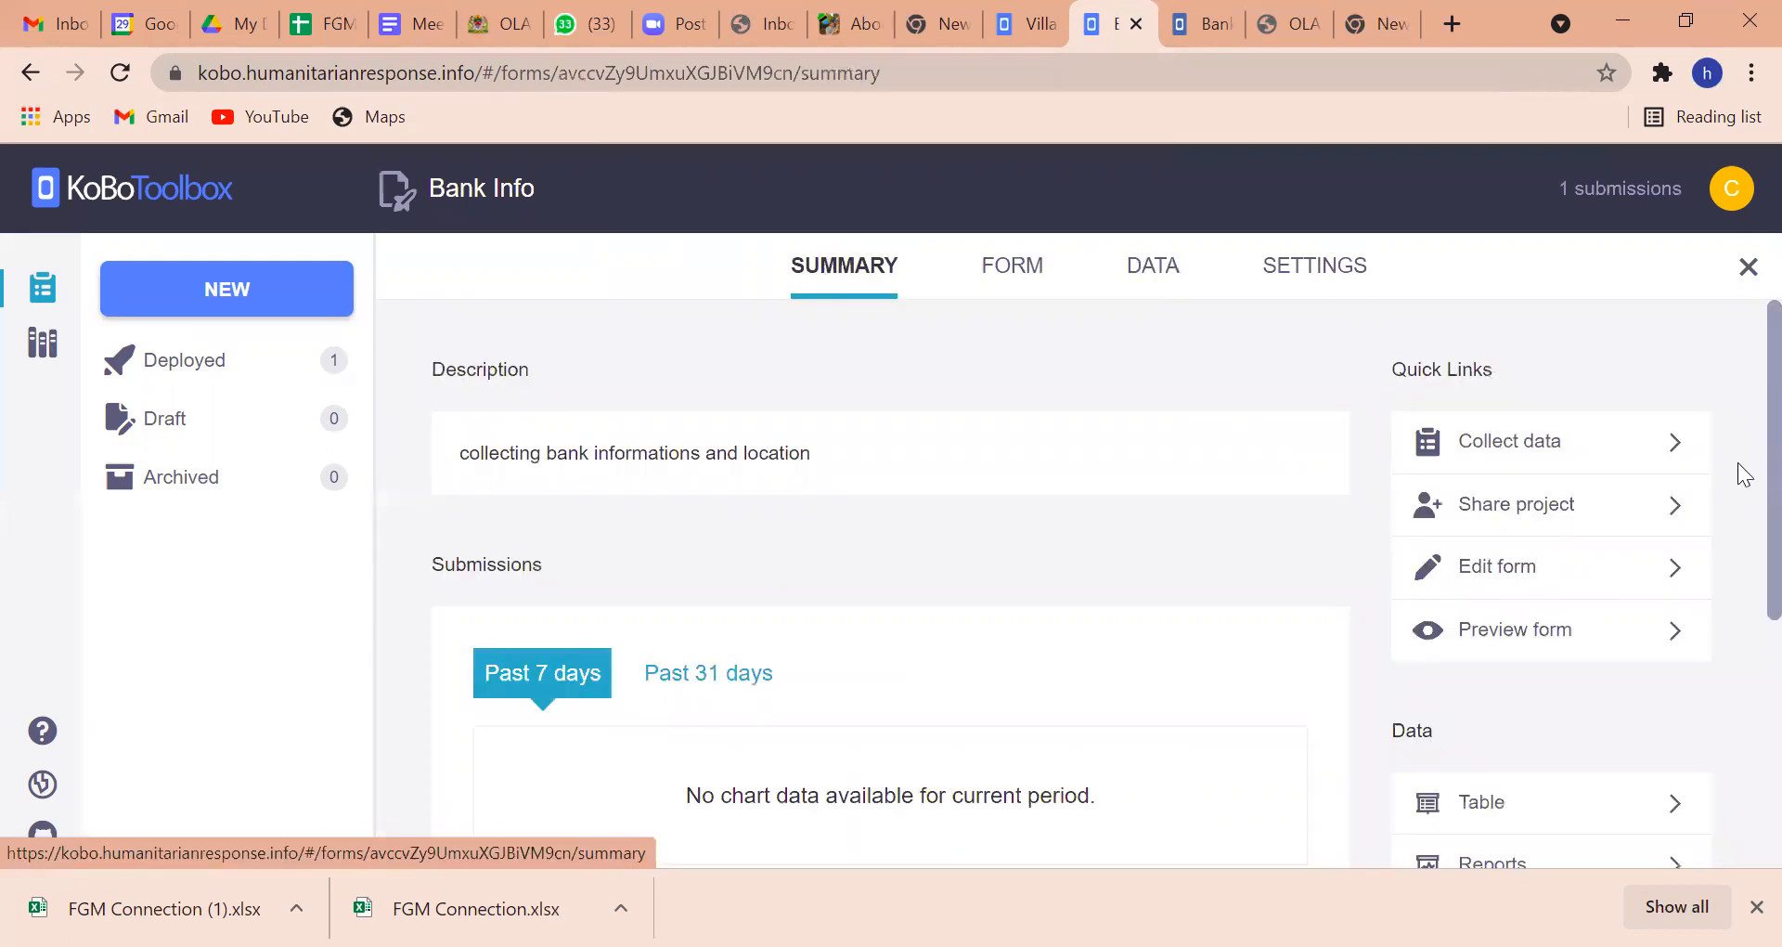
scroll(1740, 617, down, 1)
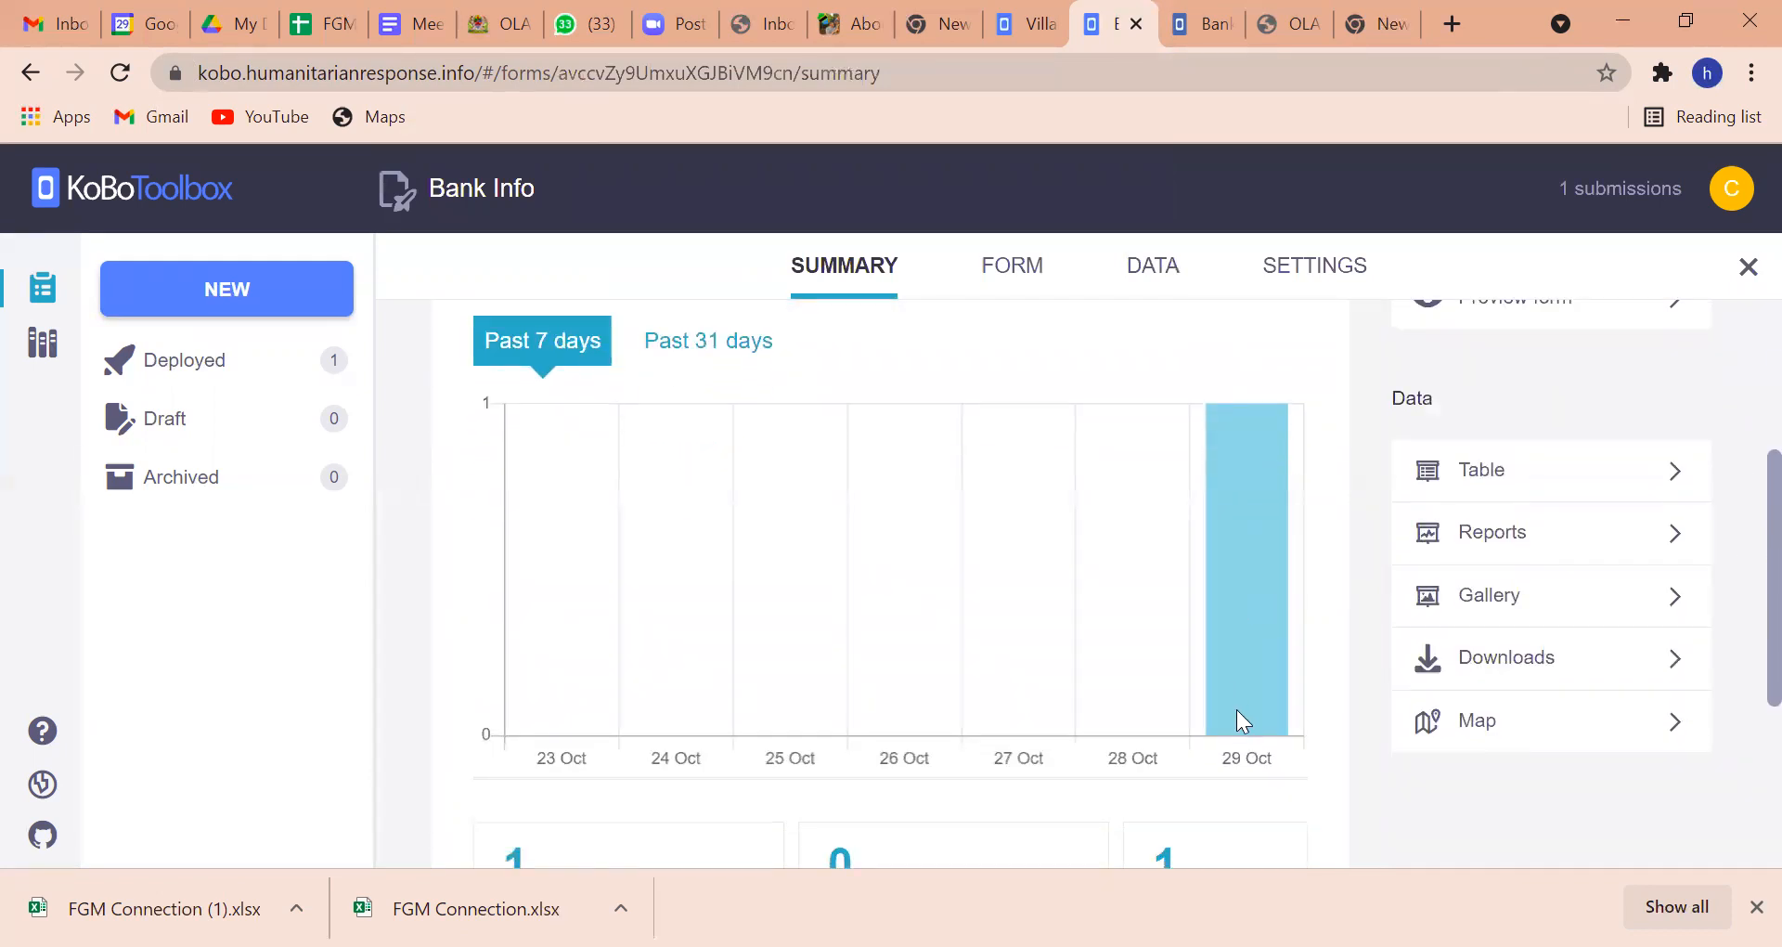
Examine the submitted record across all columns of the Bank Info data table.
click(1145, 271)
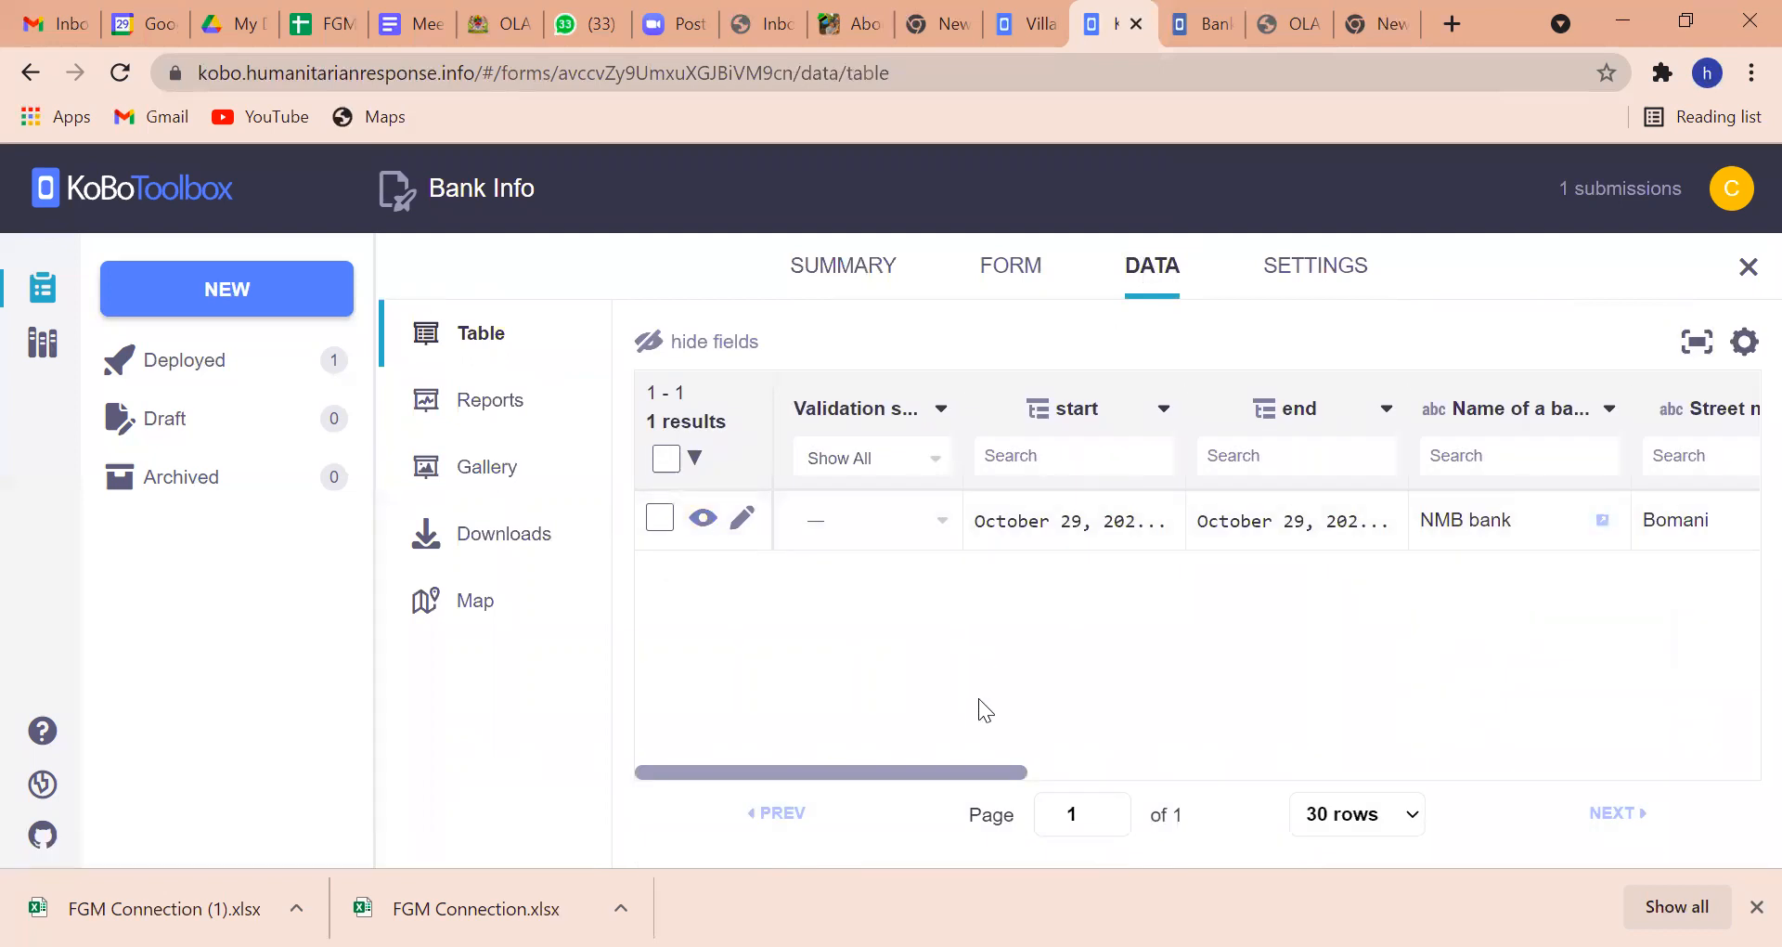
scroll(979, 697, right, 5)
scroll(978, 698, left, 3)
scroll(978, 698, right, 2)
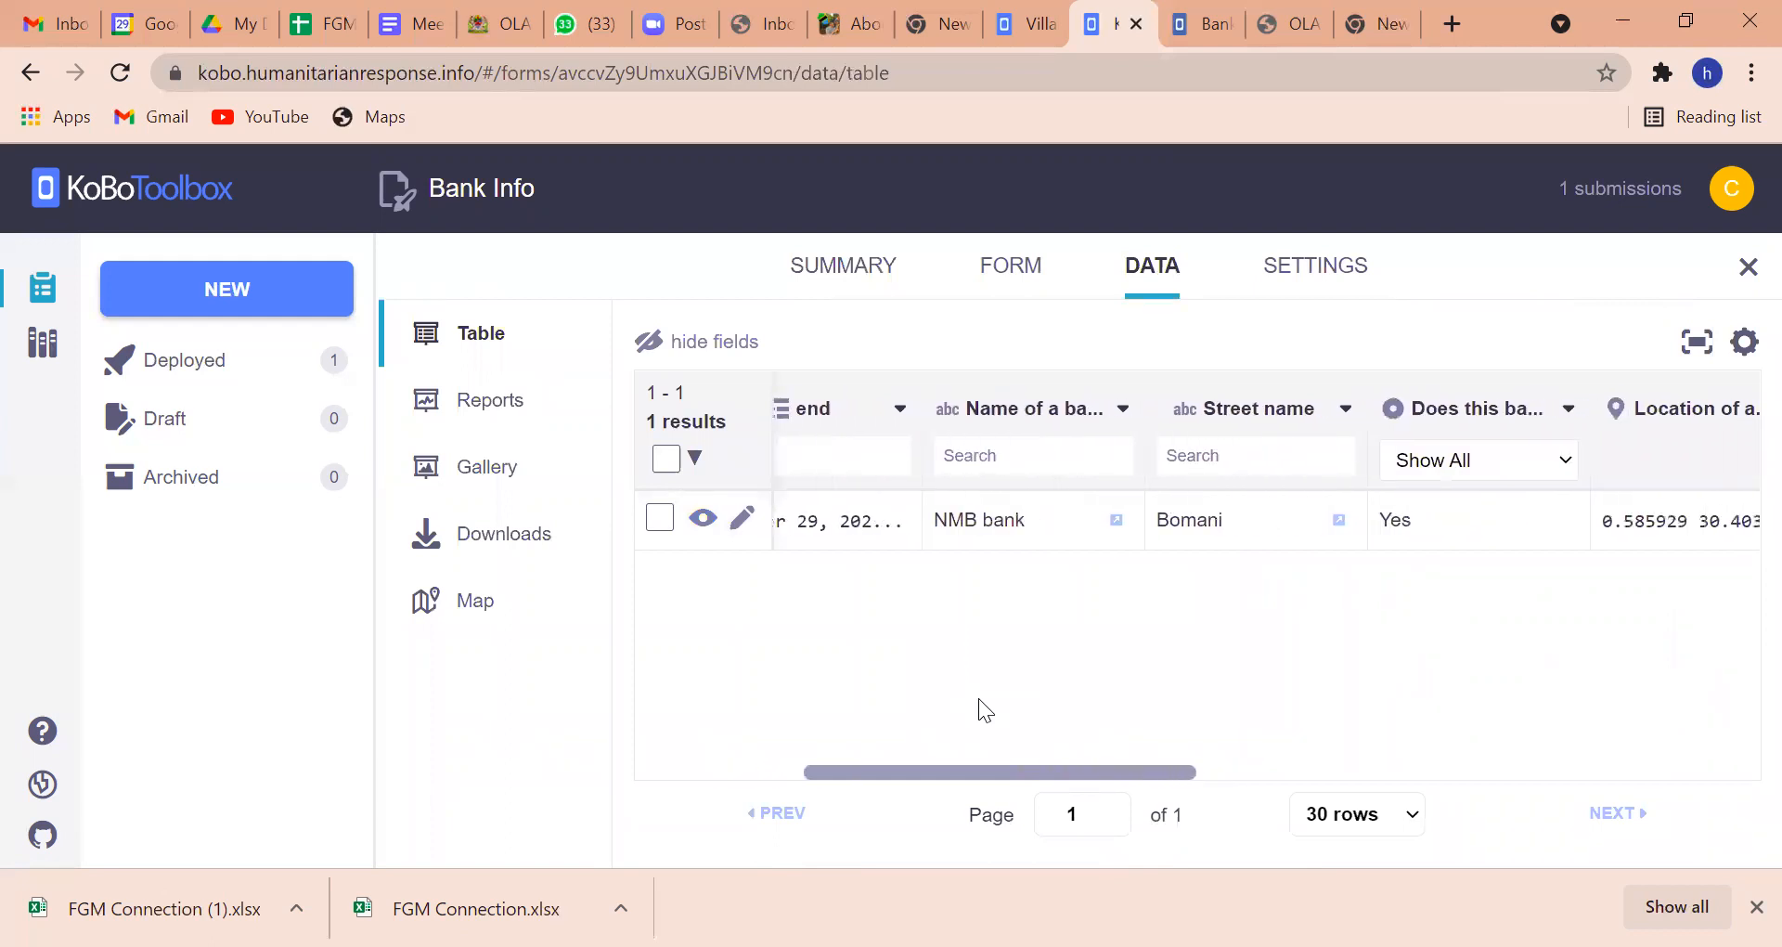
scroll(978, 698, right, 5)
scroll(1361, 731, right, 5)
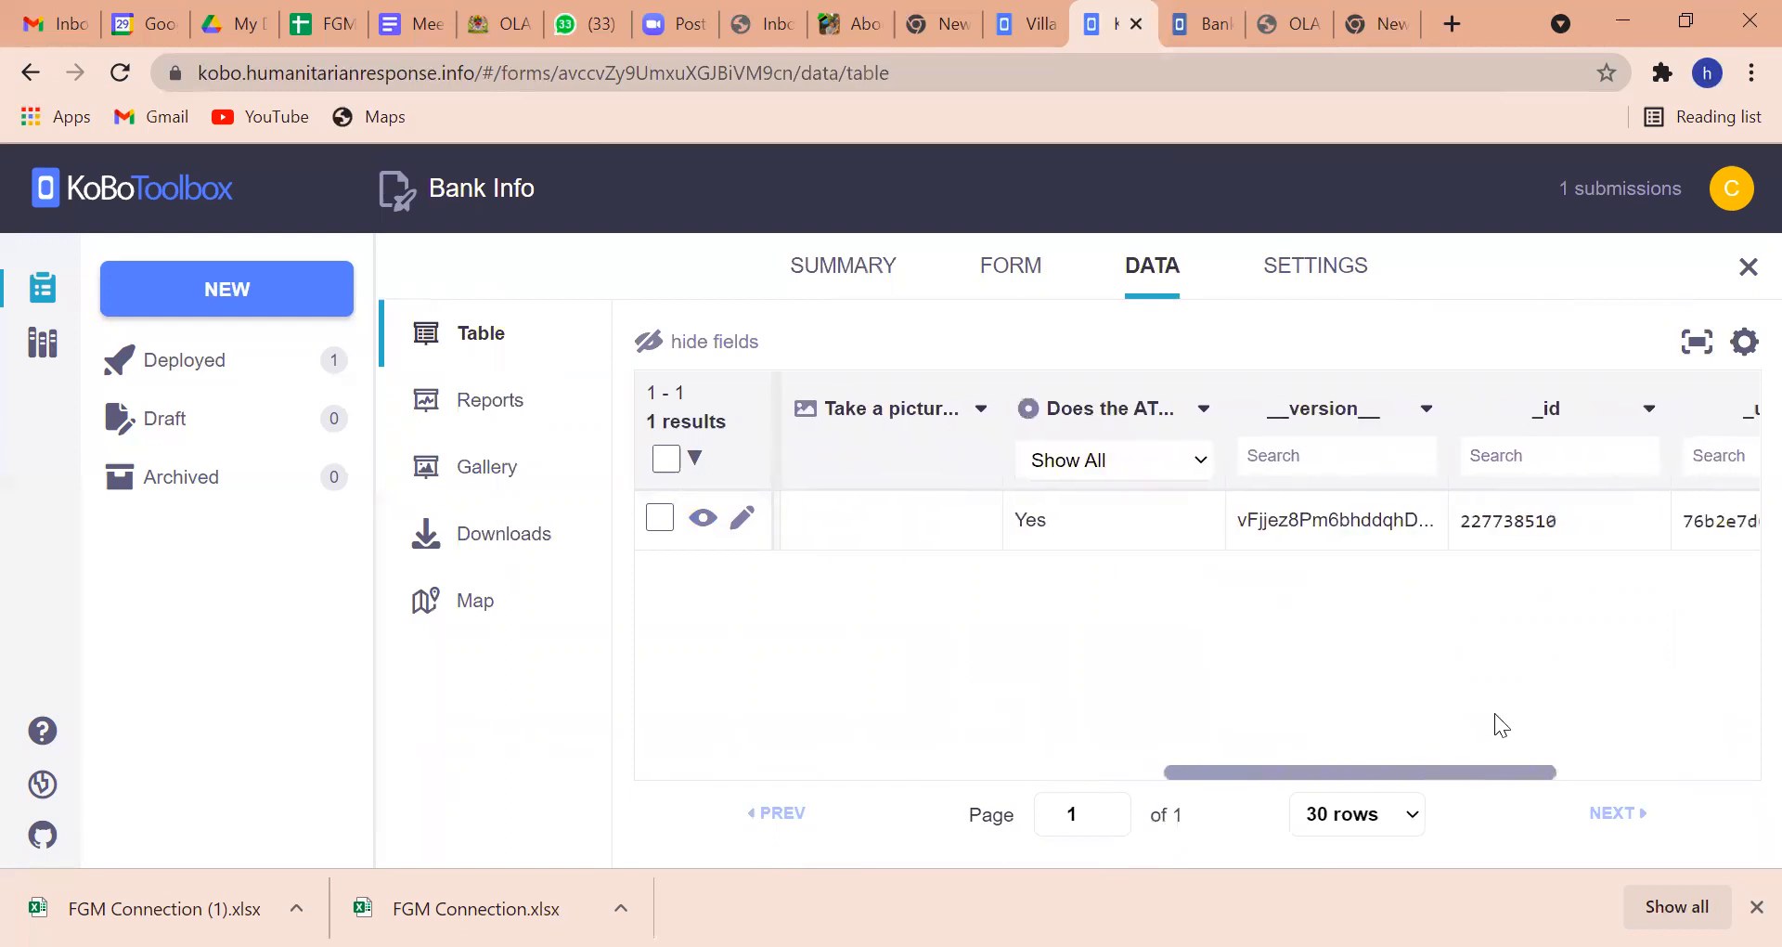
scroll(1501, 722, right, 4)
scroll(1630, 755, right, 1)
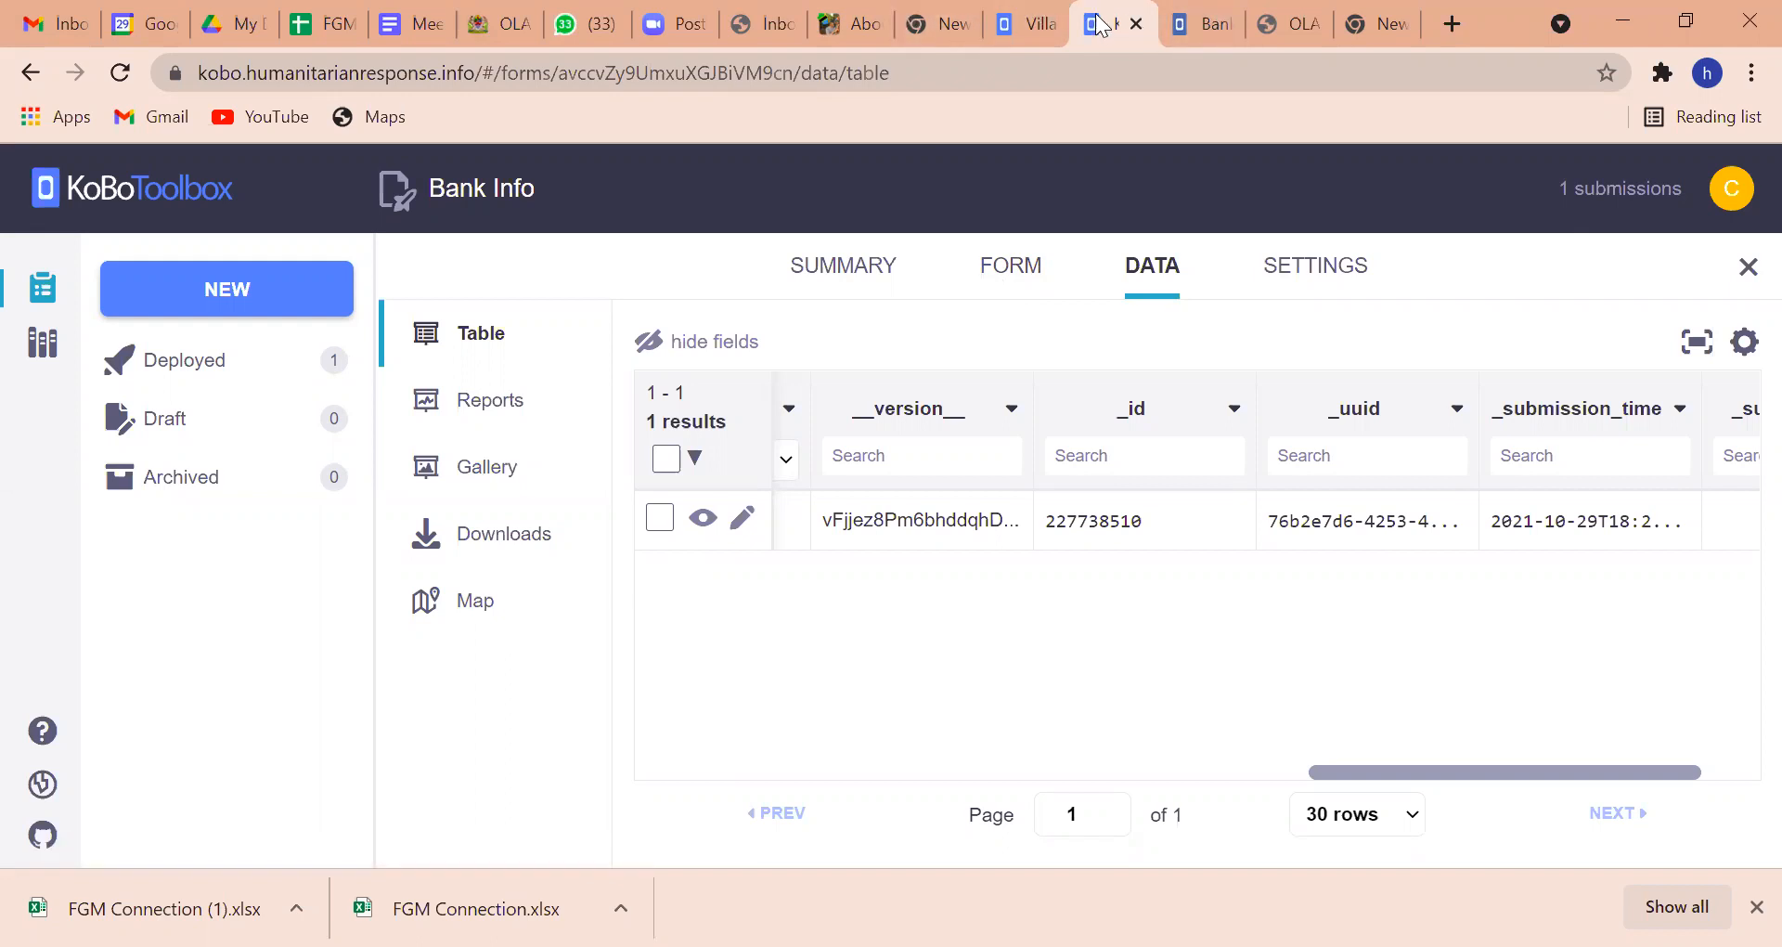
Reopen the Bank Info project from the project list and view its general settings.
click(38, 297)
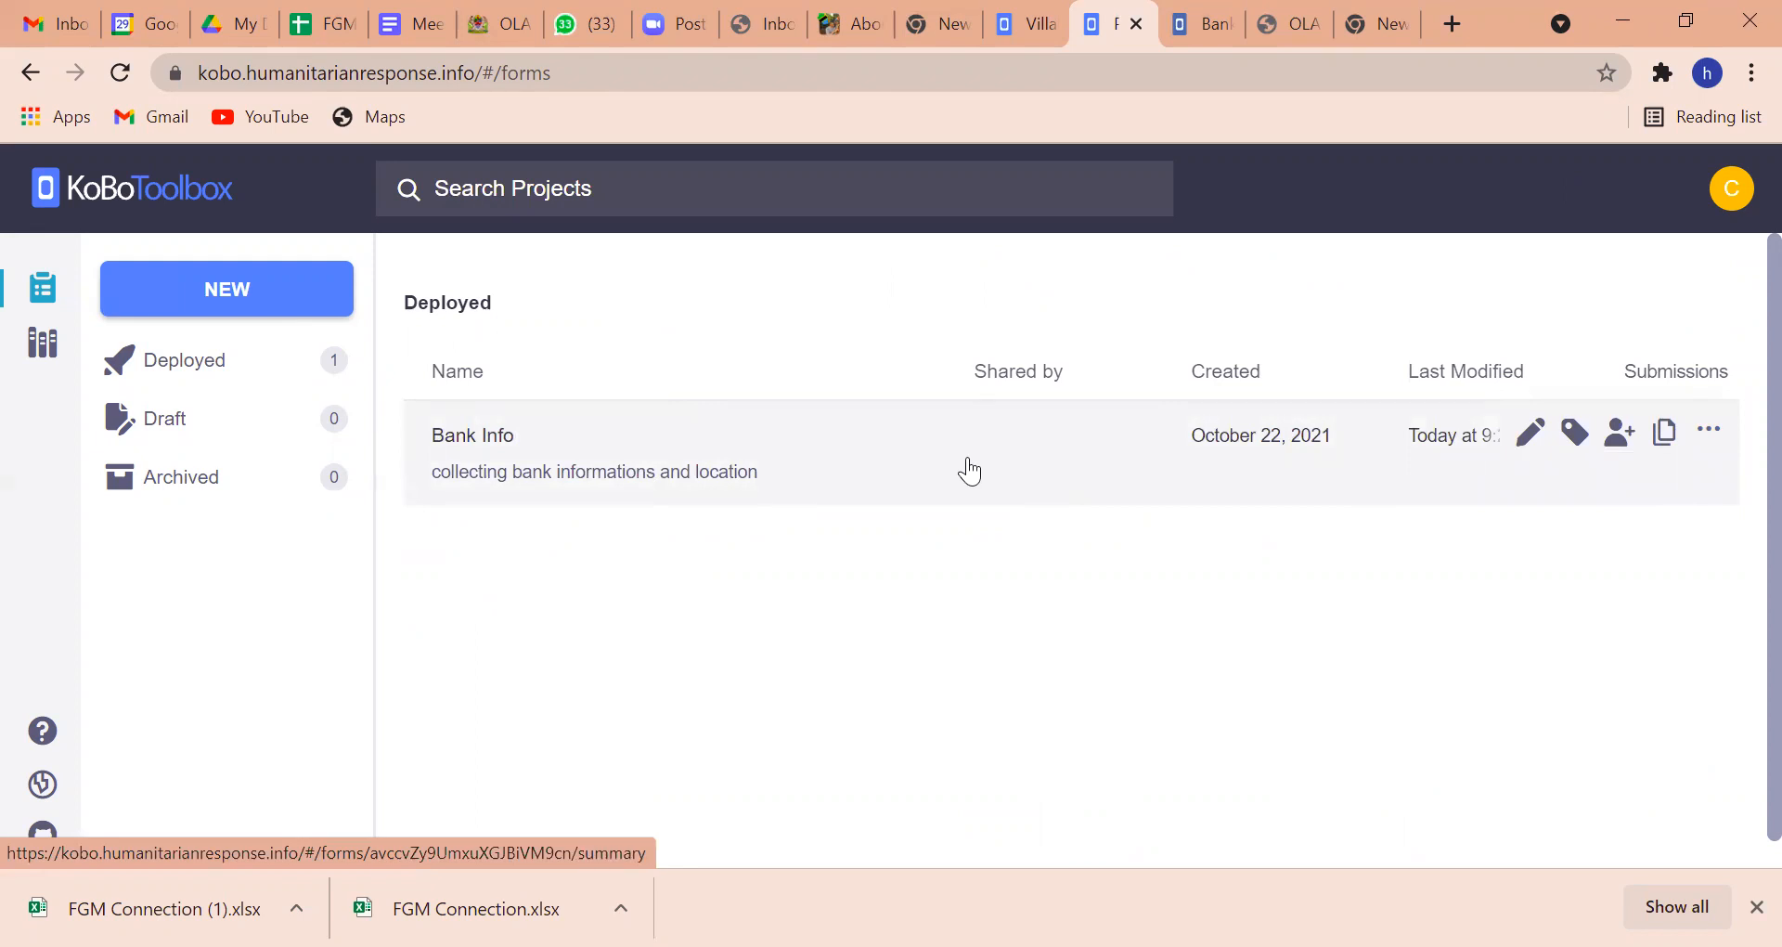
click(896, 452)
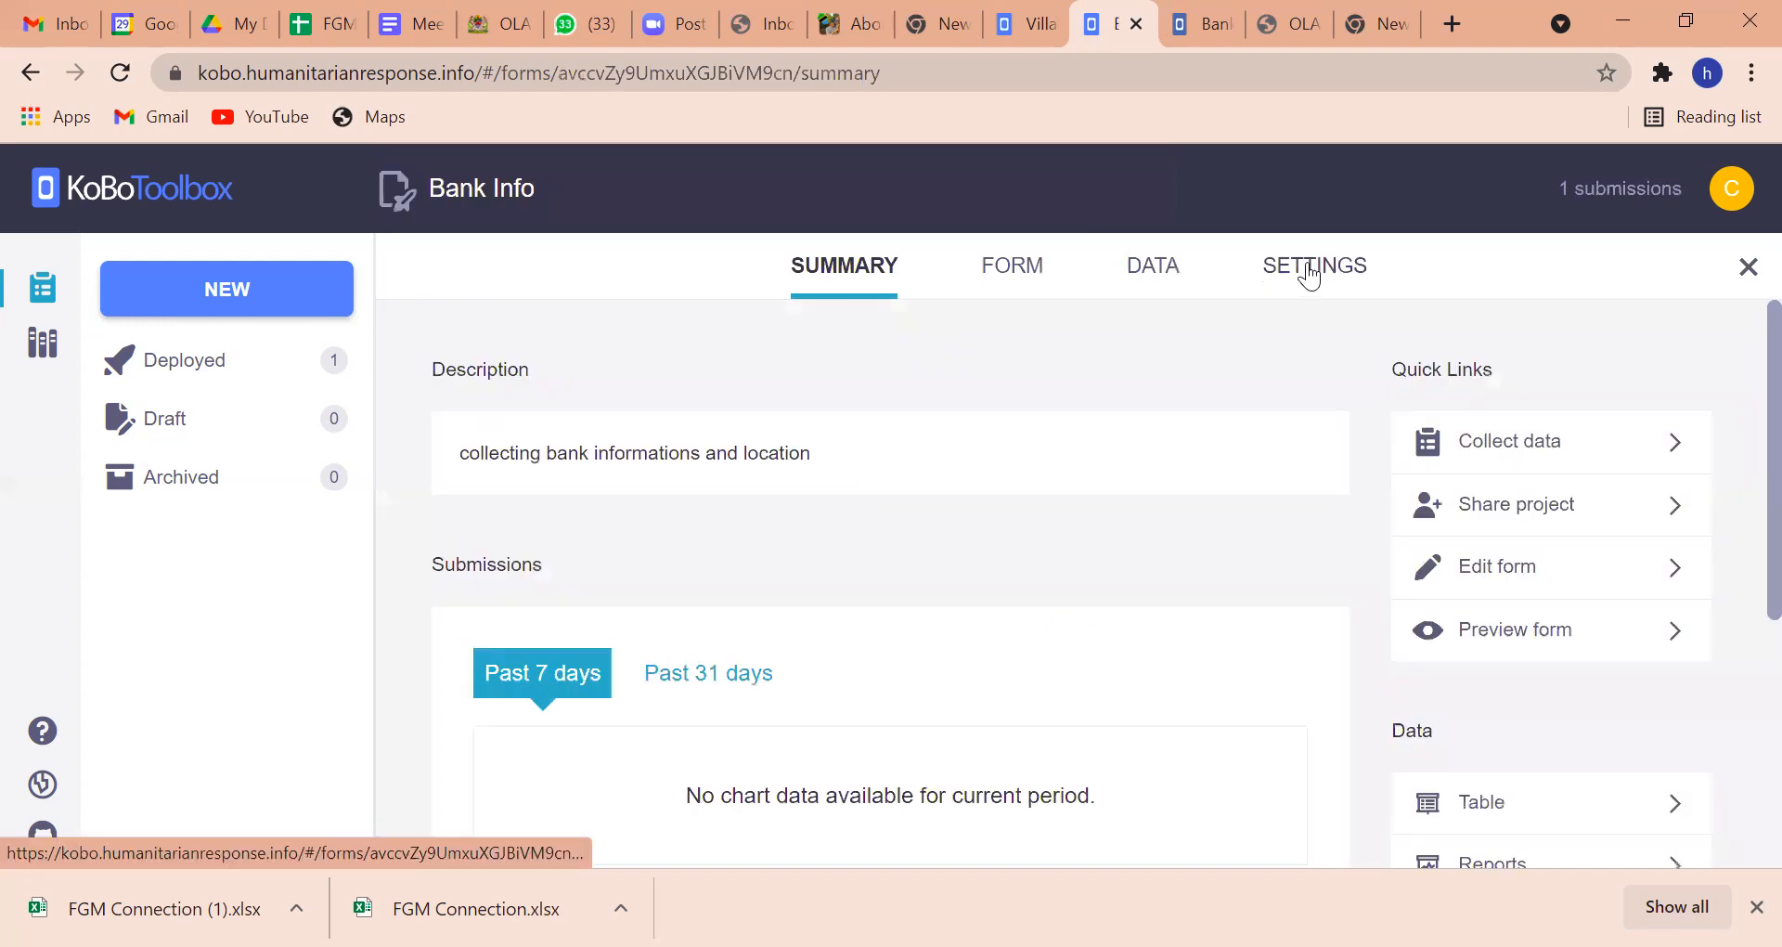
click(1310, 271)
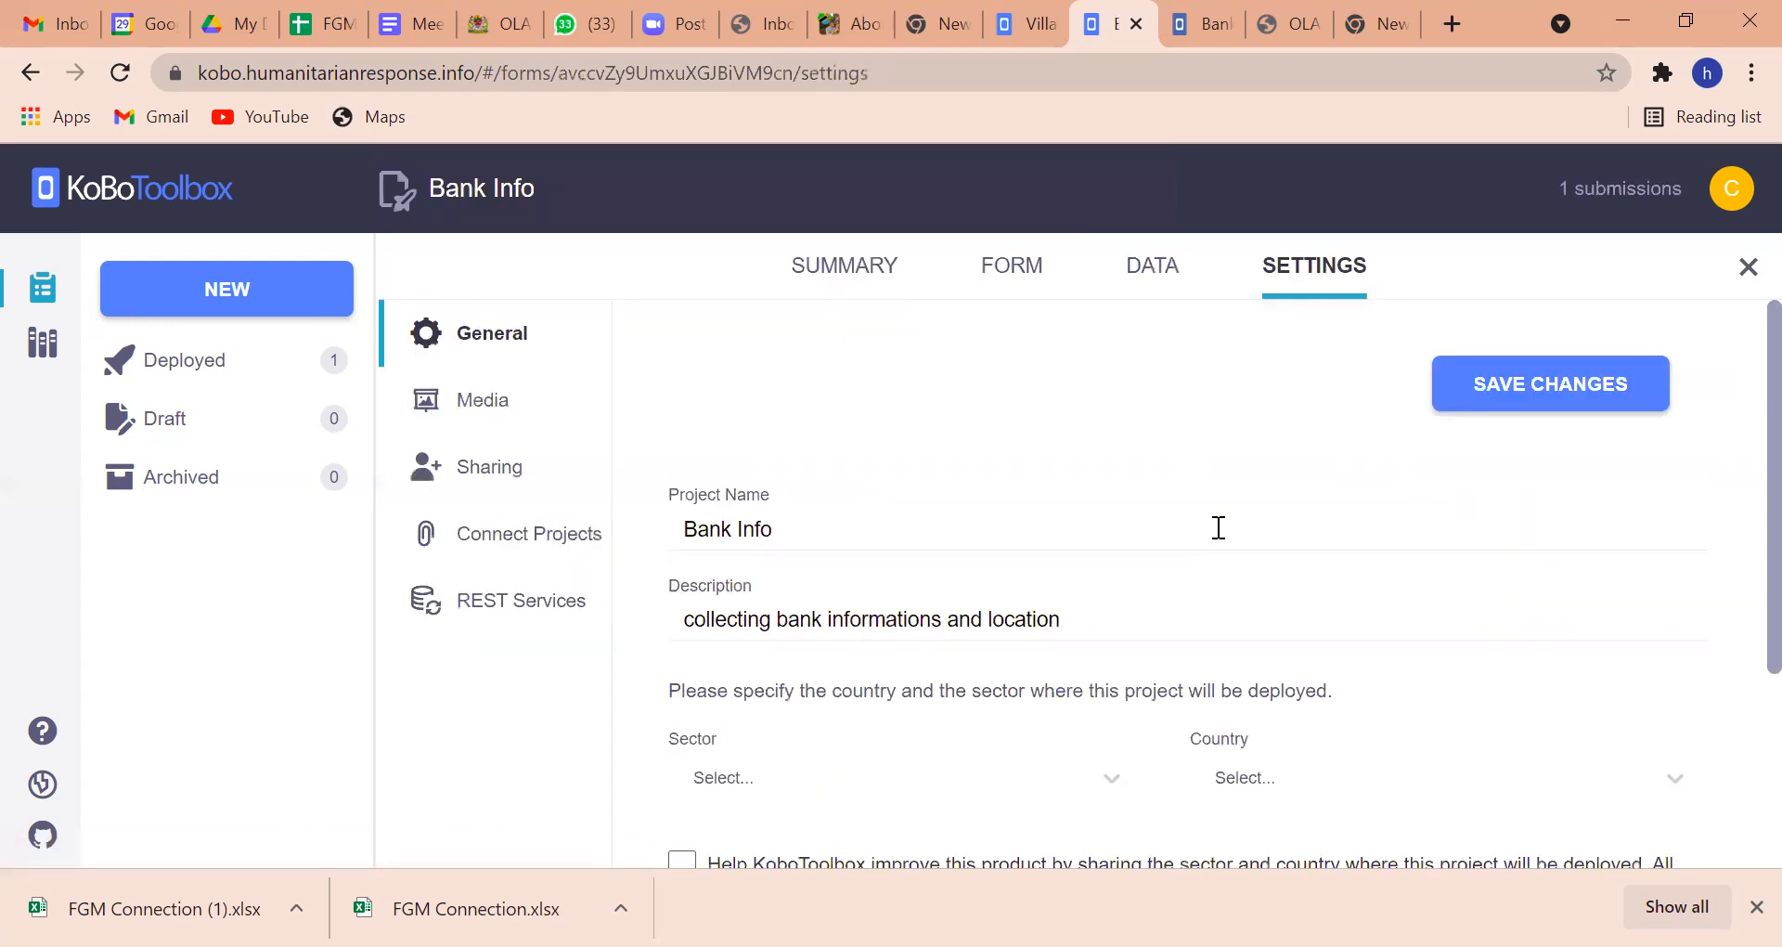
Set the Bank Info form's data collection method to Android application.
click(1010, 271)
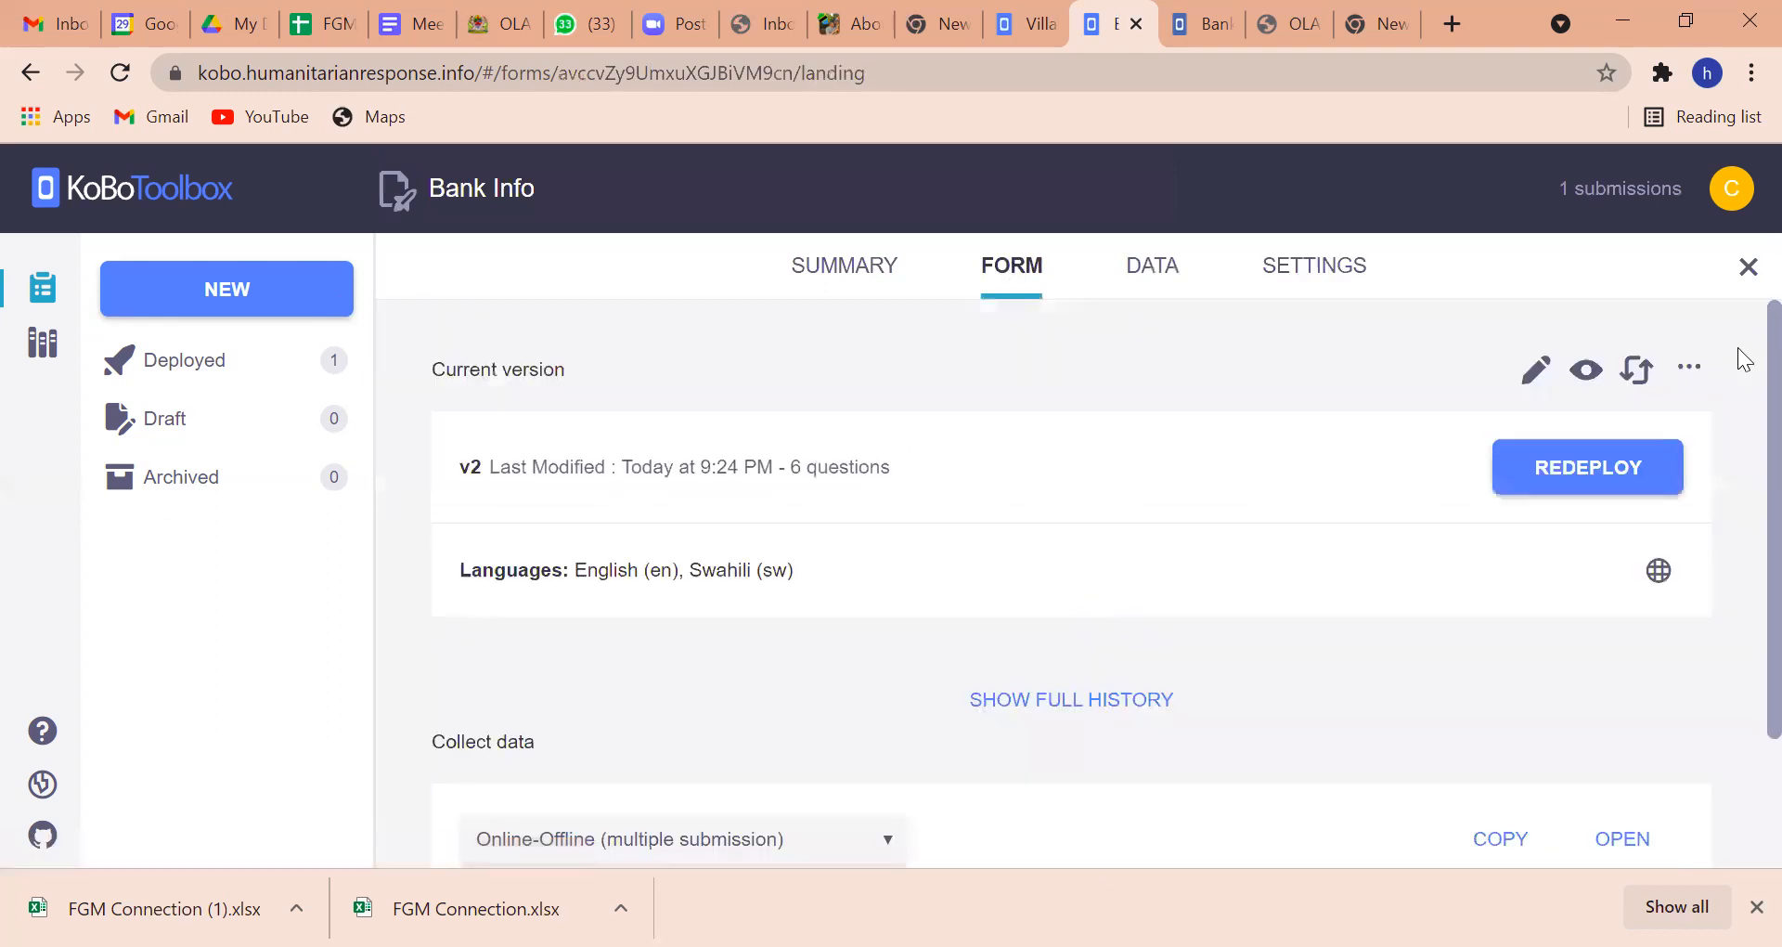
scroll(1740, 492, down, 3)
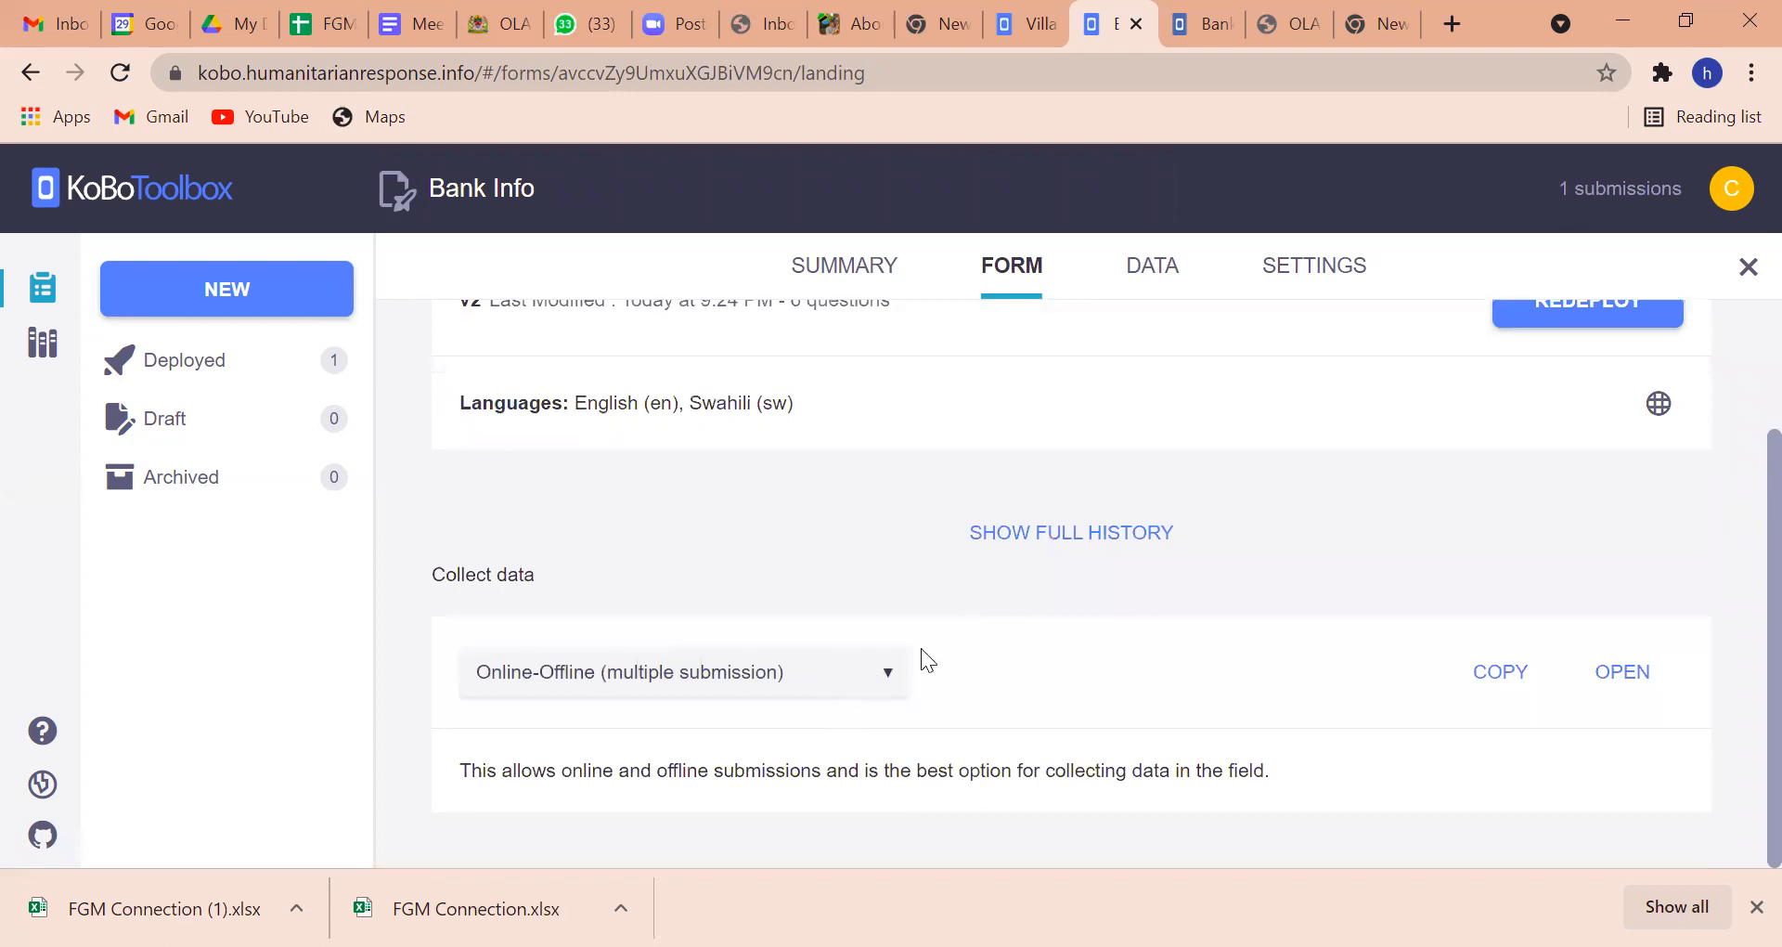
click(898, 676)
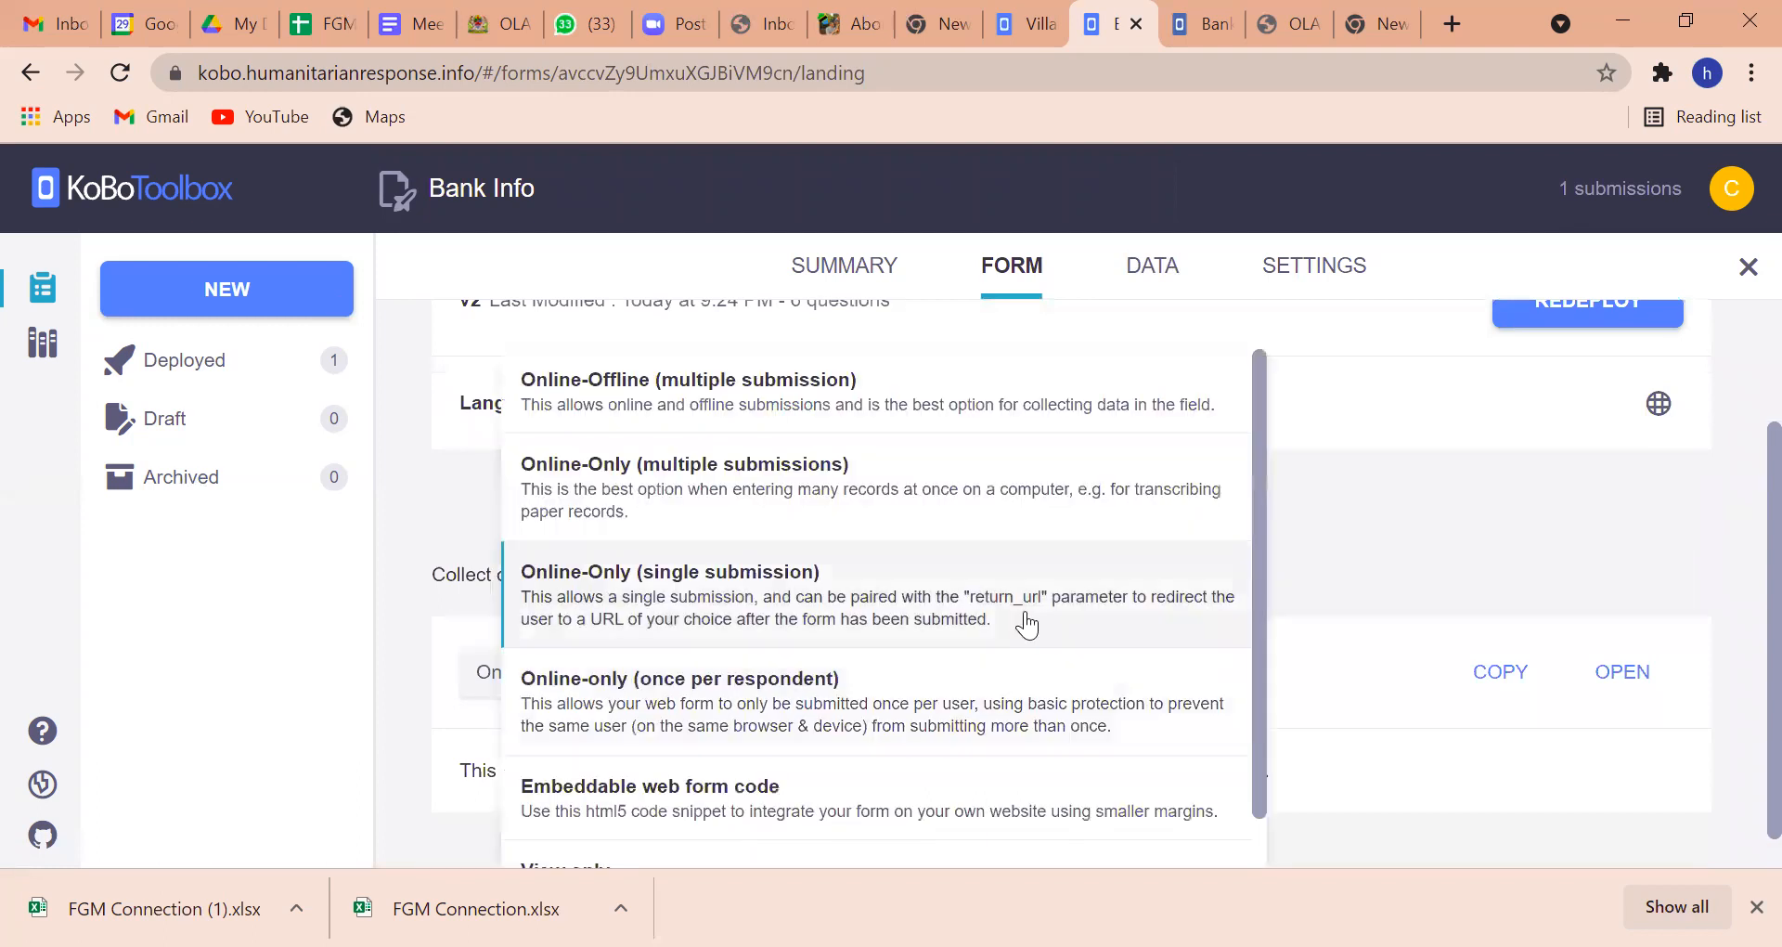
scroll(1257, 707, down, 1)
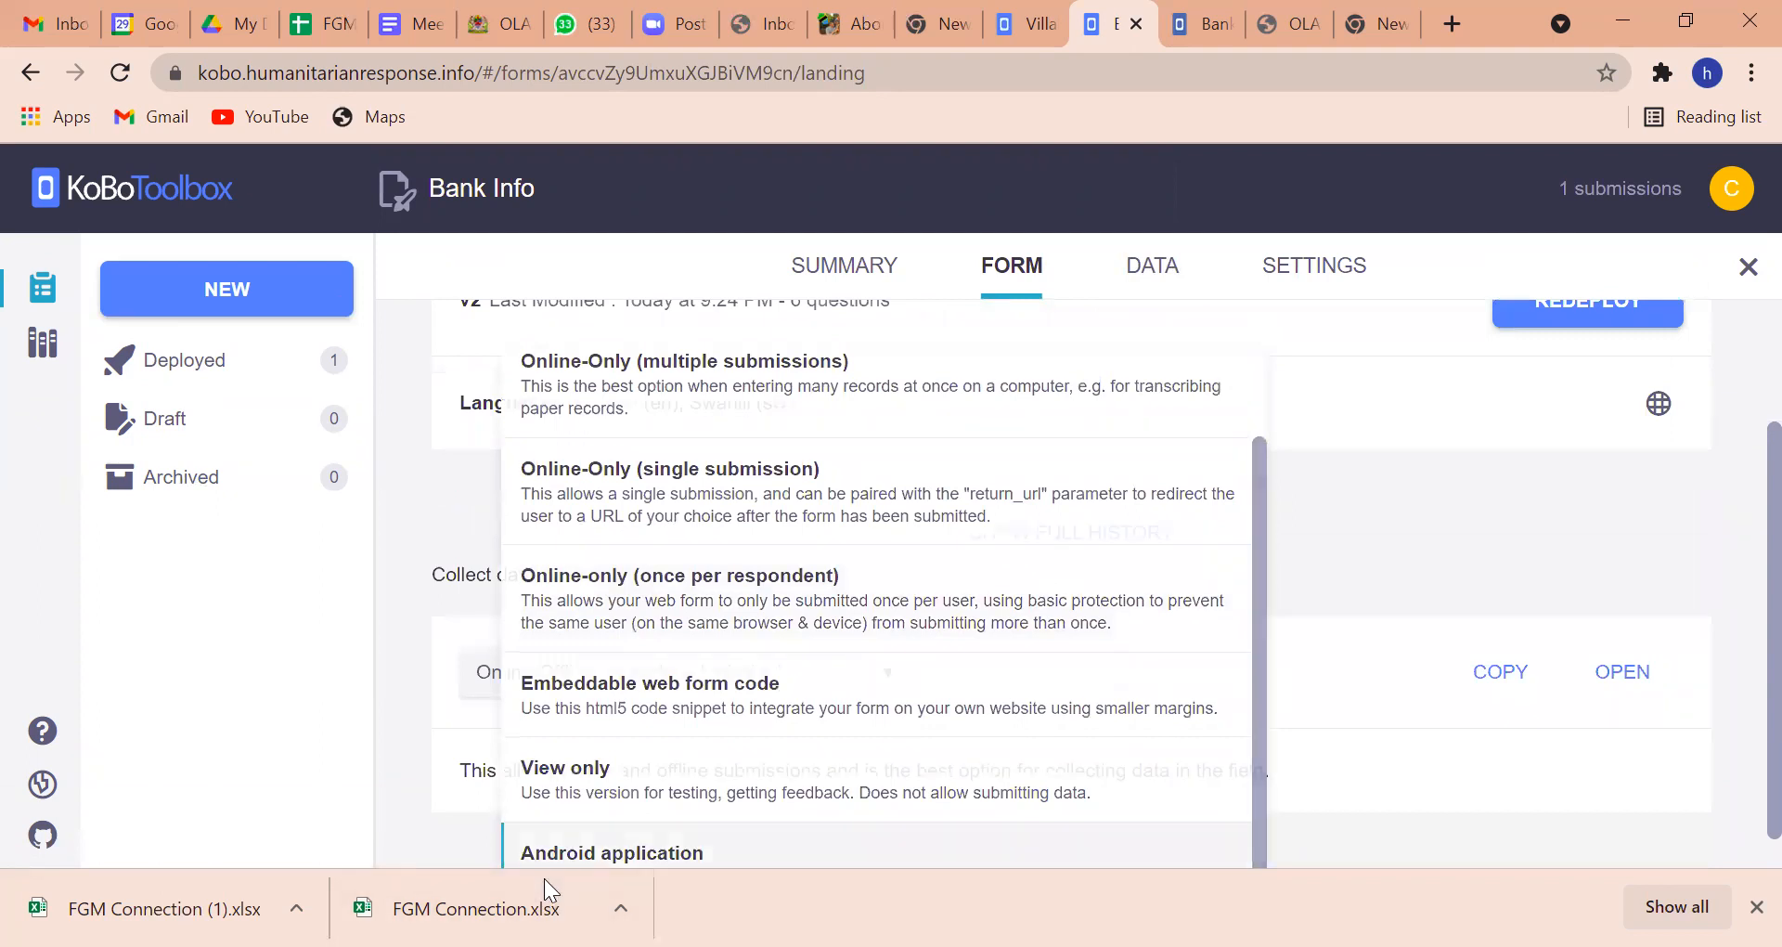
click(548, 852)
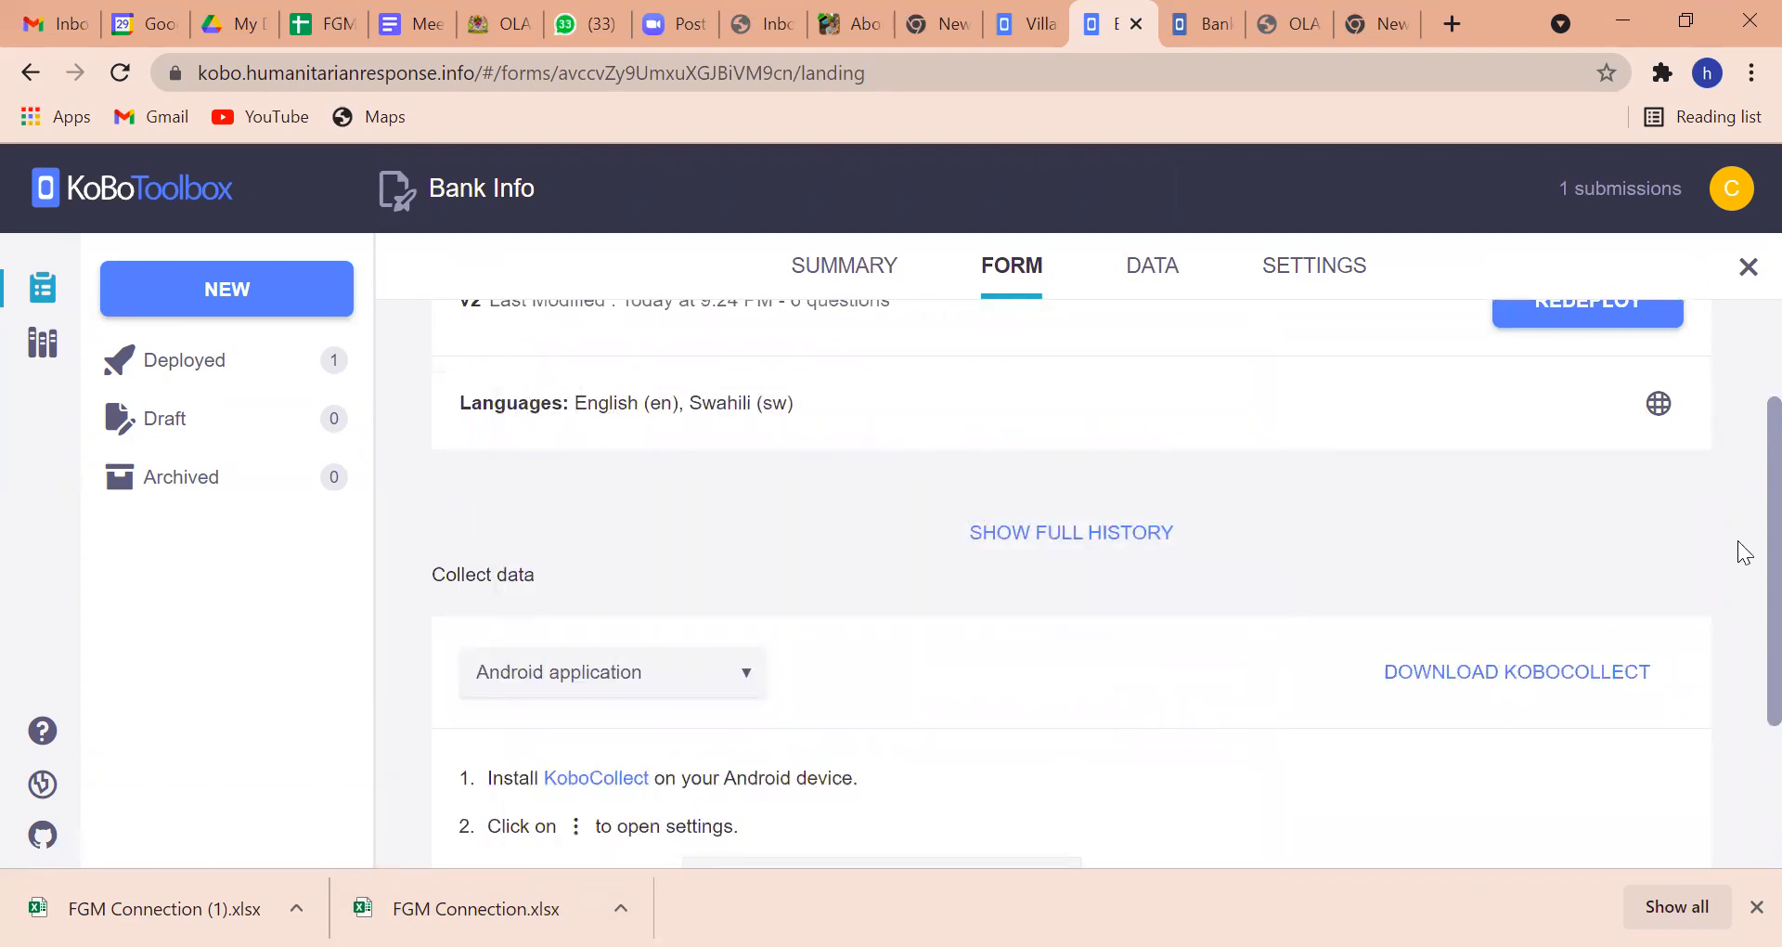
Review the KoboCollect setup instructions for Android and check the account profile for the username they require.
scroll(1741, 550, down, 3)
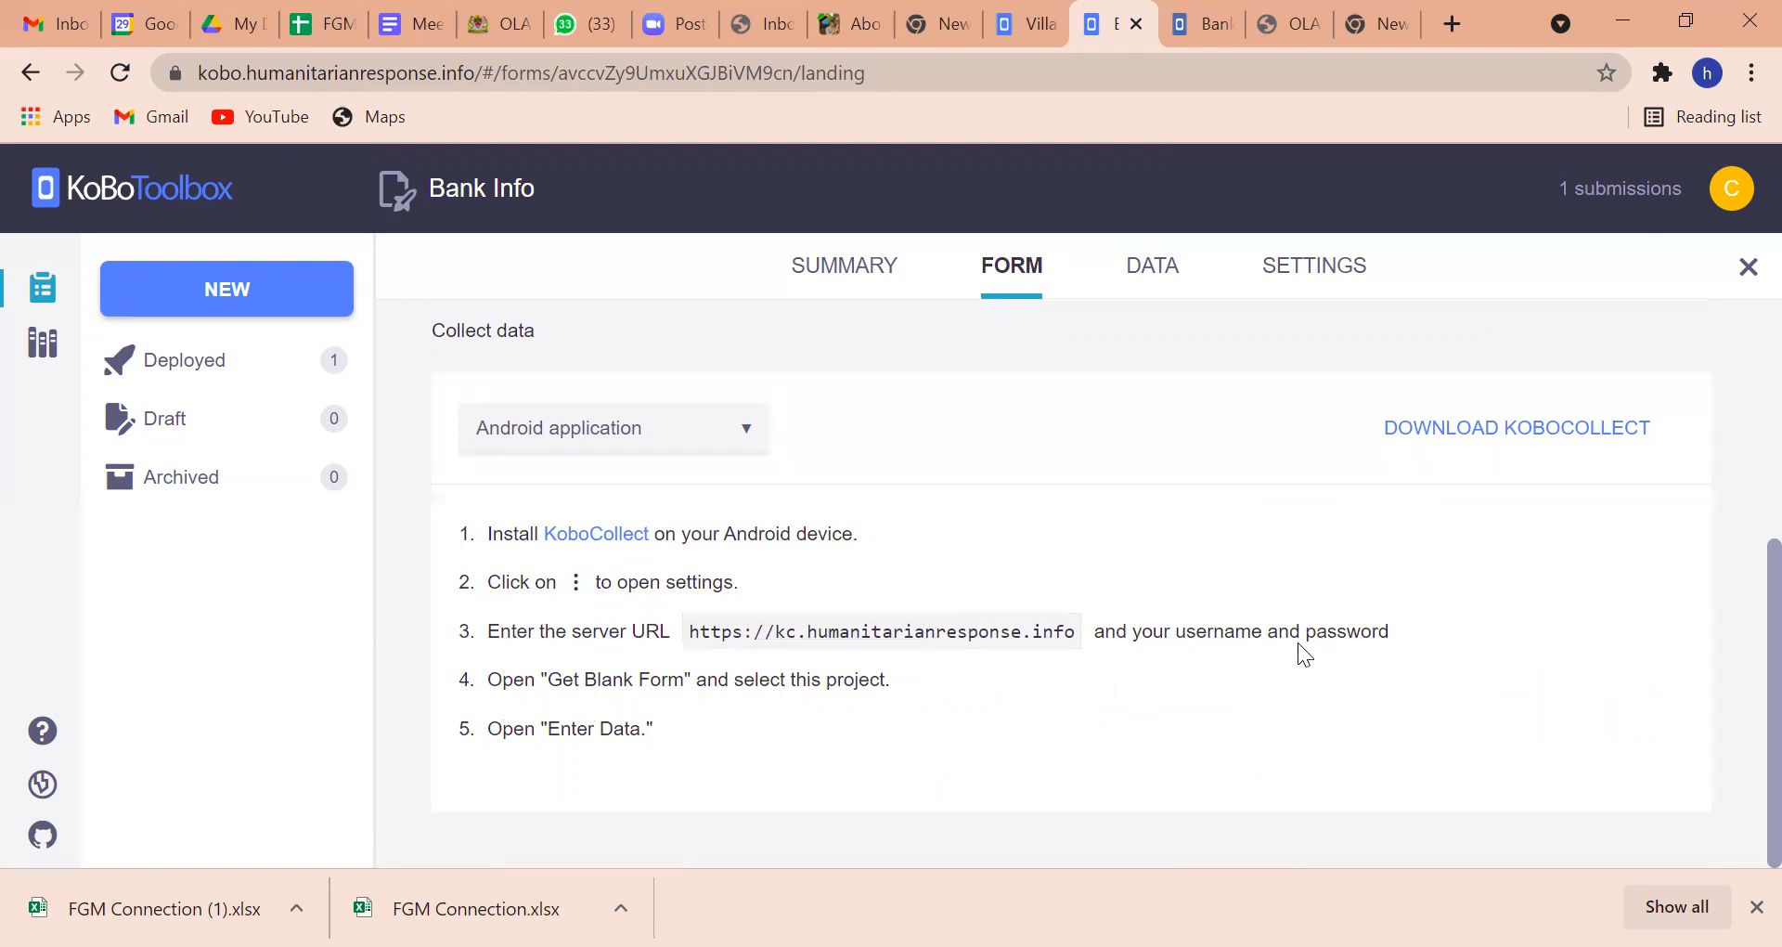
click(1730, 192)
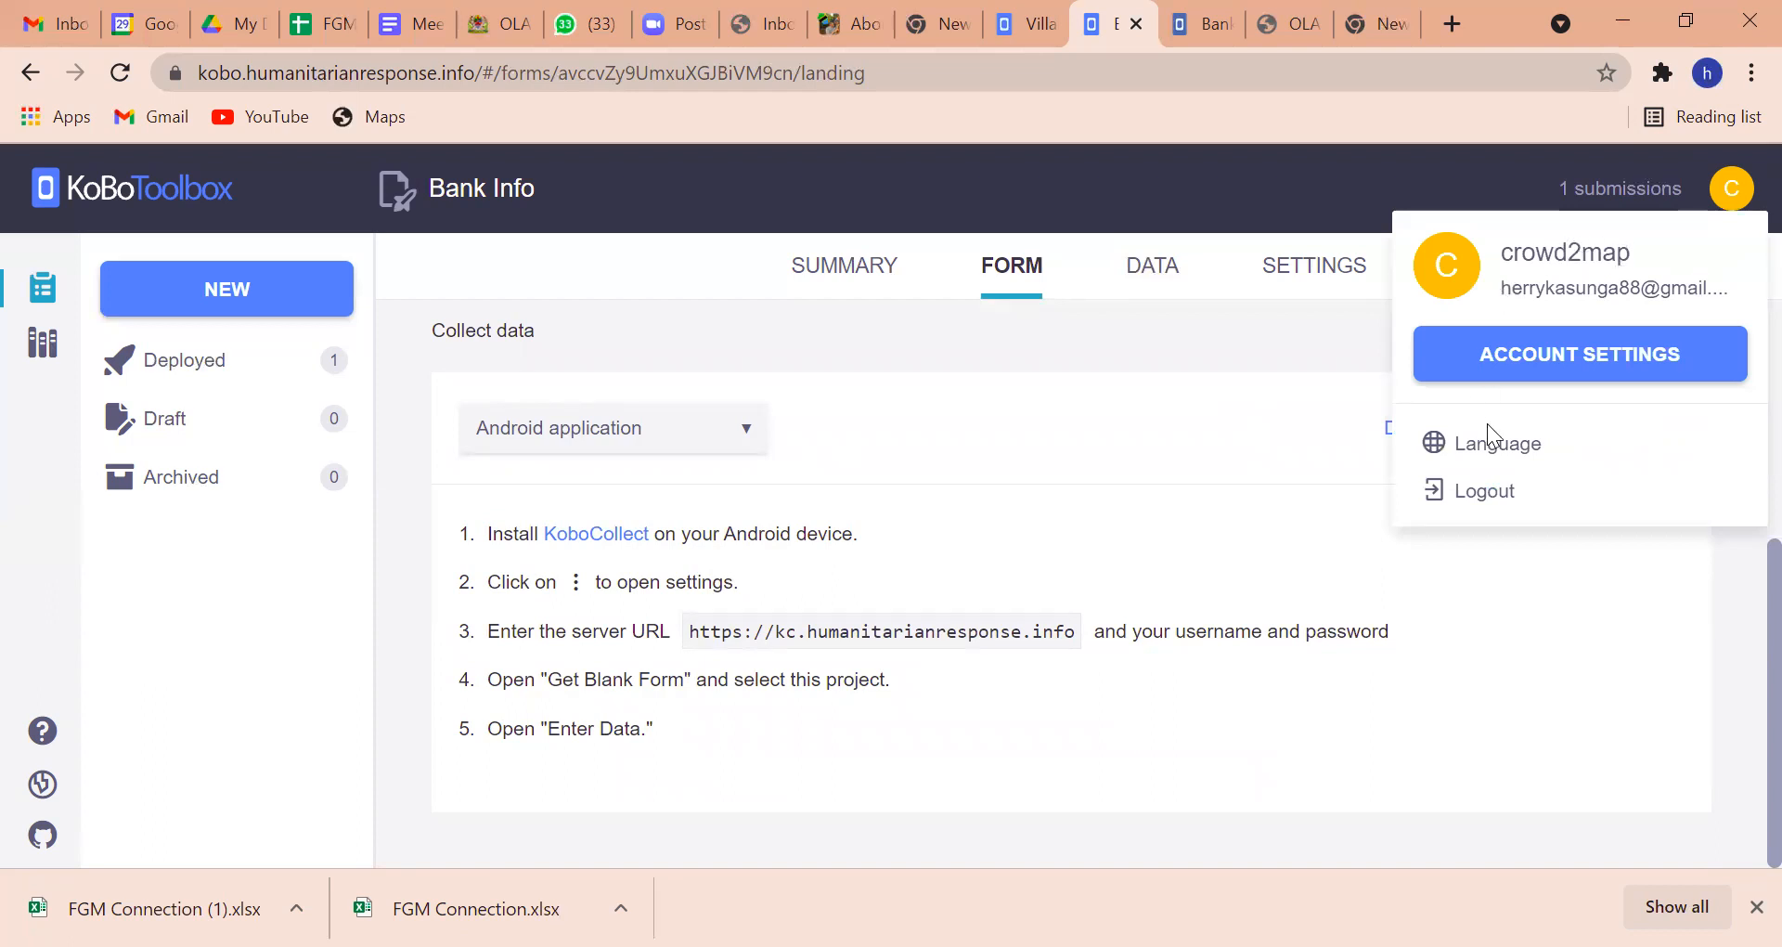
click(1198, 407)
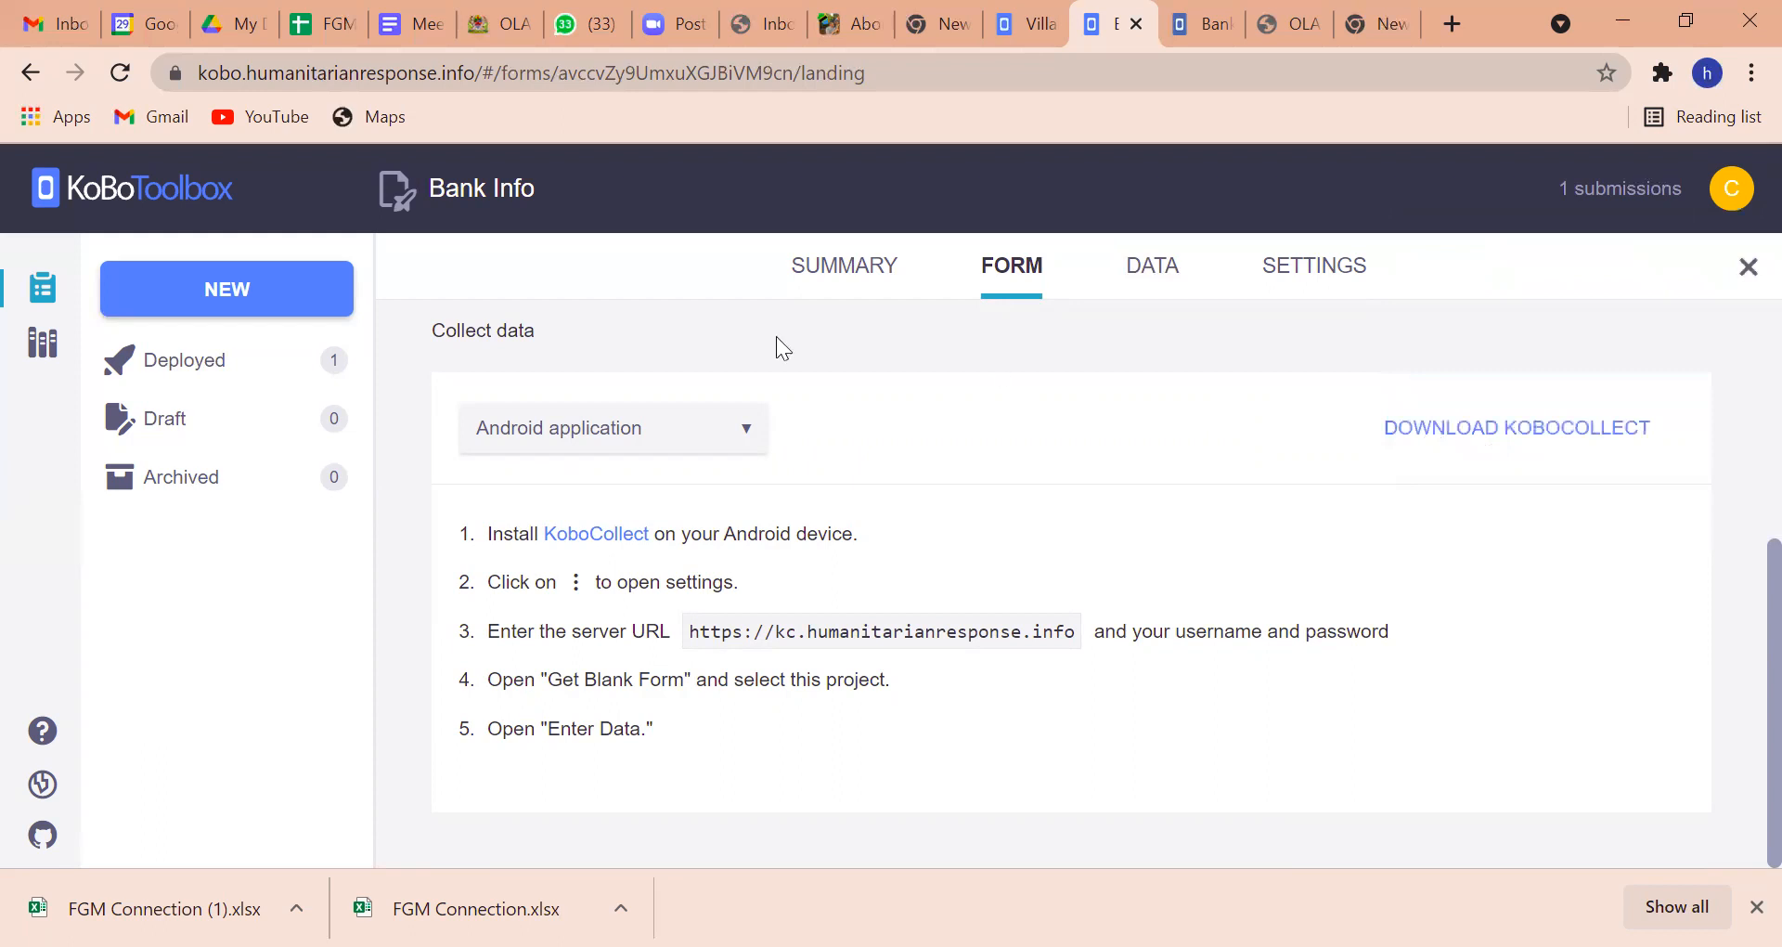
Set the Bank Info form's data collection method to Online-Offline (multiple submission).
click(744, 432)
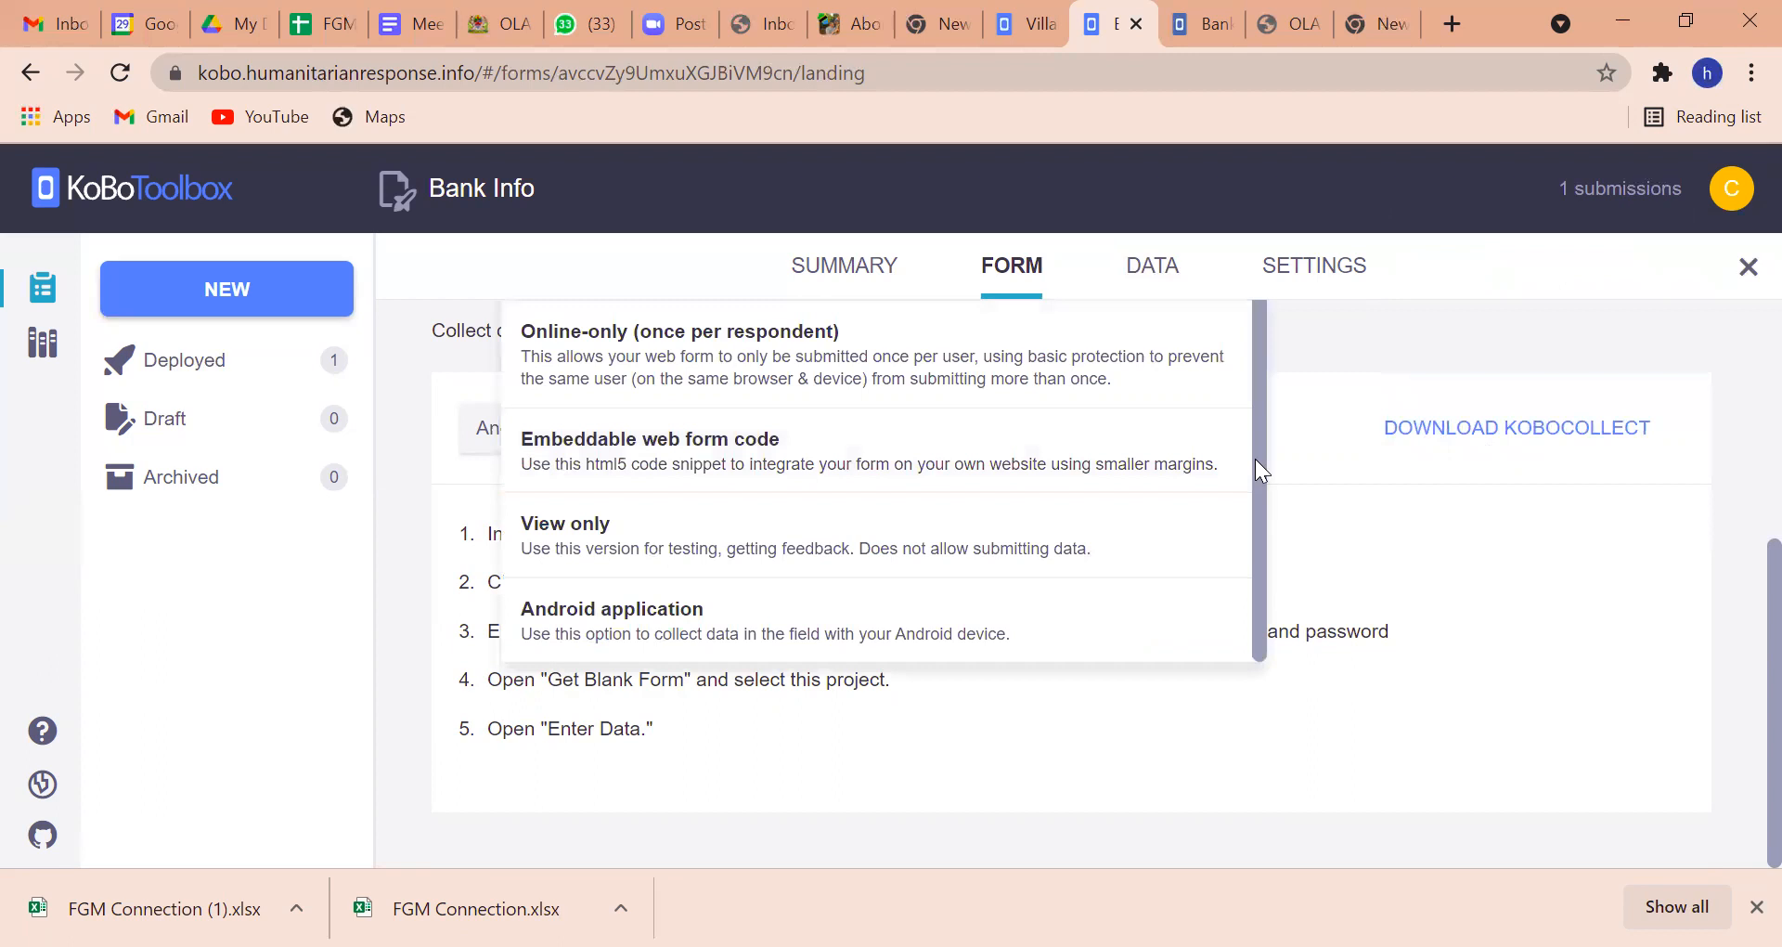
scroll(1249, 326, up, 2)
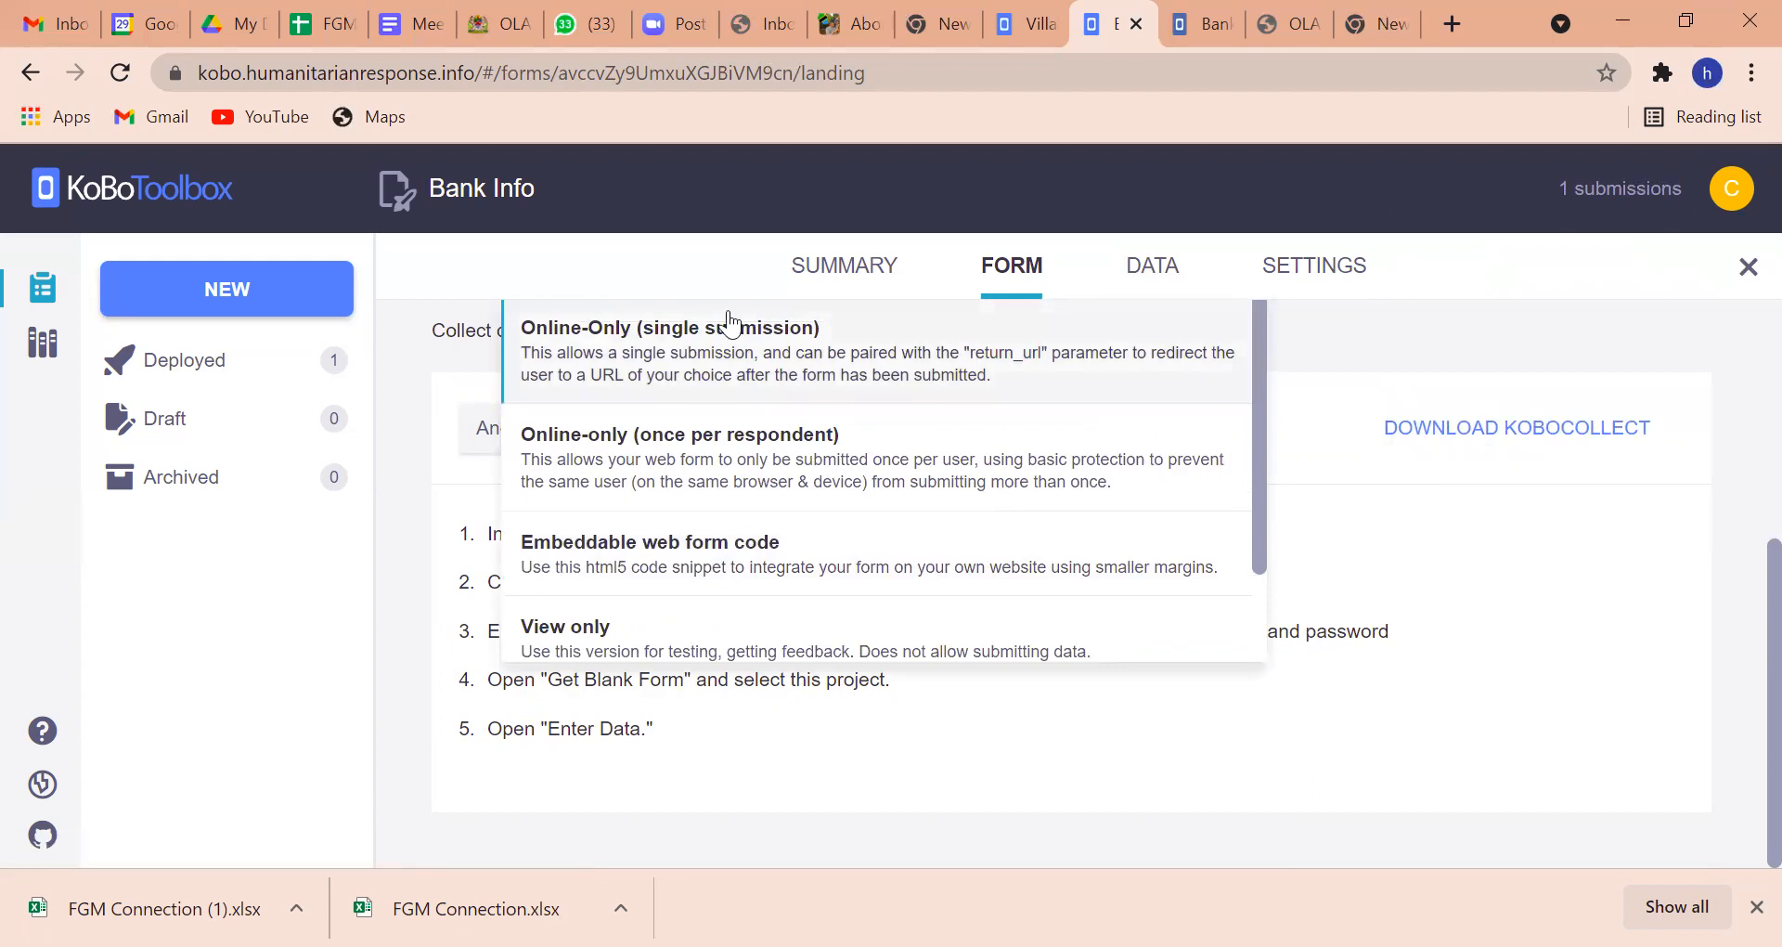
scroll(687, 339, up, 2)
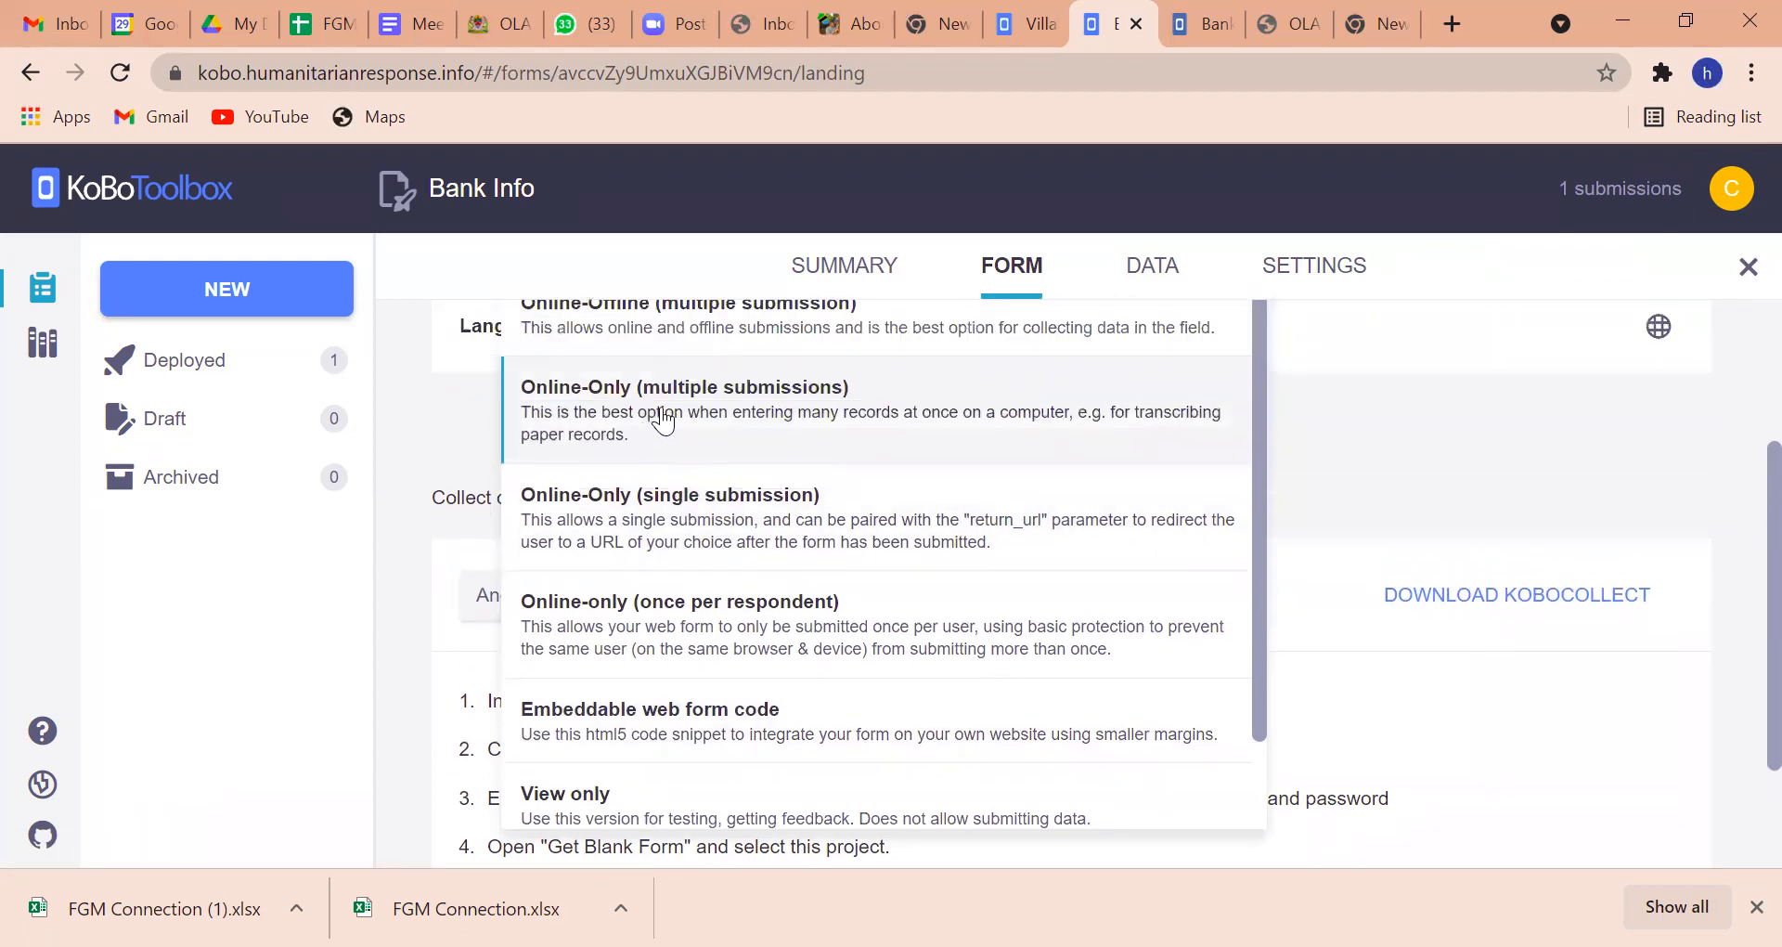
scroll(662, 419, up, 1)
click(655, 368)
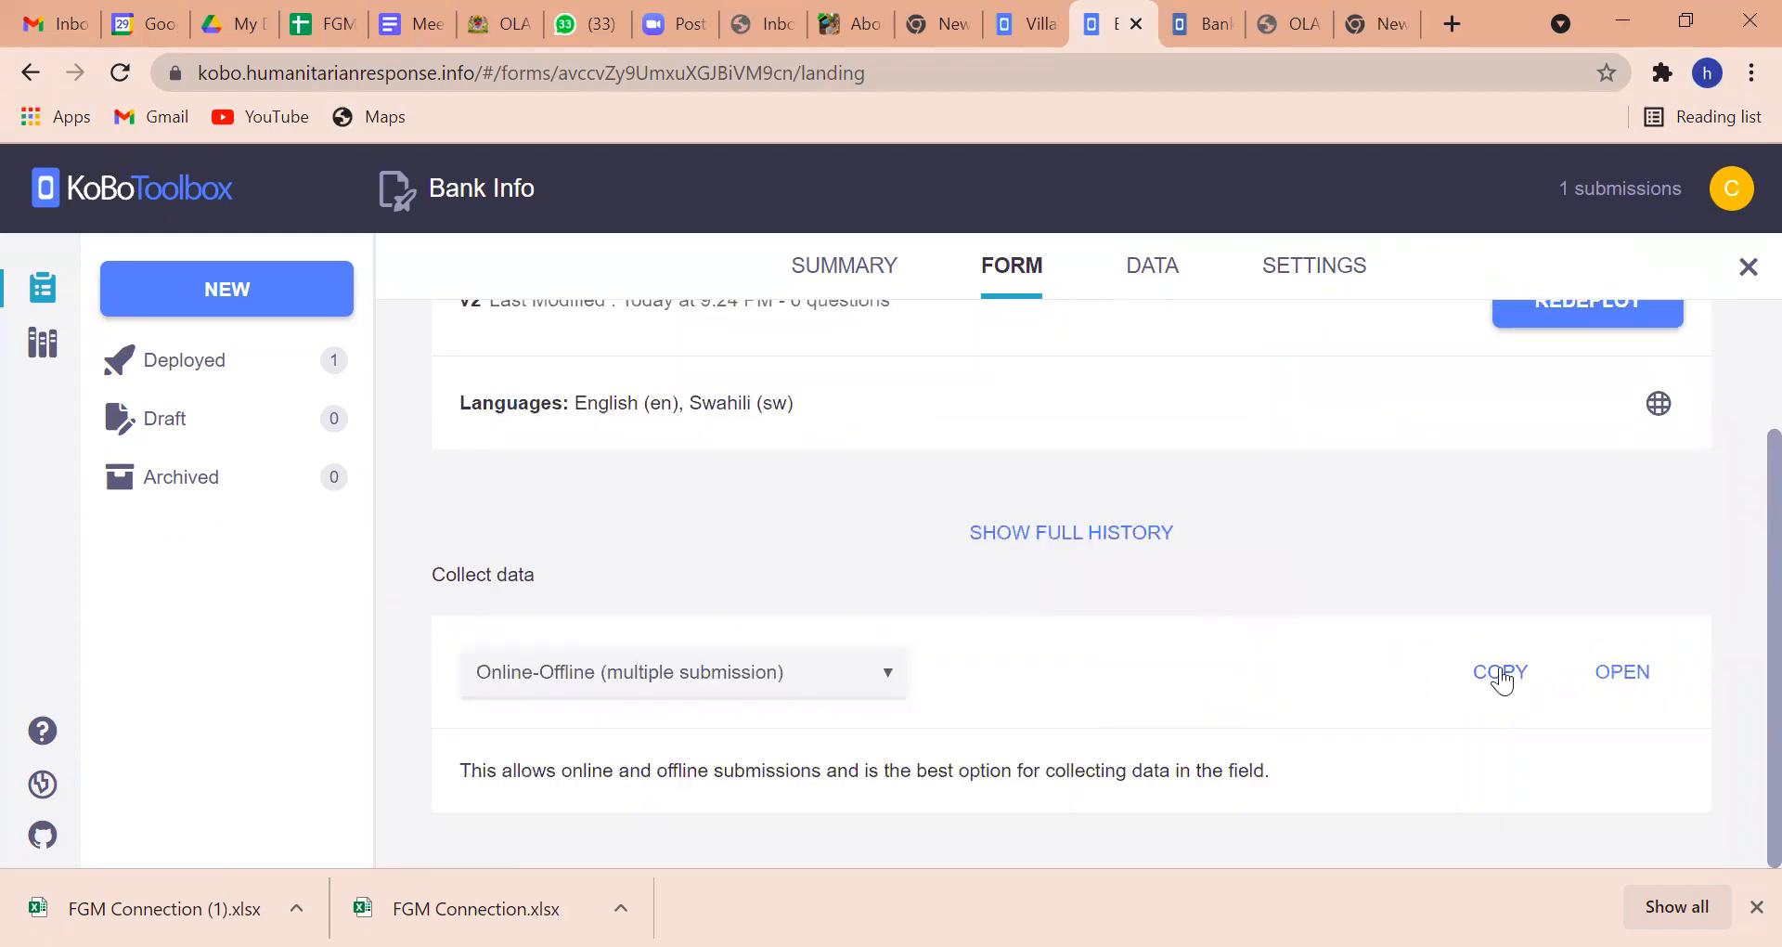
Open the Bank Info web form in the browser and select its full web address.
click(1628, 679)
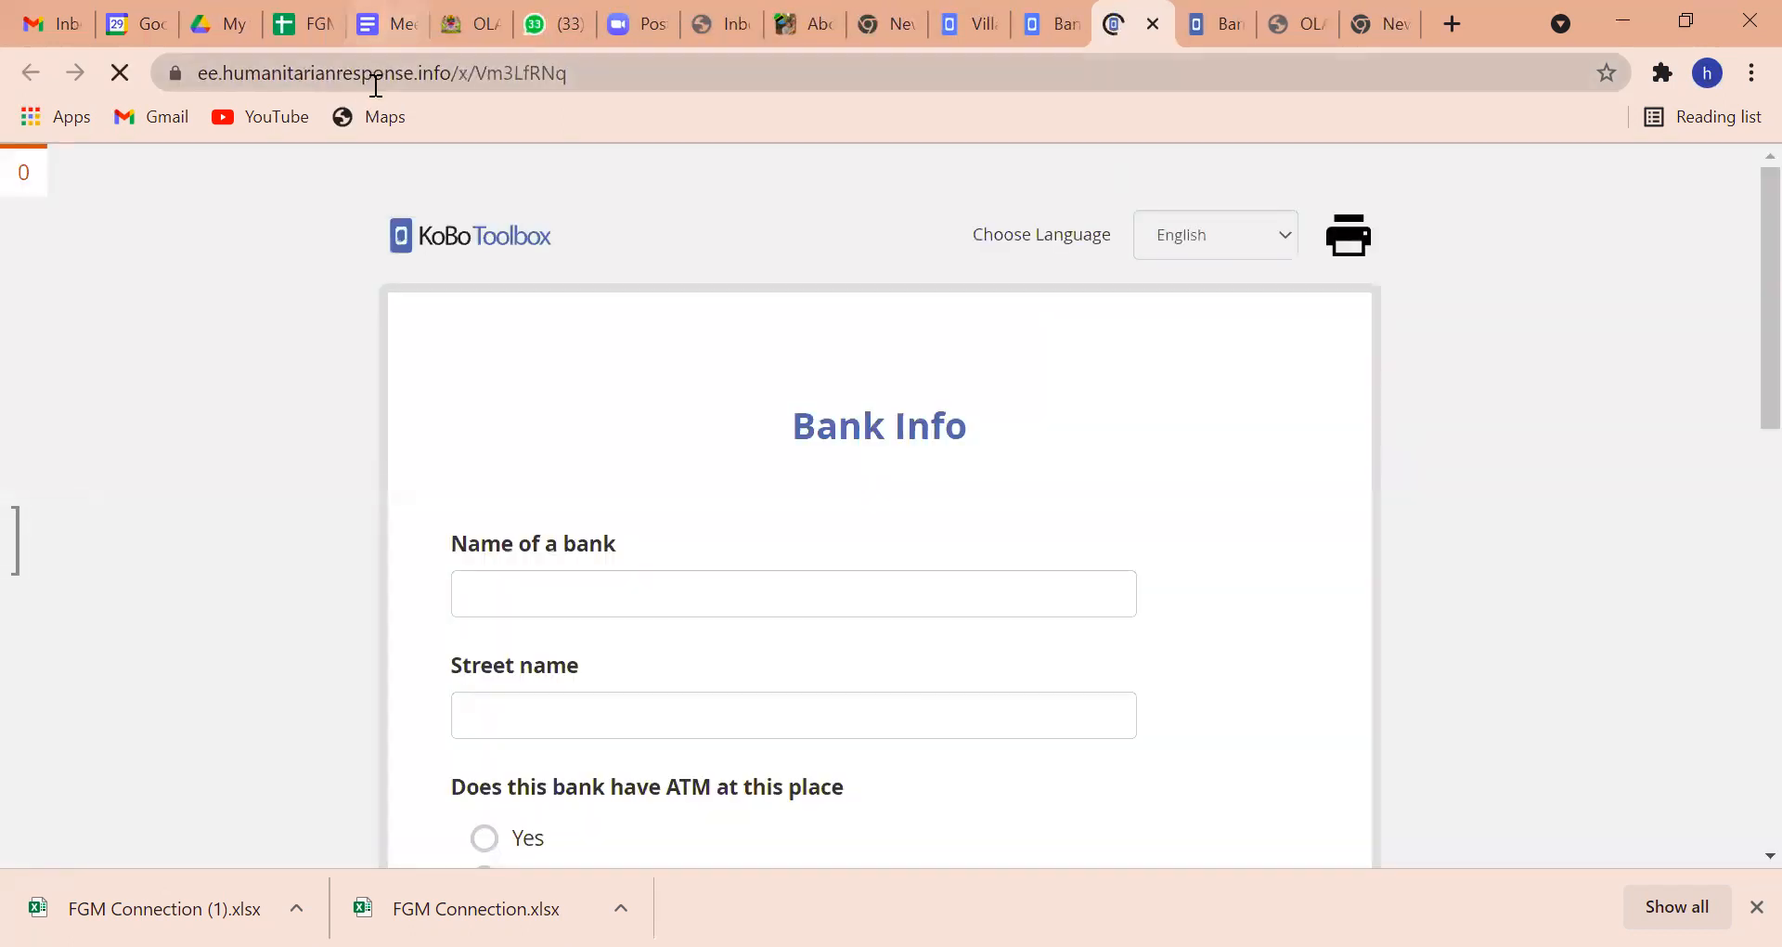
click(468, 78)
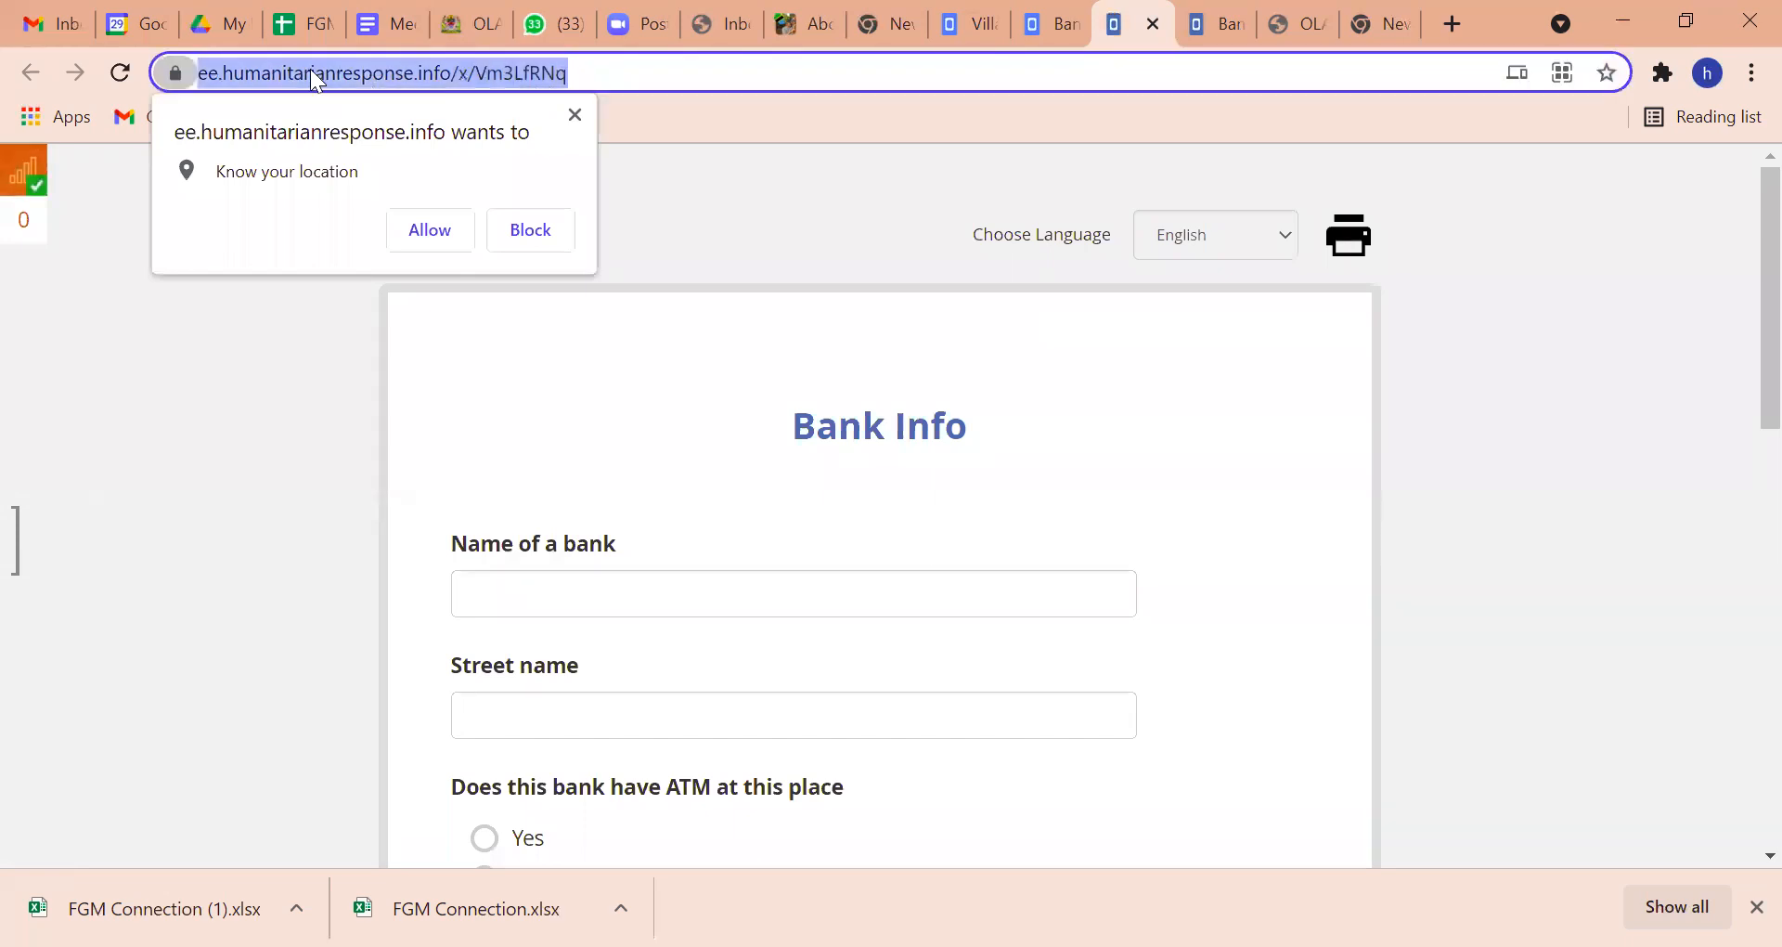